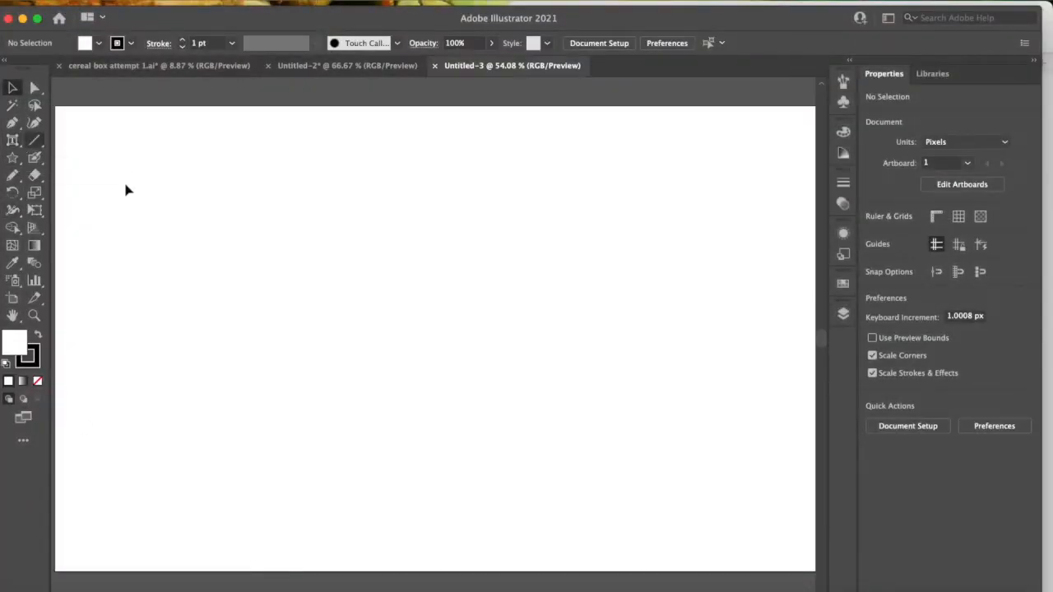
- Detach the type tools as a floating toolbar and park it near the artboard's upper-left corner
click(13, 143)
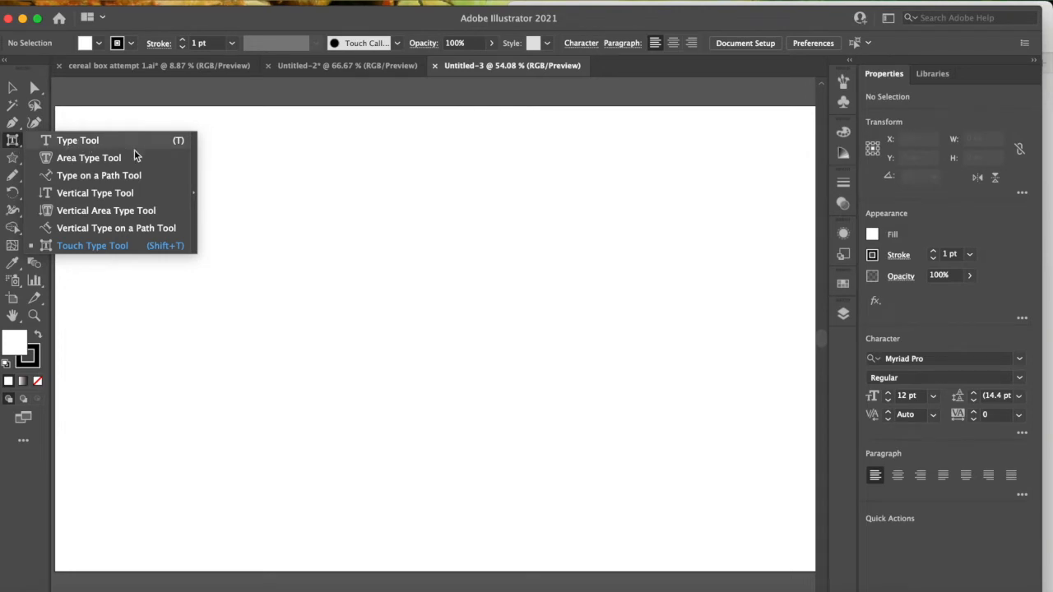
click(194, 197)
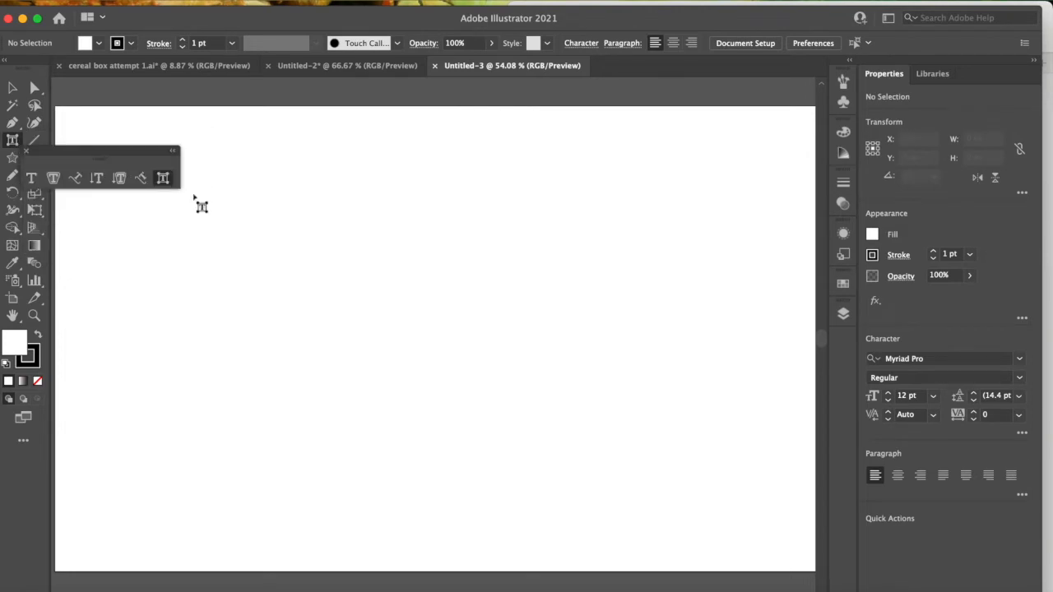
drag(109, 154, 153, 105)
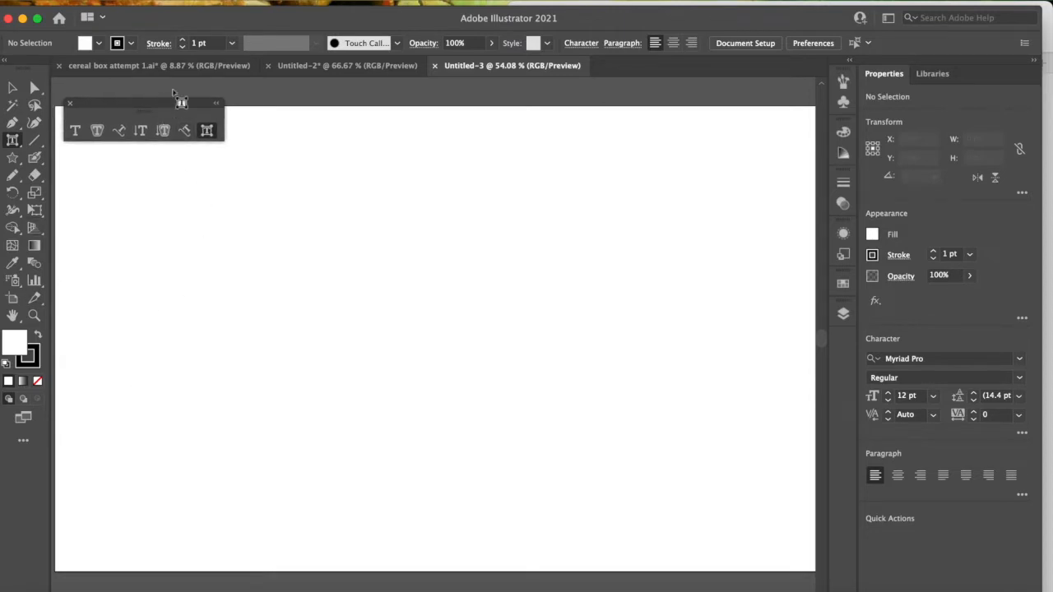
drag(117, 104, 116, 97)
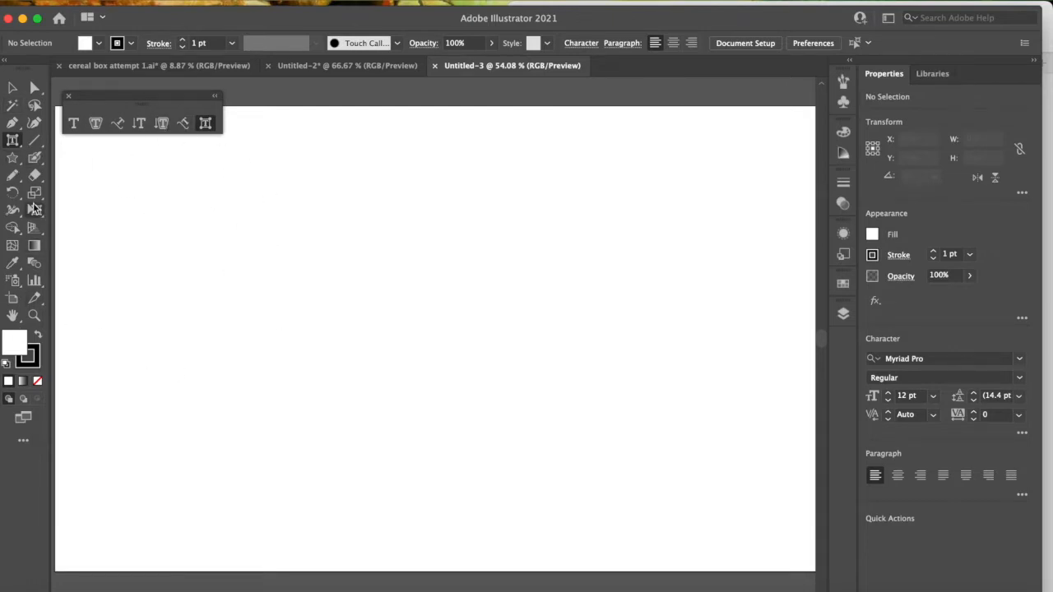
- Add a point text object in the artboard's upper-left area and set its font size to 78 pt
click(73, 128)
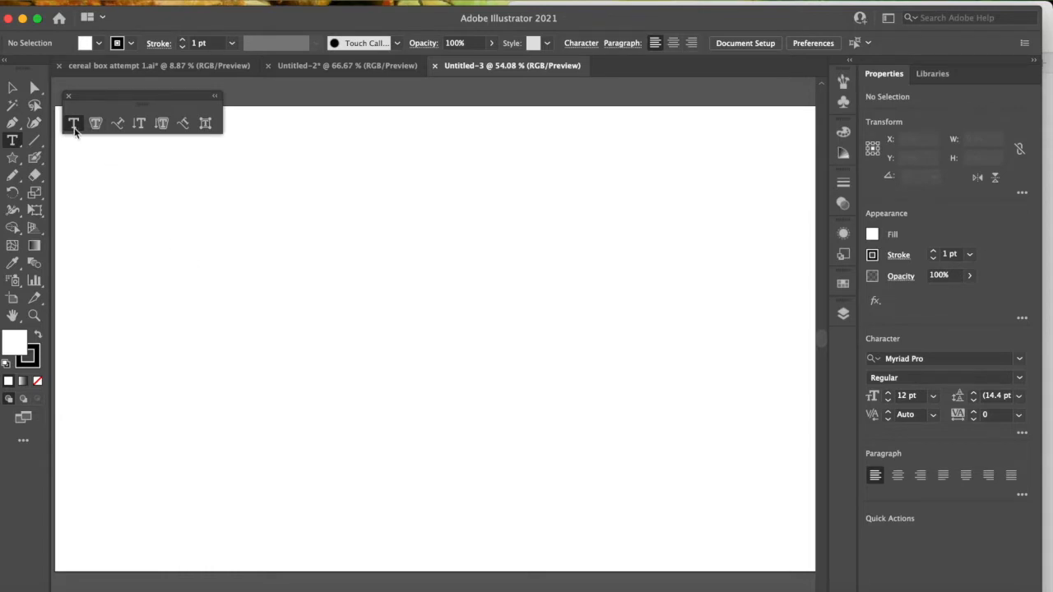
click(139, 203)
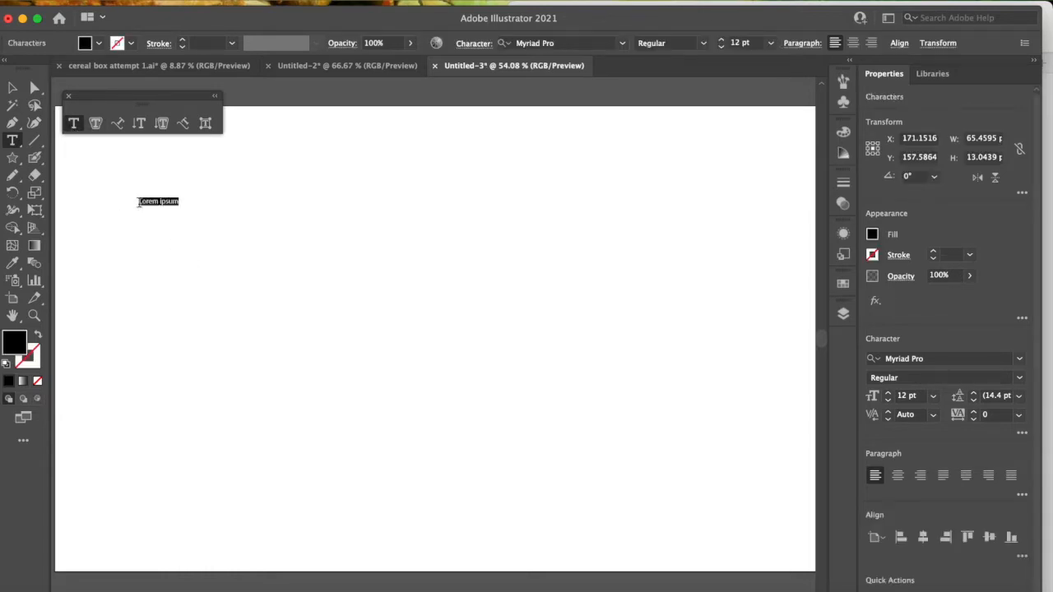
click(888, 394)
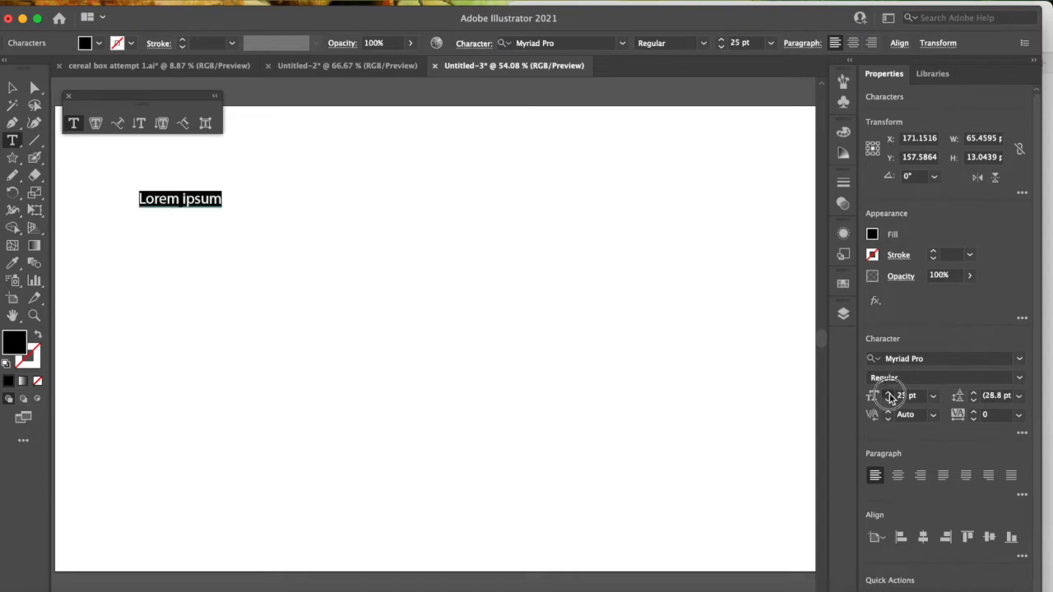
click(889, 394)
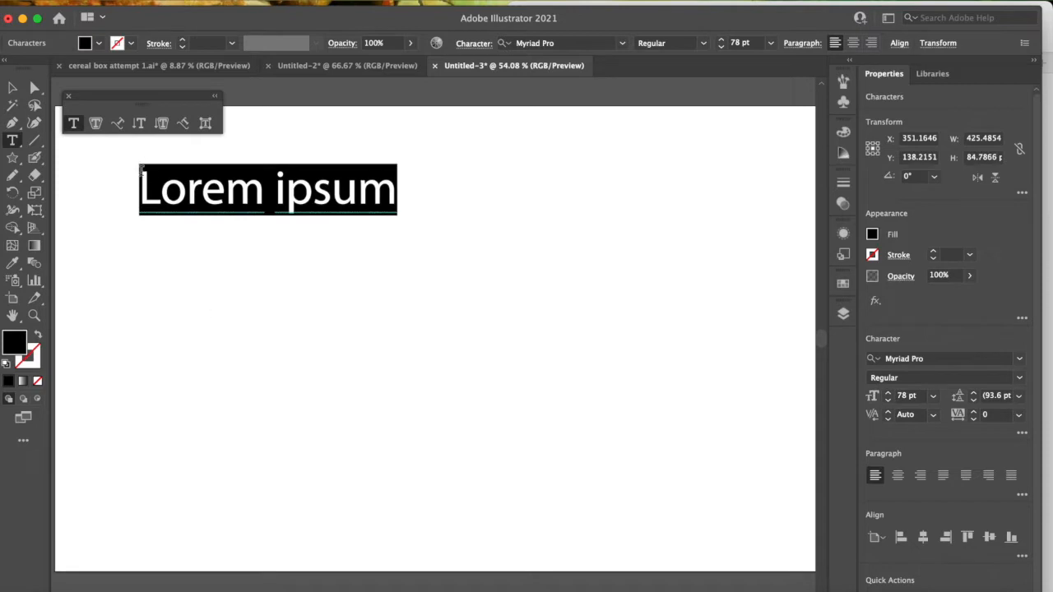
- Replace the placeholder text with "Blammo's"
drag(136, 189, 441, 207)
text(Bl)
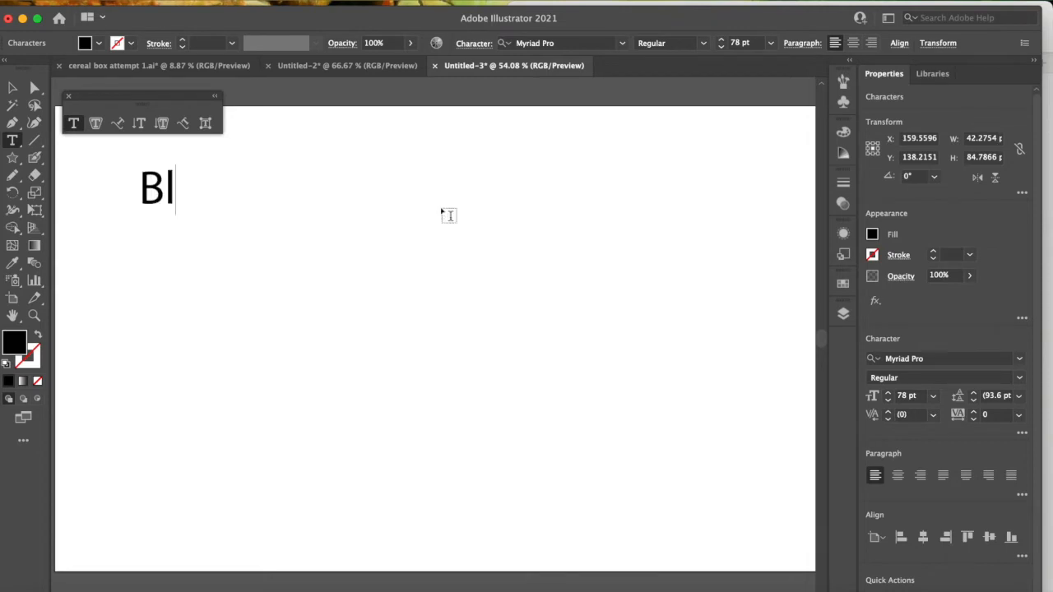
text(ammo's)
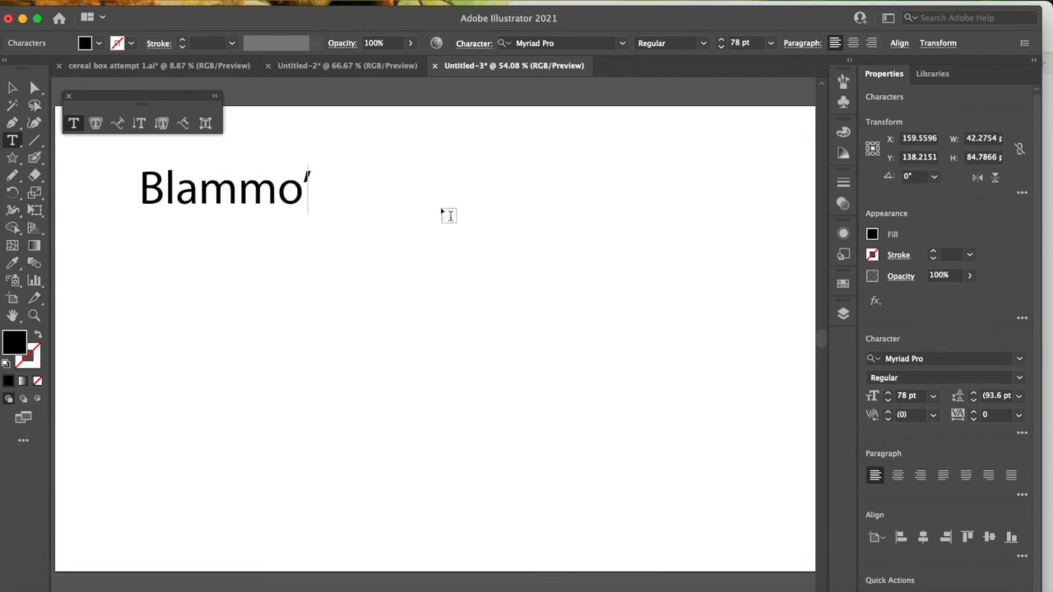
- Set the whole word's font to BadaBoom BB after trying Anime Ace 3 BB
click(144, 182)
drag(144, 182, 414, 198)
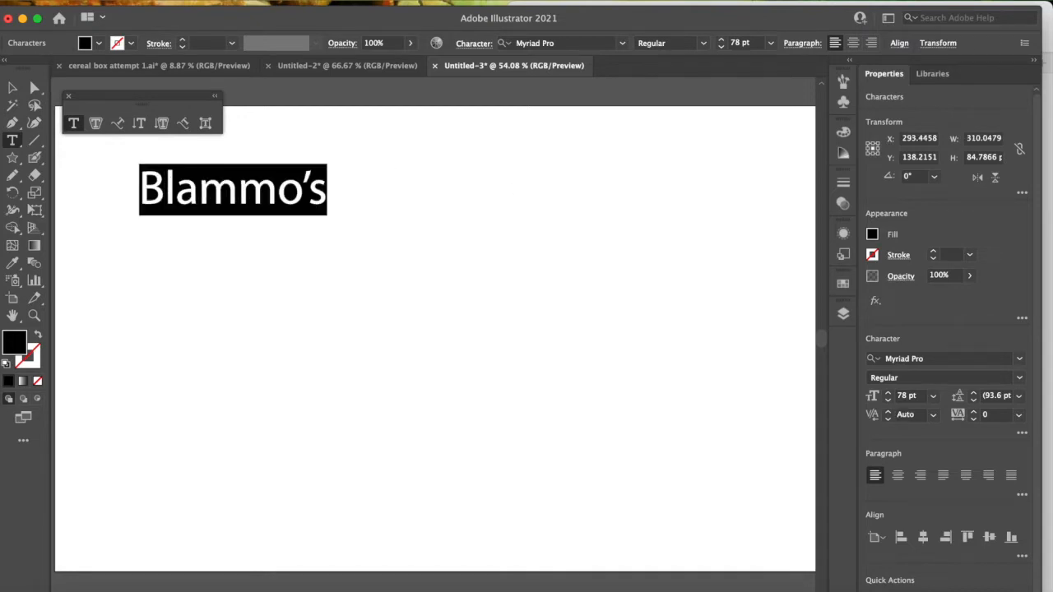
click(1020, 360)
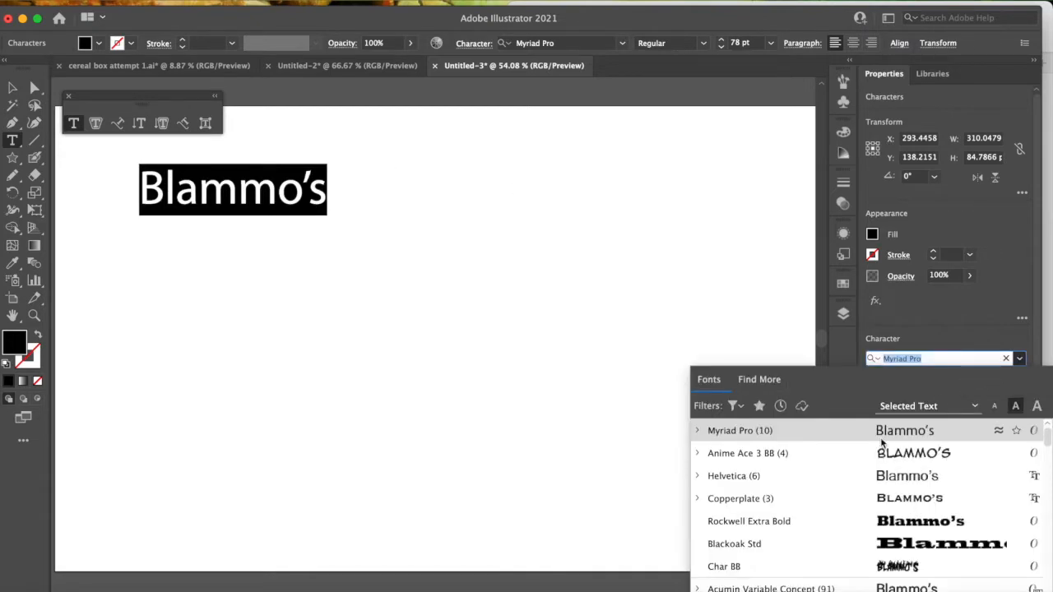
click(904, 453)
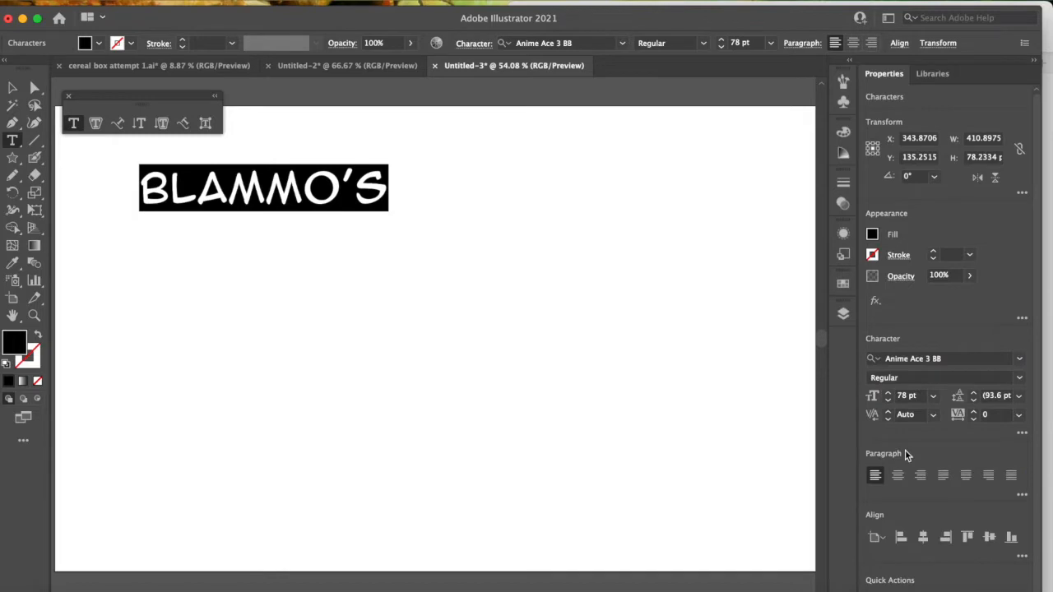
click(1020, 362)
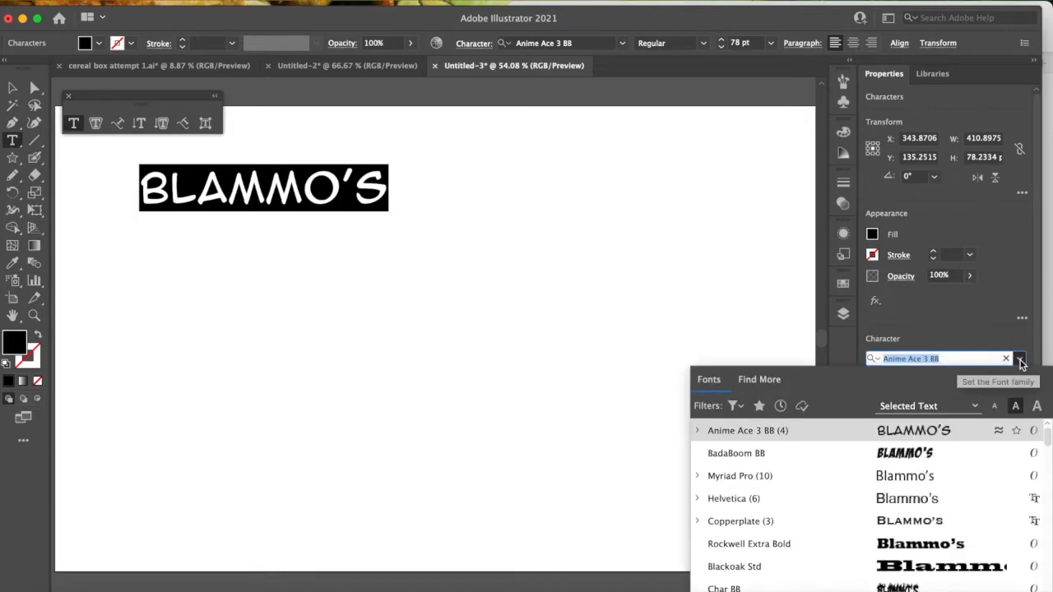
click(909, 458)
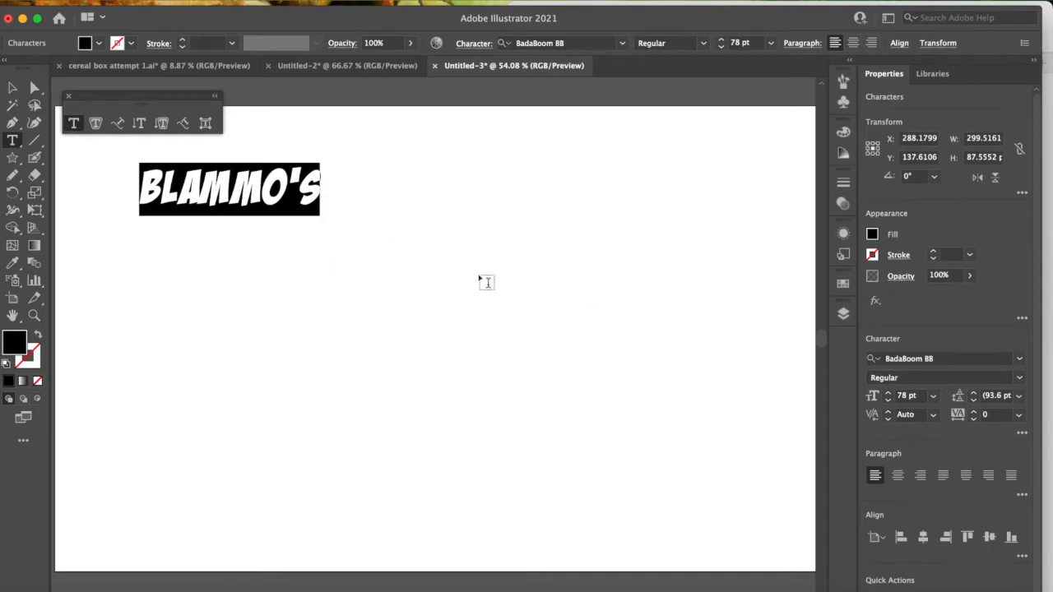
- Adjust the tracking of the selected word, settling on 19 after trying a wider 49
click(1022, 435)
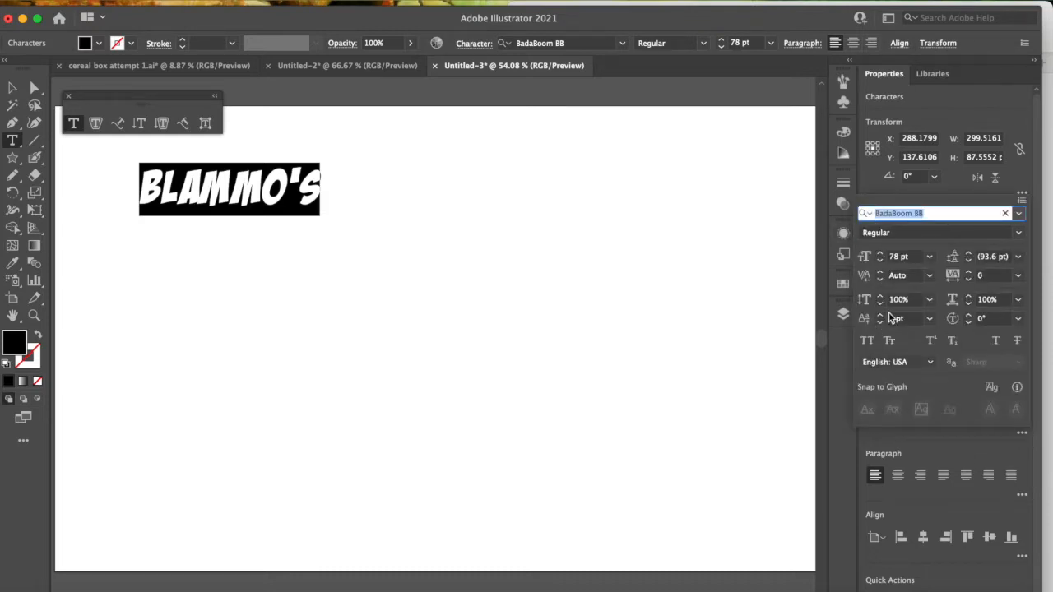
click(969, 276)
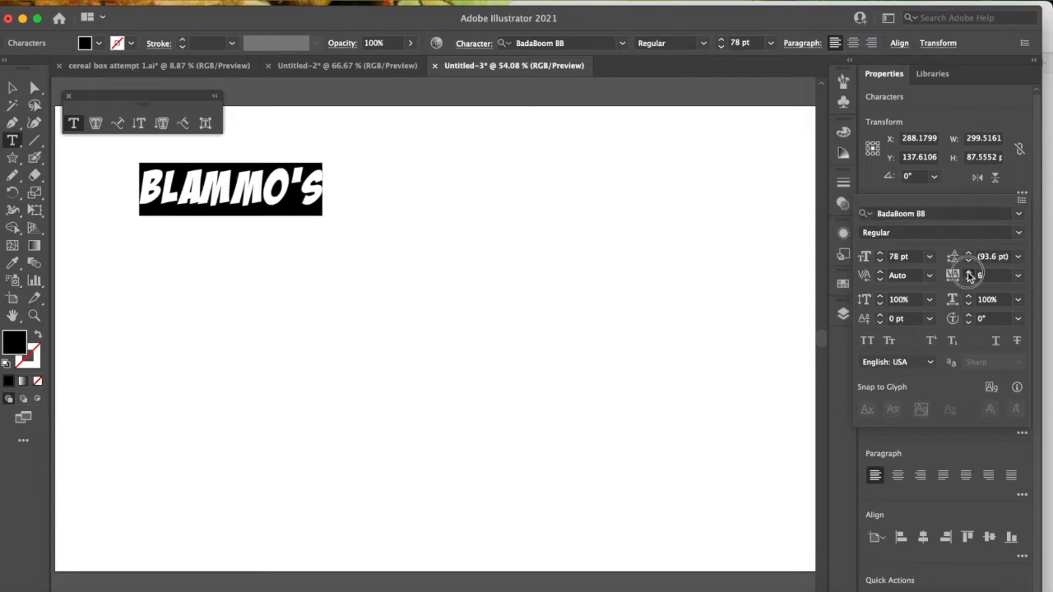
click(969, 276)
click(969, 277)
click(969, 277)
click(969, 276)
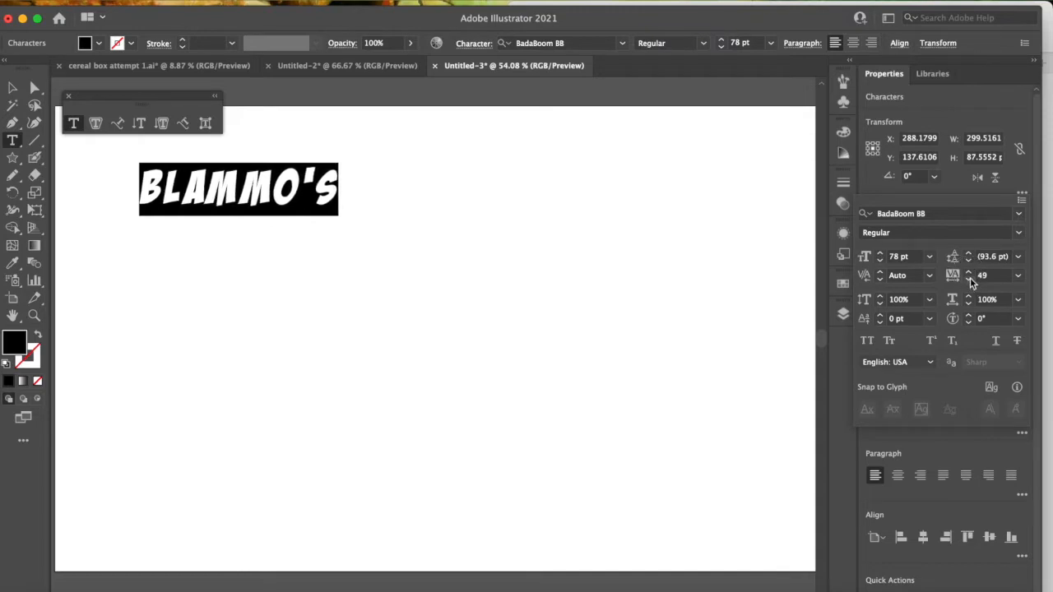
click(970, 280)
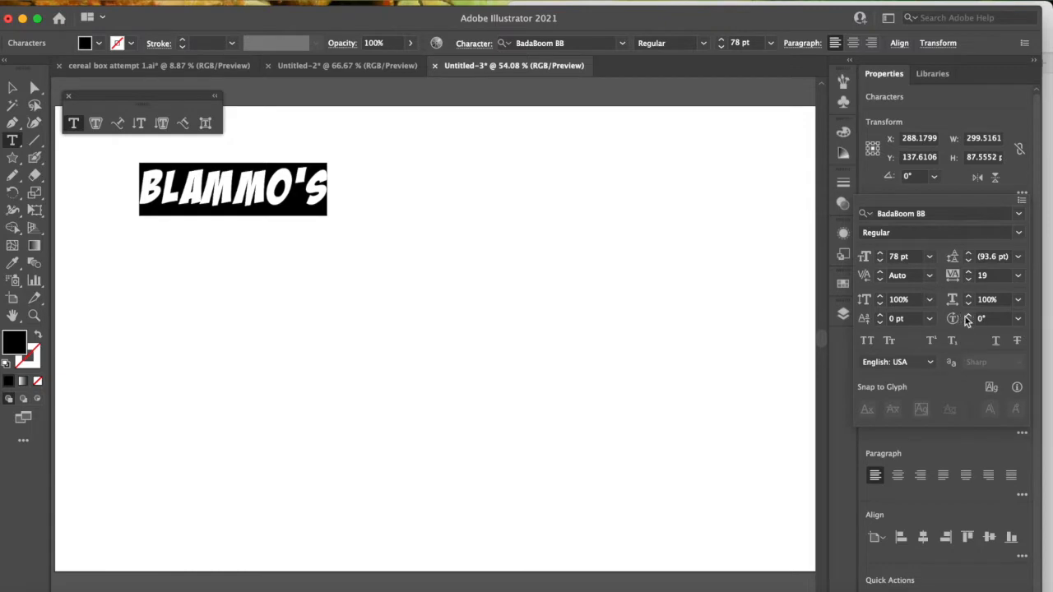
- Try a character rotation of 167° on the word, and reset the rotation to 0°
drag(968, 317, 968, 320)
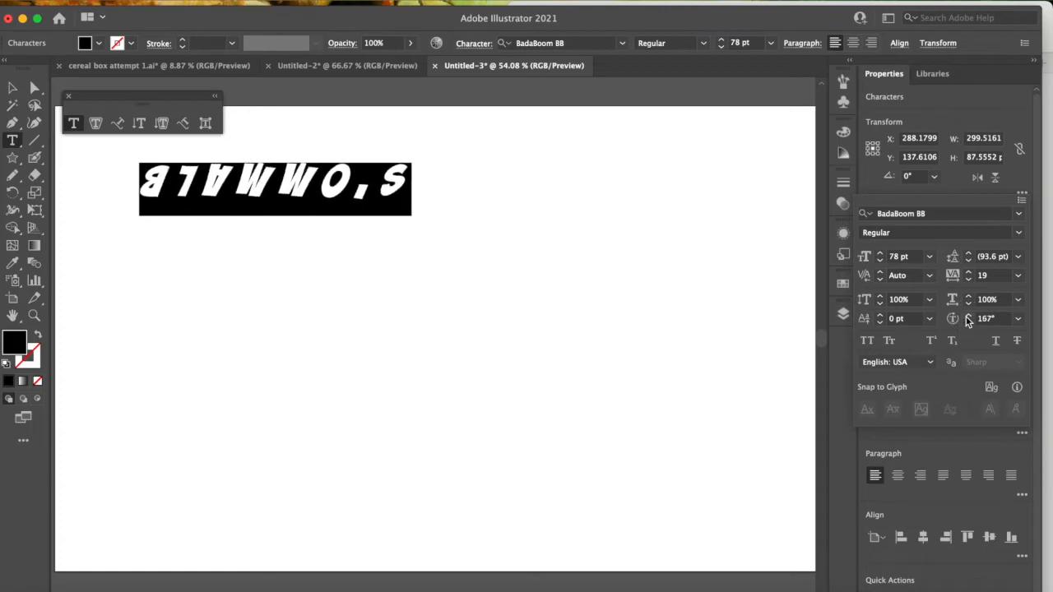
click(1019, 321)
click(991, 473)
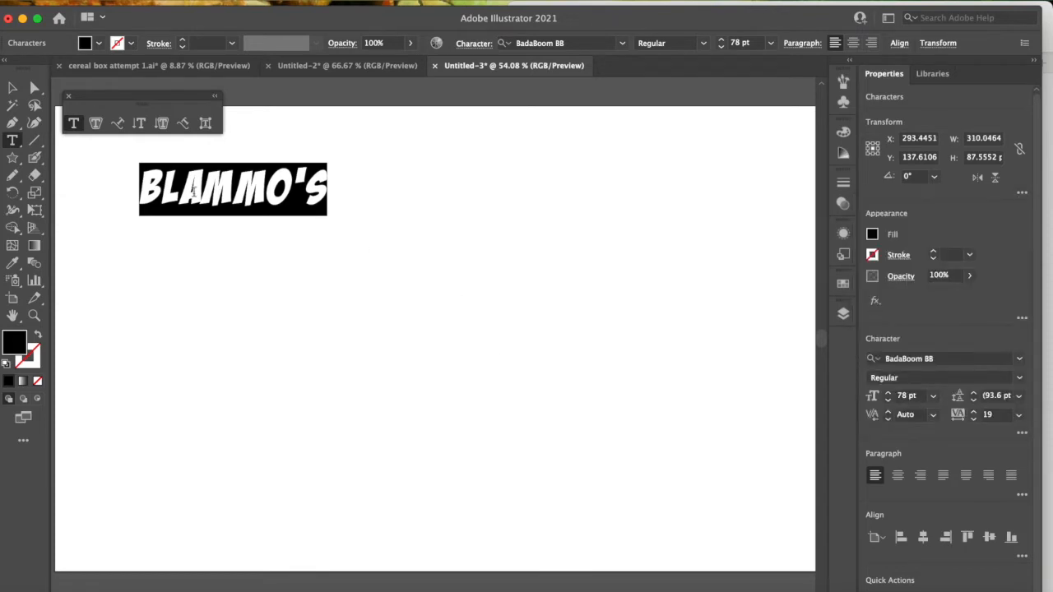
- Try filling the live text with the Golden Ring swatch and with the Summer gradient, and deselect it
click(872, 235)
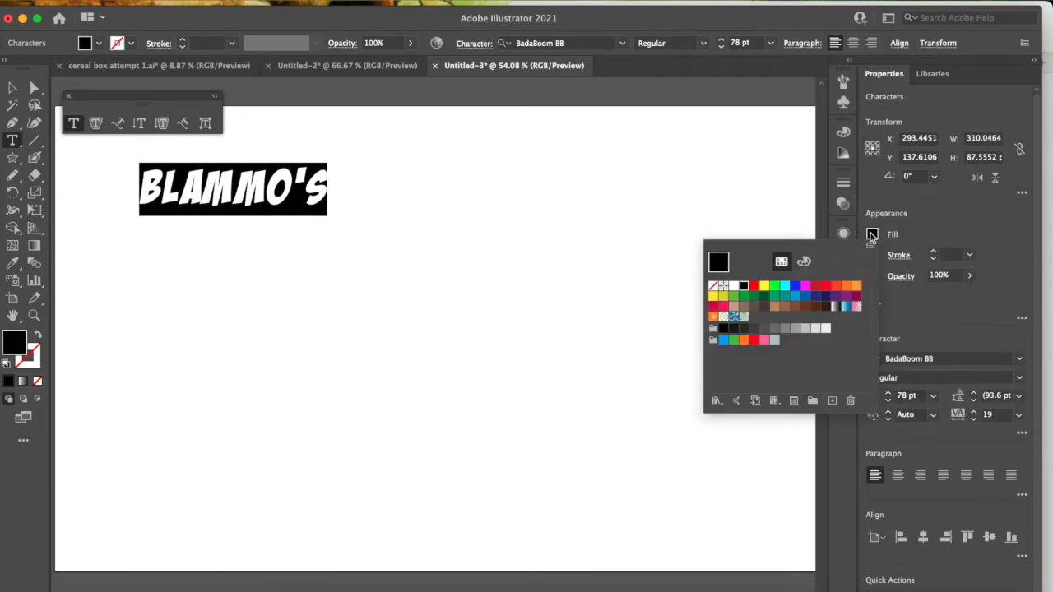
click(856, 286)
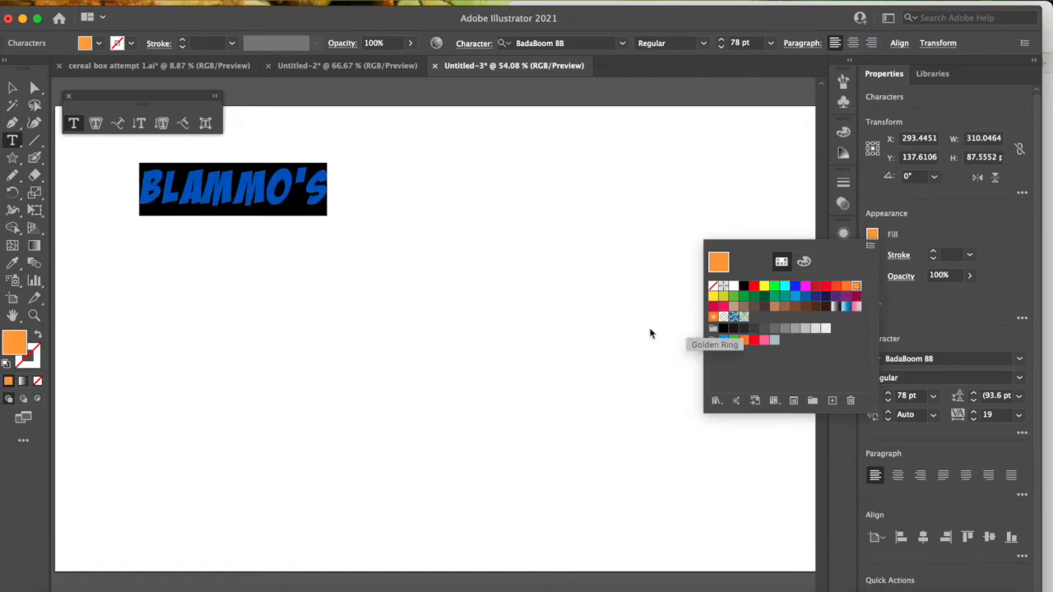
click(712, 318)
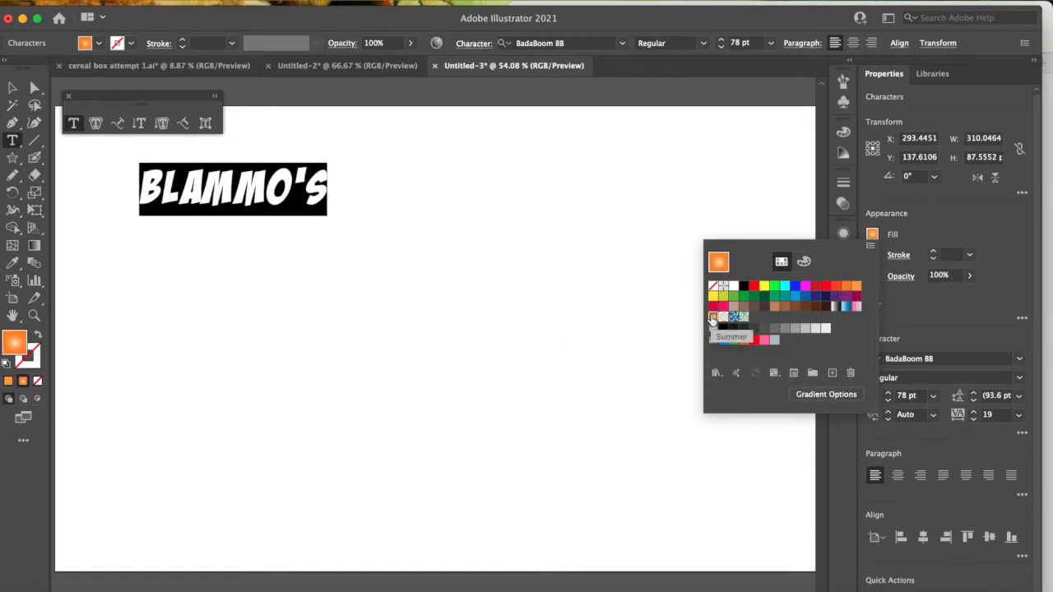
click(507, 291)
click(507, 291)
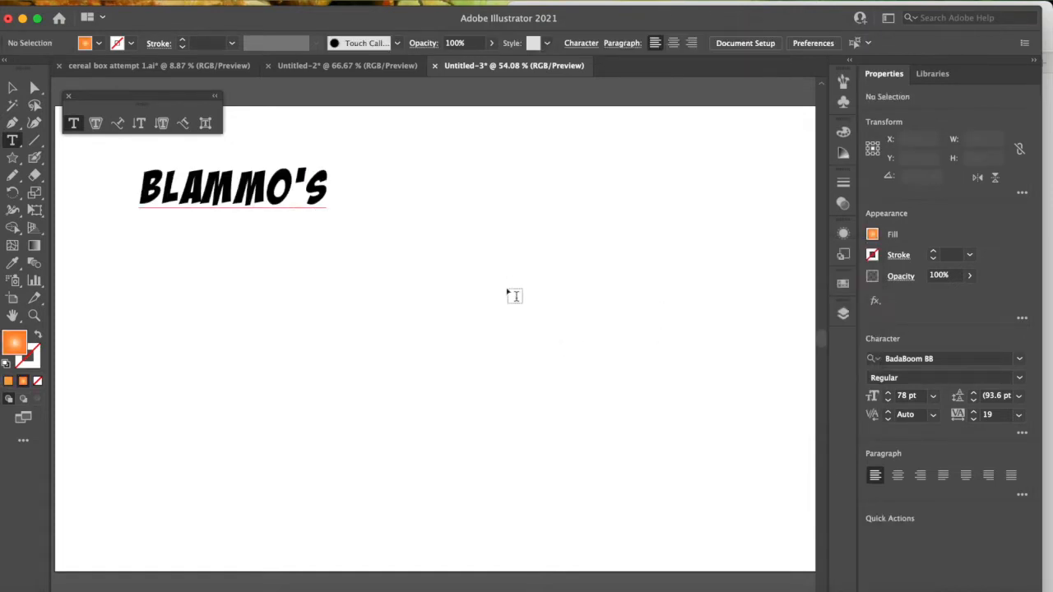
- Open the gradient options for the Summer fill
click(872, 234)
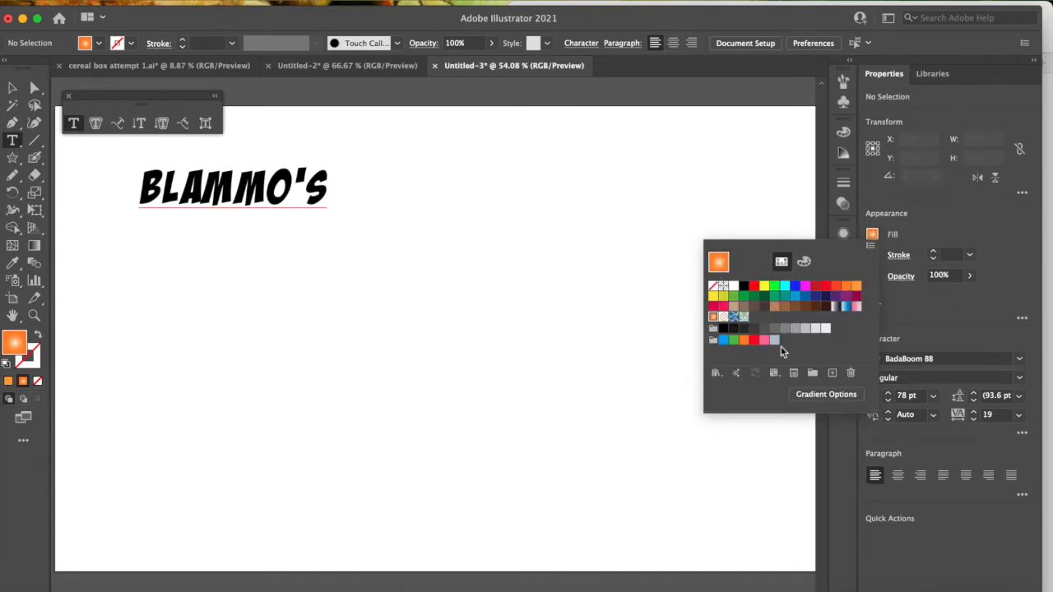
click(823, 395)
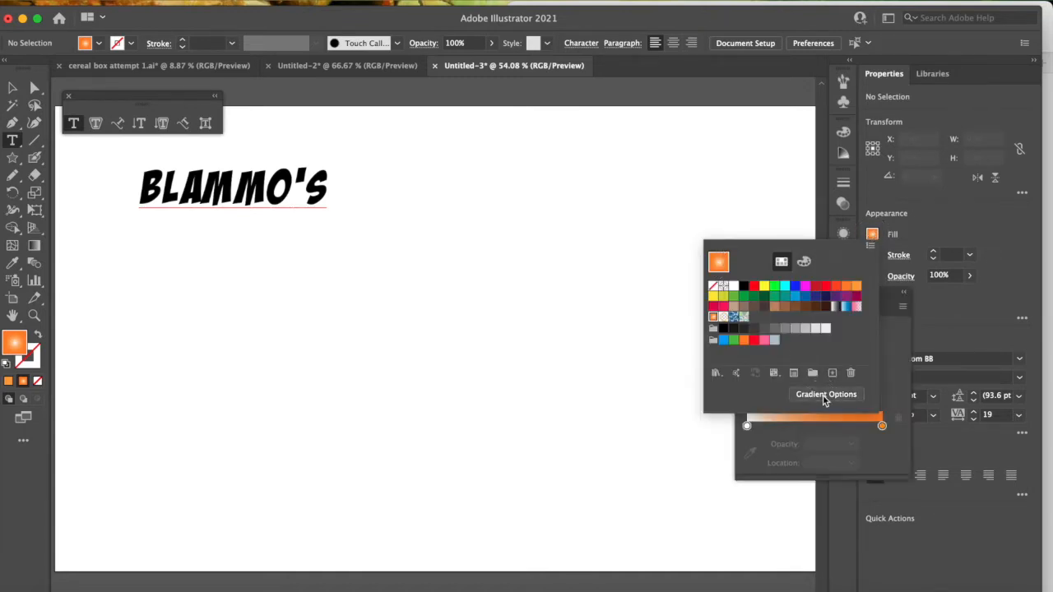
click(855, 445)
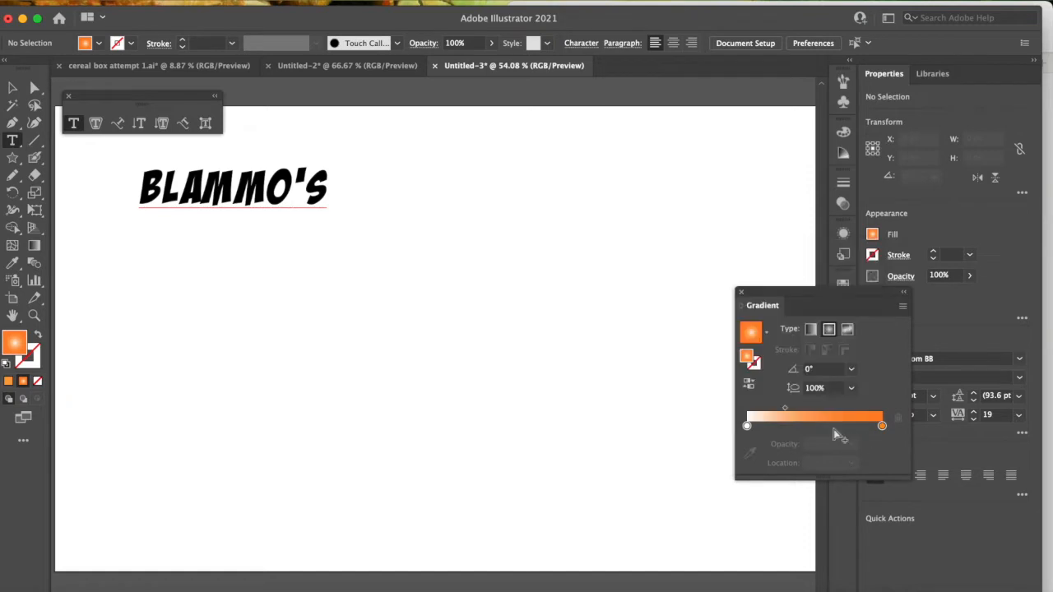
- Select the entire BLAMMO'S text and convert it to outlines
click(256, 188)
click(146, 185)
drag(145, 185, 400, 186)
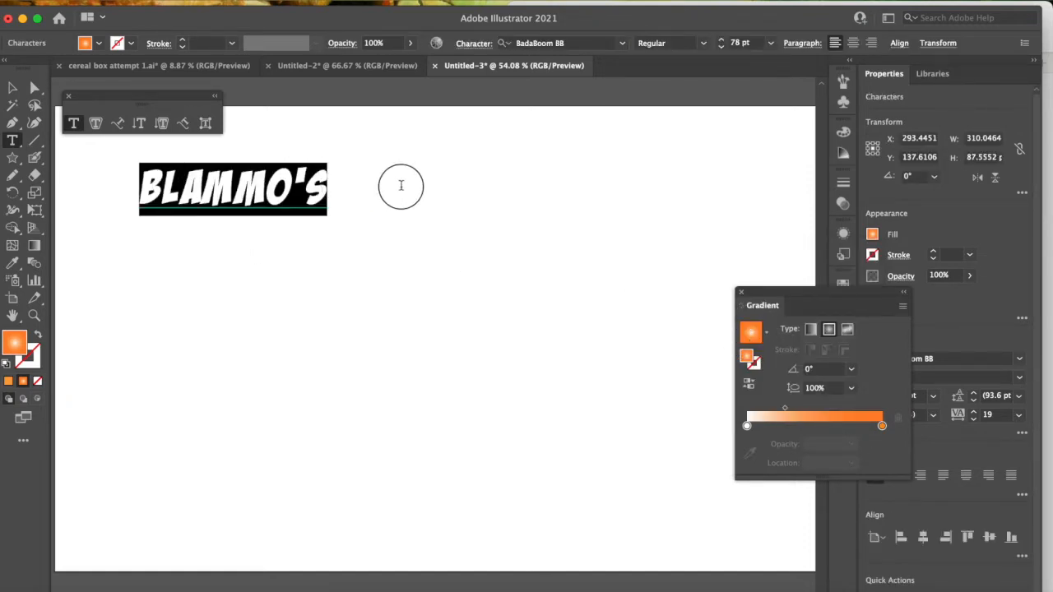
click(873, 236)
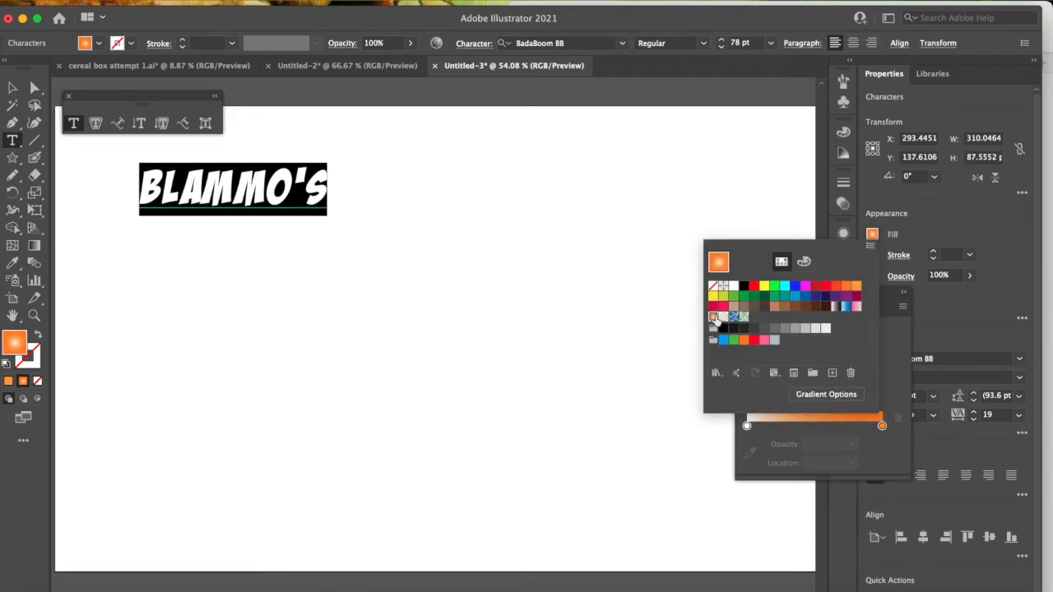
click(520, 268)
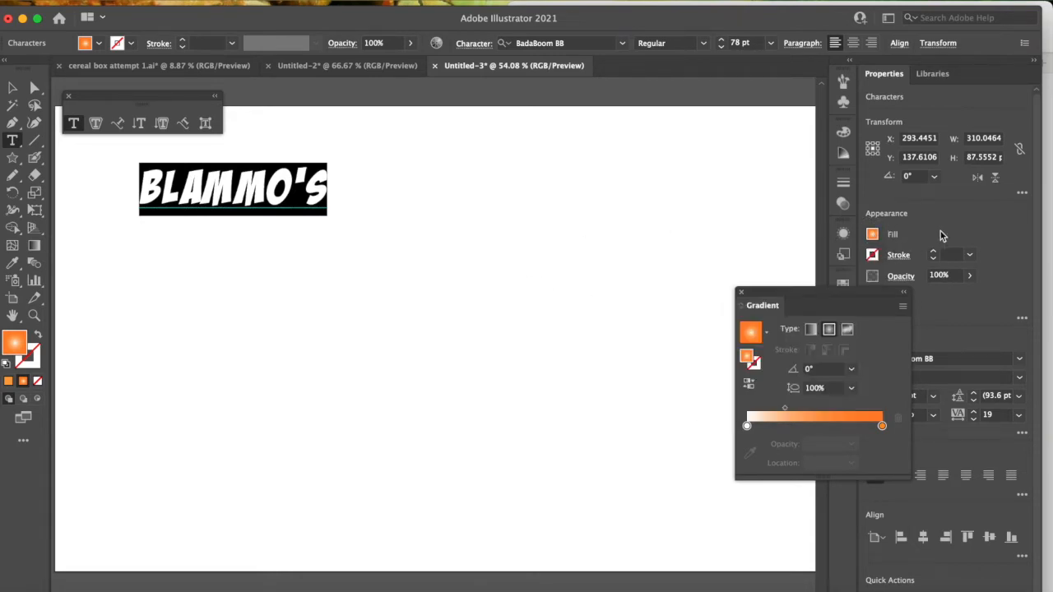
click(903, 591)
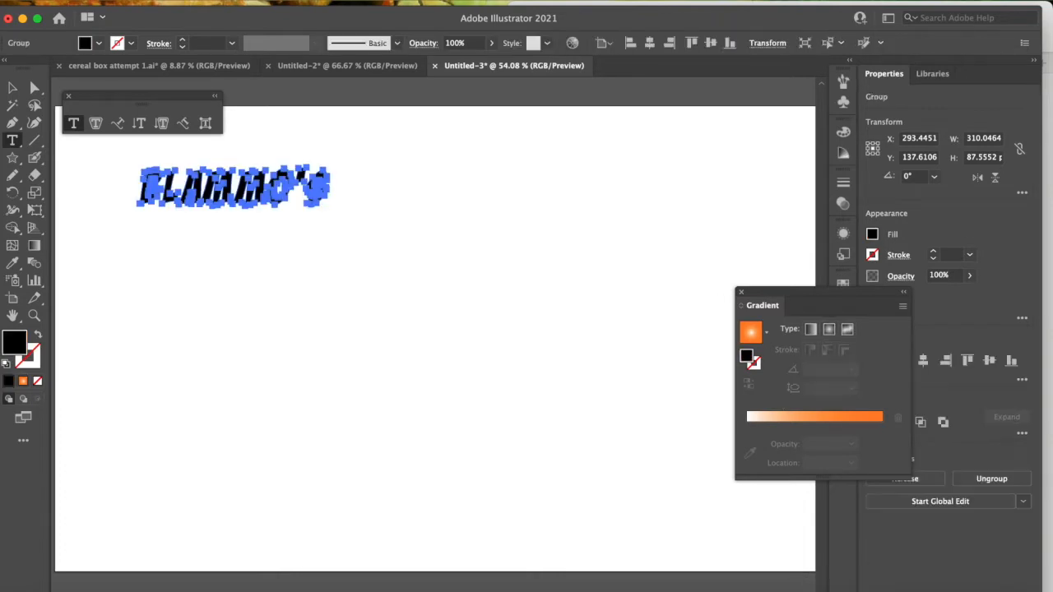
- Fill the outlined BLAMMO'S lettering with the Summer gradient
click(872, 235)
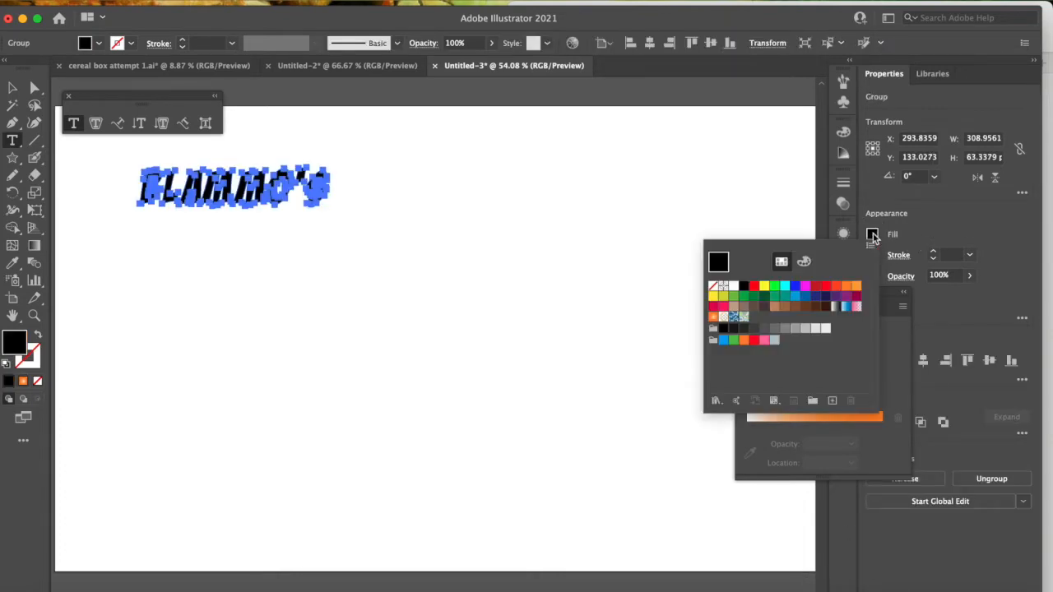
click(712, 316)
click(495, 245)
- Place a new point text object to the right of the BLAMMO'S lettering and close the gradient settings
click(495, 245)
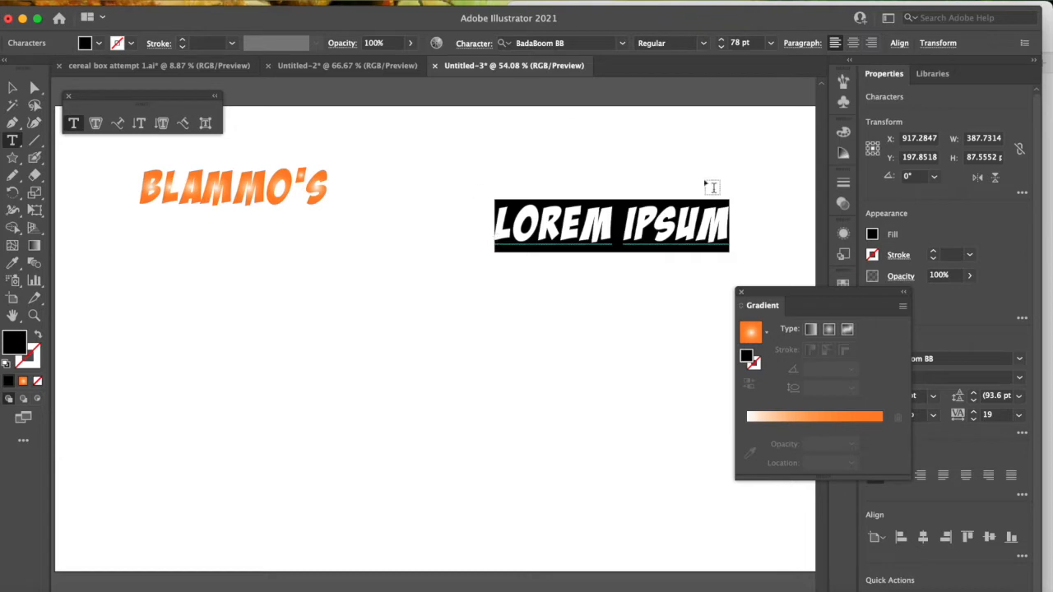
click(741, 295)
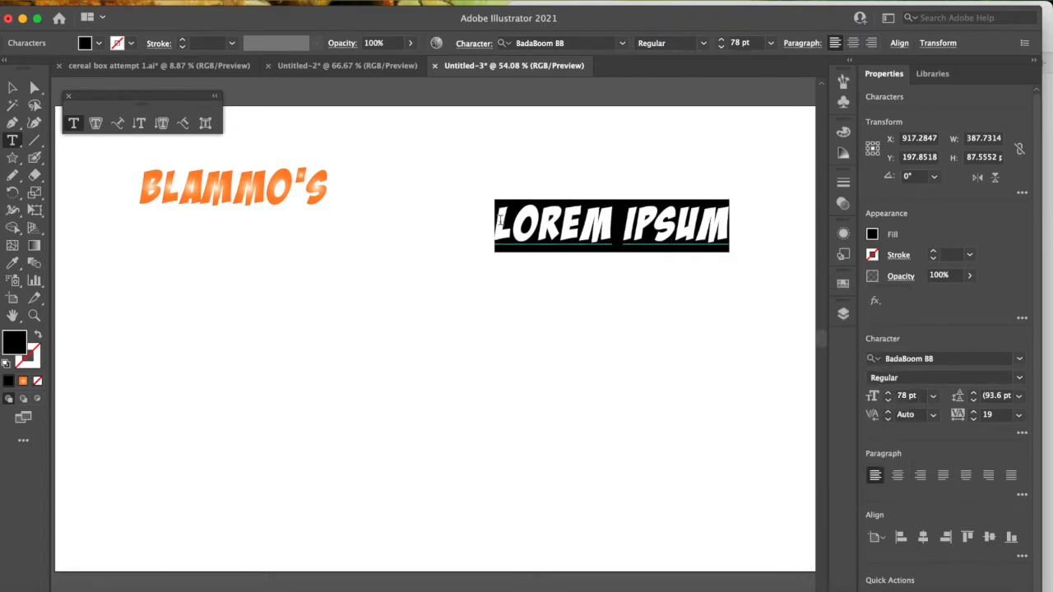
- Try to edit the outlined BLAMMO'S lettering with the Type tool and clear the placeholder text placed over it
click(12, 141)
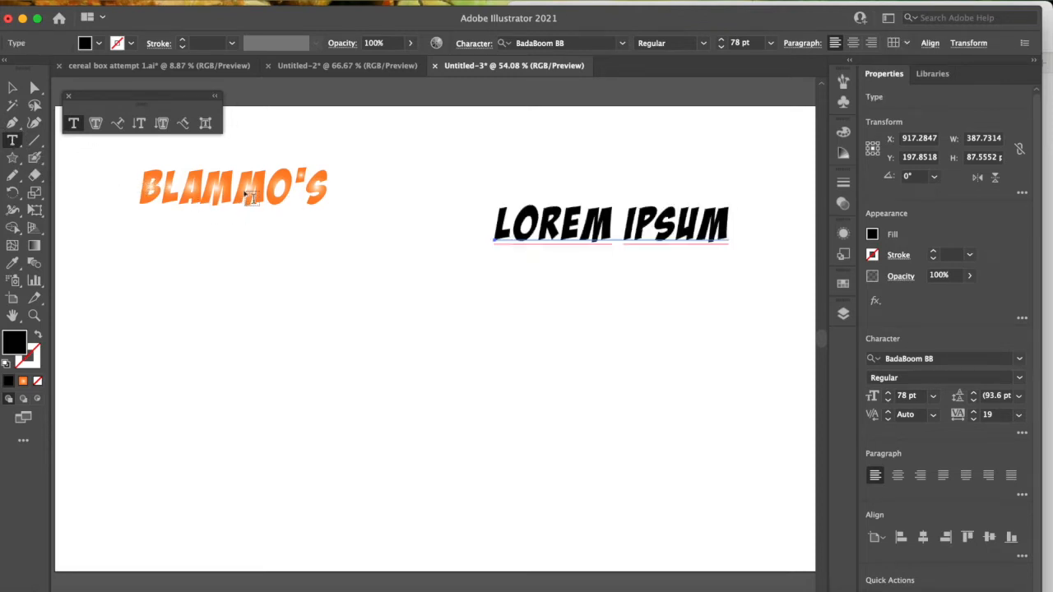
click(13, 89)
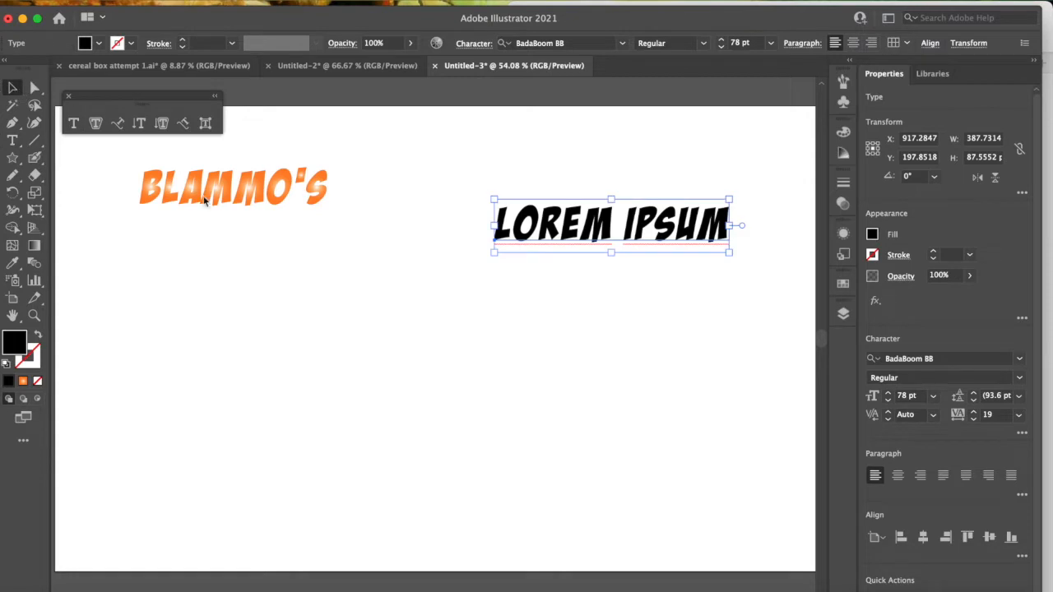
click(224, 193)
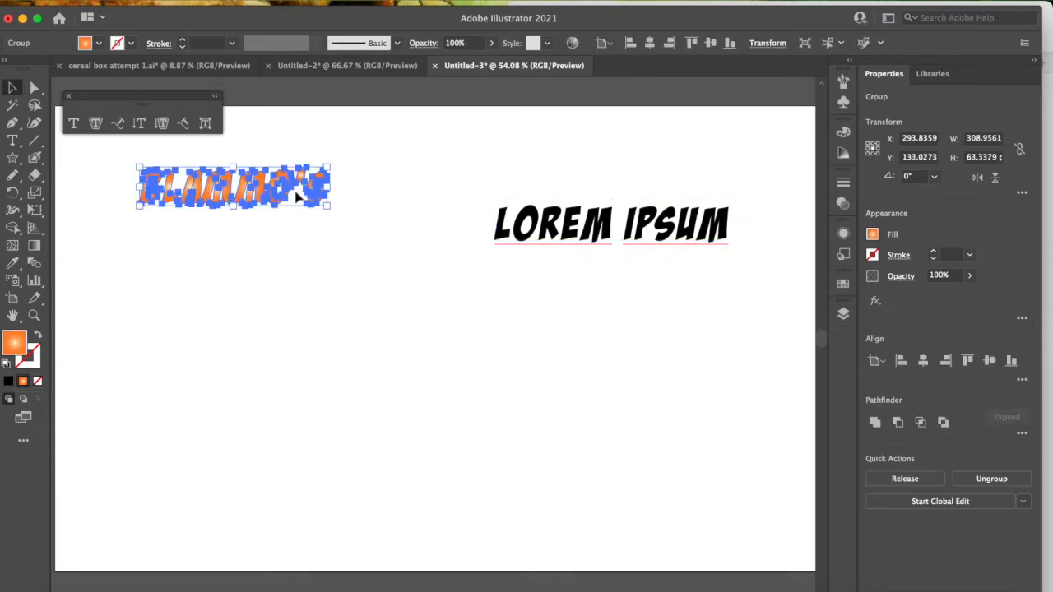
click(12, 140)
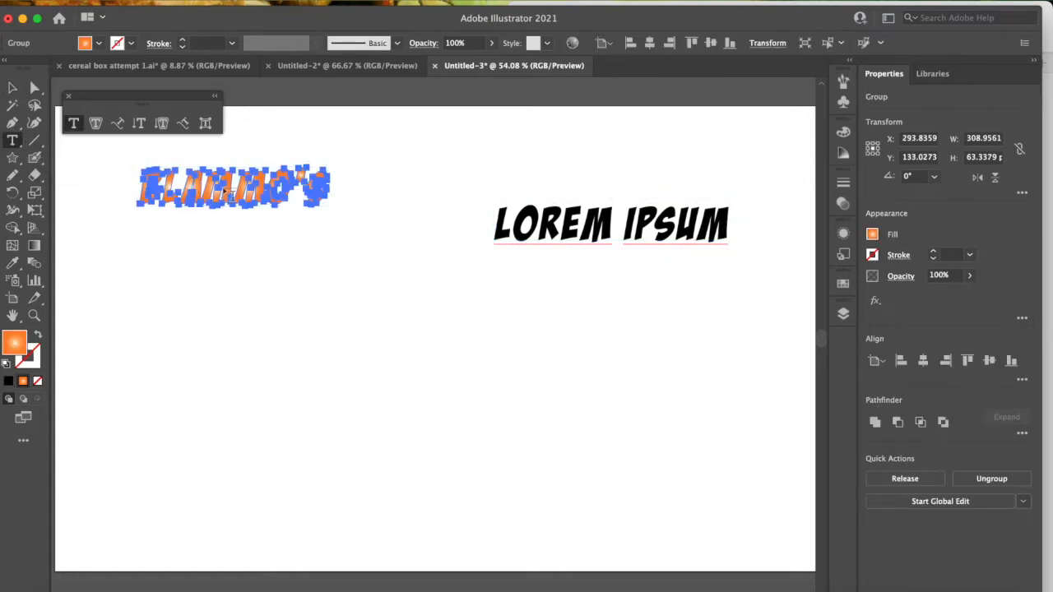
click(235, 191)
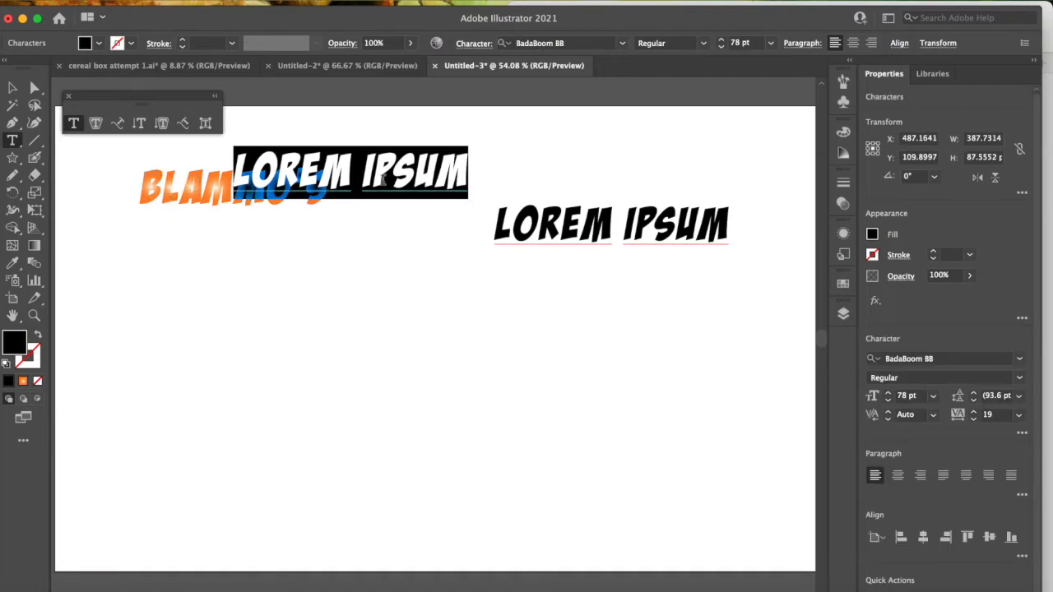
key(BackSpace)
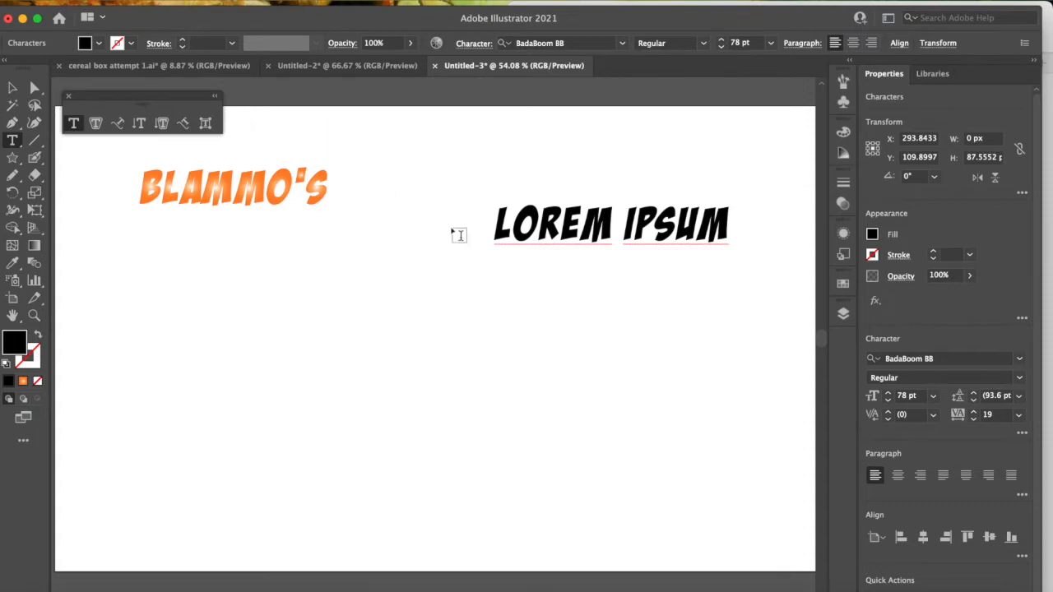
- Delete all of the LOREM IPSUM placeholder text beside the BLAMMO'S lettering
drag(509, 223, 766, 242)
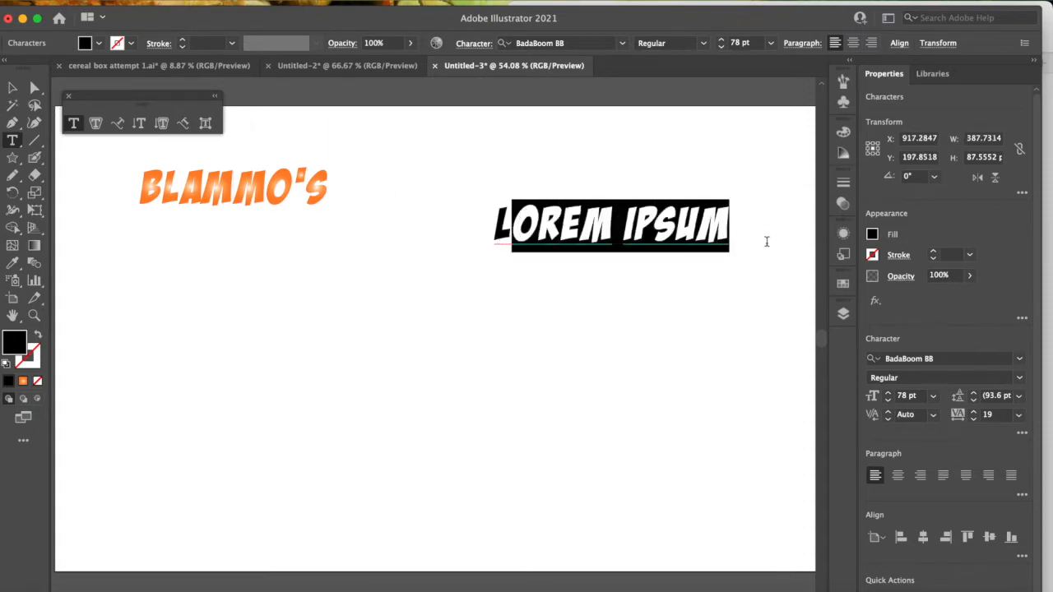
key(BackSpace)
key(BackSpace)
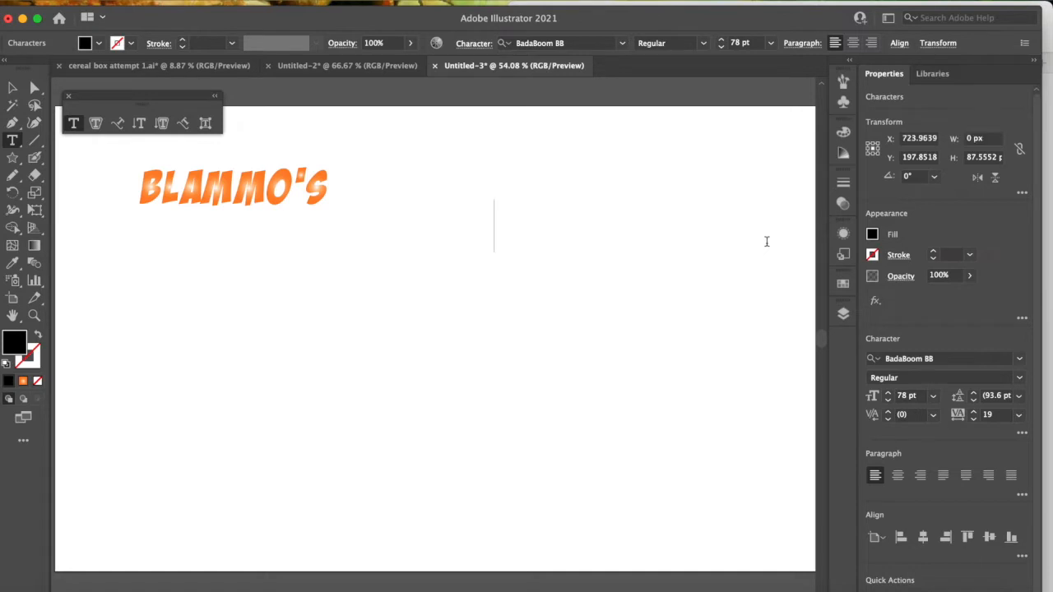
- Switch to the Lesson 8 document, copy the "trinitrotoluene: powdered aluminum..." ingredients passage, and return to Illustrator
click(1050, 67)
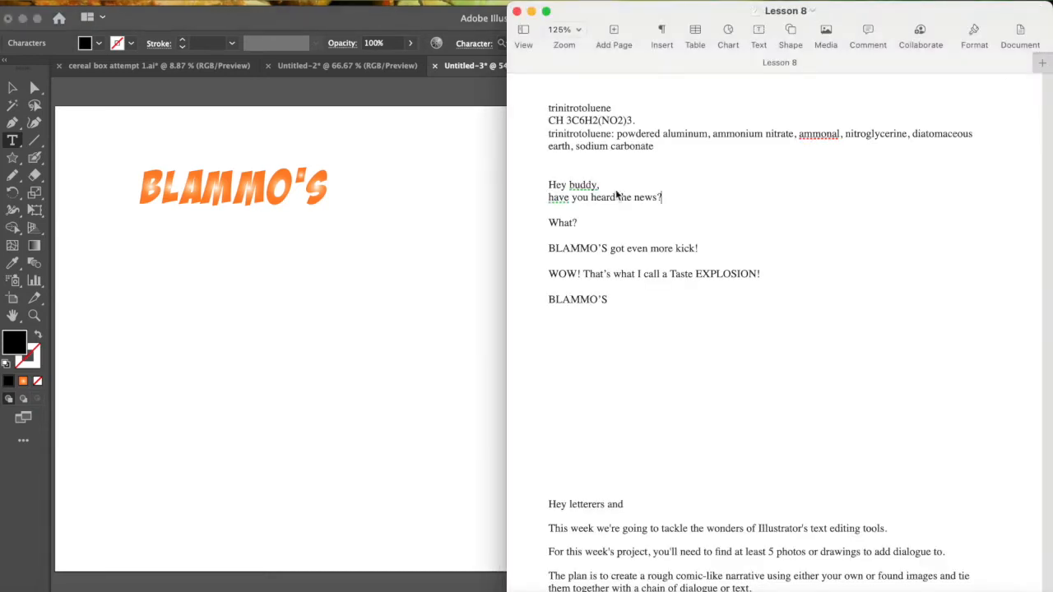
key(super+n)
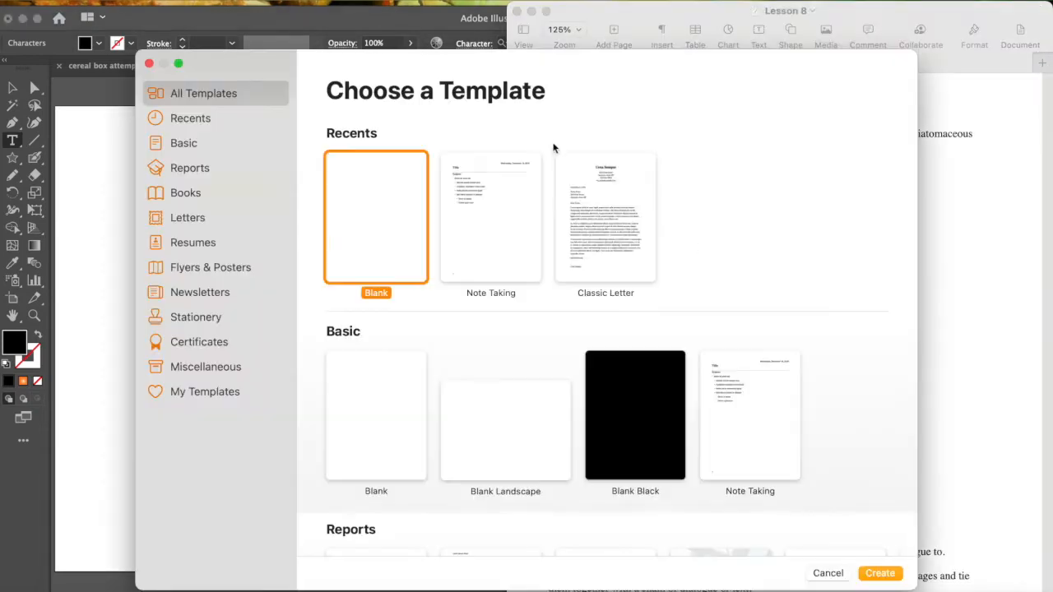
click(149, 64)
drag(547, 134, 777, 153)
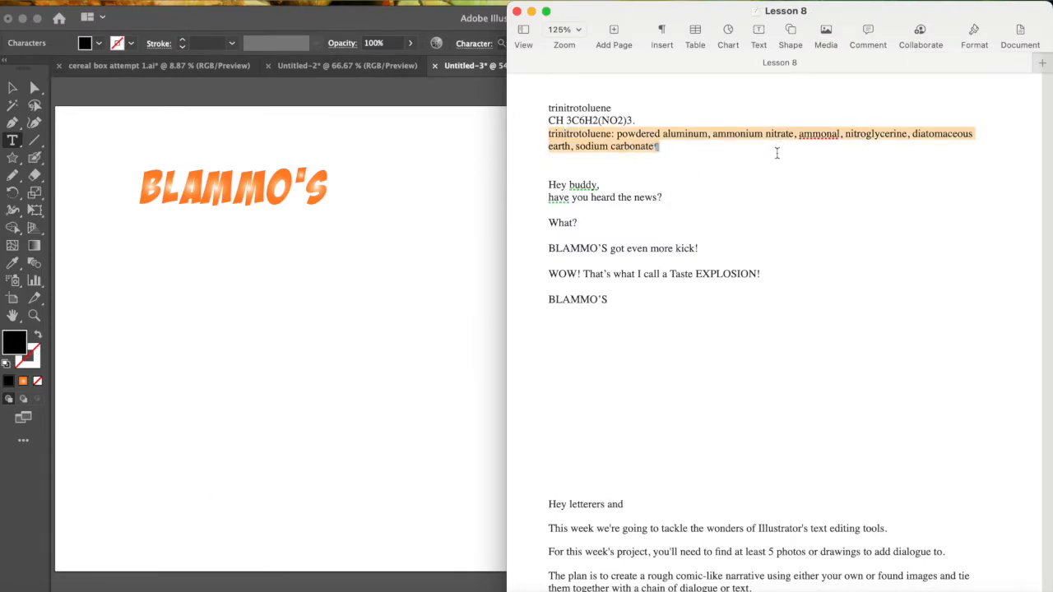
key(super+Tab)
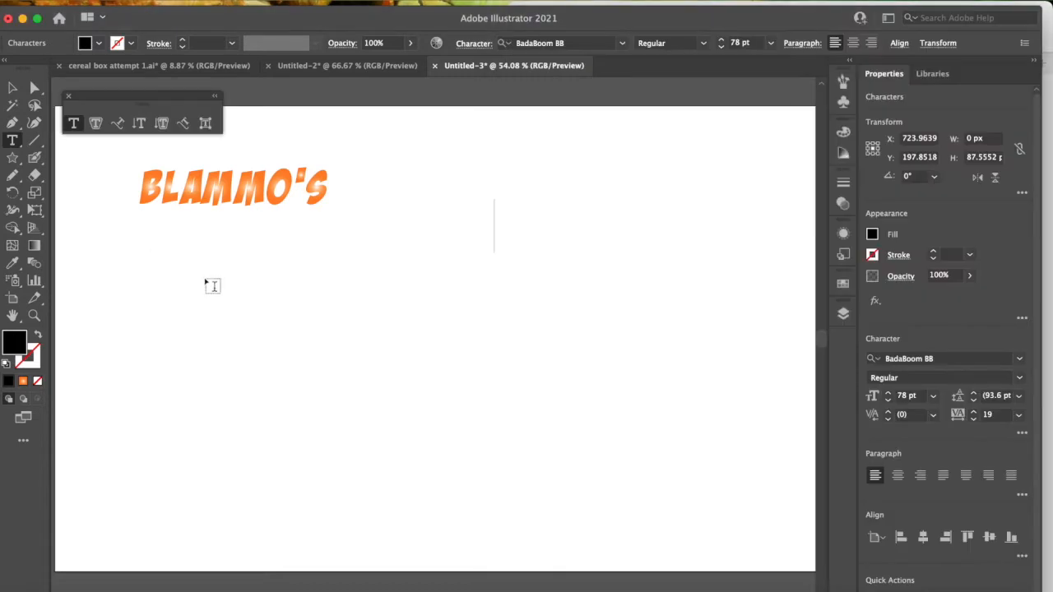
- Draw a hexagon about 439 px wide and 504 px high with the Polygon tool and move it below the BLAMMO'S lettering
click(95, 125)
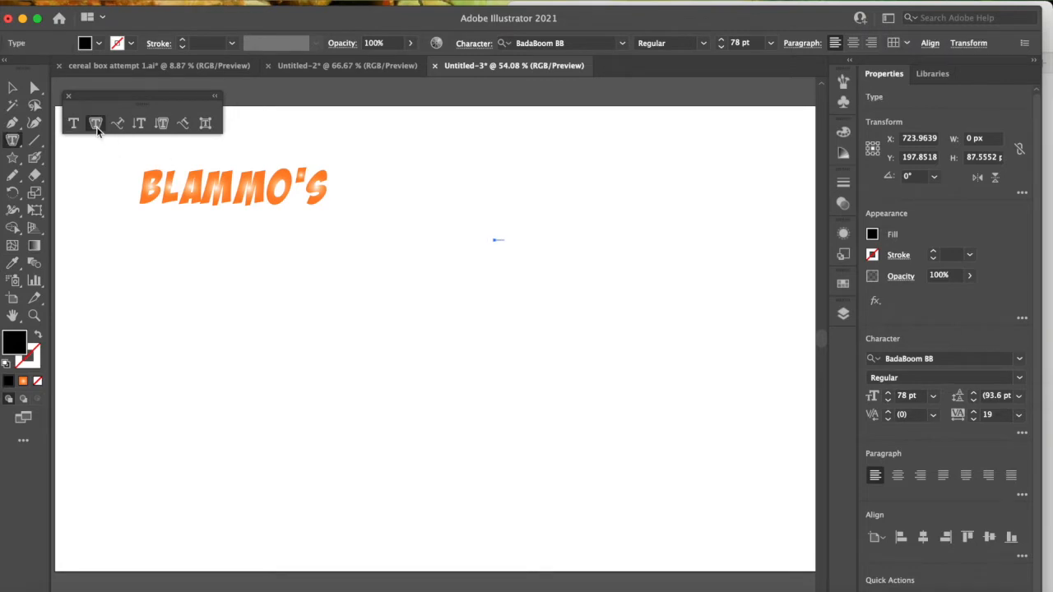
click(13, 159)
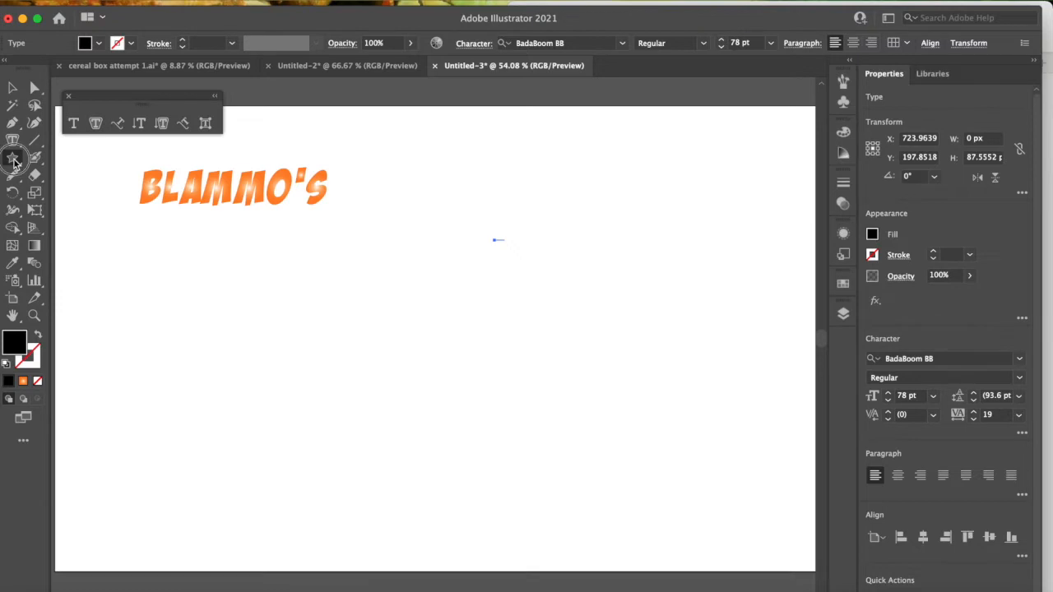
click(13, 161)
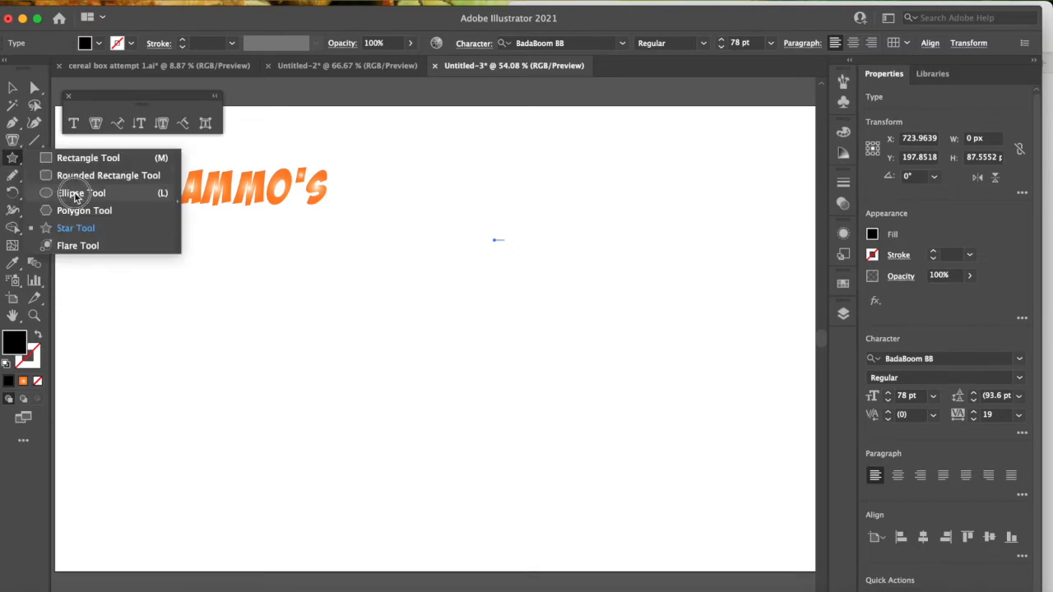
click(72, 213)
drag(283, 261, 420, 335)
click(13, 89)
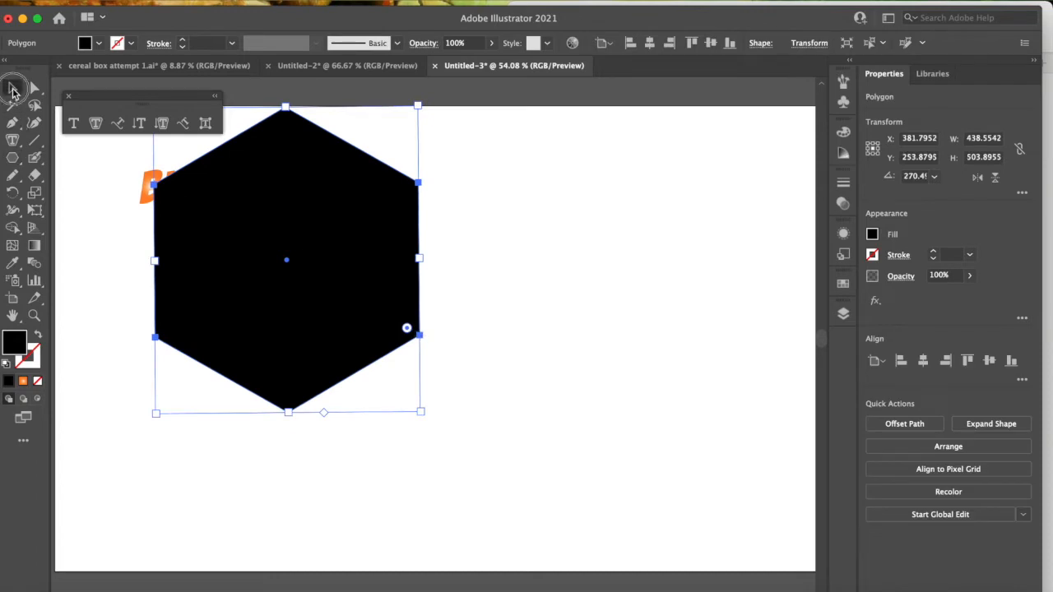
drag(329, 258, 505, 353)
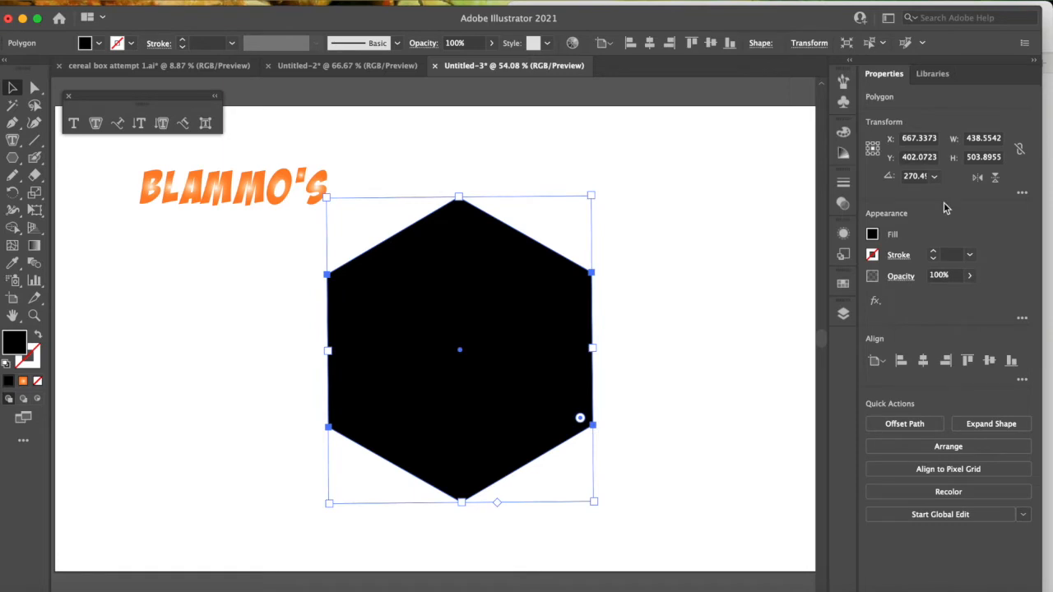
- Remove the hexagon's fill and turn it into an area type container
click(873, 234)
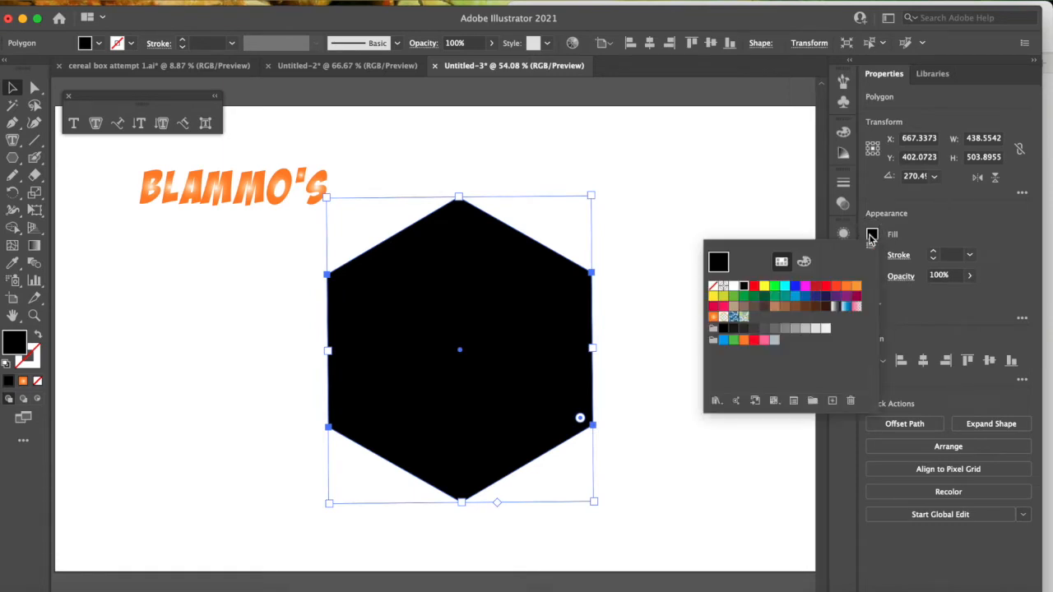
click(712, 286)
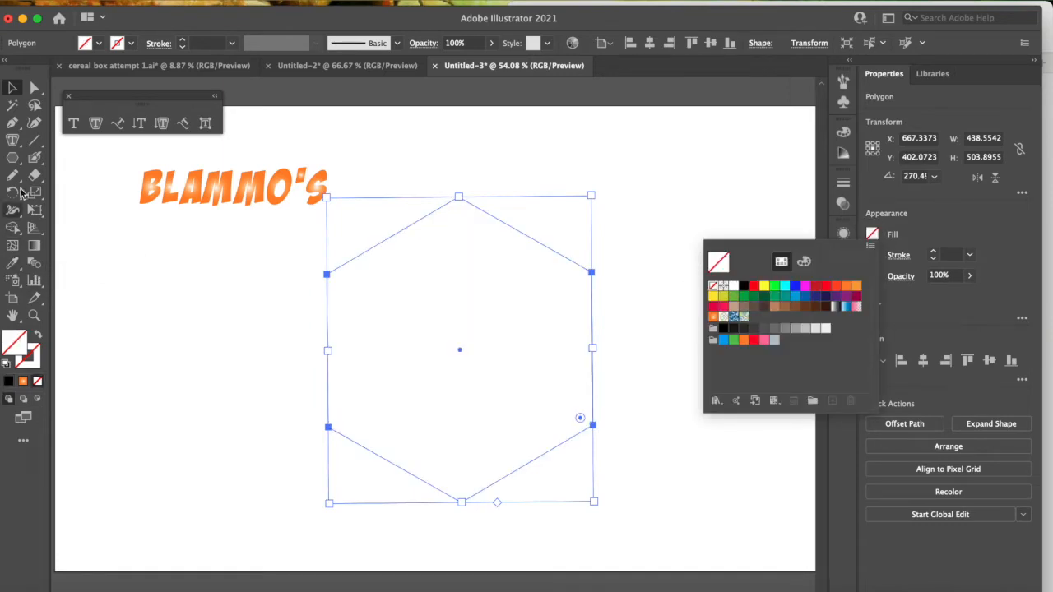
click(94, 126)
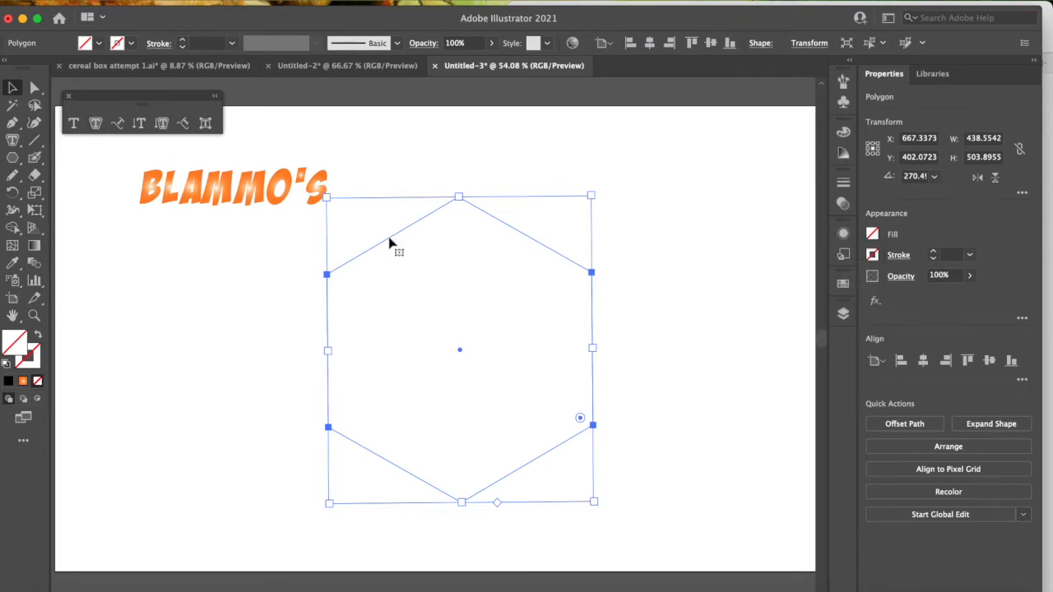
click(13, 140)
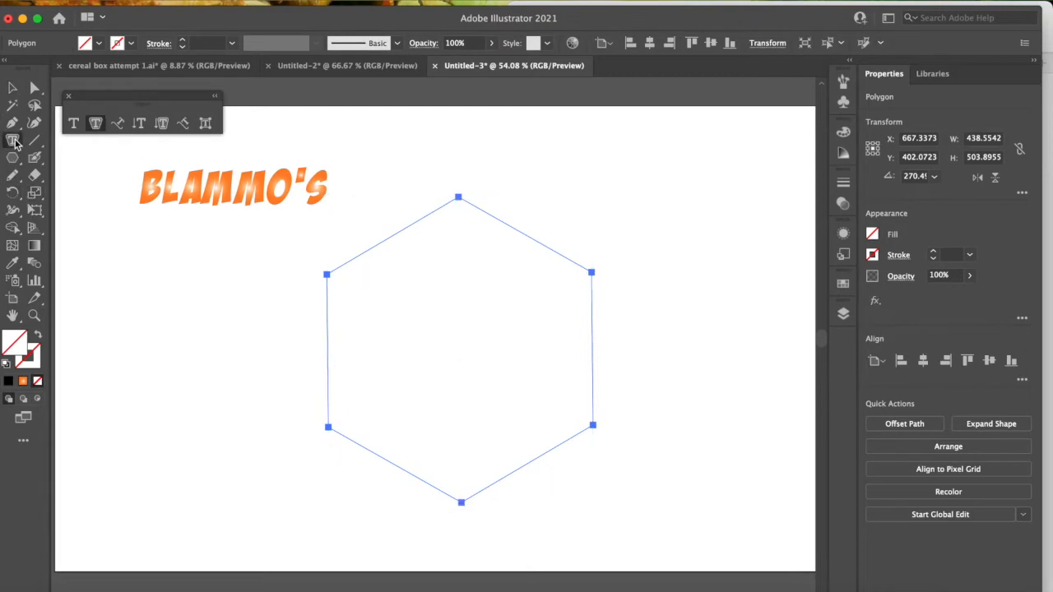
click(397, 233)
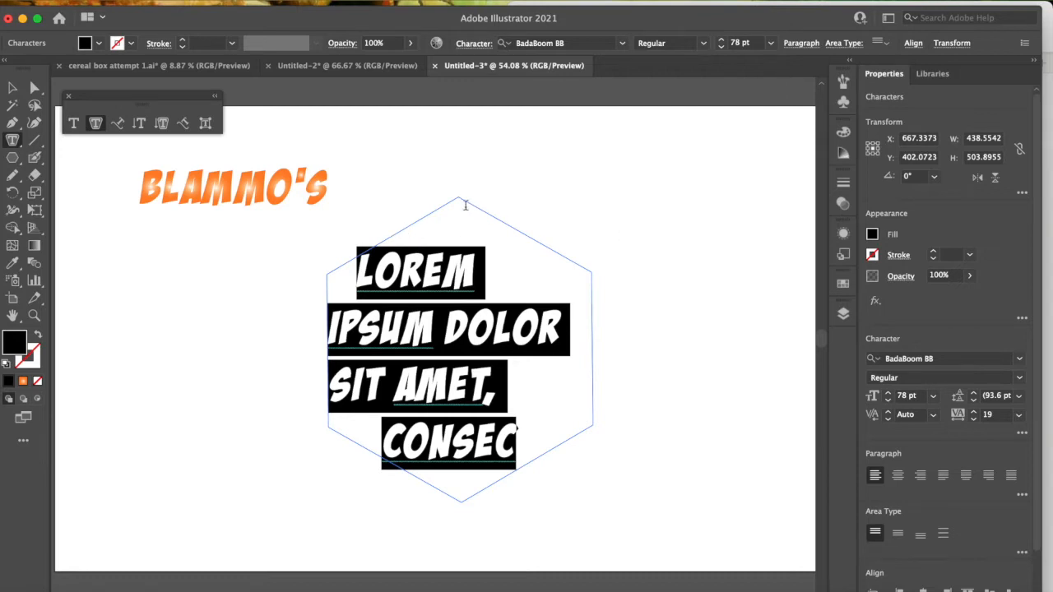
- Compare left, center and right alignment on the hexagon's placeholder text and leave it center-aligned
click(899, 477)
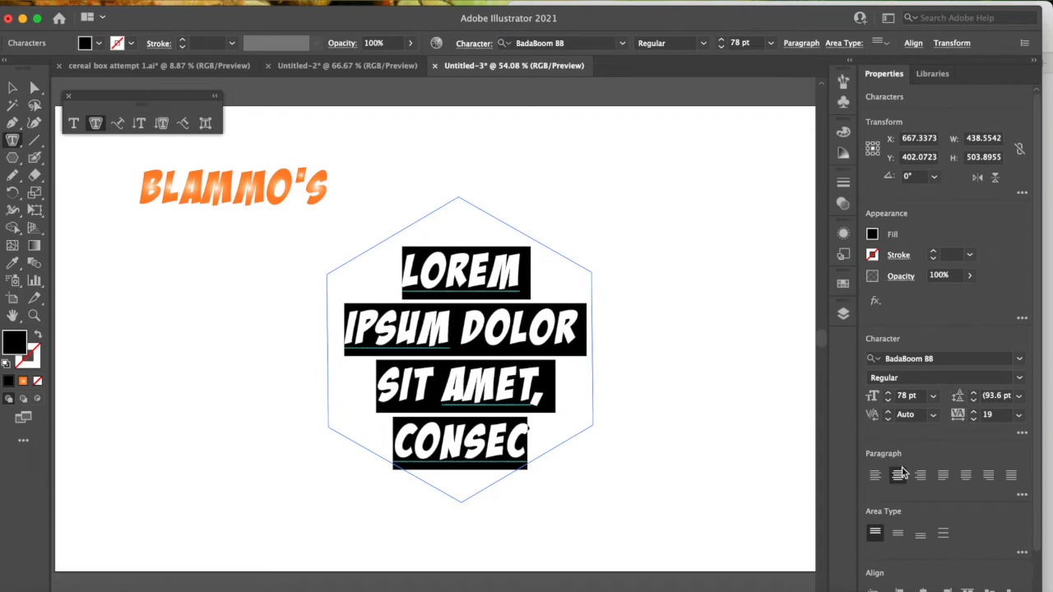
click(878, 477)
click(899, 476)
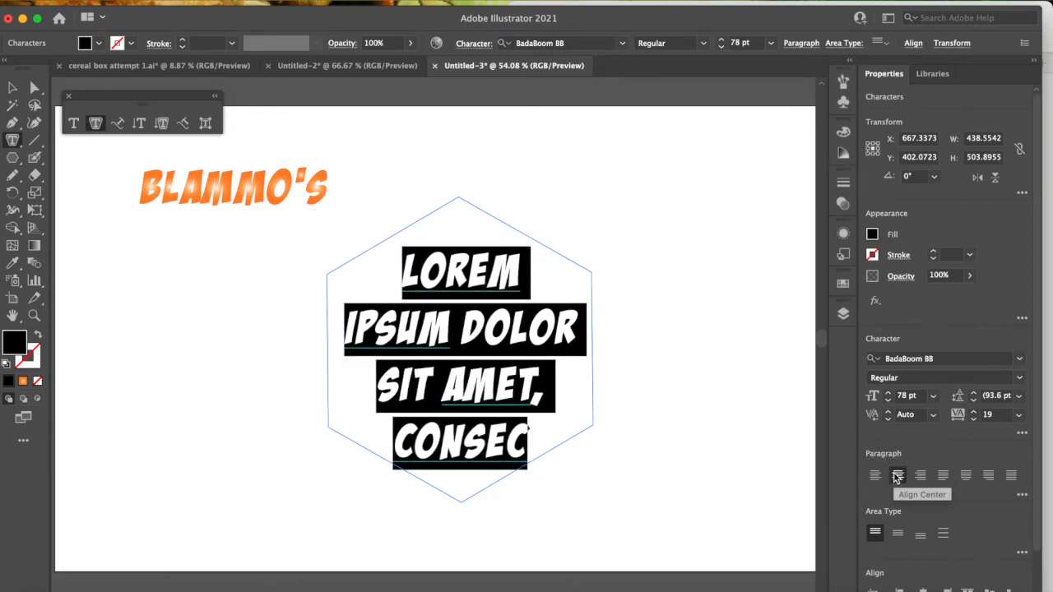
click(919, 477)
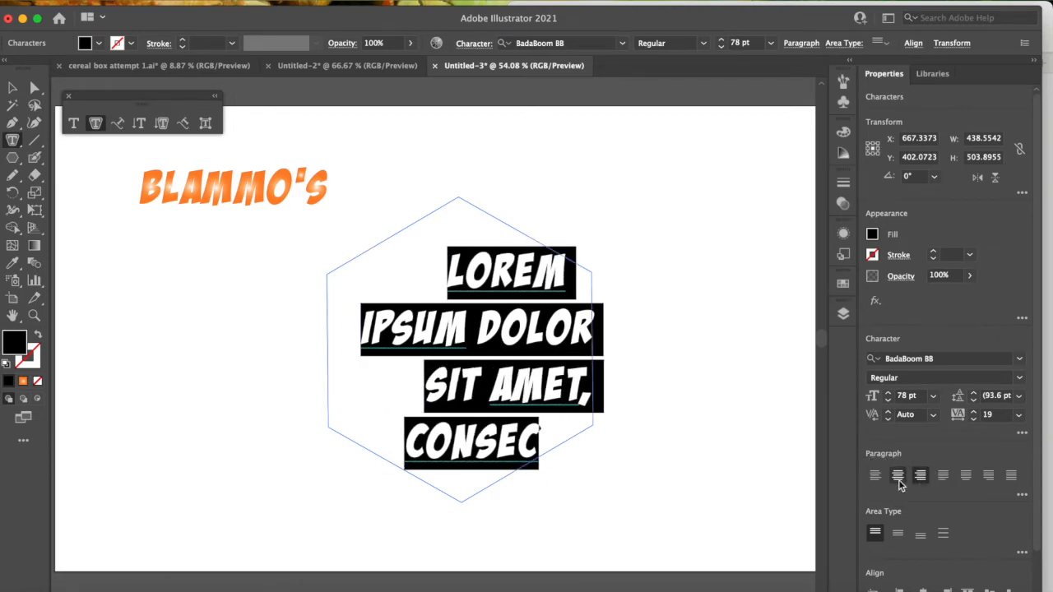
click(898, 477)
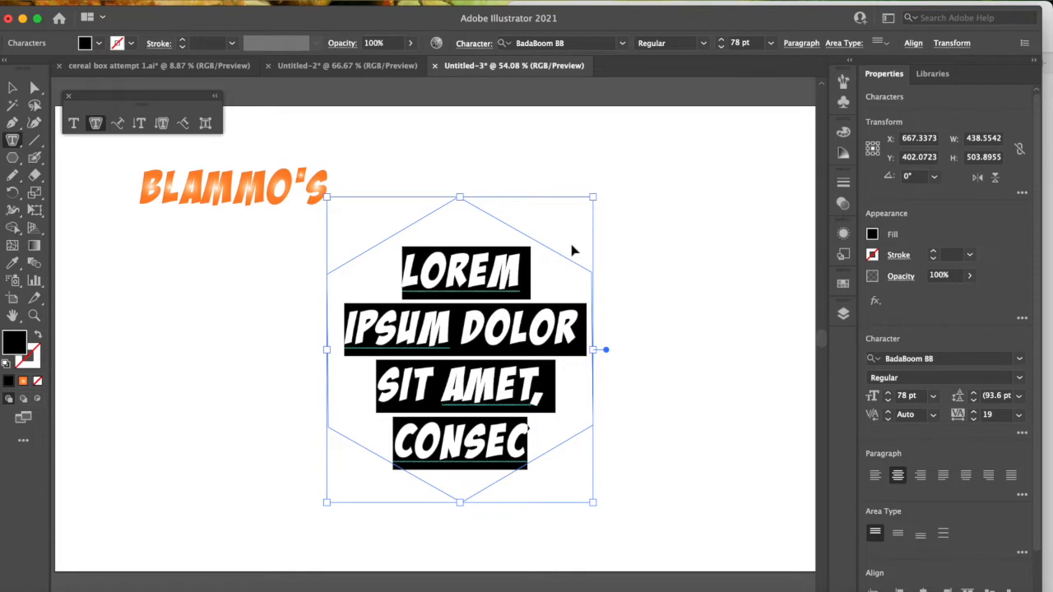
- Replace the hexagon's placeholder text with the copied ingredients passage and finish editing the text
key(super+v)
key(super+shift+a)
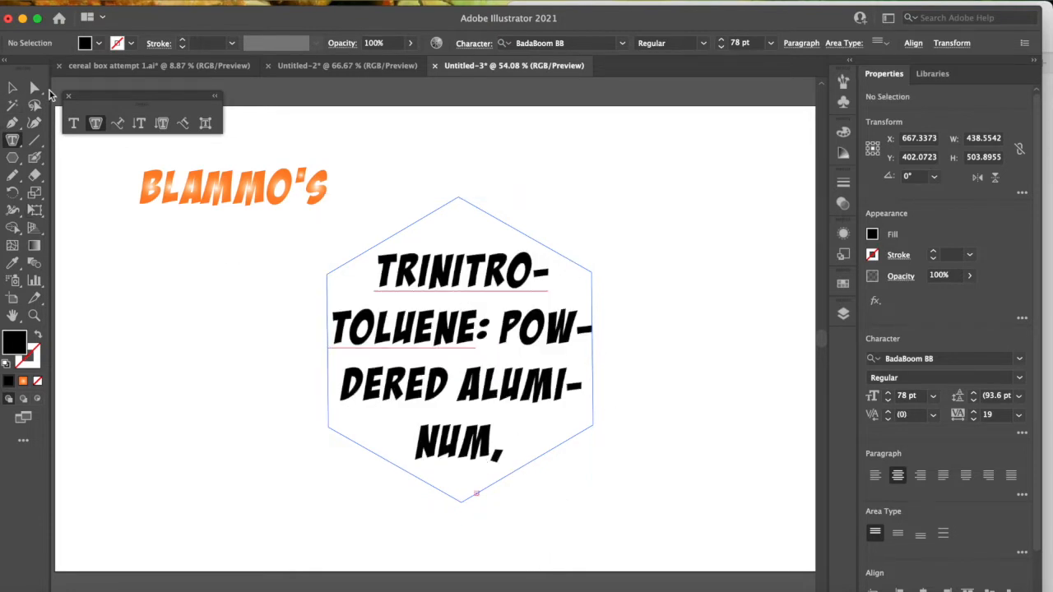
click(12, 87)
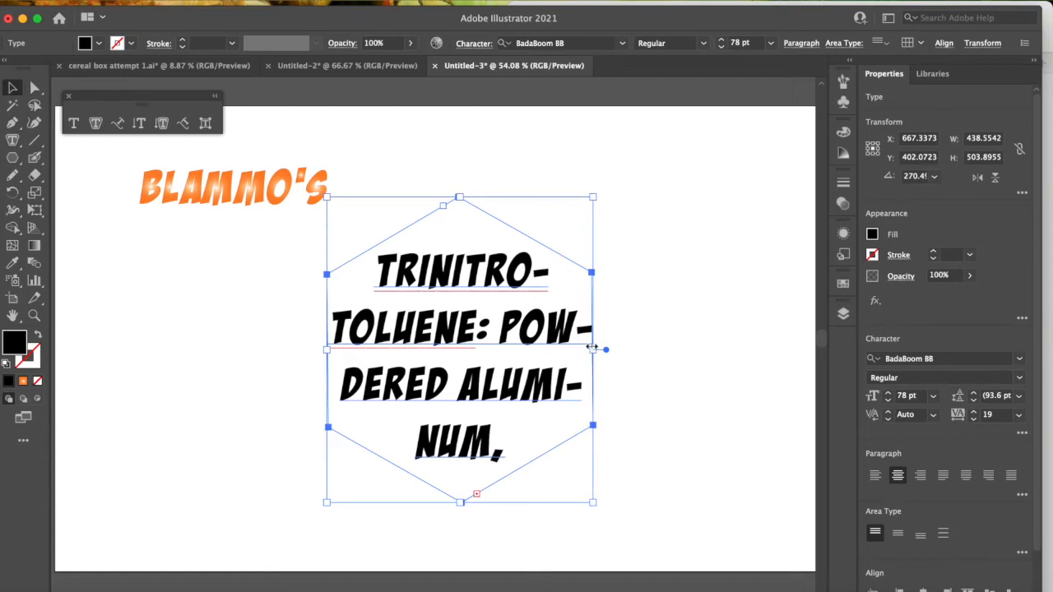
- Stretch the hexagonal text area on both sides to a width of about 1330 px
drag(592, 350, 804, 347)
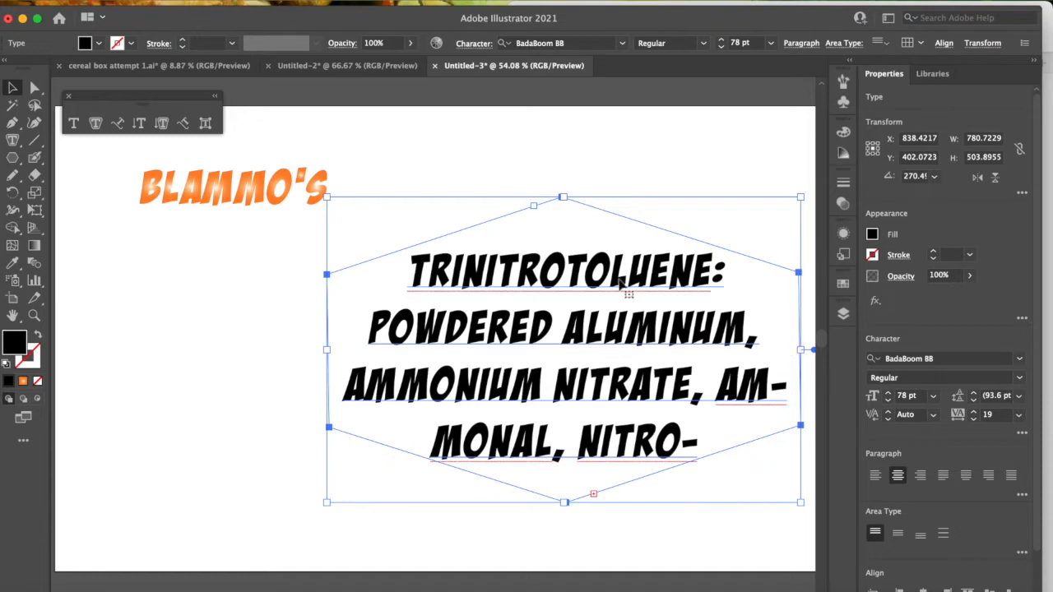
drag(326, 351, 66, 339)
drag(688, 353, 750, 362)
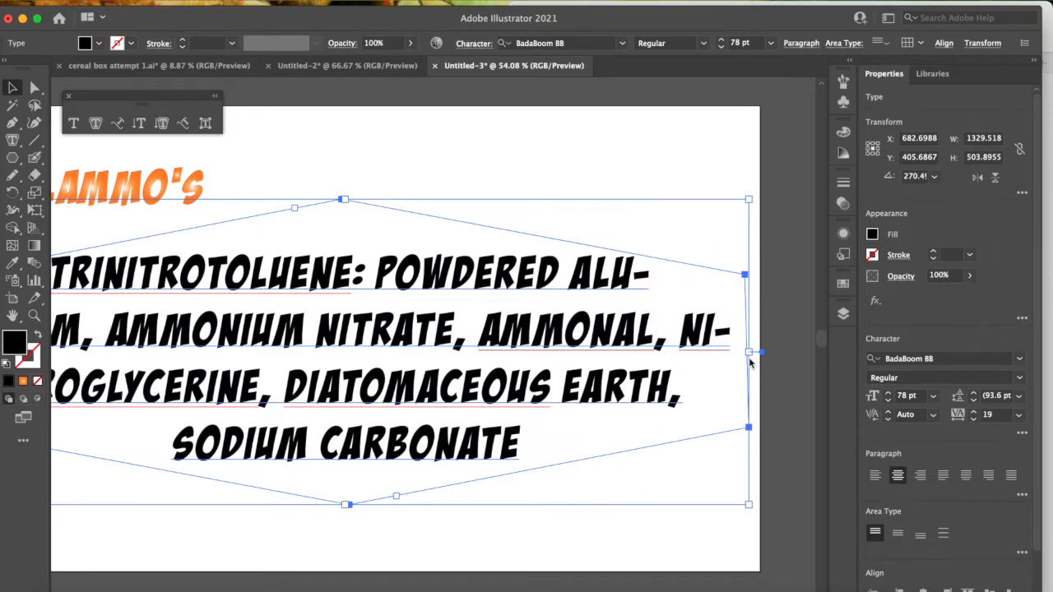
- Set the ingredients text to 56 pt and reduce the height of its hexagonal text area to about 306 px
drag(889, 401, 889, 400)
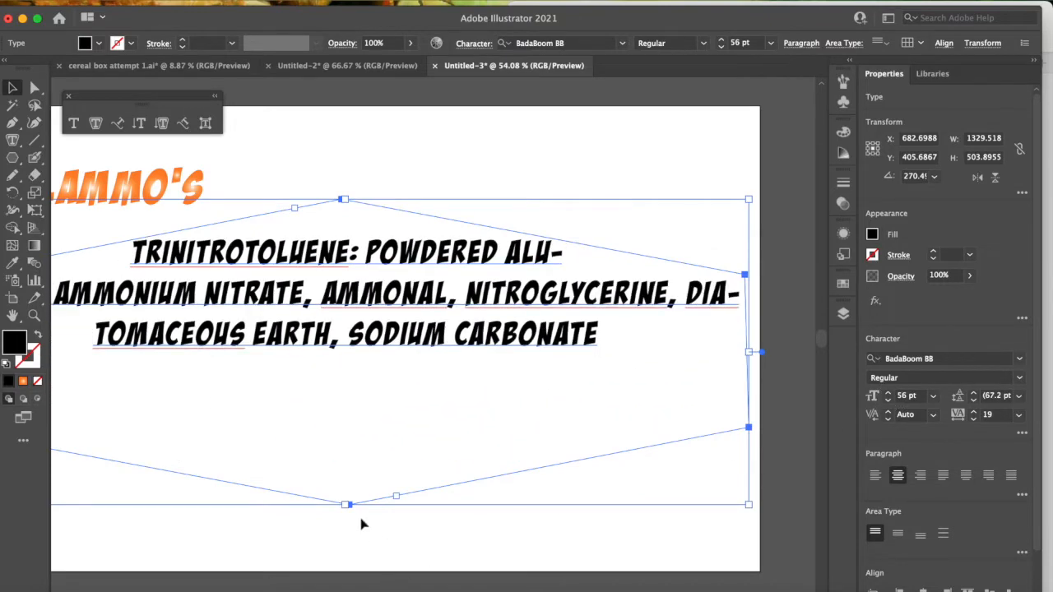
drag(346, 504, 345, 384)
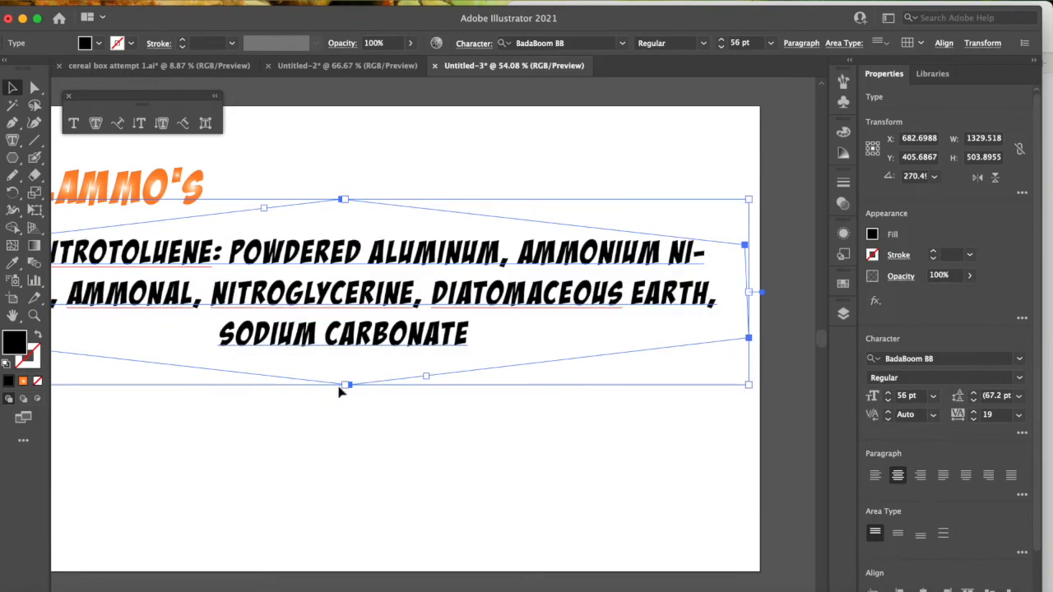
- Narrow the hexagonal text area to about 826 px and move it to the middle of the artboard
drag(360, 316, 390, 367)
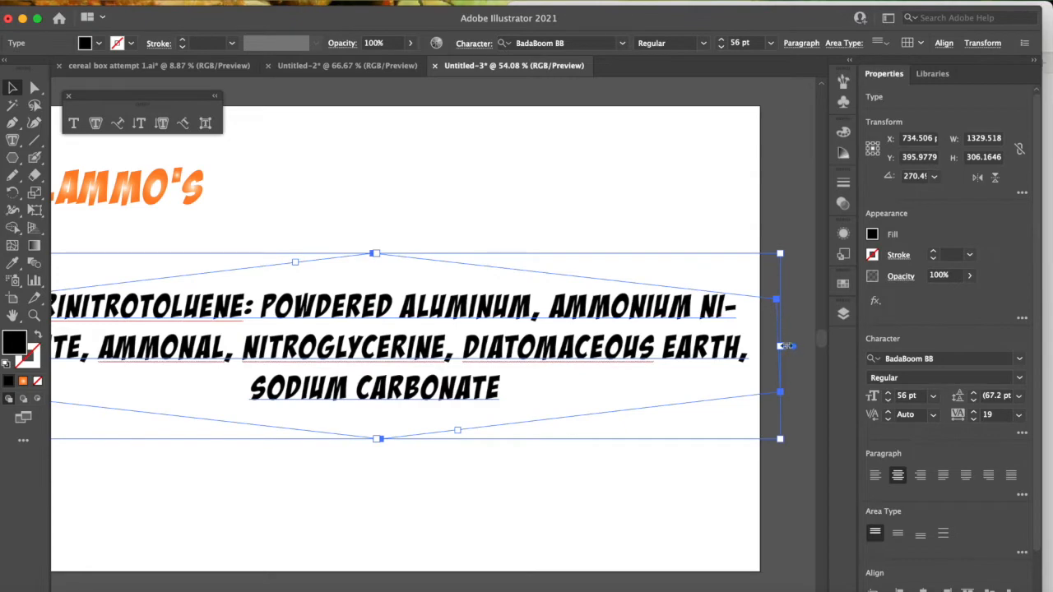
drag(780, 347, 475, 347)
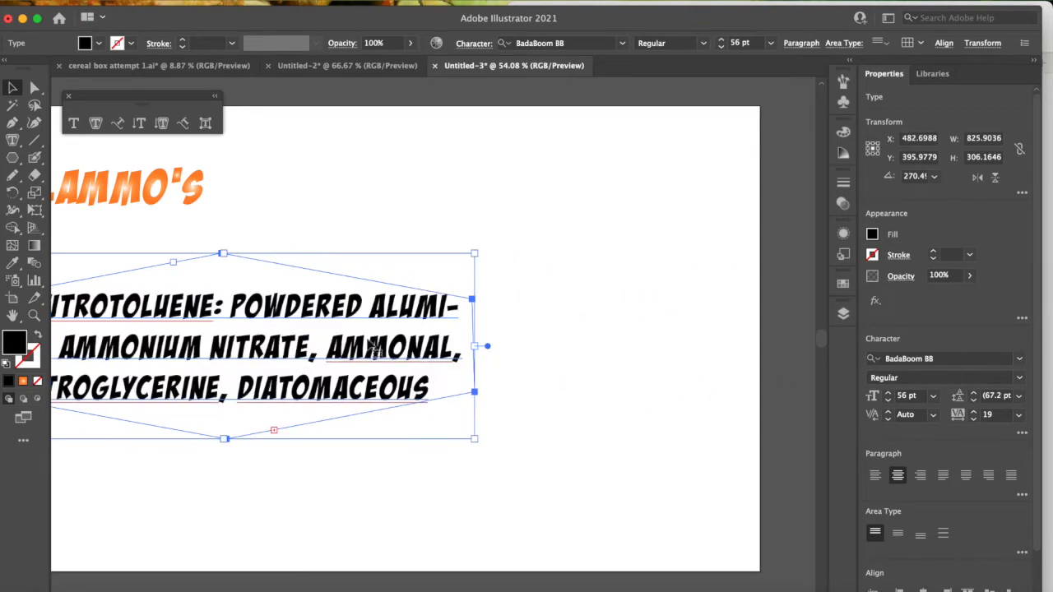
drag(265, 346, 424, 329)
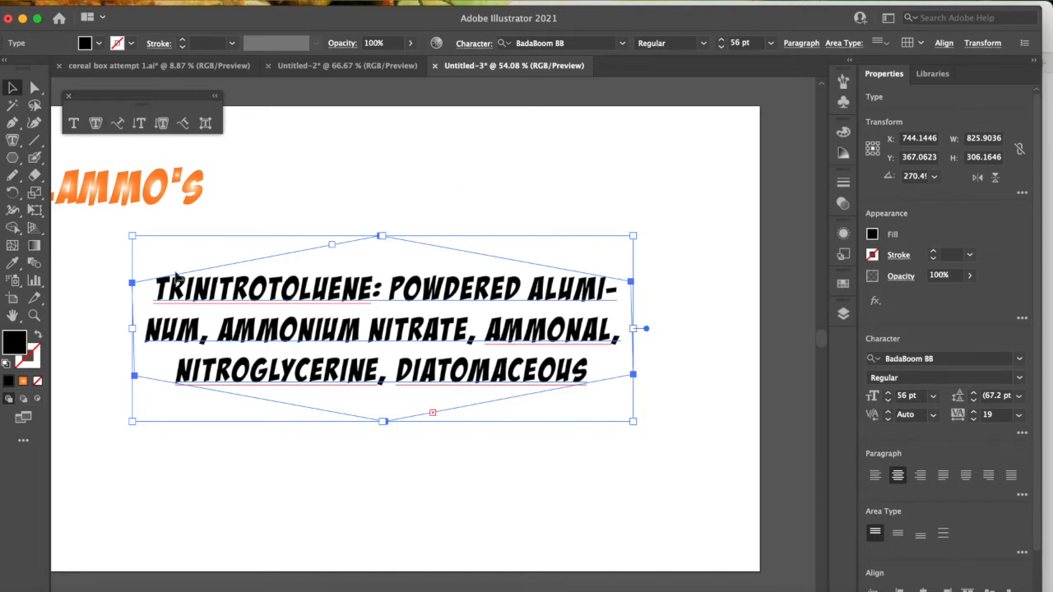
- Delete the hexagonal text area and draw an unfilled freehand inward spiral about 520 px wide and 494 px high
click(329, 240)
key(Delete)
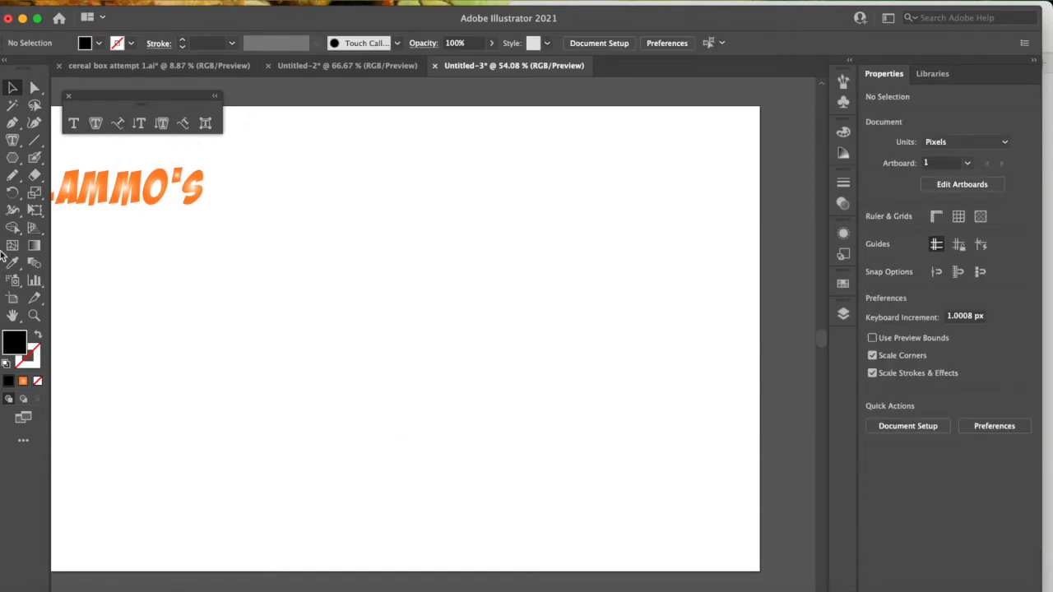
click(15, 178)
mouse_move(200, 302)
mouse_down()
mouse_move(212, 278)
mouse_move(286, 228)
mouse_move(411, 216)
mouse_move(487, 251)
mouse_move(511, 311)
mouse_move(491, 422)
mouse_move(393, 508)
mouse_move(266, 506)
mouse_move(216, 454)
mouse_move(239, 367)
mouse_move(335, 273)
mouse_move(422, 272)
mouse_move(461, 365)
mouse_move(429, 424)
mouse_move(375, 460)
mouse_move(281, 453)
mouse_move(278, 381)
mouse_move(356, 319)
mouse_move(393, 357)
mouse_move(381, 399)
mouse_move(323, 417)
mouse_move(292, 390)
mouse_move(321, 367)
mouse_move(347, 384)
mouse_up()
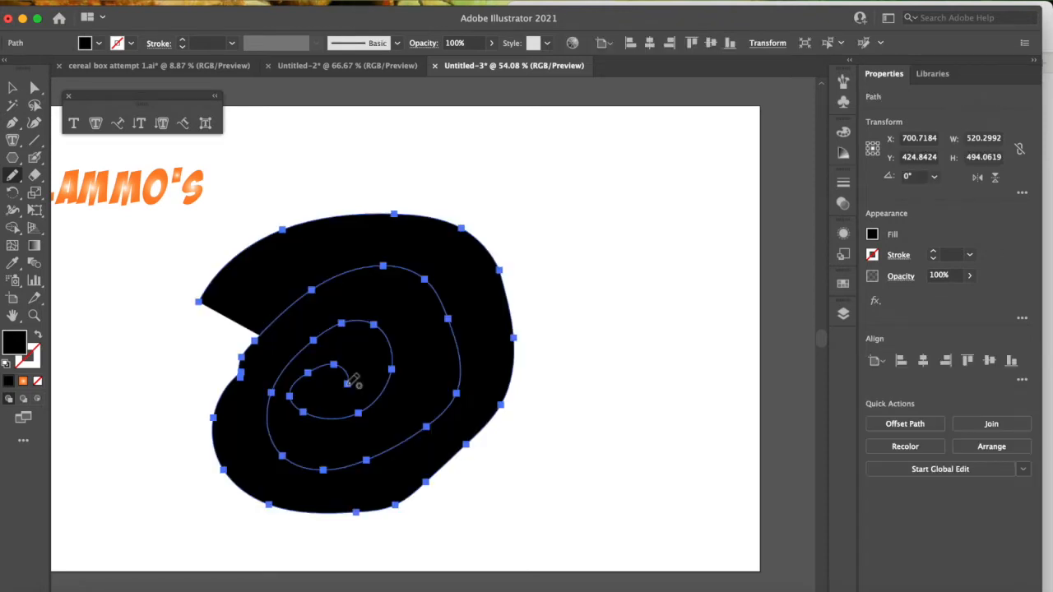
click(873, 236)
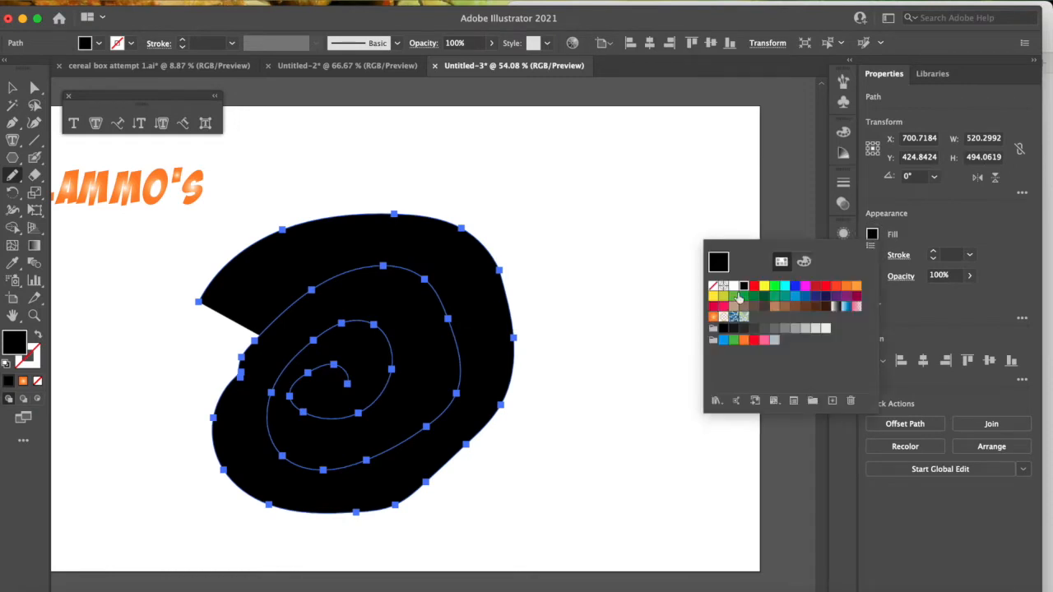
click(712, 286)
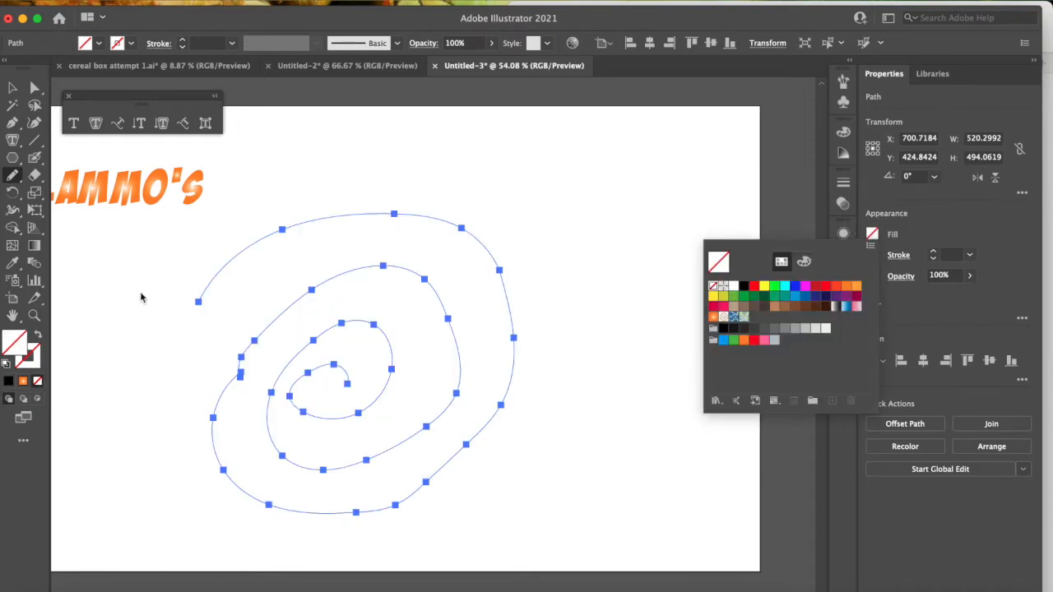
- Add type along the spiral path from its outer end, using the copied ingredients passage from TRINITROTOLUENE to SODIUM CARBONATE
click(118, 124)
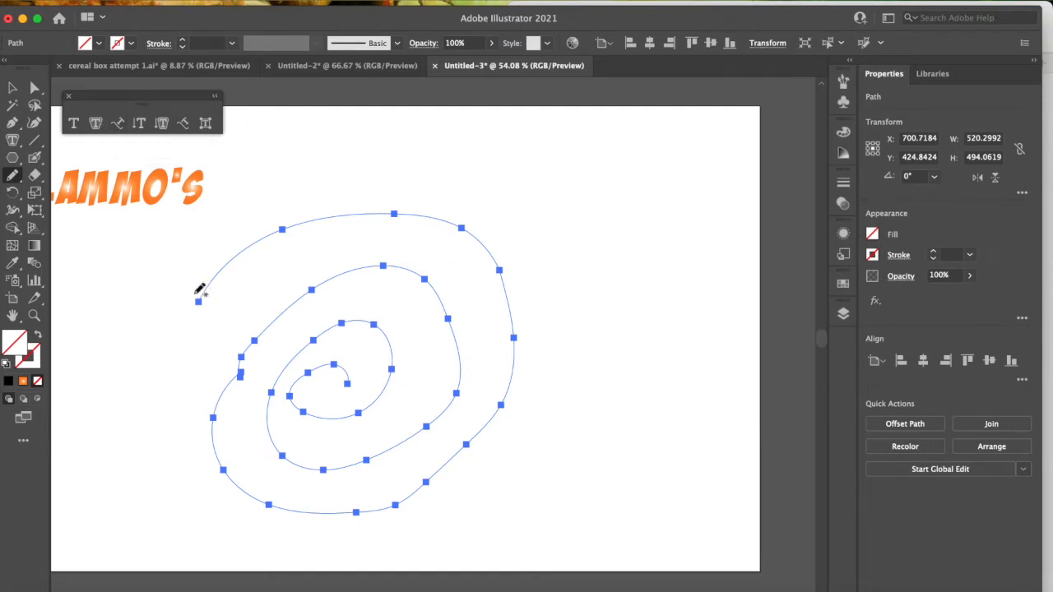
click(139, 126)
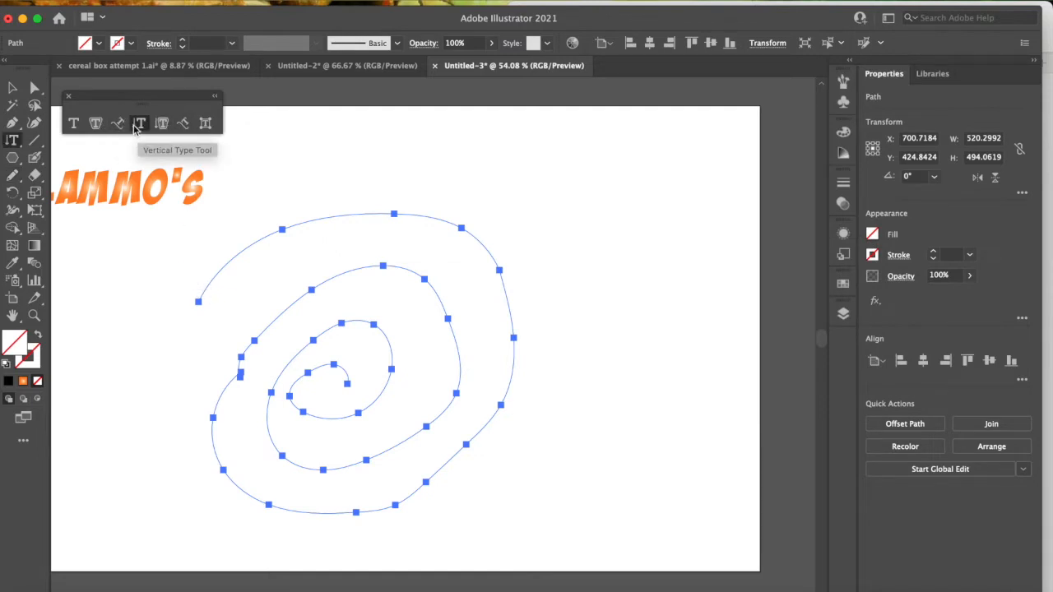
click(118, 124)
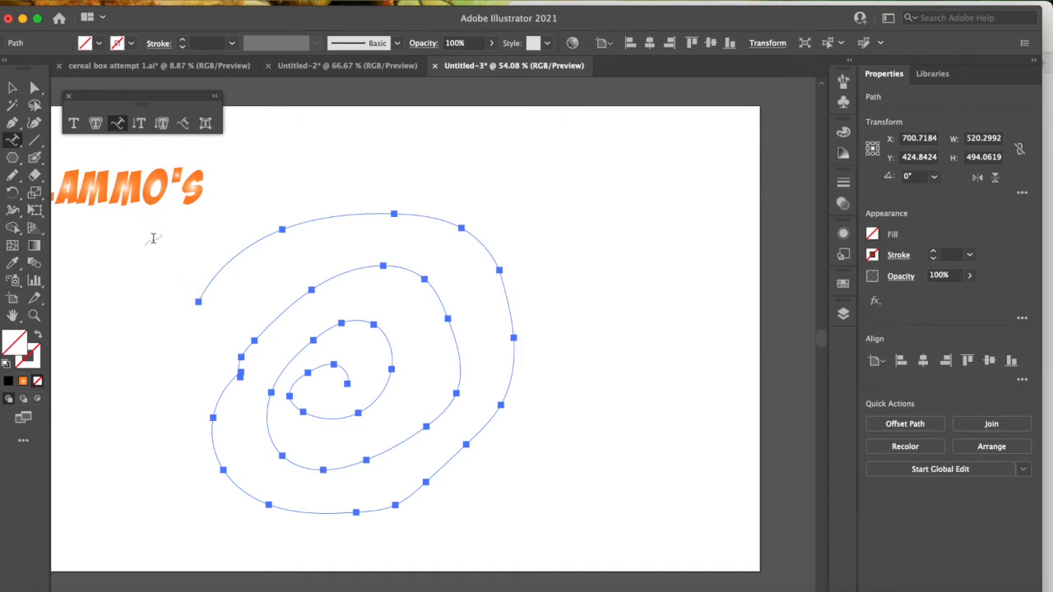
click(197, 302)
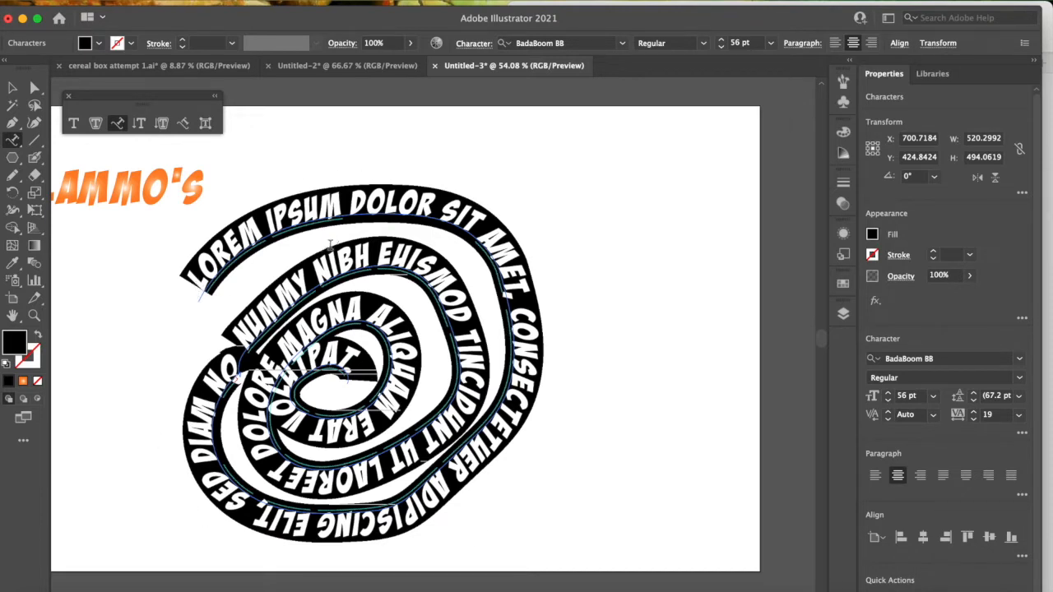
text(TRINITROTOLUENE: POWDERED ALUMINUM, AMMONIUM NITRATE, AMMONAL, NITROGLYCERINE, DIATOMACEOUS EARTH, SODIUM CARBONATE)
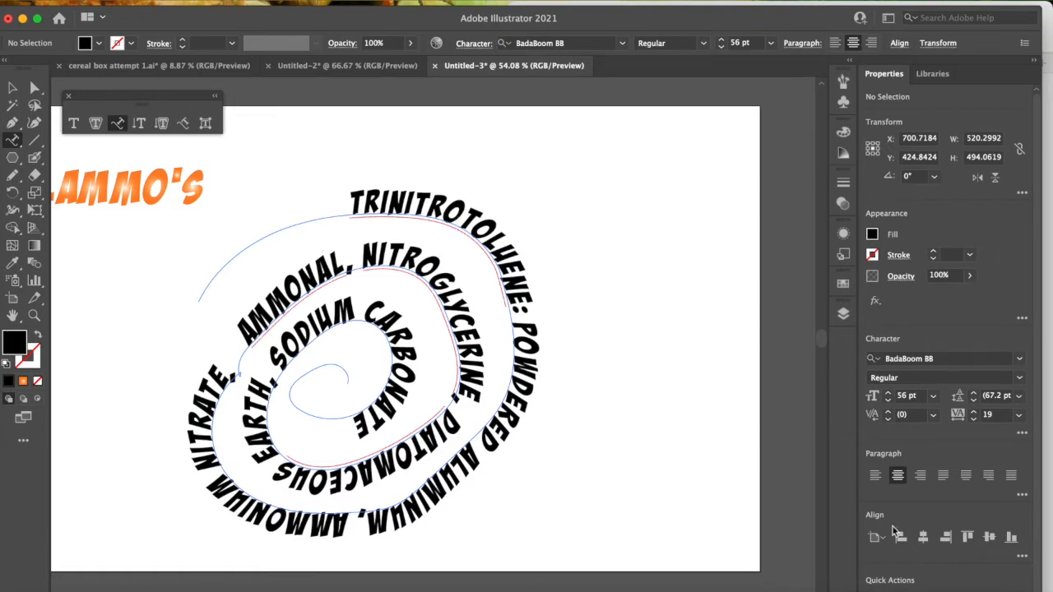
- Try to left-align the spiral text and move its starting point outward from the spiral's outer end
click(875, 477)
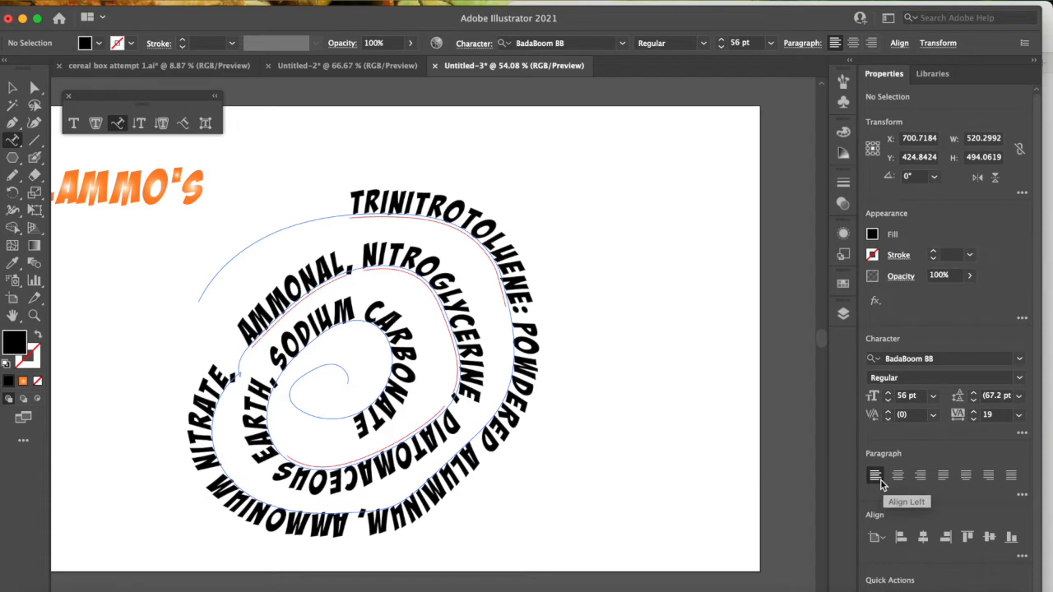
click(898, 476)
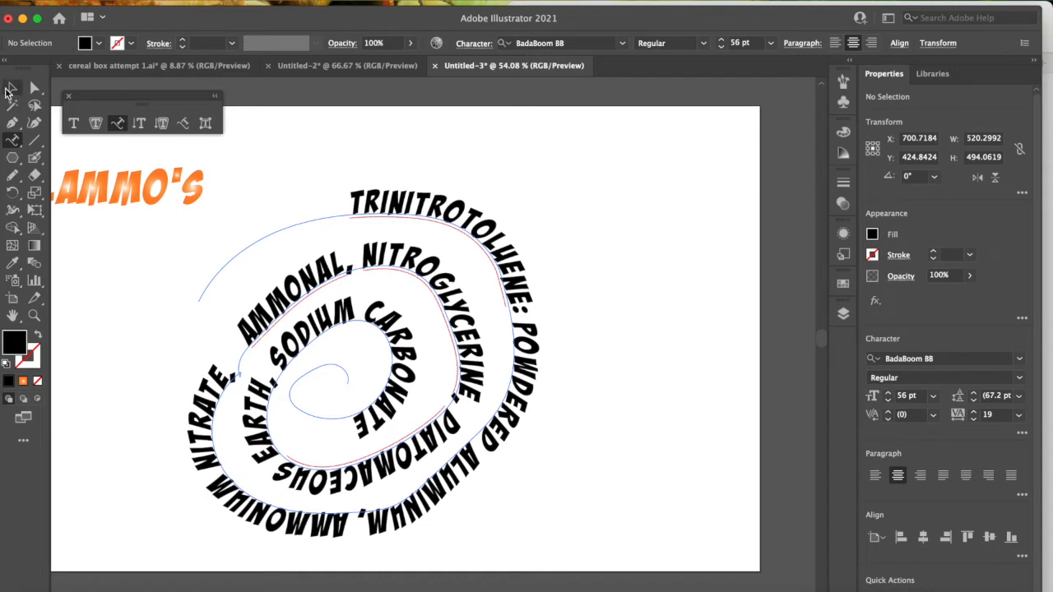
click(12, 88)
click(420, 226)
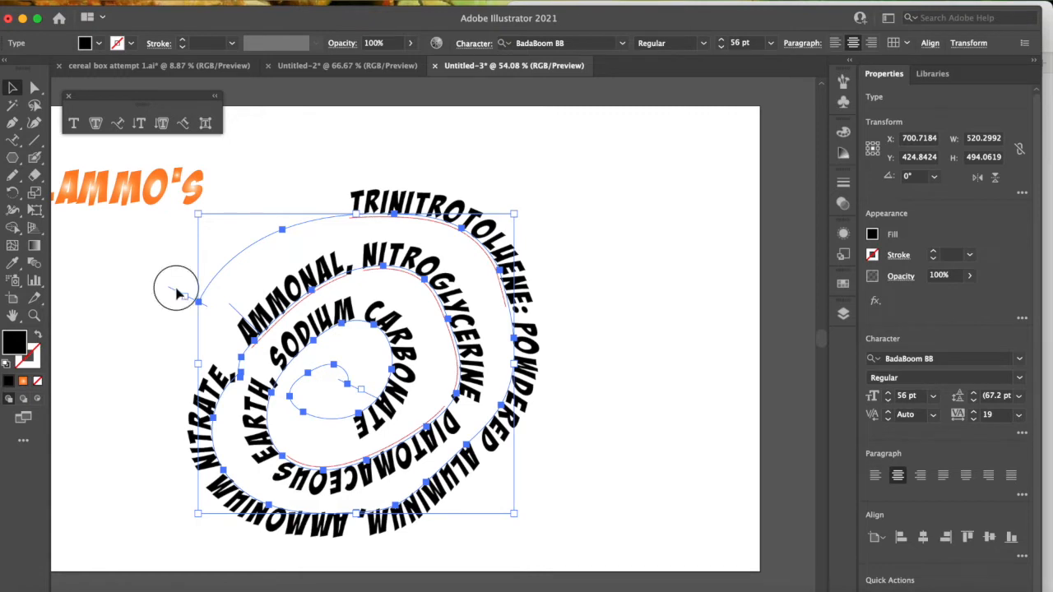
click(172, 301)
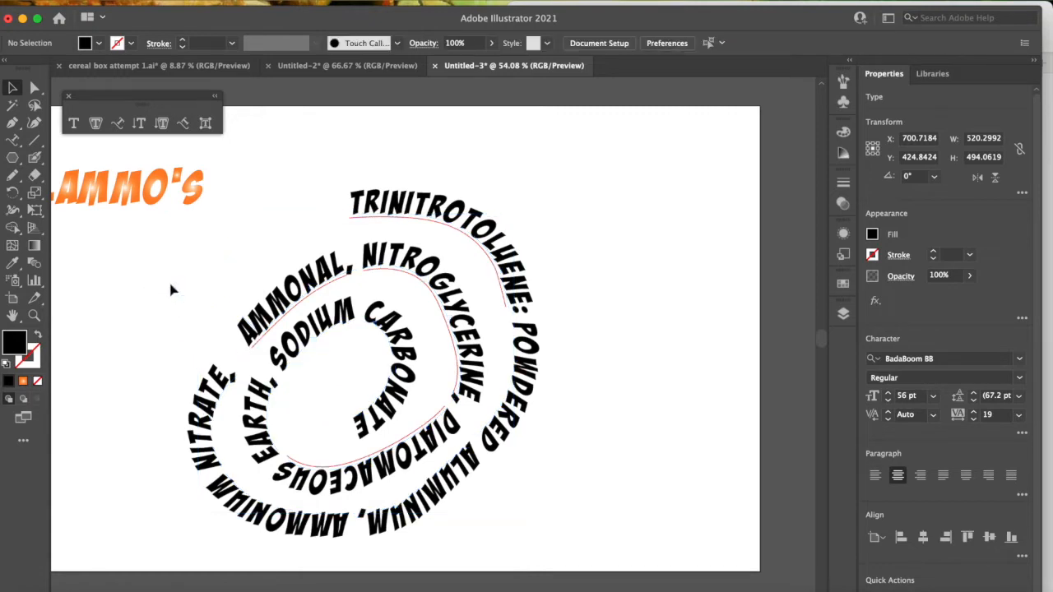
click(371, 208)
drag(176, 296, 73, 294)
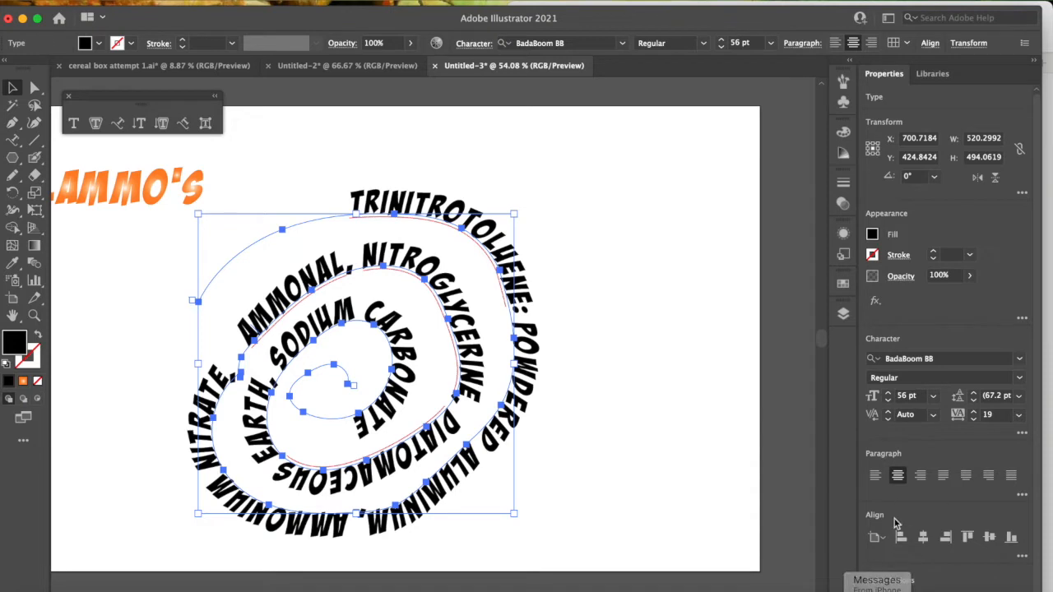
- Left-align all of the ingredients text along the spiral path
click(117, 123)
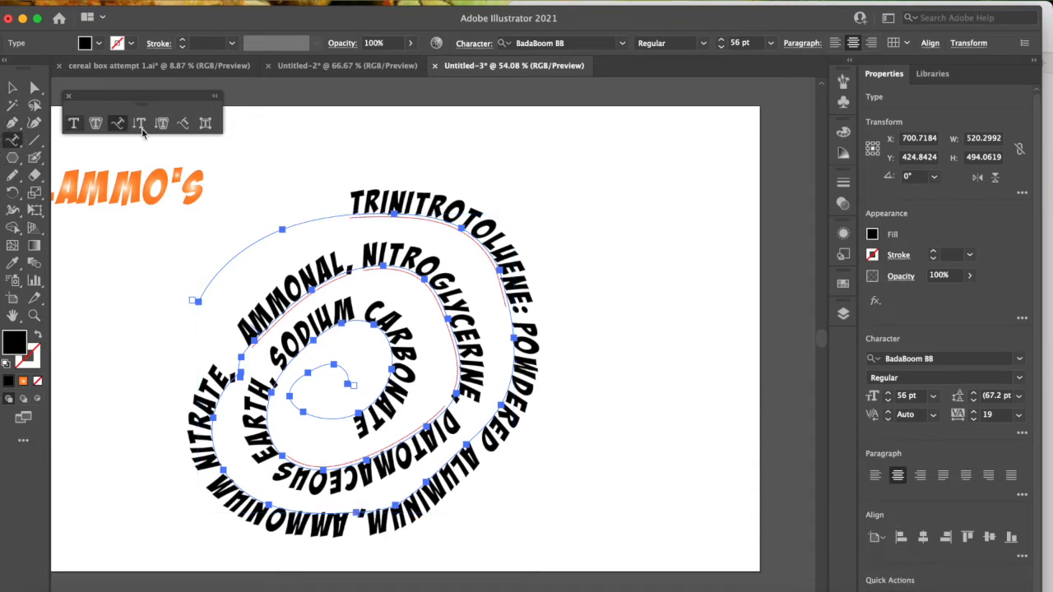
click(357, 207)
drag(352, 208, 339, 403)
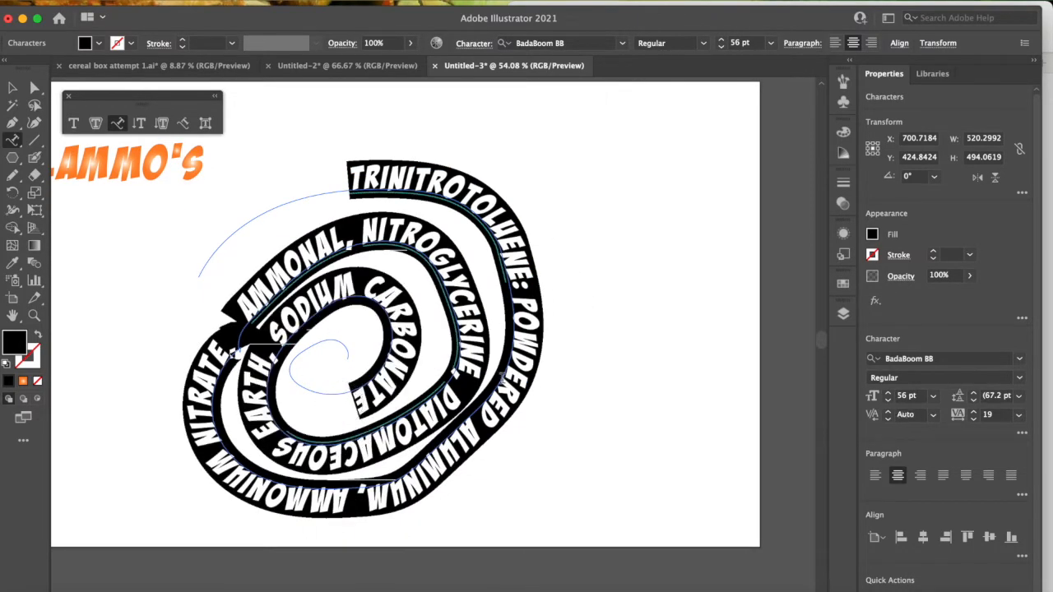
click(874, 479)
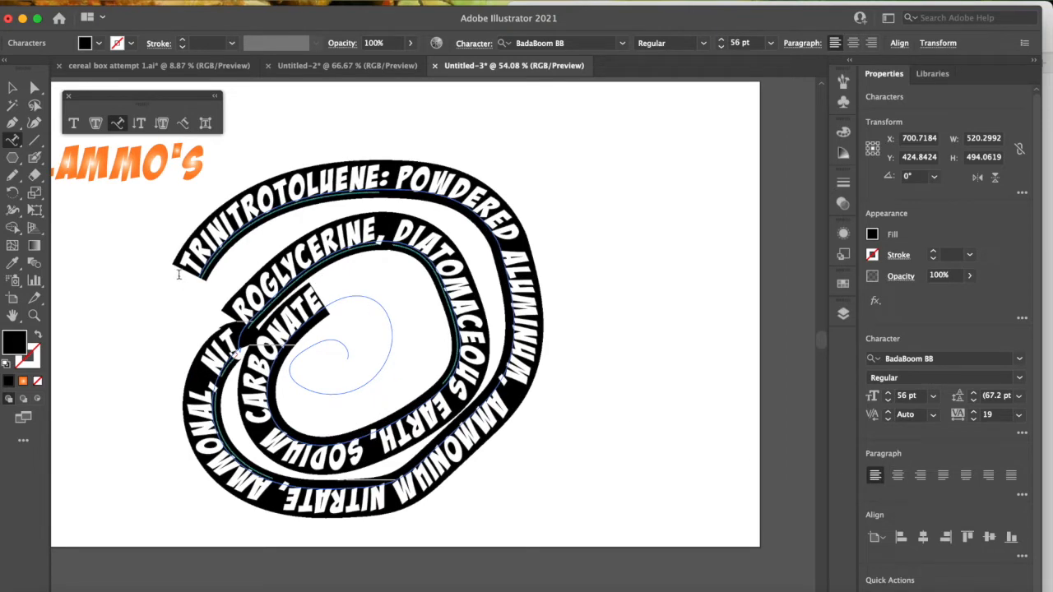
click(16, 85)
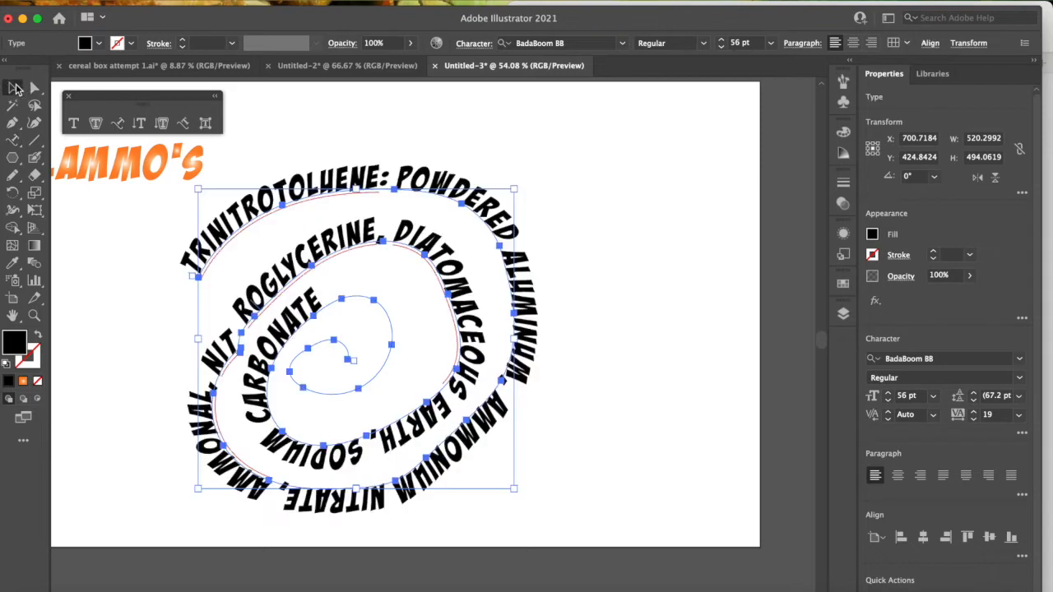
- Try to adjust the text's start handle at the spiral's outer end, undoing each threaded copy of the spiral
key(t)
double_click(192, 278)
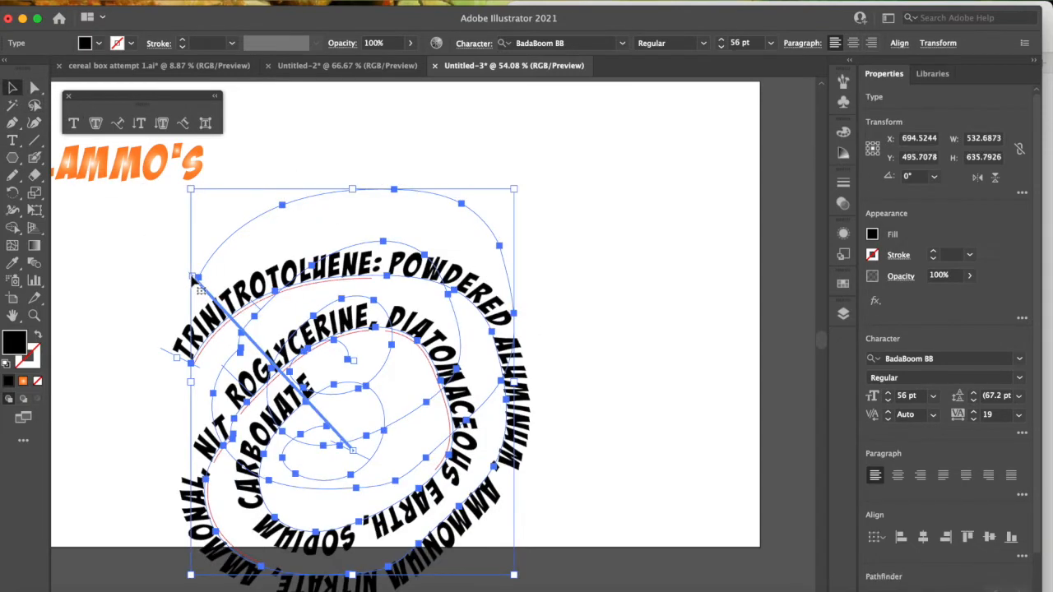
key(super+z)
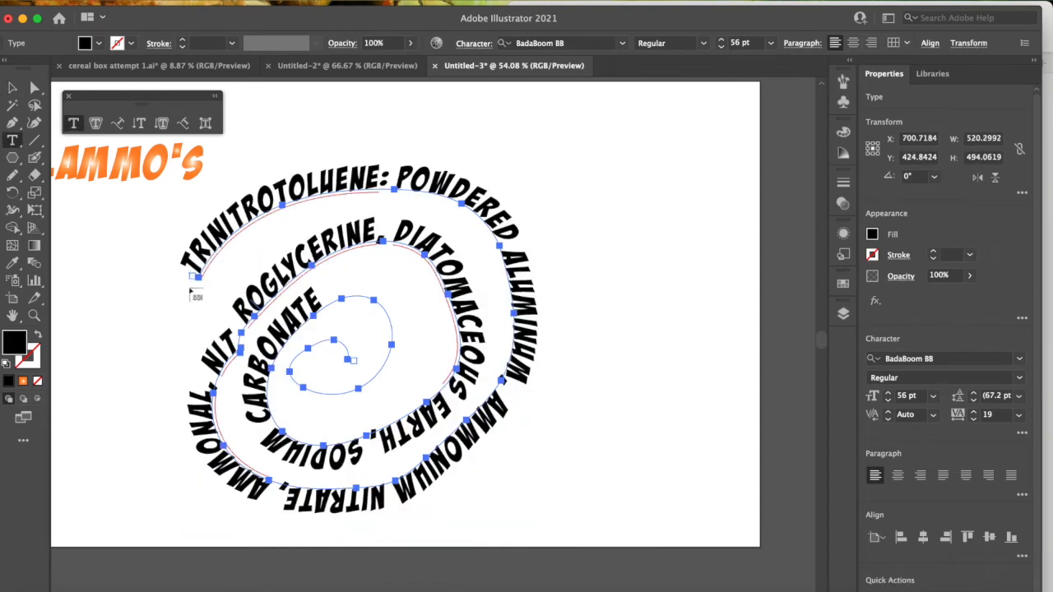
click(176, 274)
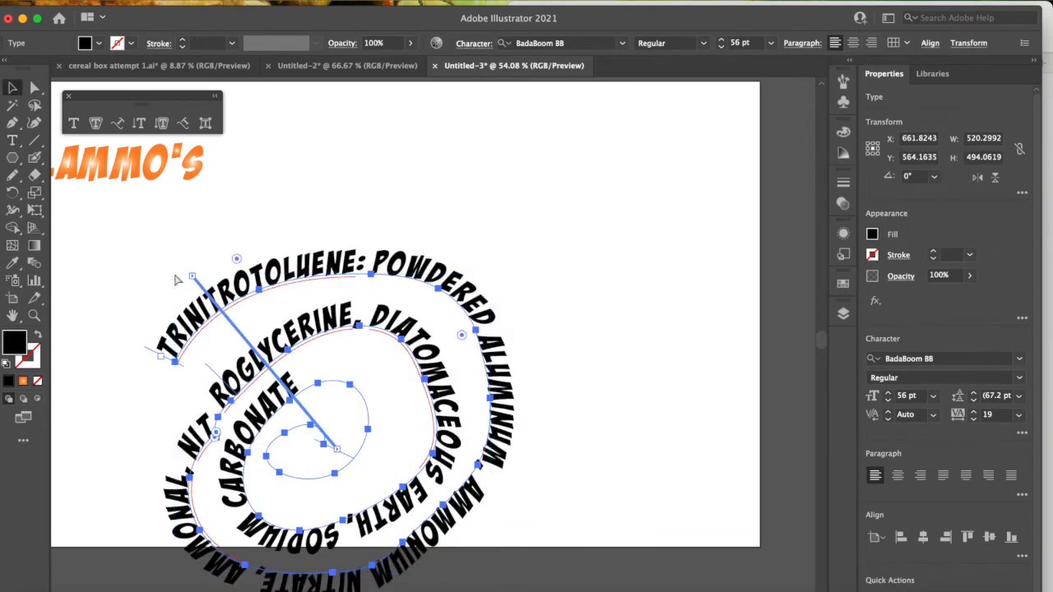
key(super+z)
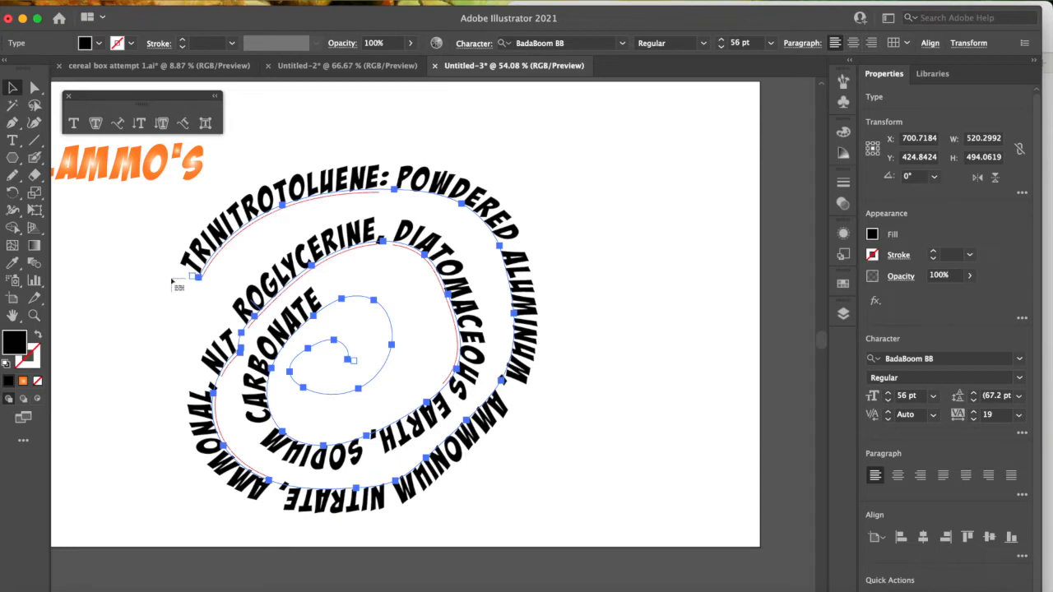
click(10, 89)
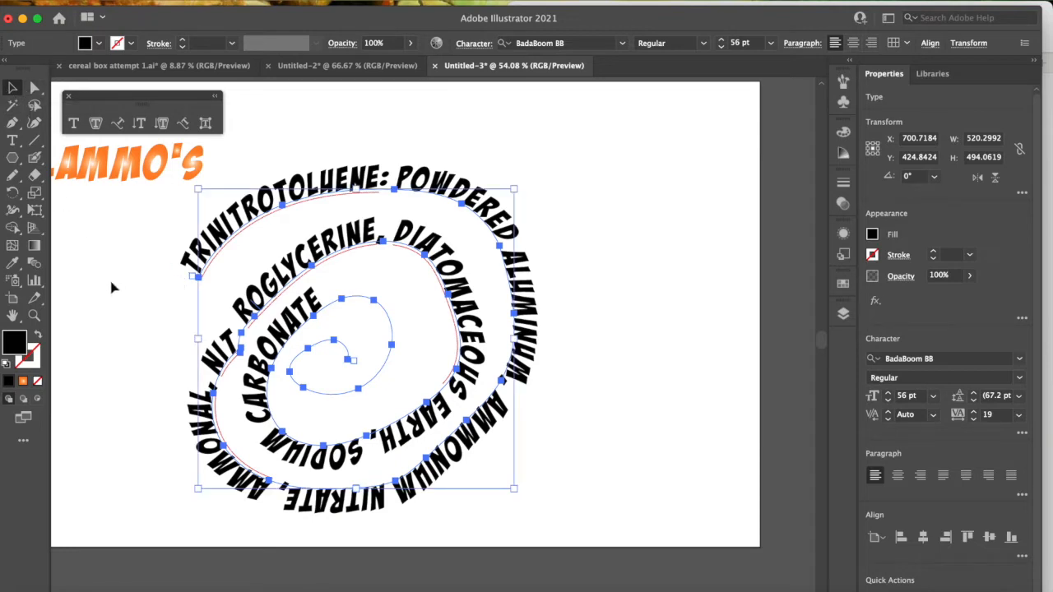
click(113, 287)
click(192, 268)
click(191, 276)
click(189, 264)
click(118, 122)
click(202, 255)
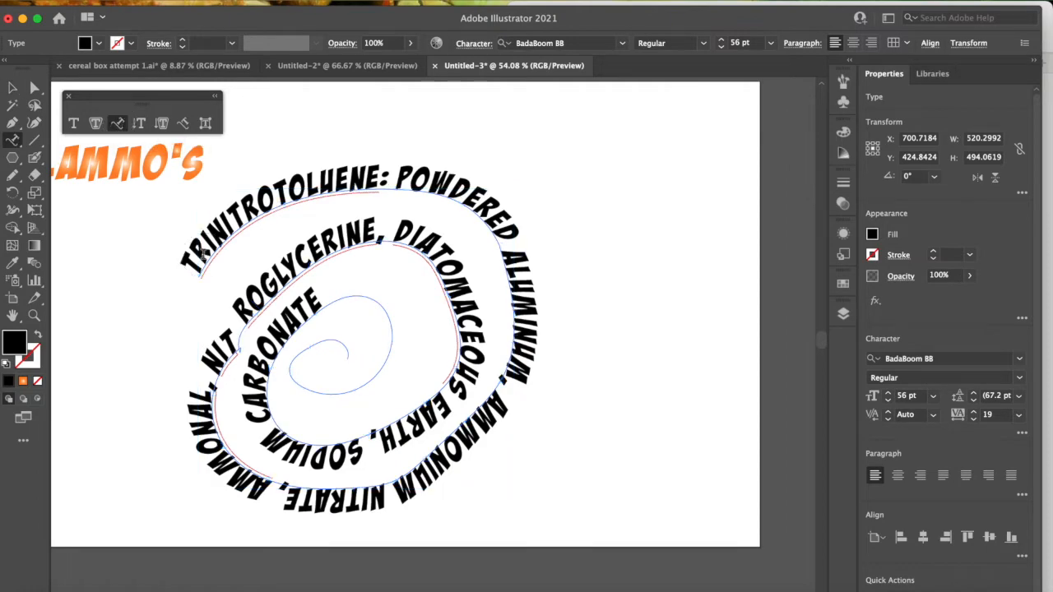
click(12, 88)
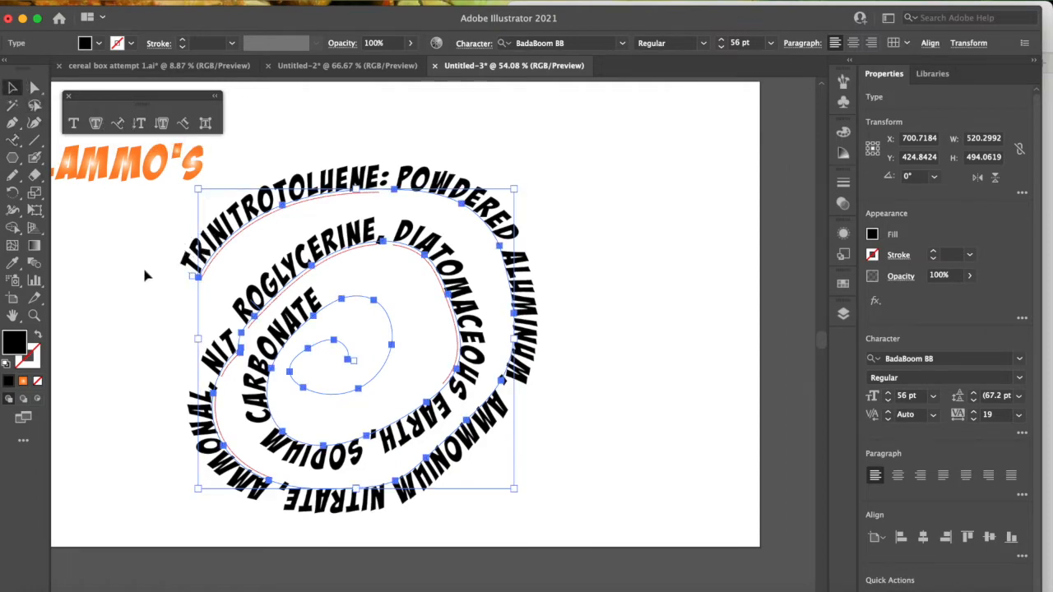
- Slide the text's starting point along the spiral to the lower-right part of its outer loop
drag(193, 279, 140, 274)
click(192, 277)
drag(191, 277, 383, 278)
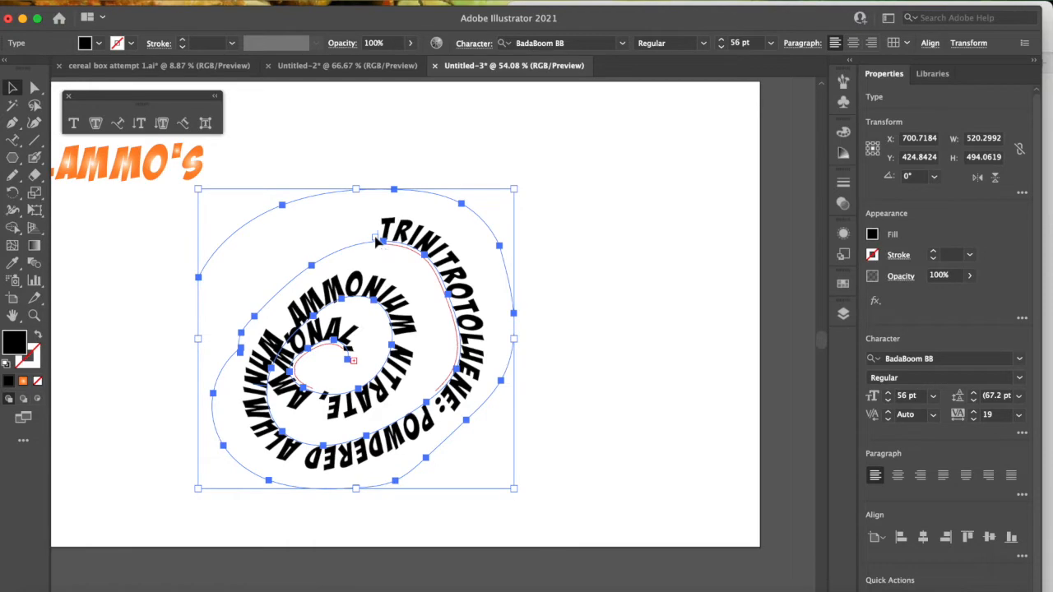
drag(384, 245, 465, 423)
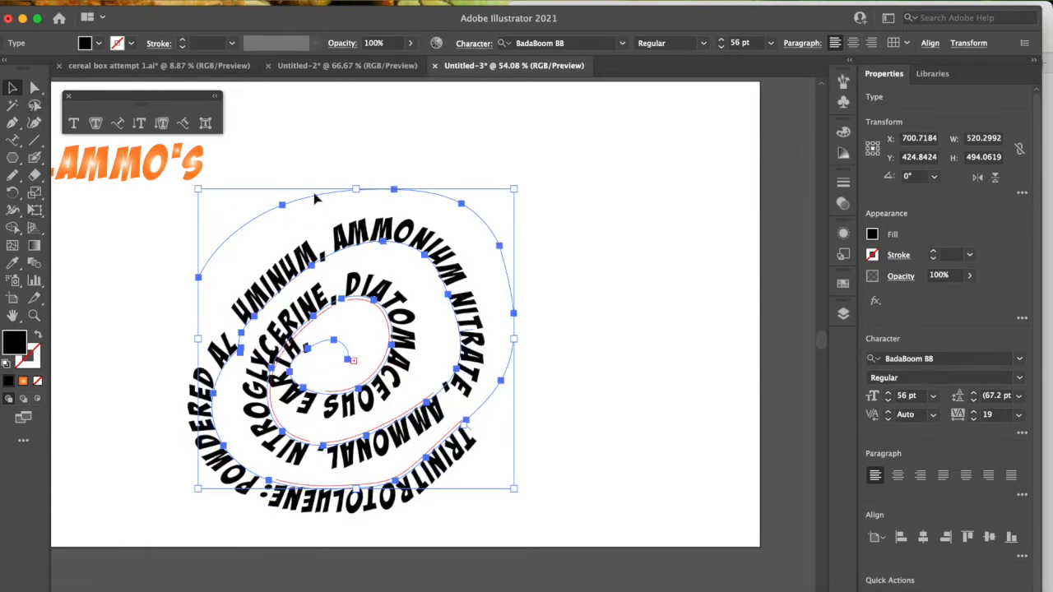
click(353, 146)
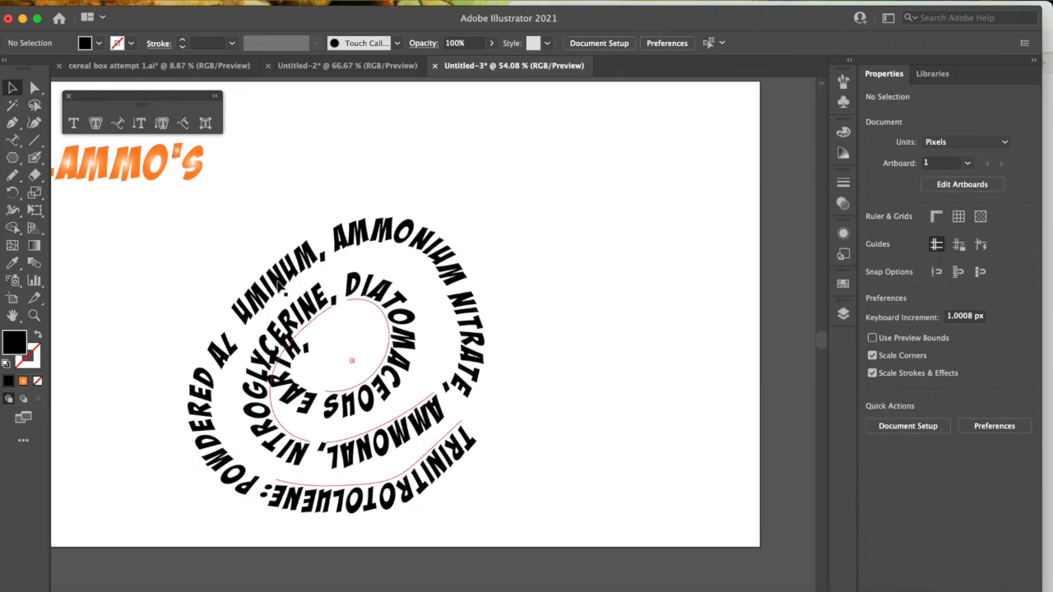
- Stretch the spiral text to a width of about 721 px and flatten its height to about 355 px
click(279, 286)
drag(199, 339, 78, 334)
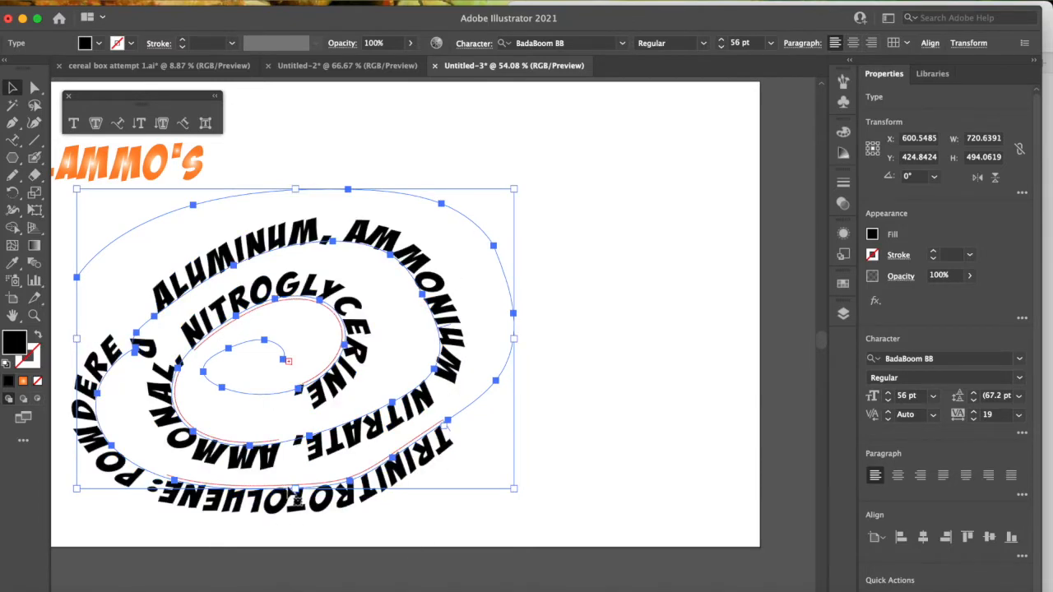
drag(295, 489, 295, 403)
click(527, 499)
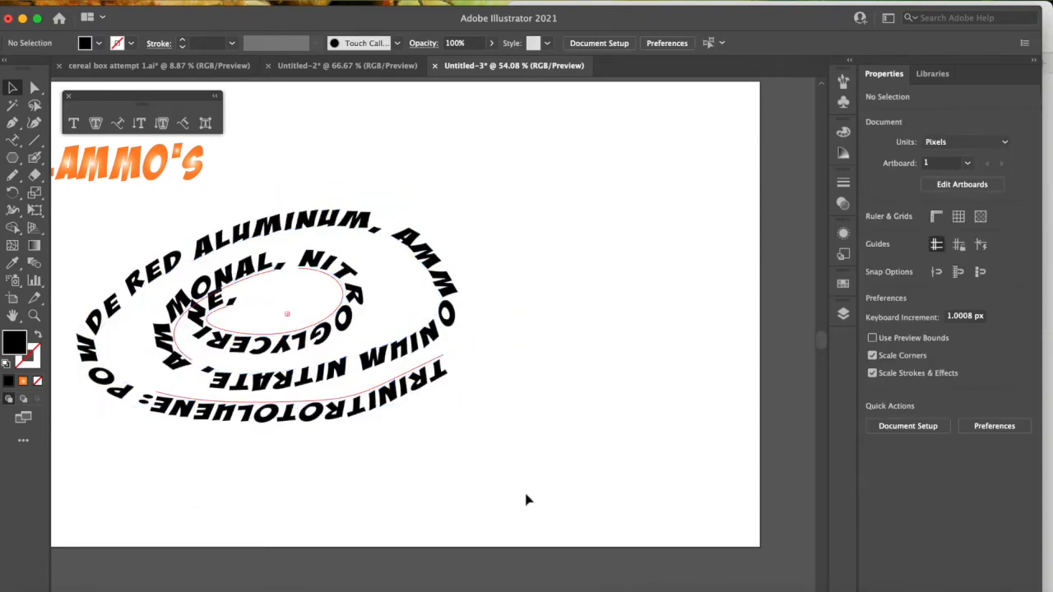
- Move the spiral text toward the artboard's right side, to about X 855 px and Y 303 px
click(465, 323)
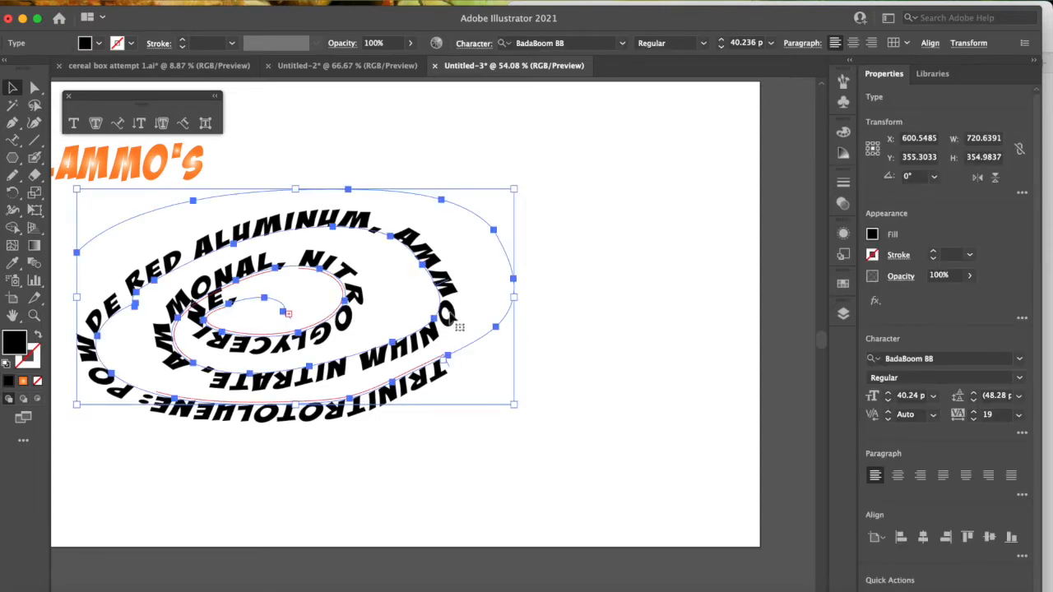
click(528, 341)
drag(448, 315, 605, 280)
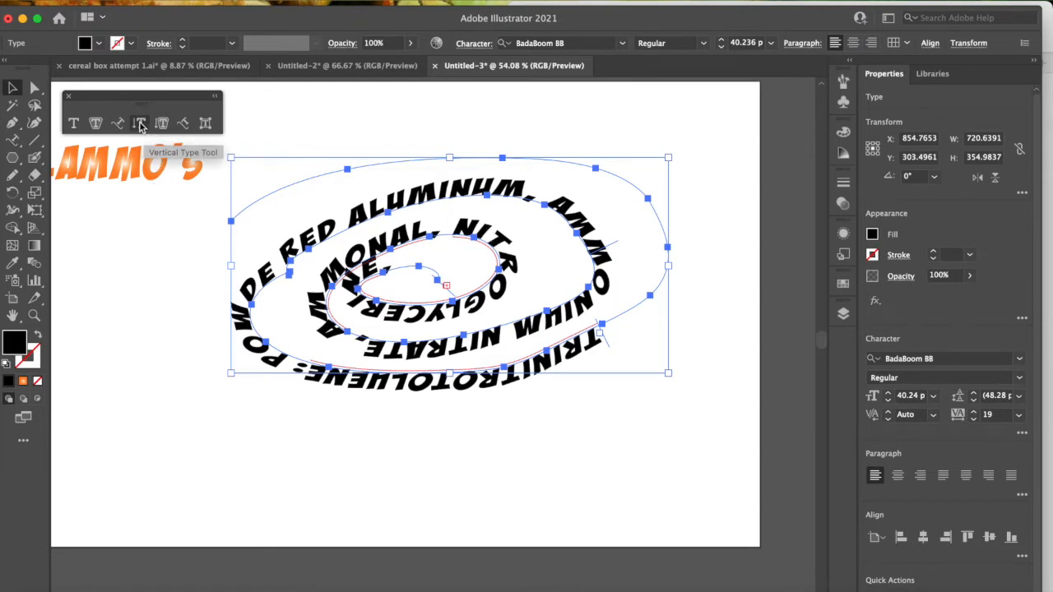
- Try vertical type in the empty area beside the spiral with the pasted ingredients text, and delete it
click(185, 127)
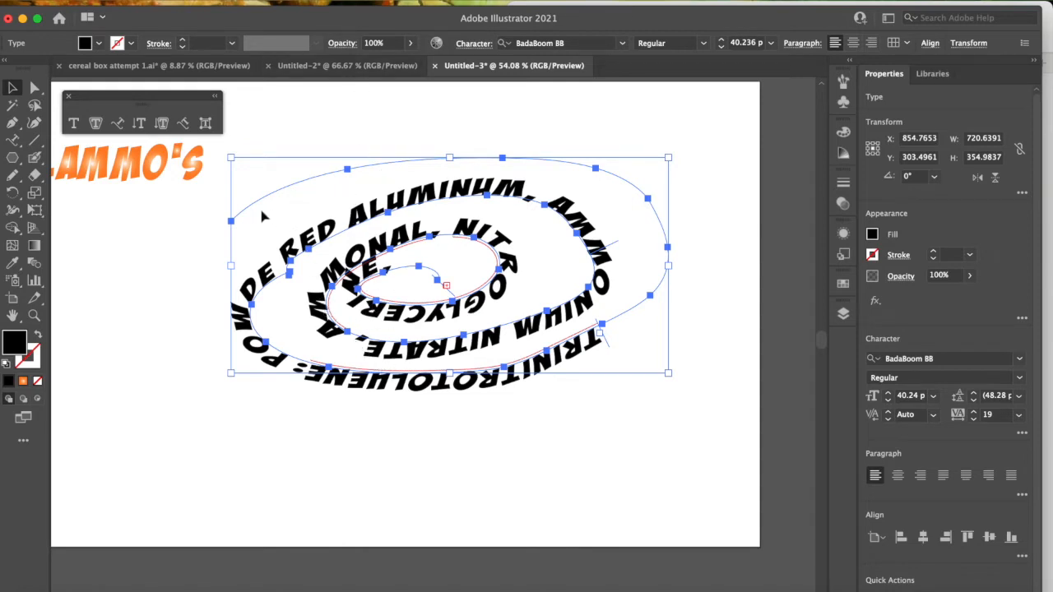
click(139, 124)
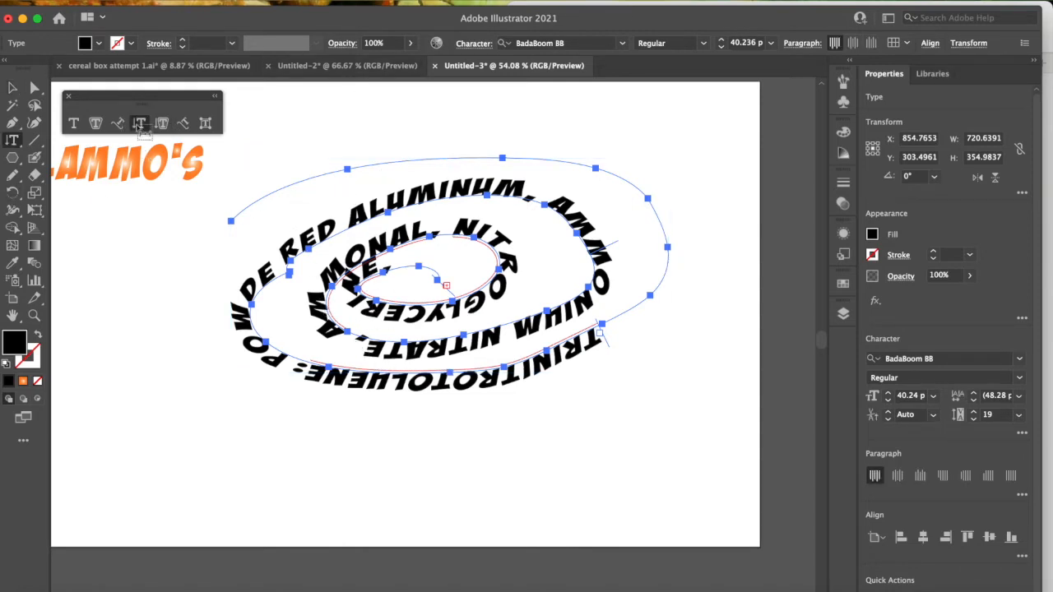
click(124, 239)
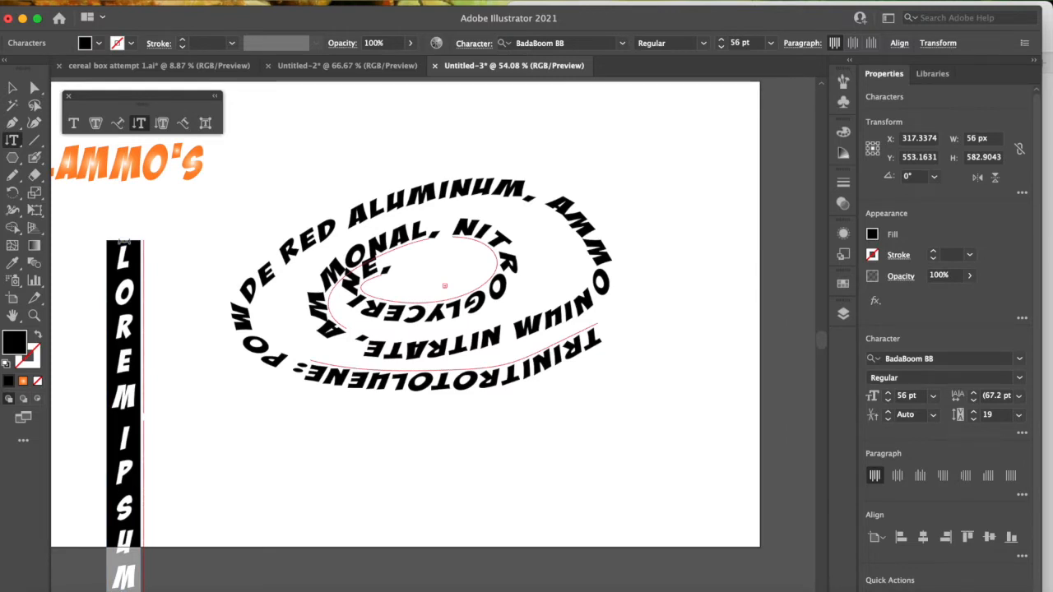
key(super+v)
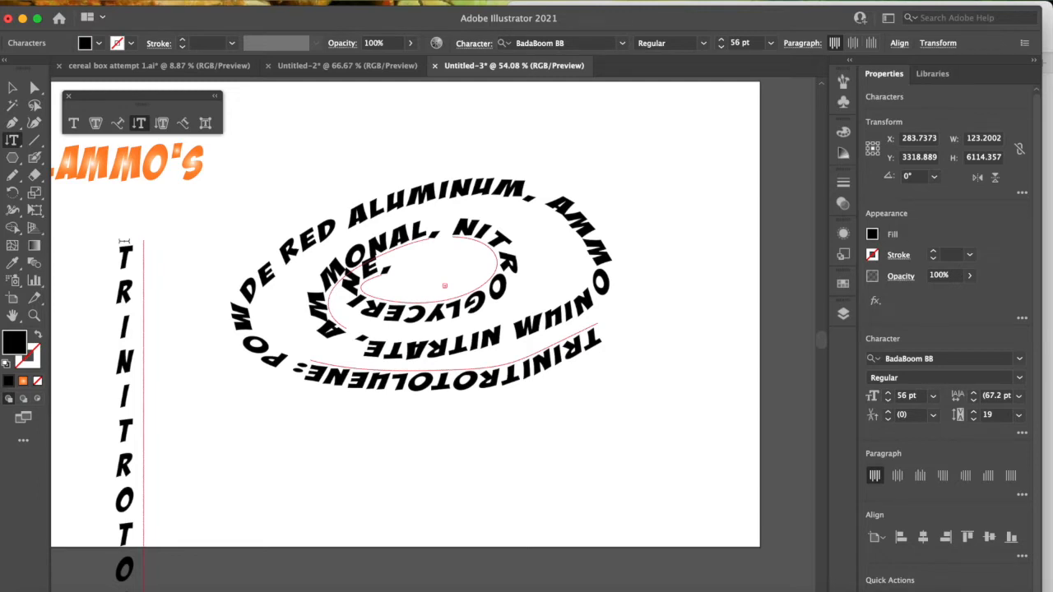
click(12, 87)
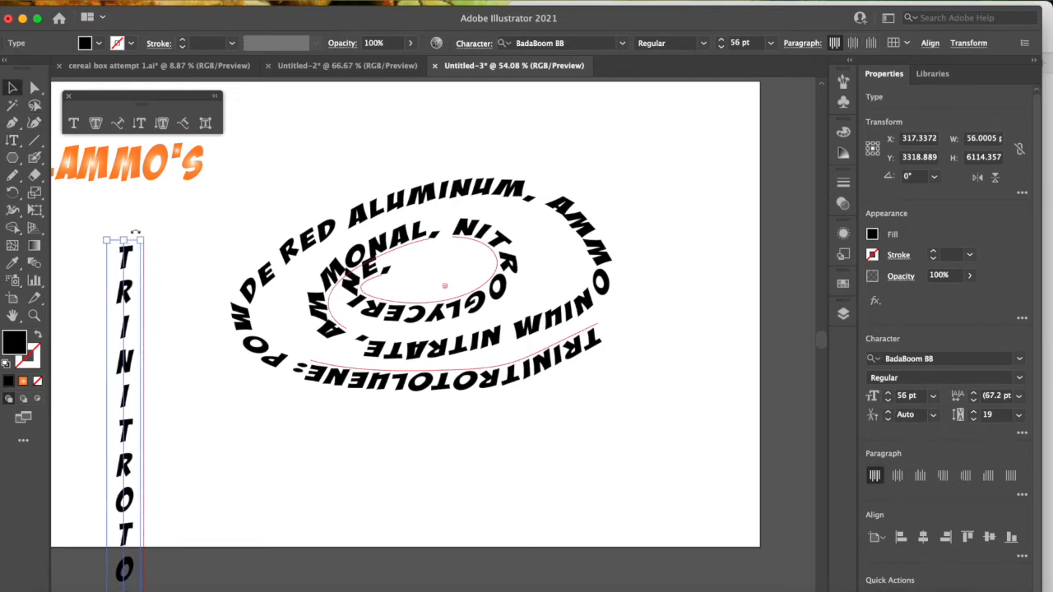
key(Delete)
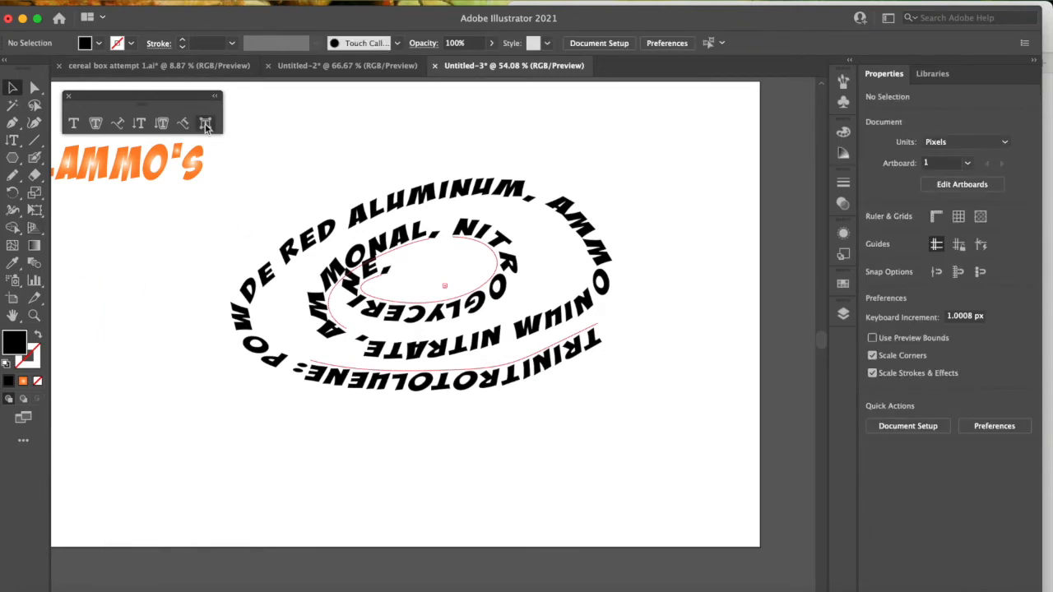
- Add the point text BLAMMO'S below the orange title and set its font size to 93 pt
scroll(297, 213, up, 5)
scroll(298, 214, left, 3)
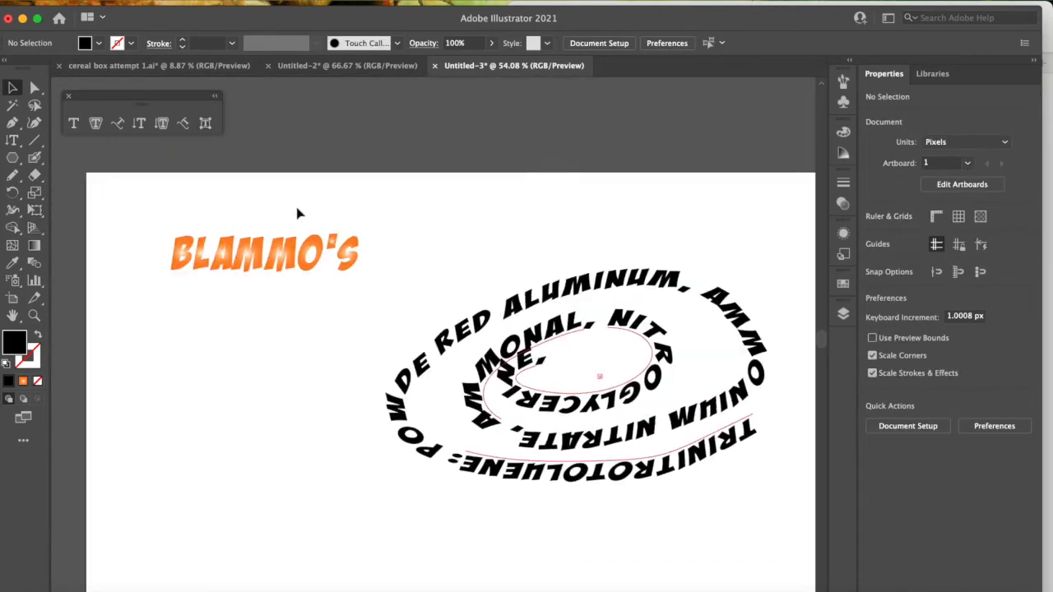
click(311, 268)
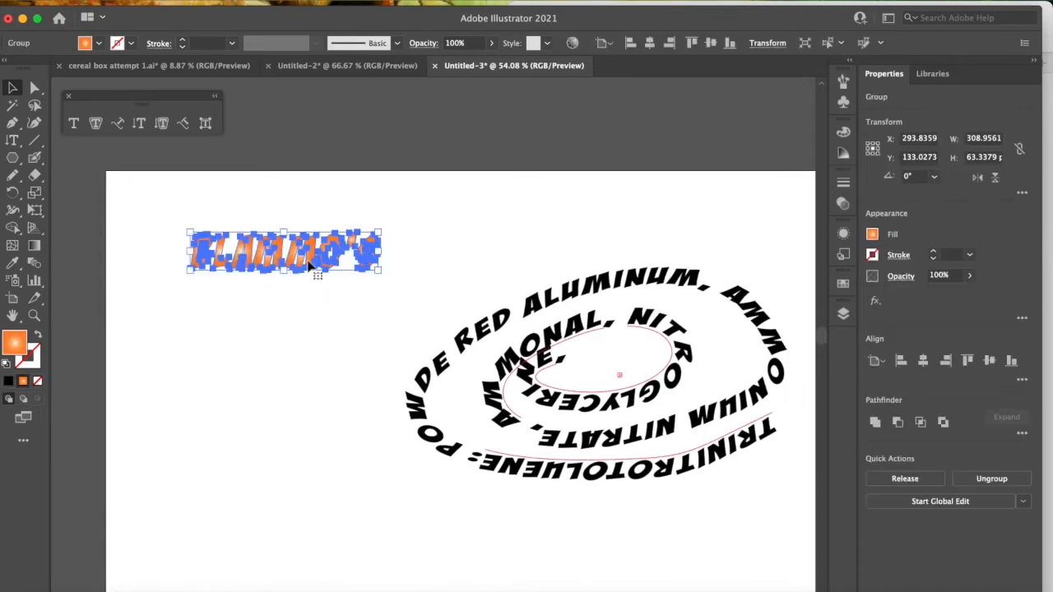
click(229, 447)
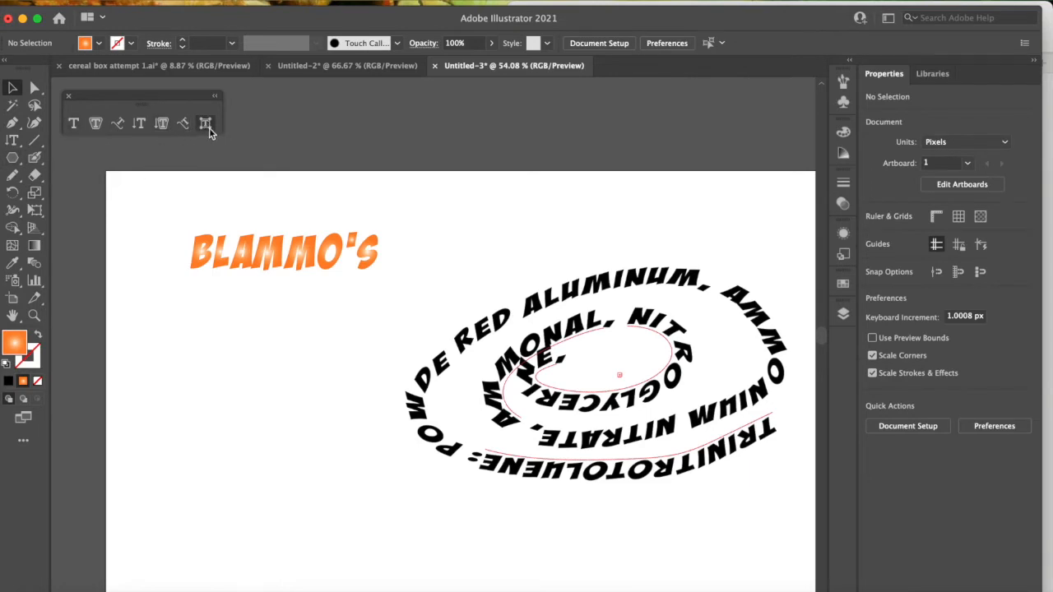
click(73, 123)
click(148, 353)
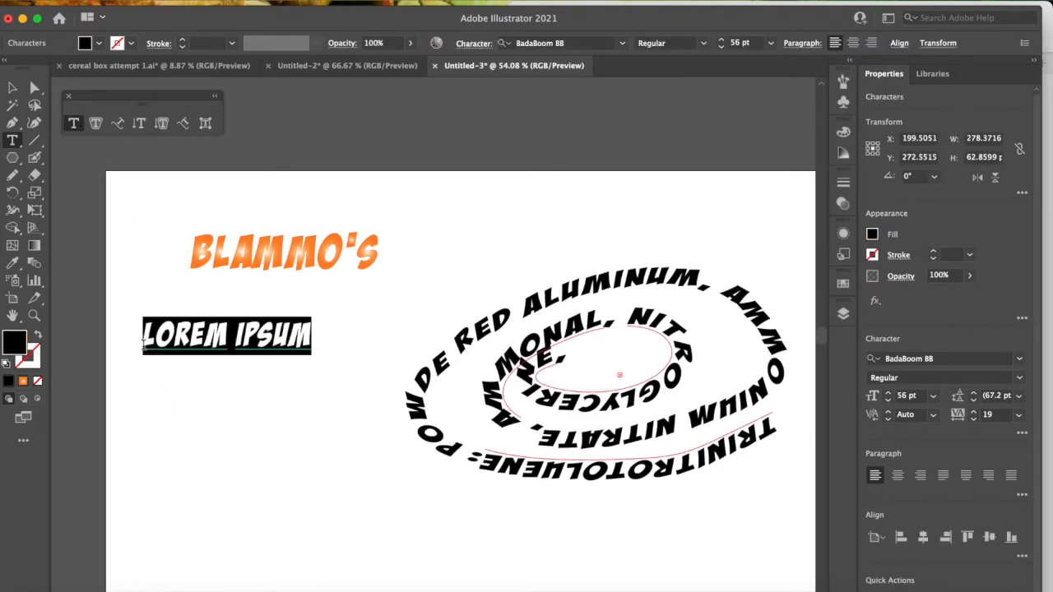
text(BLA)
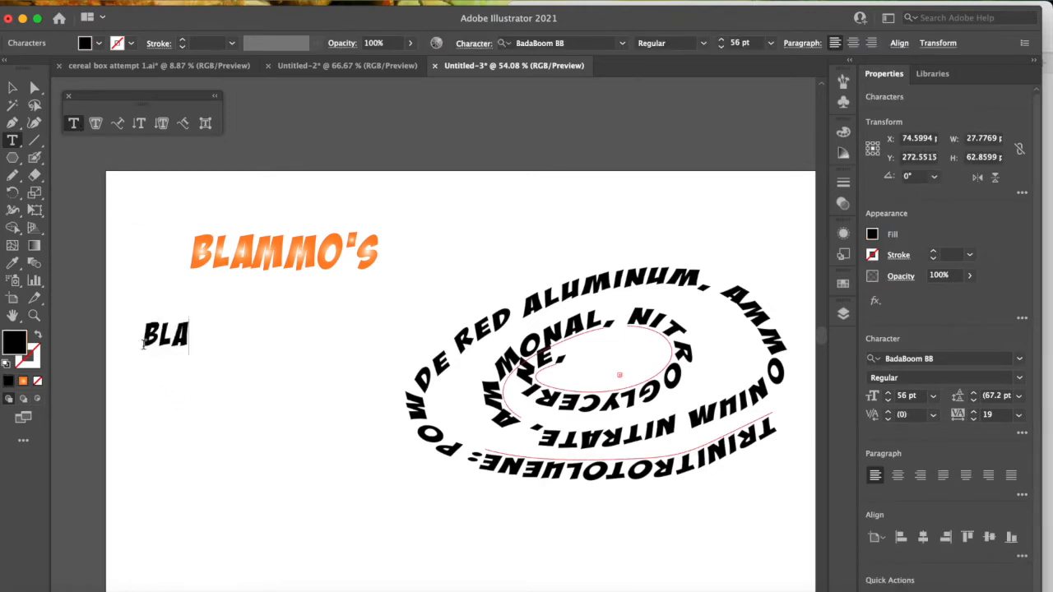
text(MMO'S)
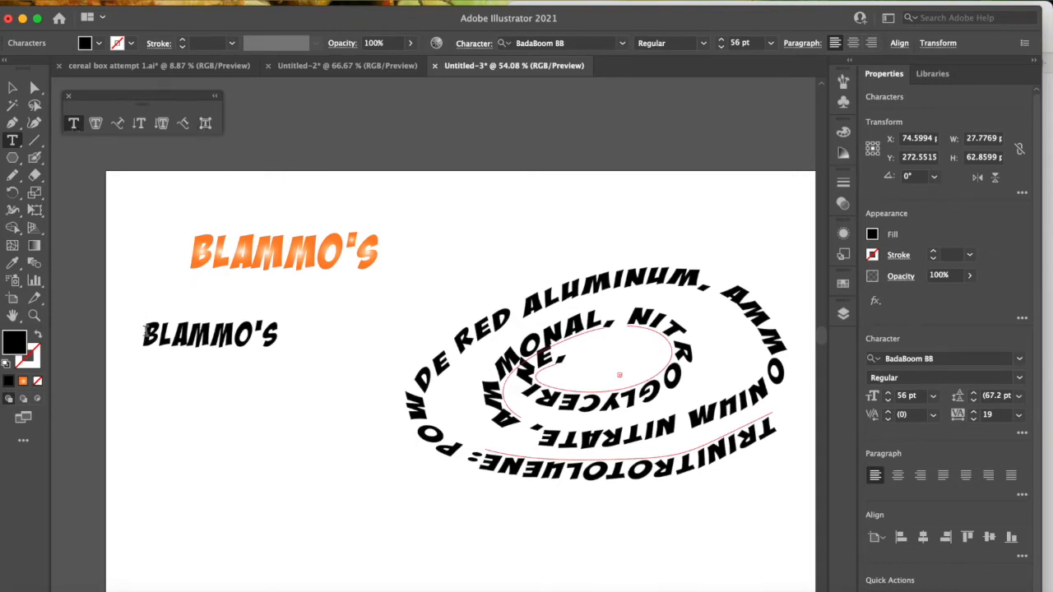
drag(144, 331, 338, 331)
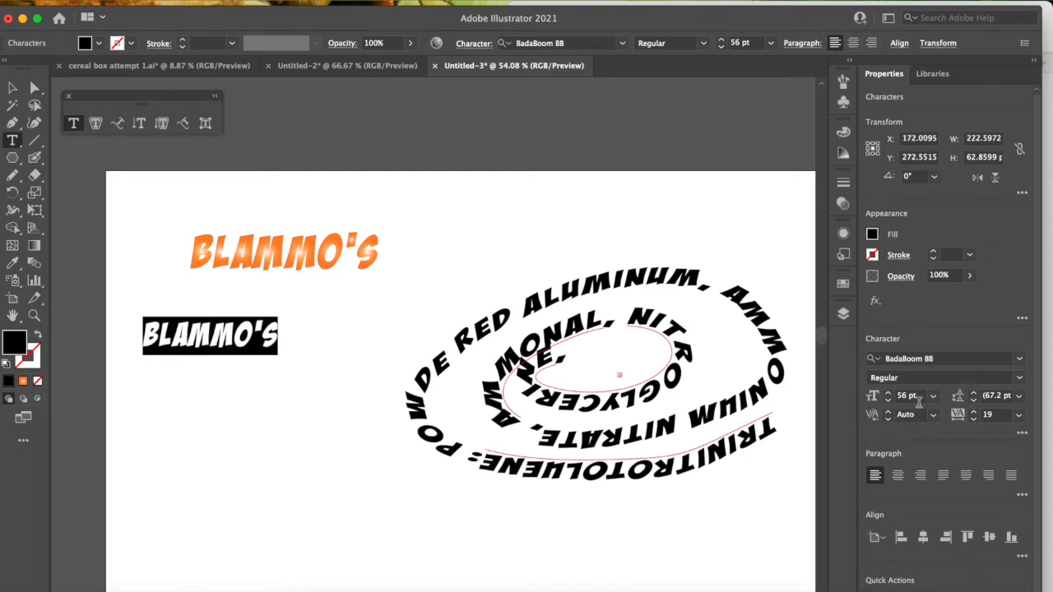
drag(889, 398, 888, 399)
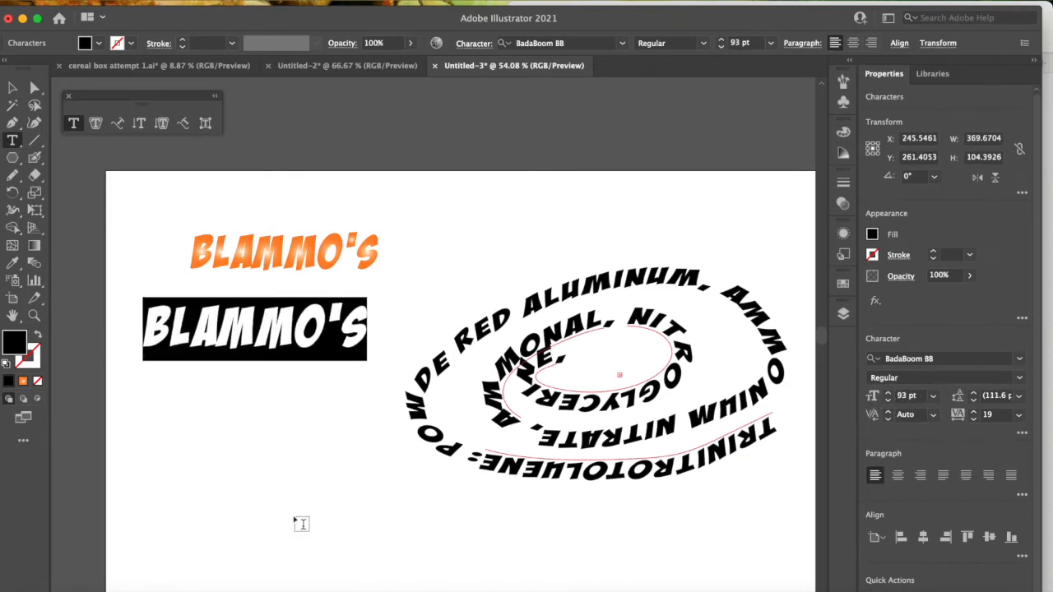
- With the Touch Type tool, tilt the black title's B counterclockwise, widen it, and stretch it well above the other letters
click(206, 125)
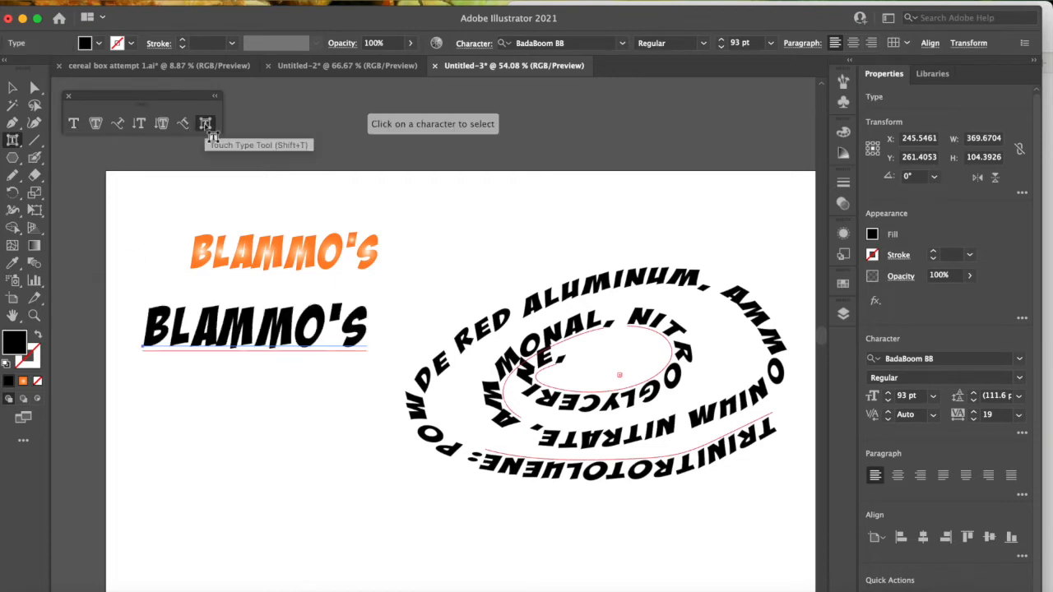
click(161, 317)
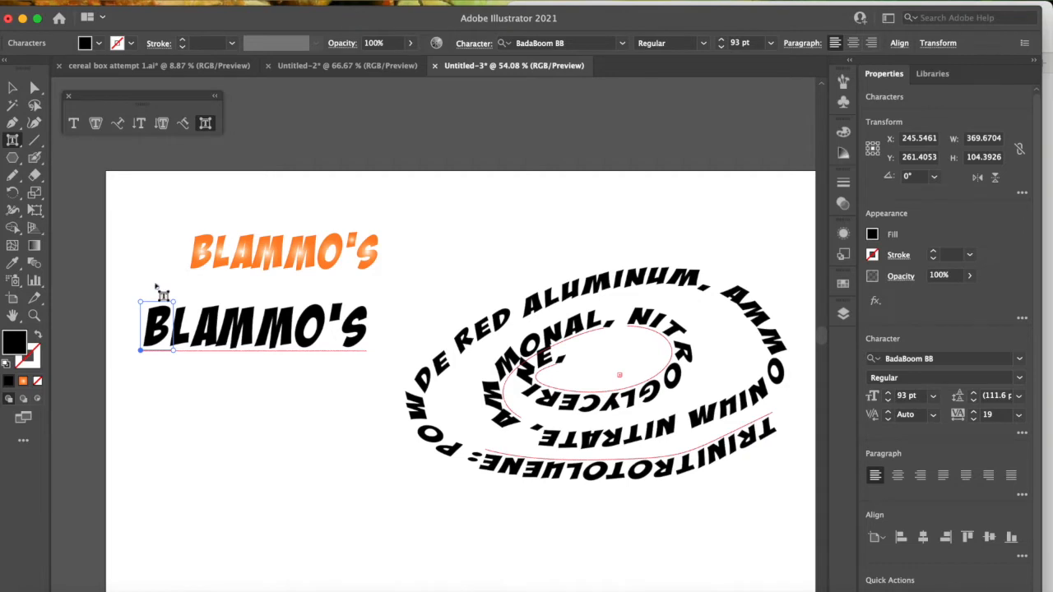
drag(154, 286, 140, 287)
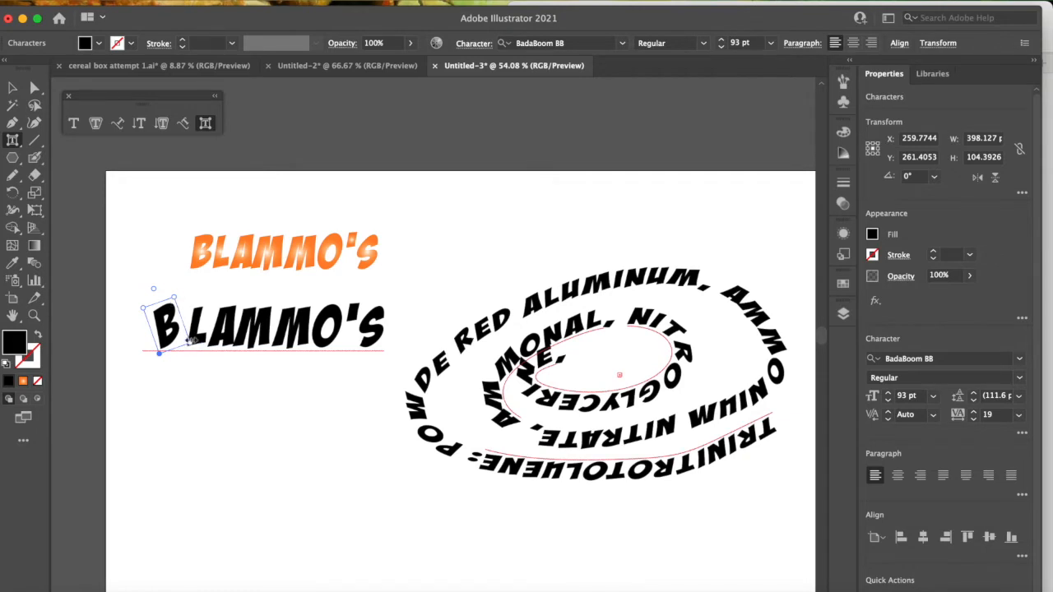
drag(185, 341, 258, 328)
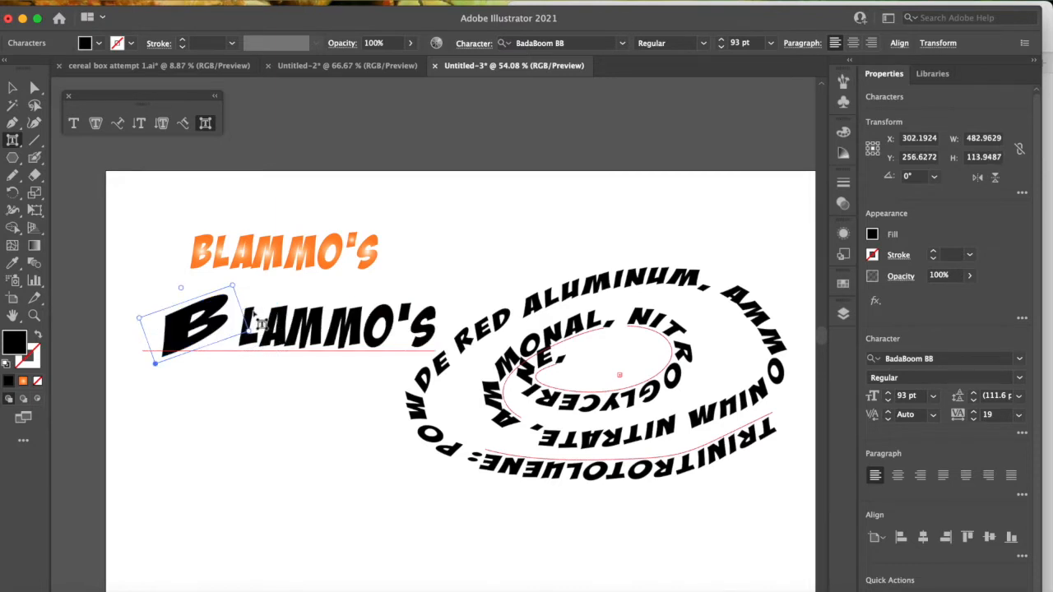
click(233, 286)
drag(233, 285, 204, 312)
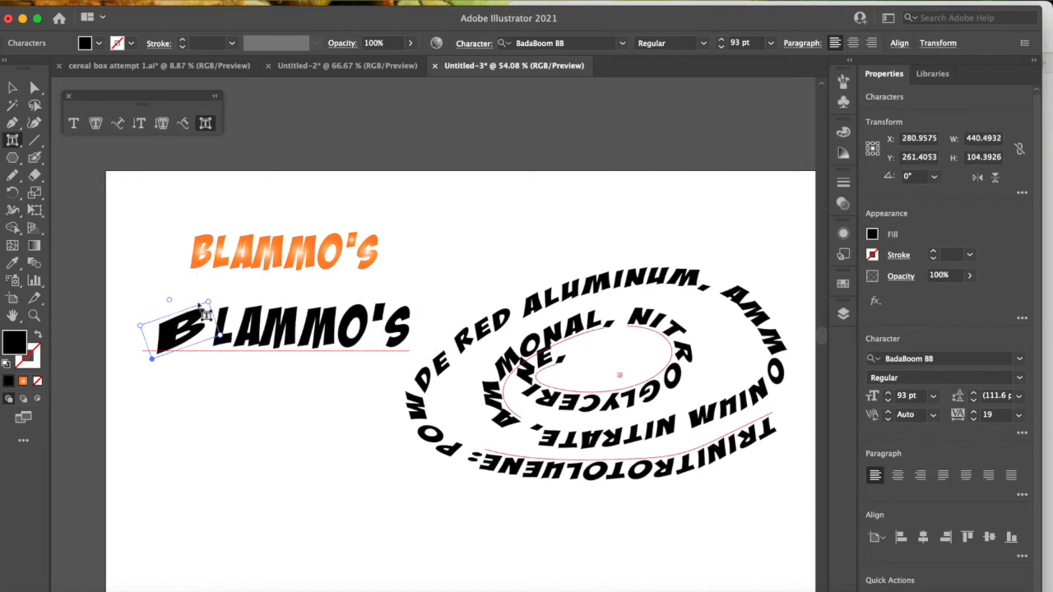
drag(141, 319, 130, 262)
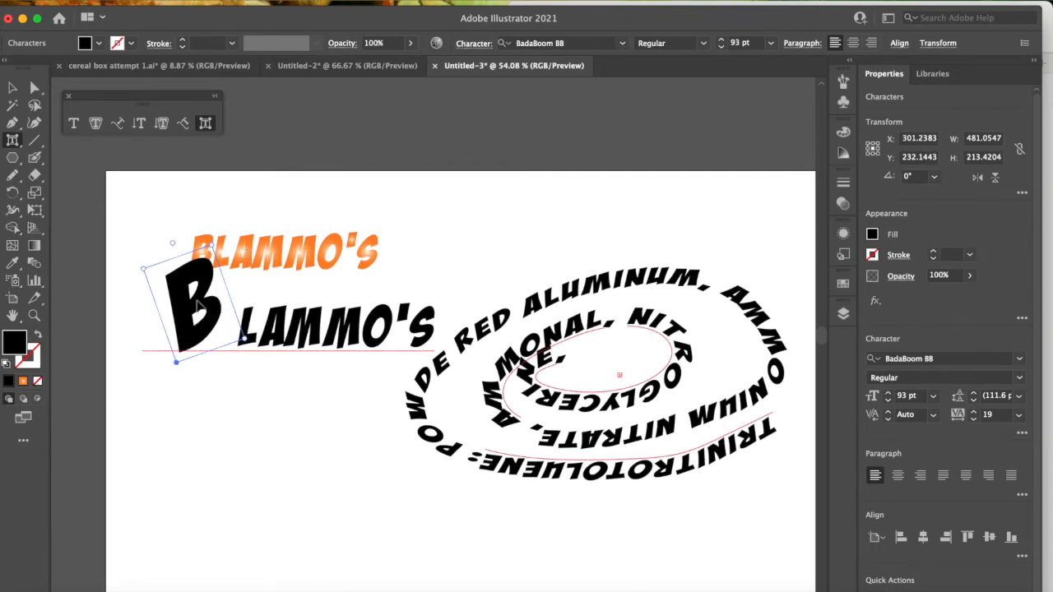
- Try replacing the reshaped B with the characters "A Q" and undo the replacement
click(74, 124)
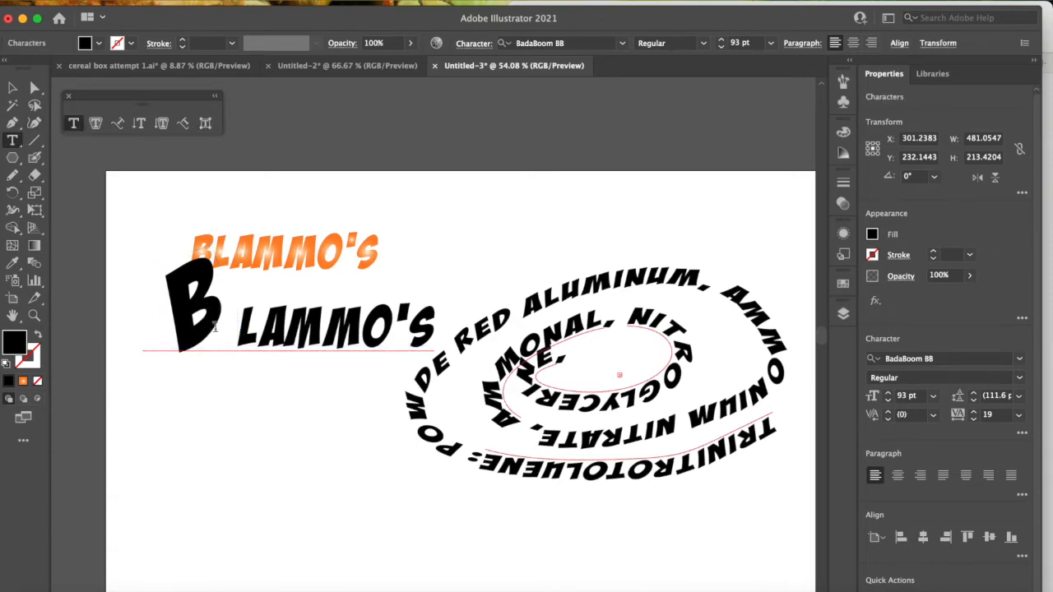
drag(200, 313, 165, 319)
text(A Q)
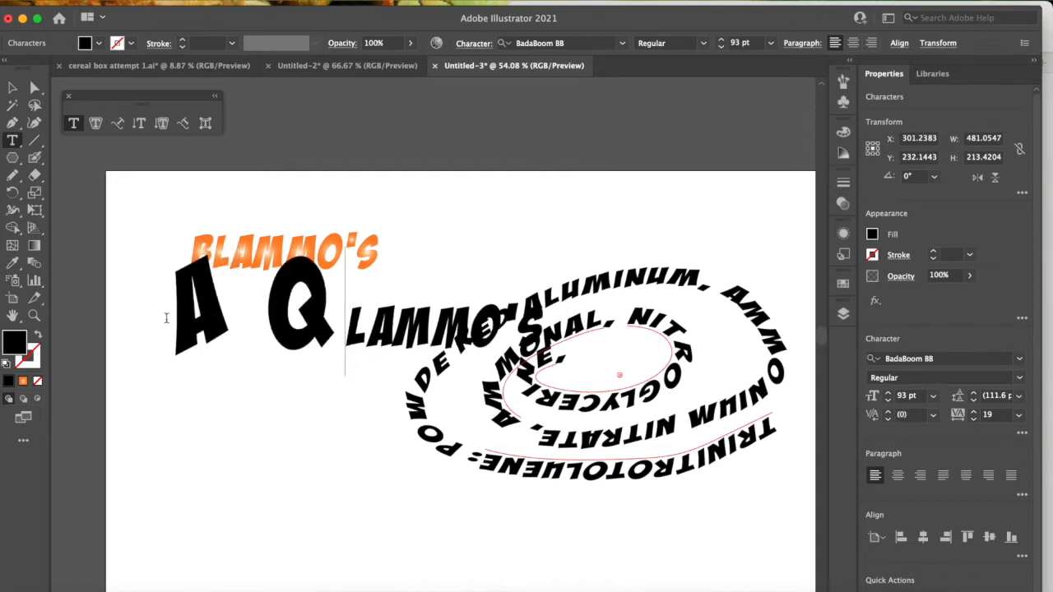
key(super+z)
key(super+z)
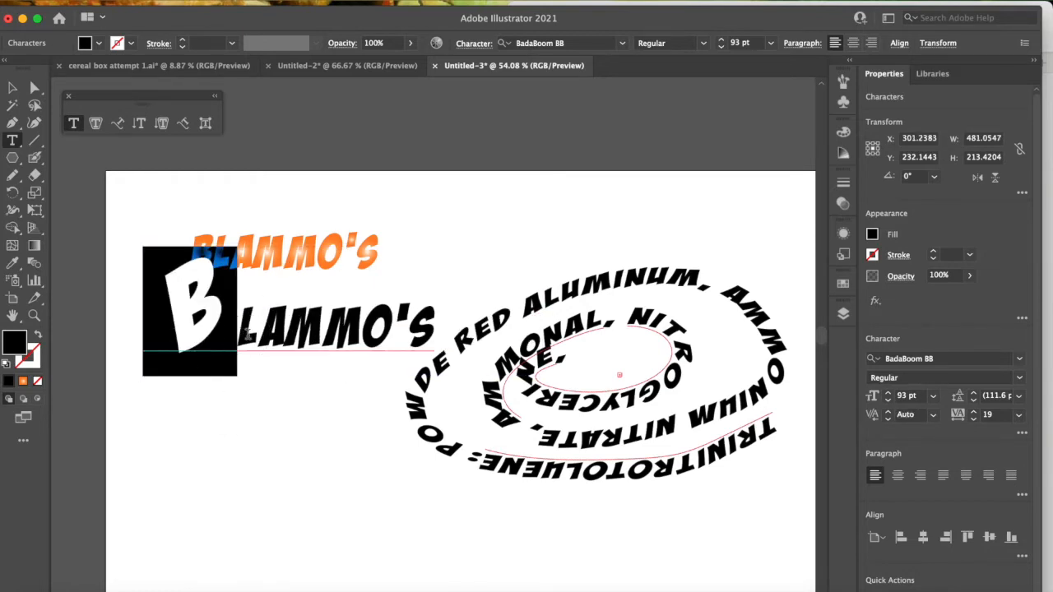
click(247, 334)
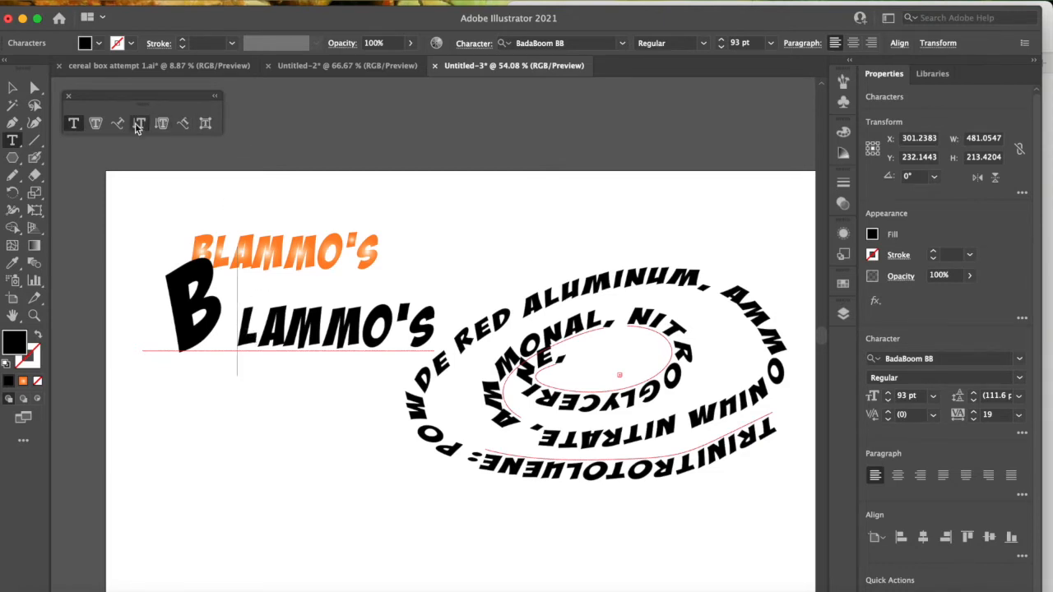
- Use the Touch Type tool to tilt and raise the L against the B and the A beside it
click(206, 123)
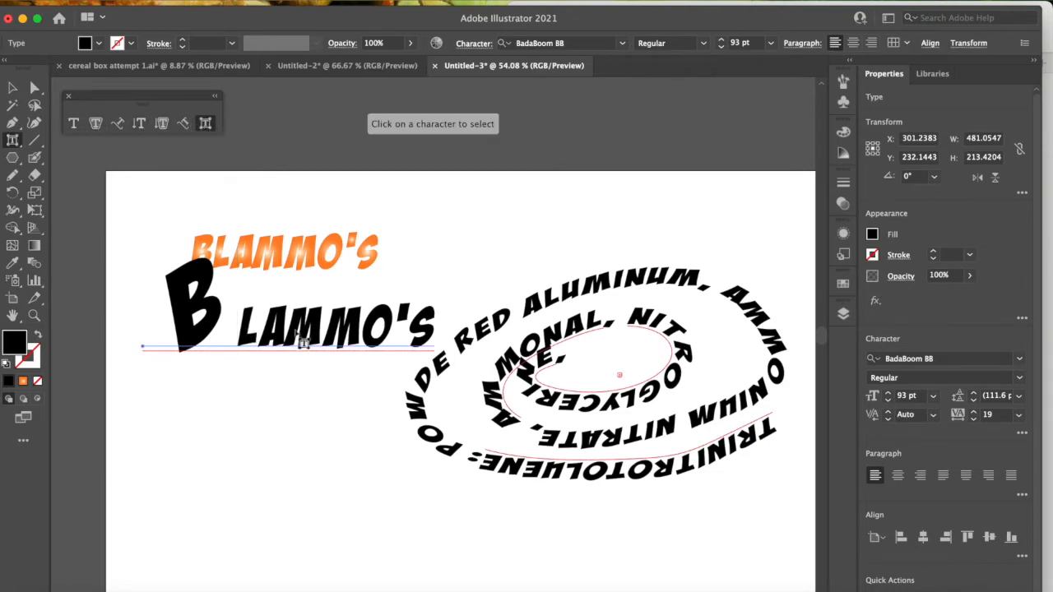
click(249, 329)
drag(245, 285, 225, 307)
click(261, 334)
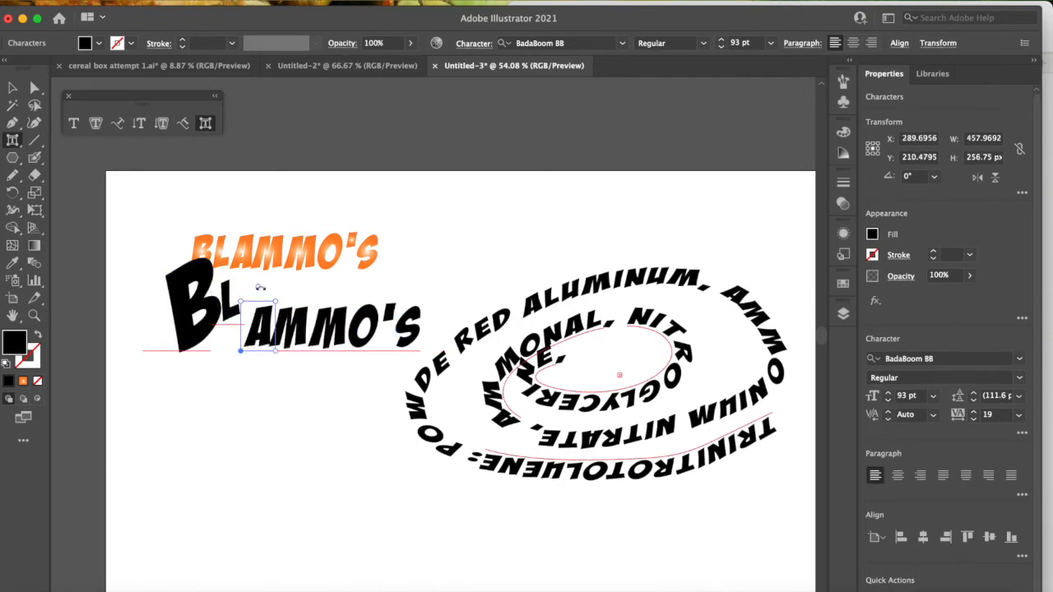
drag(260, 287, 253, 317)
- Stretch the first M of the black title taller and shift it close to the A
click(301, 333)
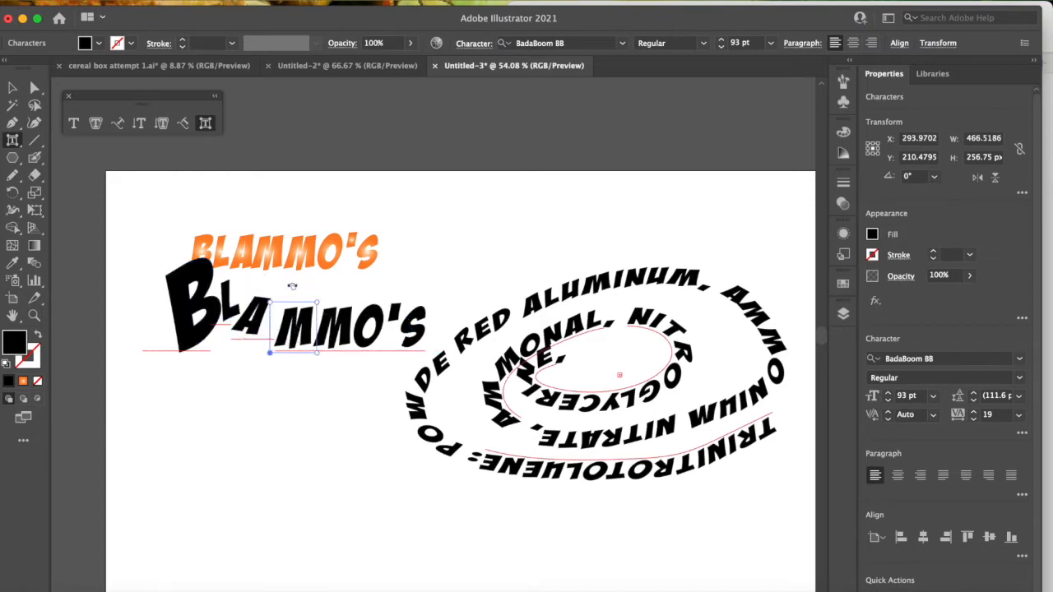
drag(293, 287, 278, 251)
drag(304, 300, 288, 302)
- Tilt the second M clockwise, widen it slightly, stretch it taller, and drop it below the first M's baseline
click(350, 338)
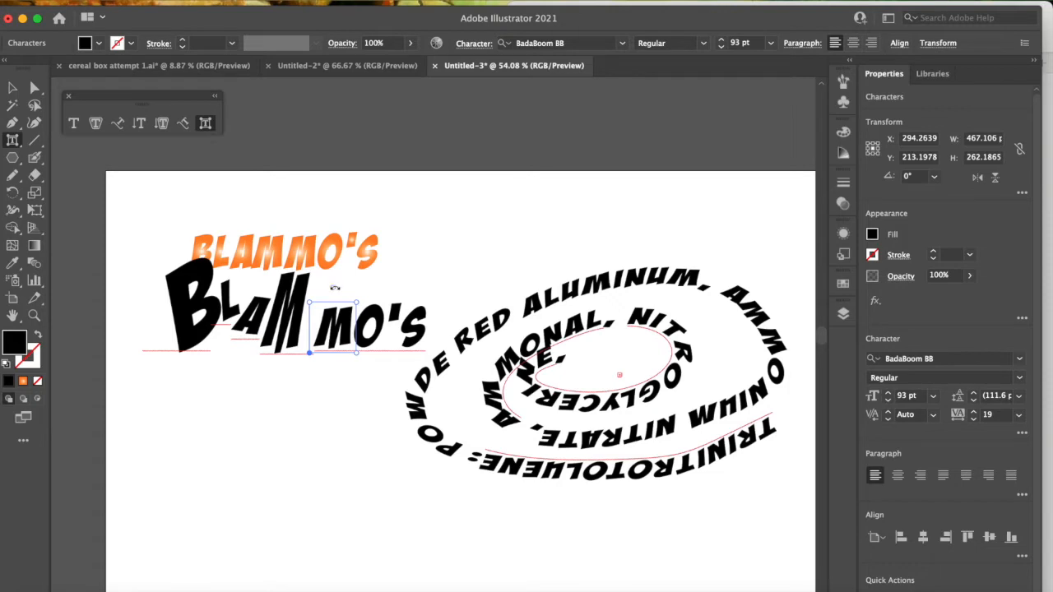
mouse_move(332, 288)
mouse_down()
mouse_move(344, 288)
mouse_move(344, 317)
mouse_move(333, 291)
mouse_up()
drag(345, 328, 367, 331)
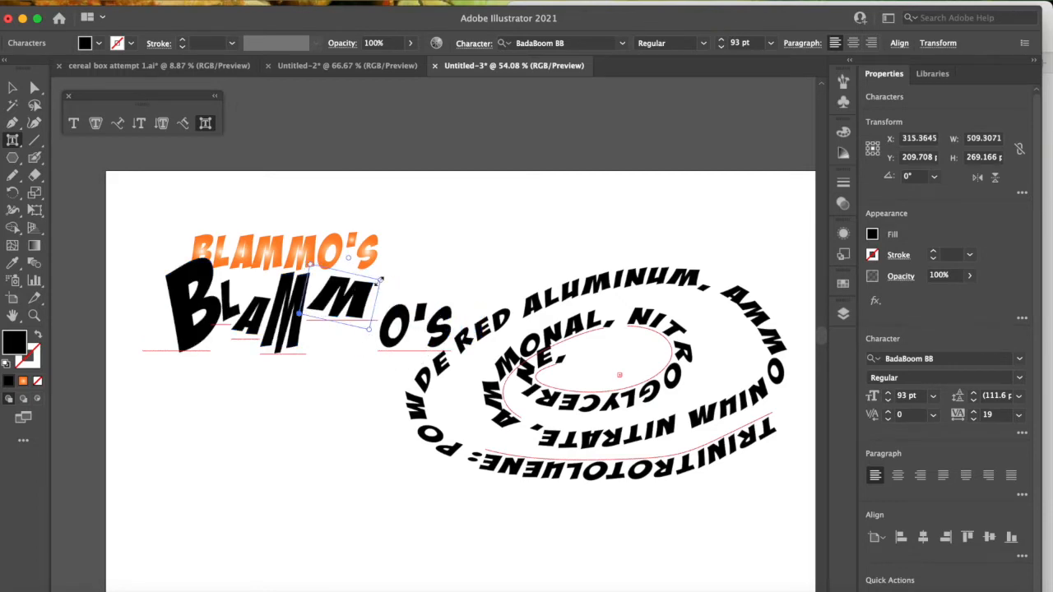
drag(380, 279, 396, 245)
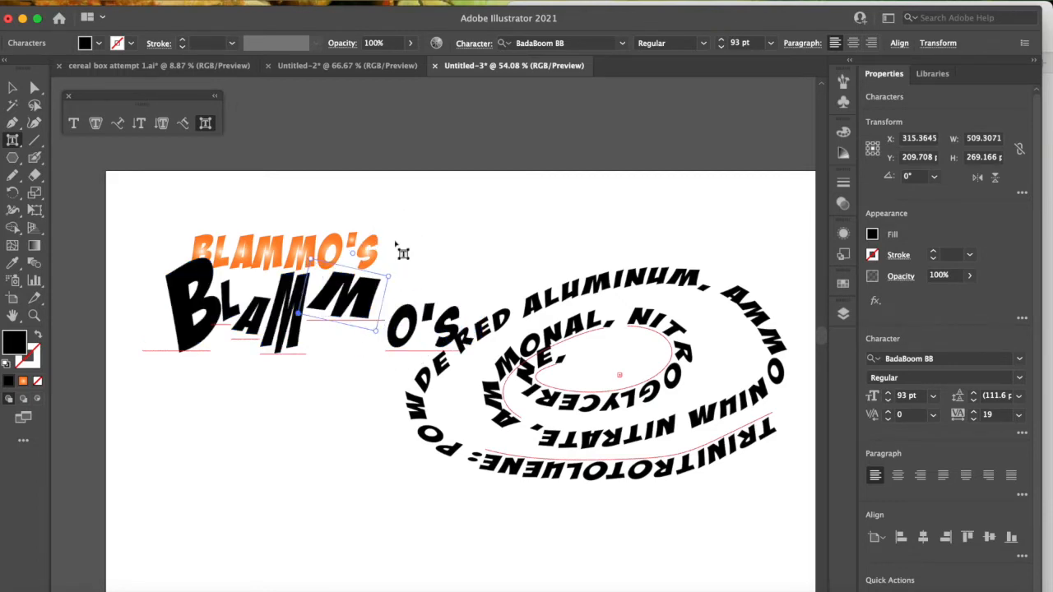
drag(313, 262, 316, 209)
drag(362, 284, 329, 342)
- Tilt the O clockwise, lower it next to the second M, and stretch it taller
click(383, 344)
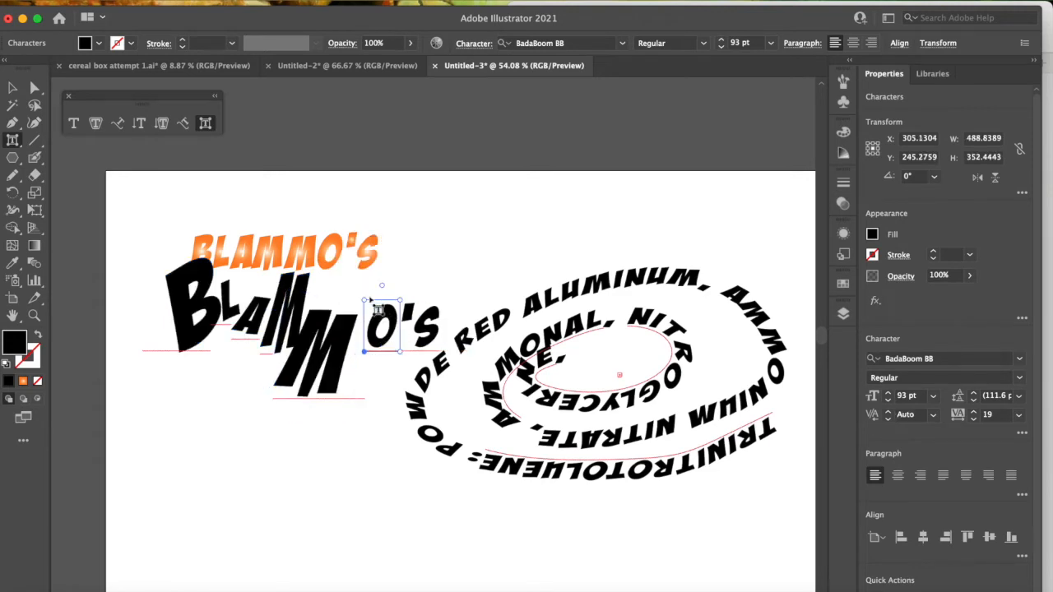
drag(381, 284, 393, 287)
drag(386, 327, 378, 370)
drag(354, 312, 364, 265)
drag(378, 303, 383, 316)
- Tilt the apostrophe and the S, and tuck the S against the O
click(420, 321)
mouse_move(420, 287)
mouse_down()
mouse_move(422, 314)
mouse_move(405, 293)
mouse_up()
click(439, 333)
drag(433, 287, 454, 288)
drag(450, 331, 417, 338)
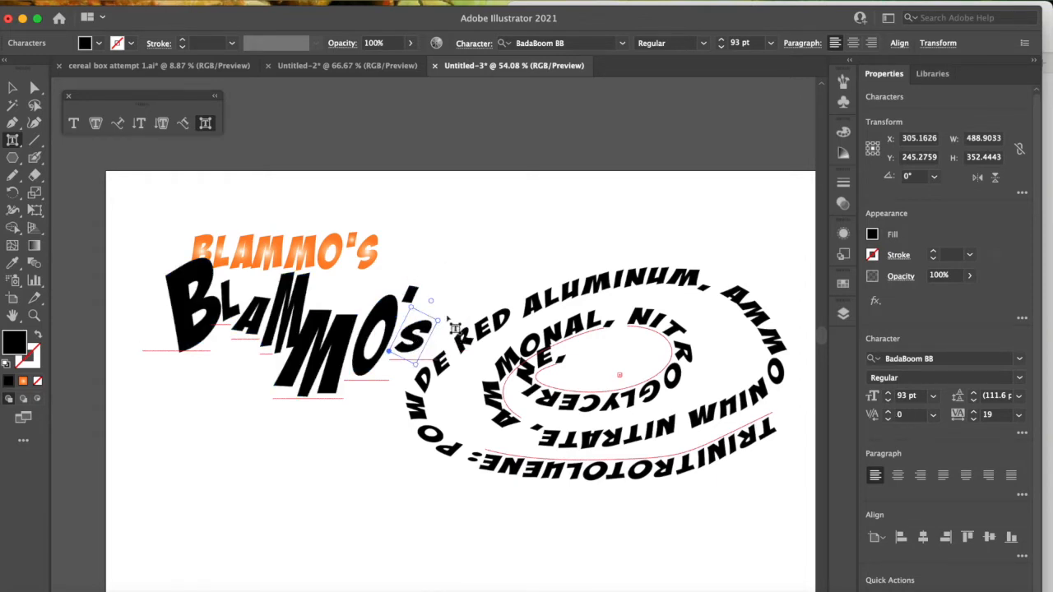
- Move the spiral text away from the black title, to about X 998 px and Y 300 px
click(465, 303)
click(493, 339)
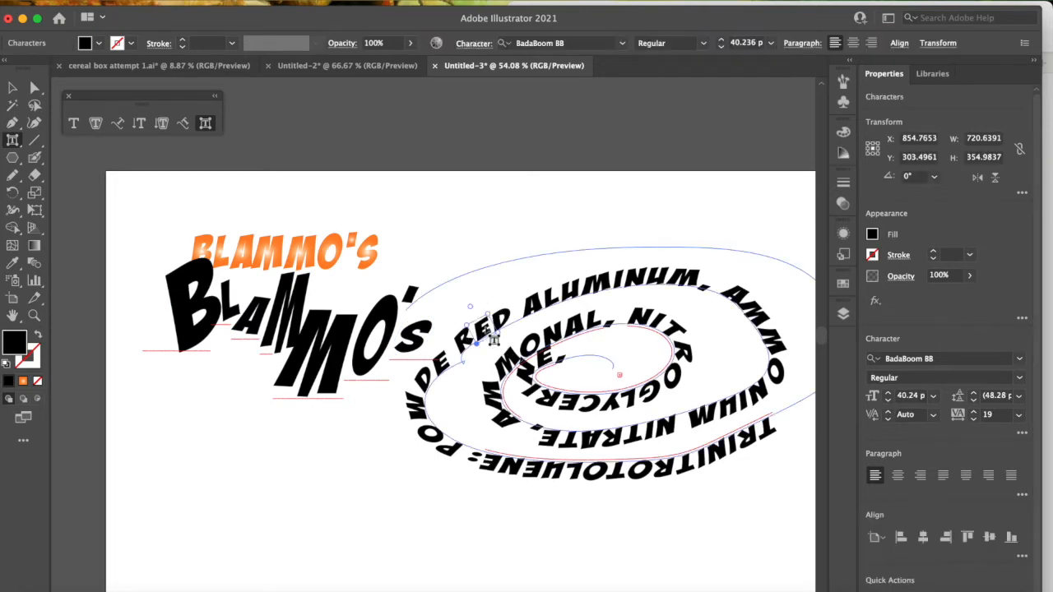
click(12, 87)
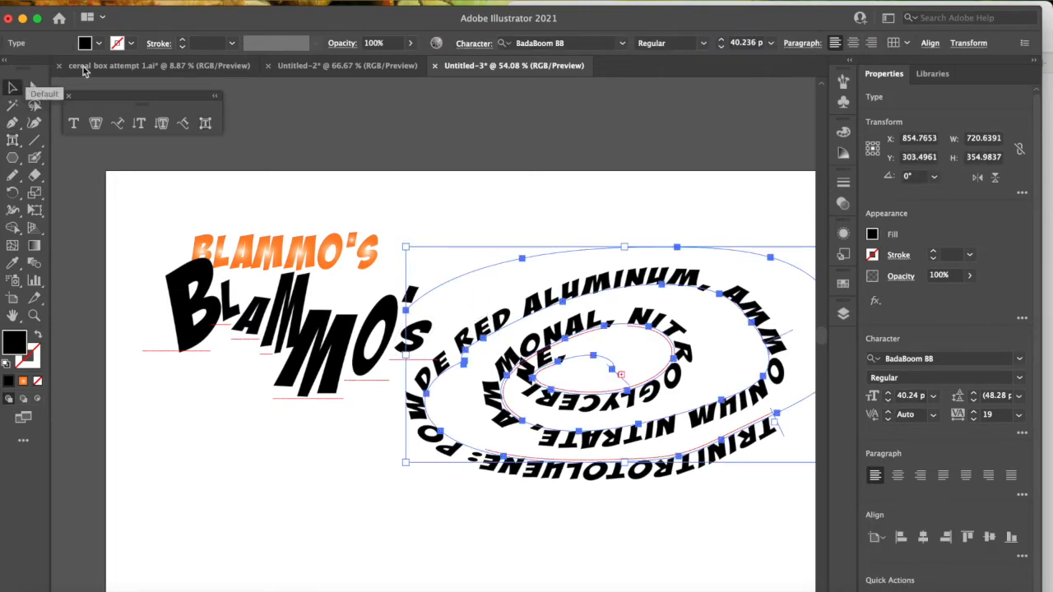
click(482, 330)
drag(482, 330, 582, 329)
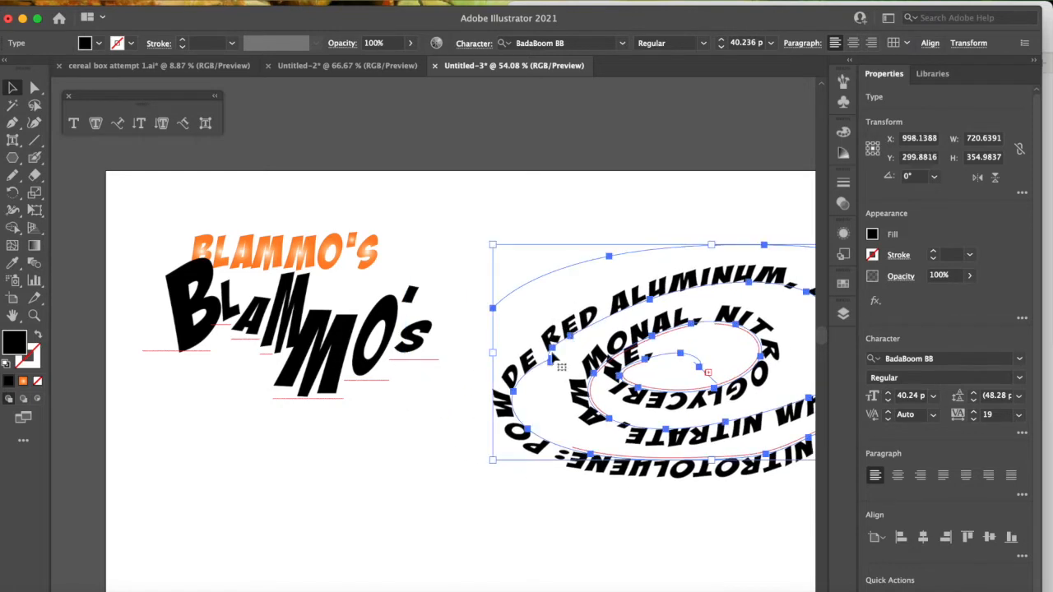
- Move the black BLAMMO'S title below the orange one, to about X 315 px and Y 372 px
click(292, 311)
drag(293, 311, 298, 384)
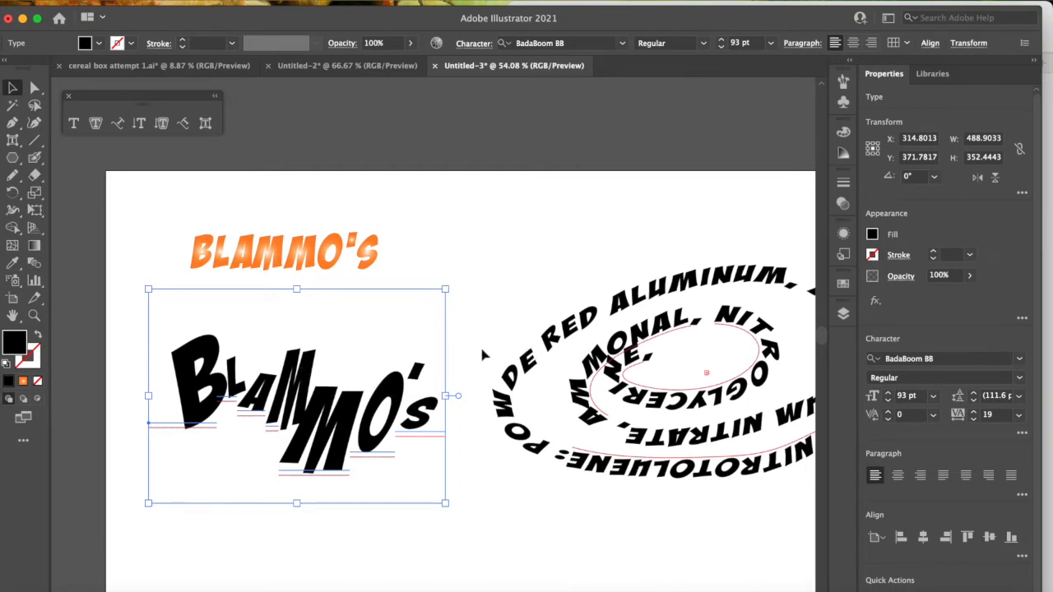
- Copy the black title's type style onto the spiral text with the Eyedropper, sampling the second M, the A, and finally the B
click(553, 349)
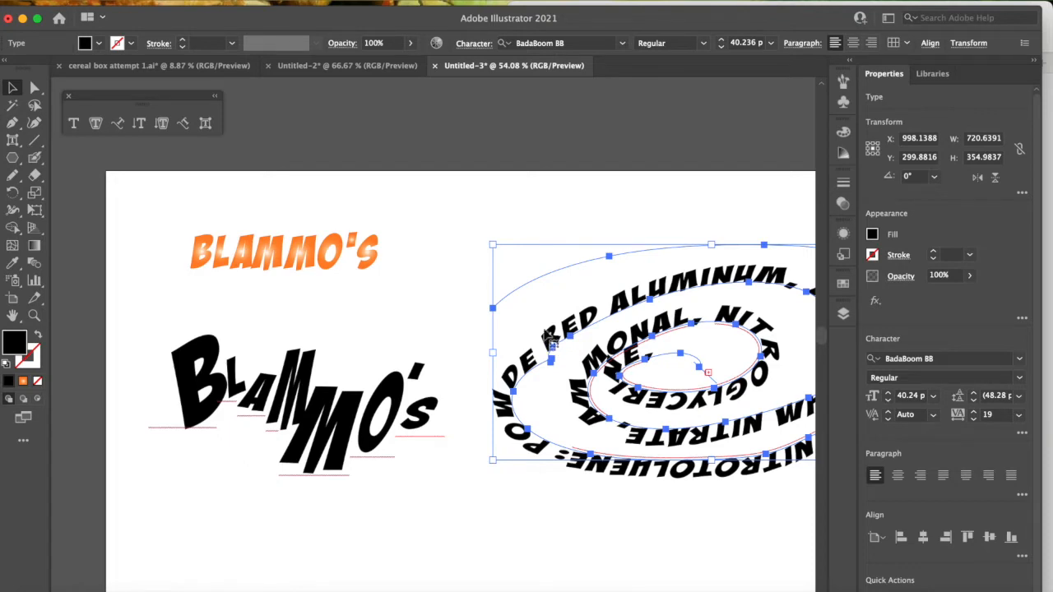
key(i)
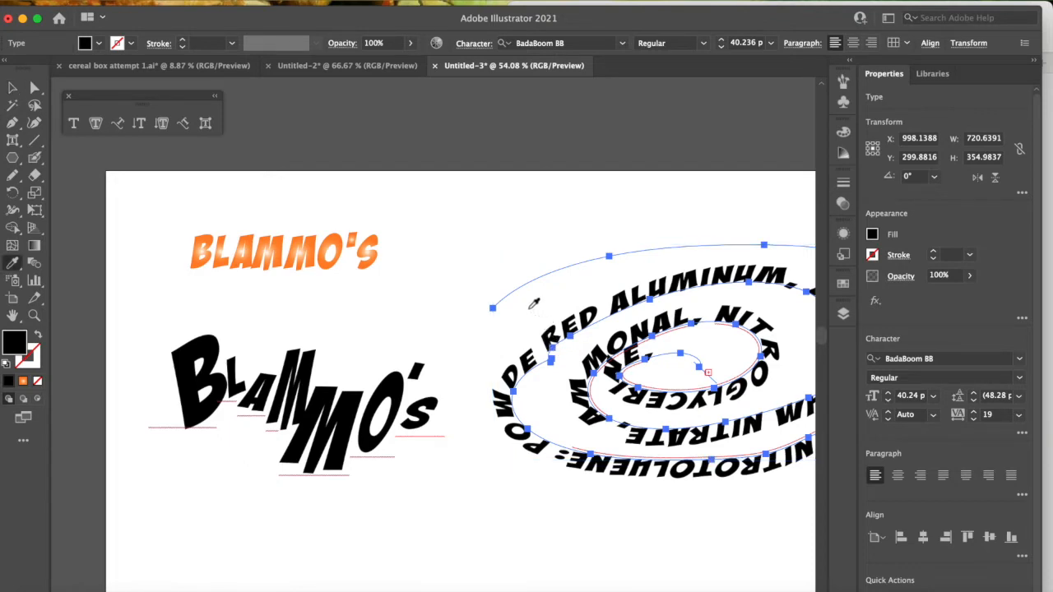
click(353, 398)
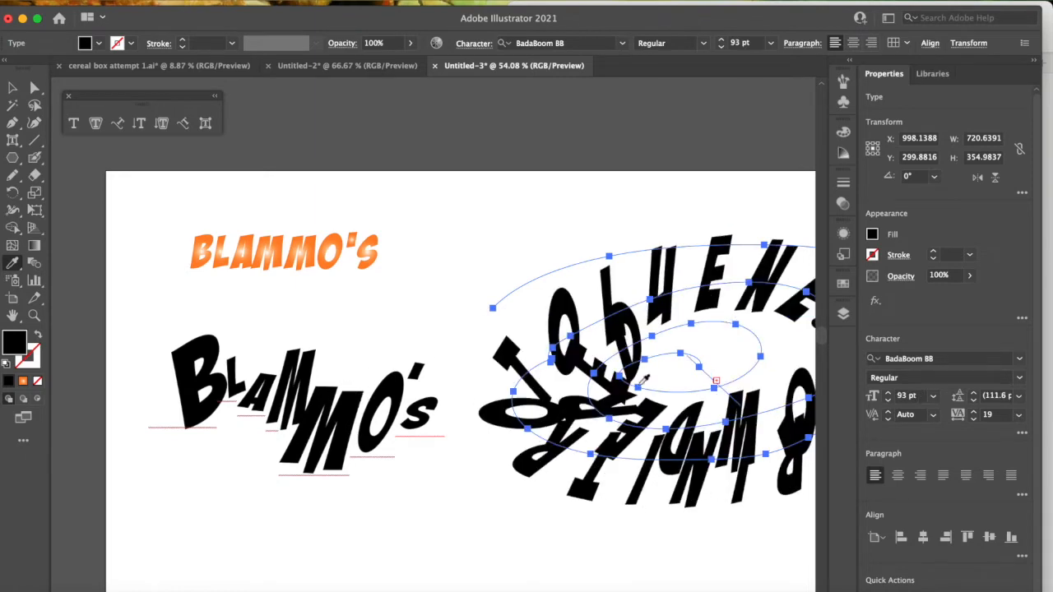
scroll(701, 370, right, 6)
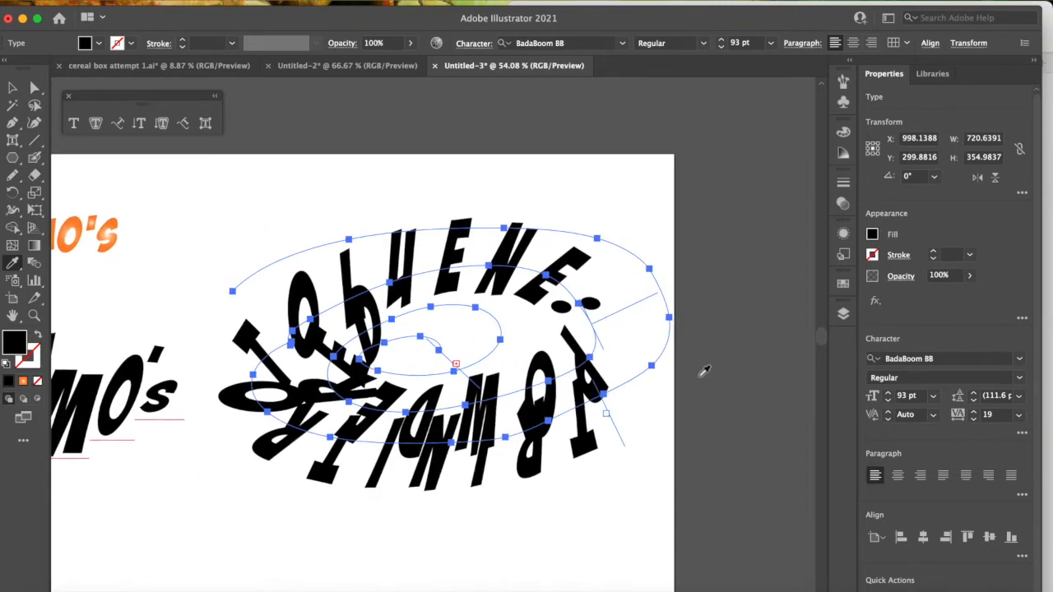
scroll(703, 371, left, 4)
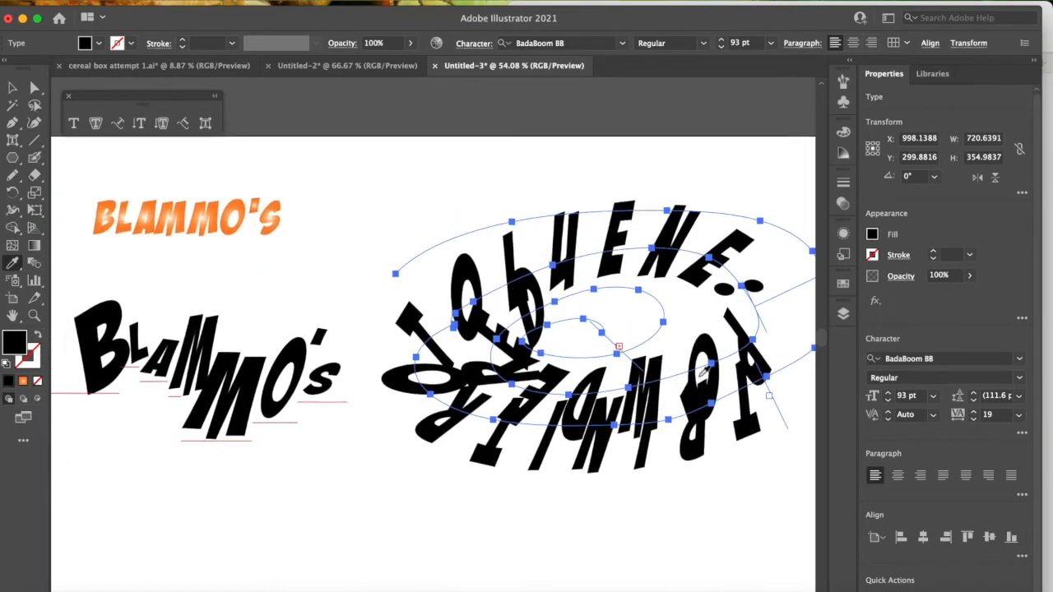
click(194, 351)
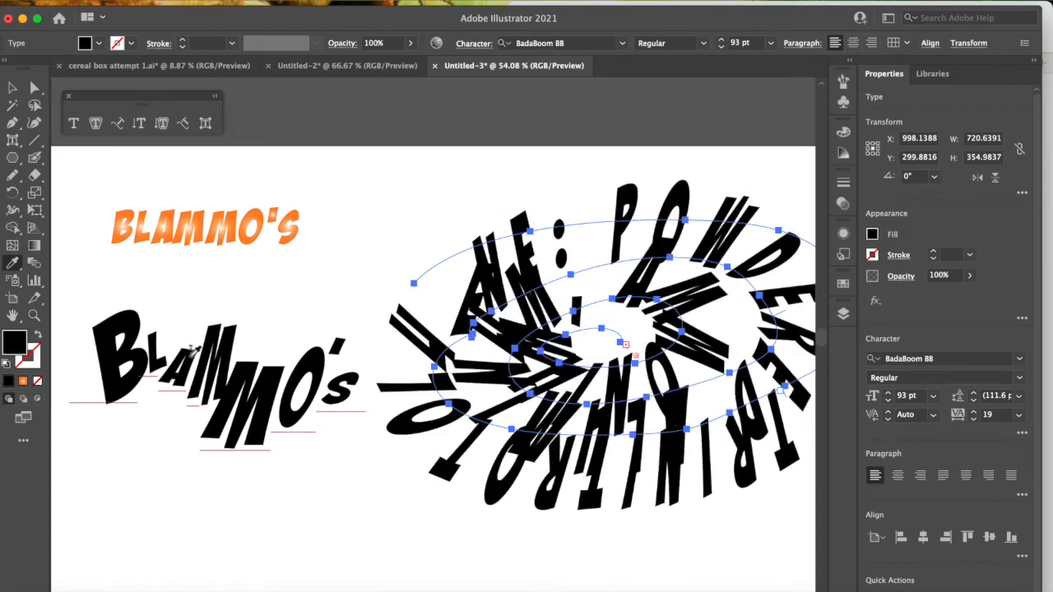
click(129, 320)
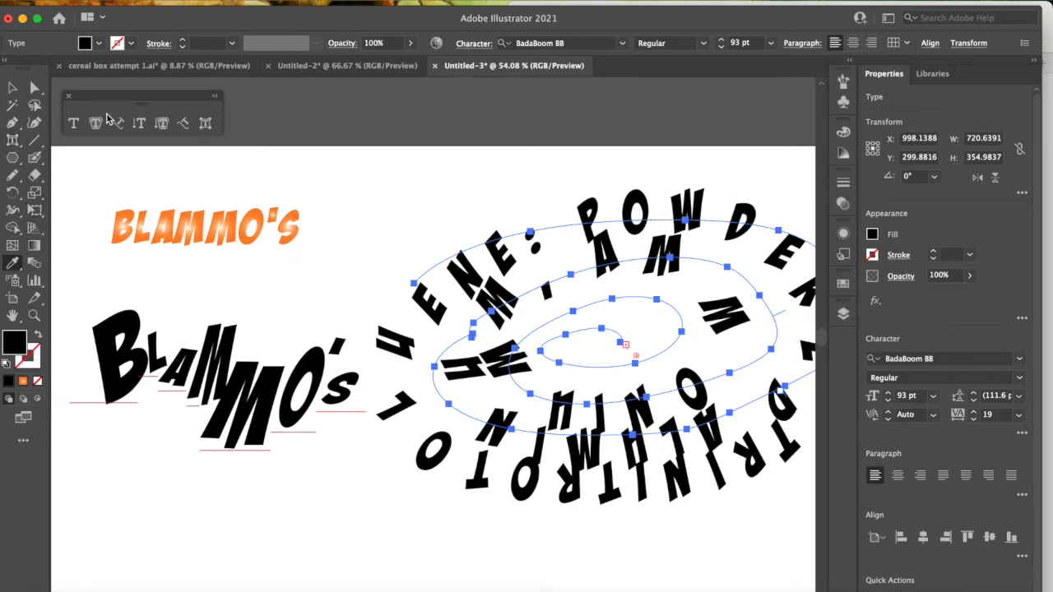
- Fill all the letters of the black BLAMMO'S title with the orange-red swatch and deselect the text
click(74, 126)
drag(98, 348, 351, 404)
click(872, 235)
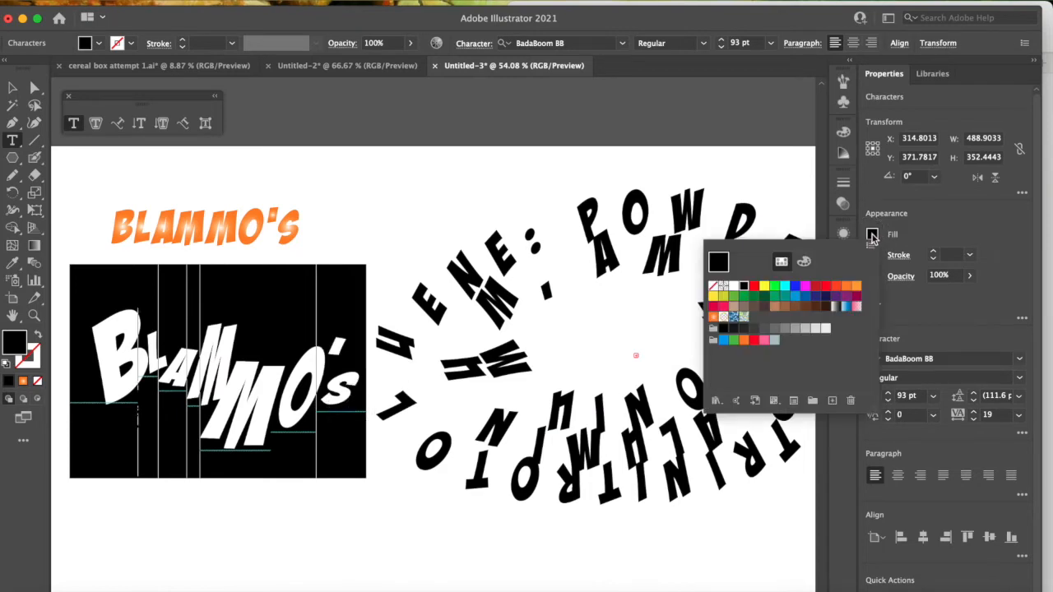
click(836, 288)
click(370, 223)
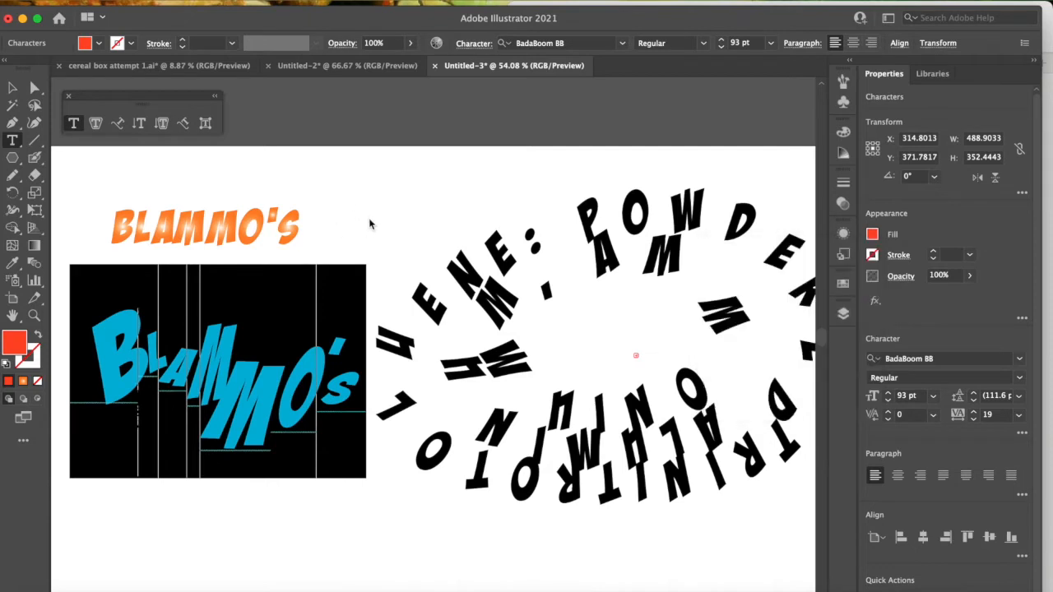
click(370, 223)
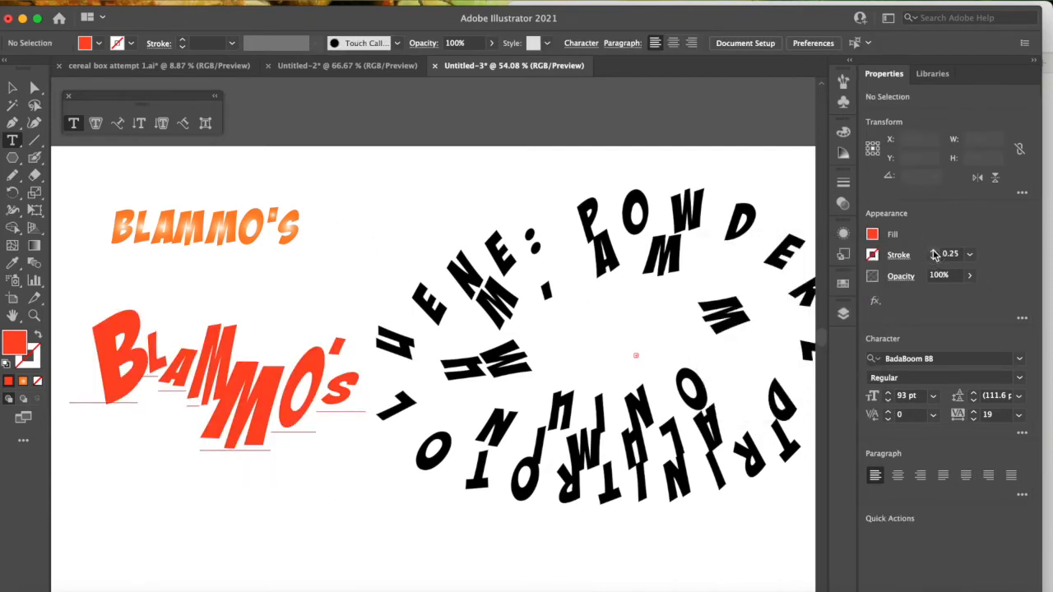
click(934, 251)
click(935, 251)
click(934, 251)
click(934, 251)
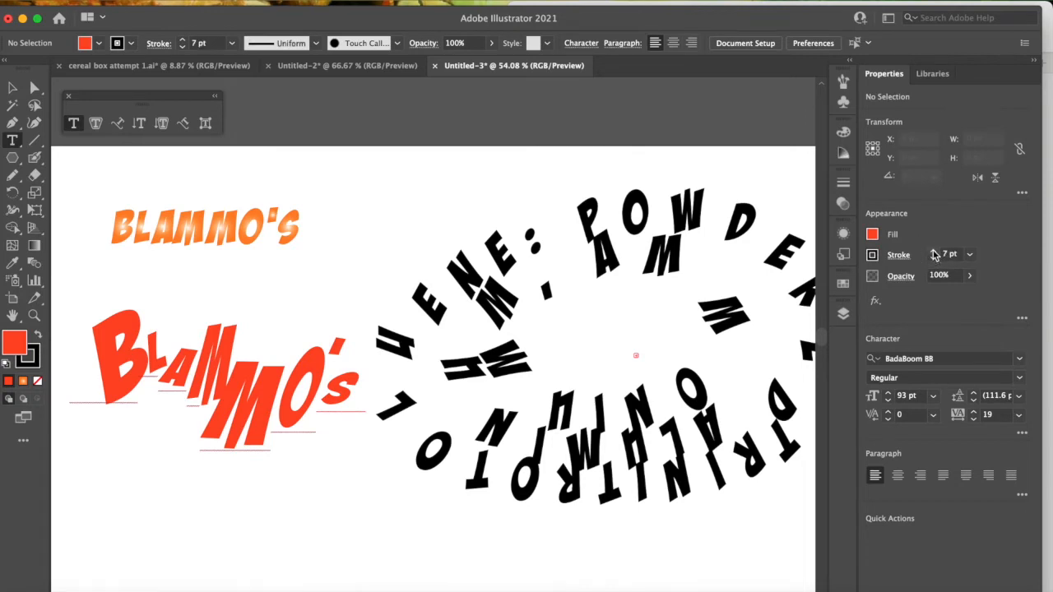
- Outline all the letters of the red BLAMMO'S title with a 6 pt black stroke and deselect the text
drag(90, 359, 357, 423)
click(931, 252)
click(932, 252)
click(932, 252)
click(932, 253)
click(357, 505)
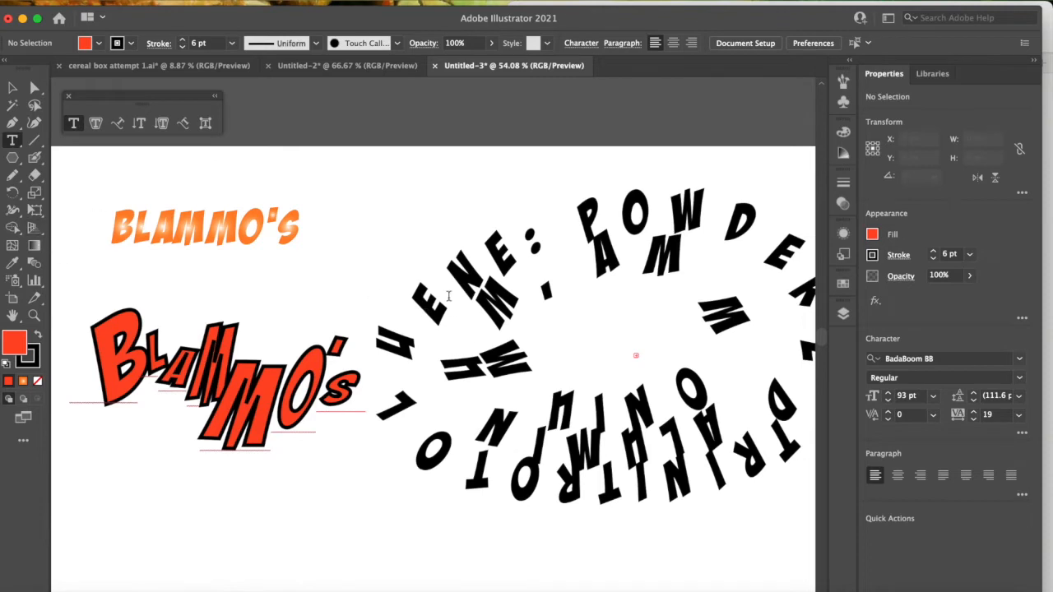
- Copy the red fill and black outline from the title's B onto the spiral text with the Eyedropper, and deselect it
click(12, 87)
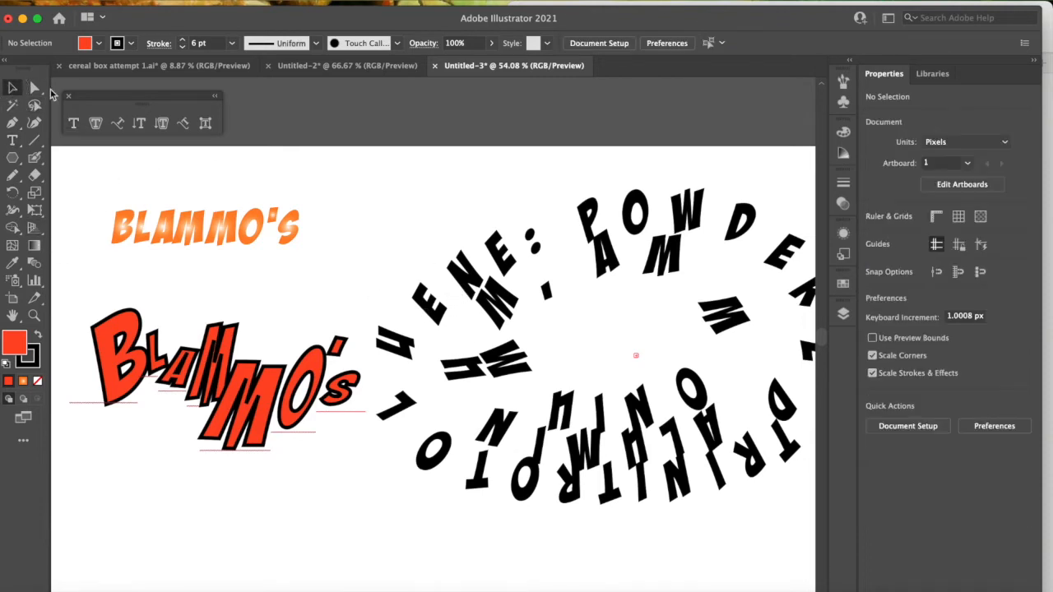
click(493, 243)
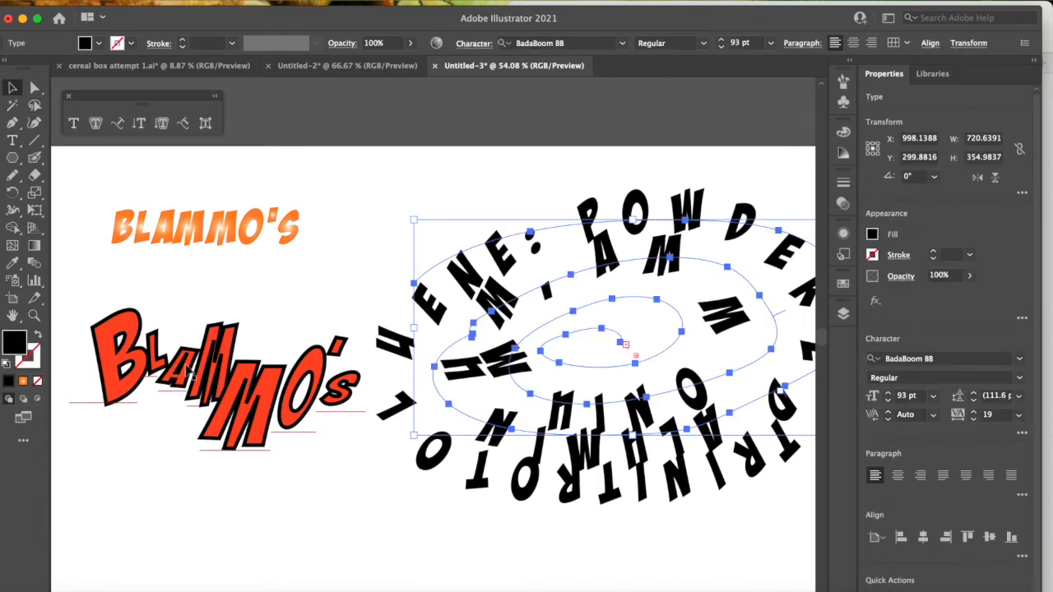
key(i)
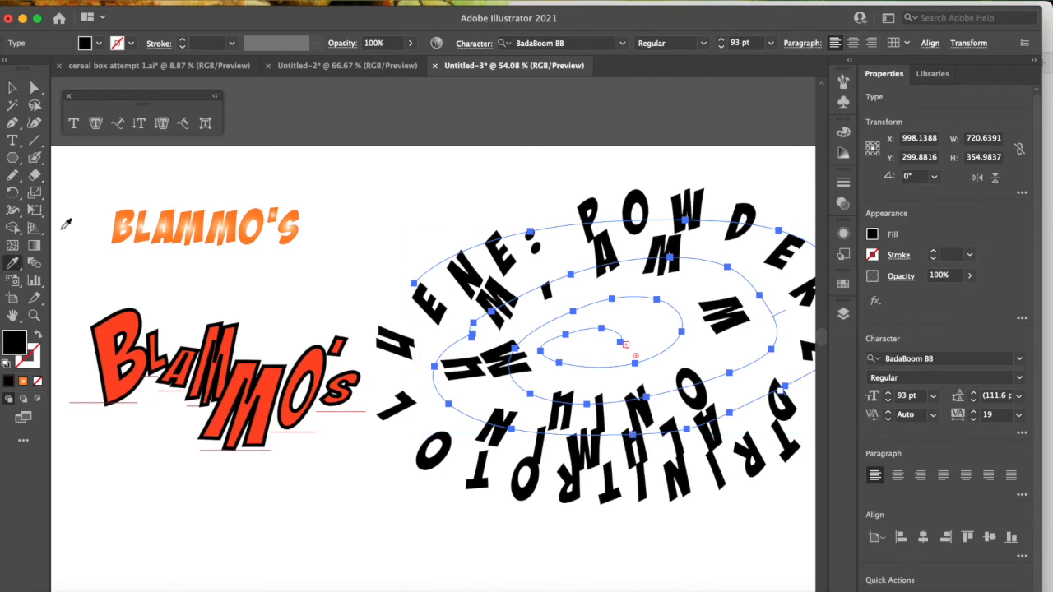
click(133, 319)
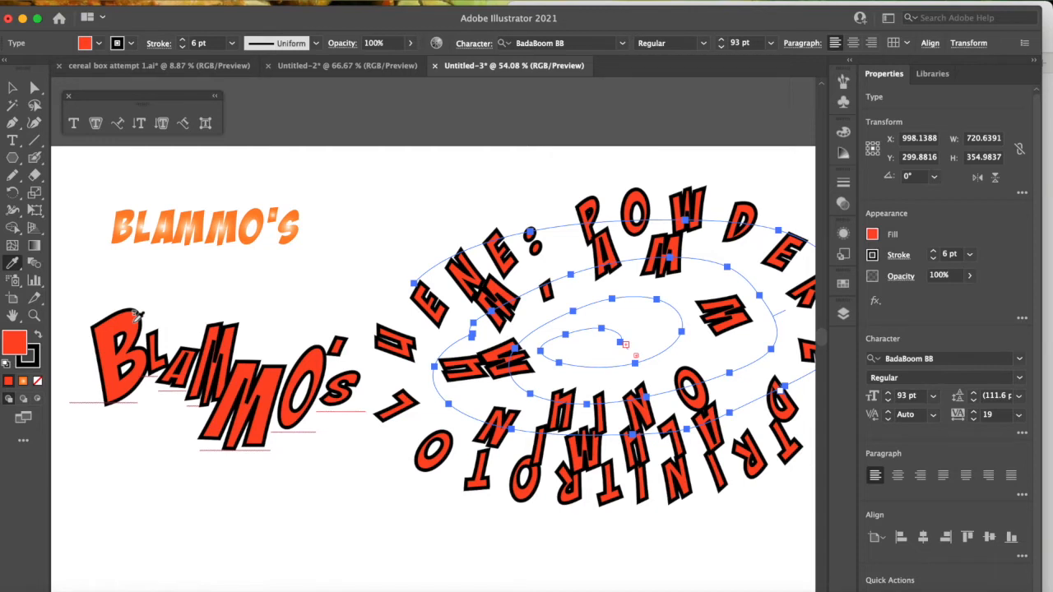
click(12, 89)
click(288, 332)
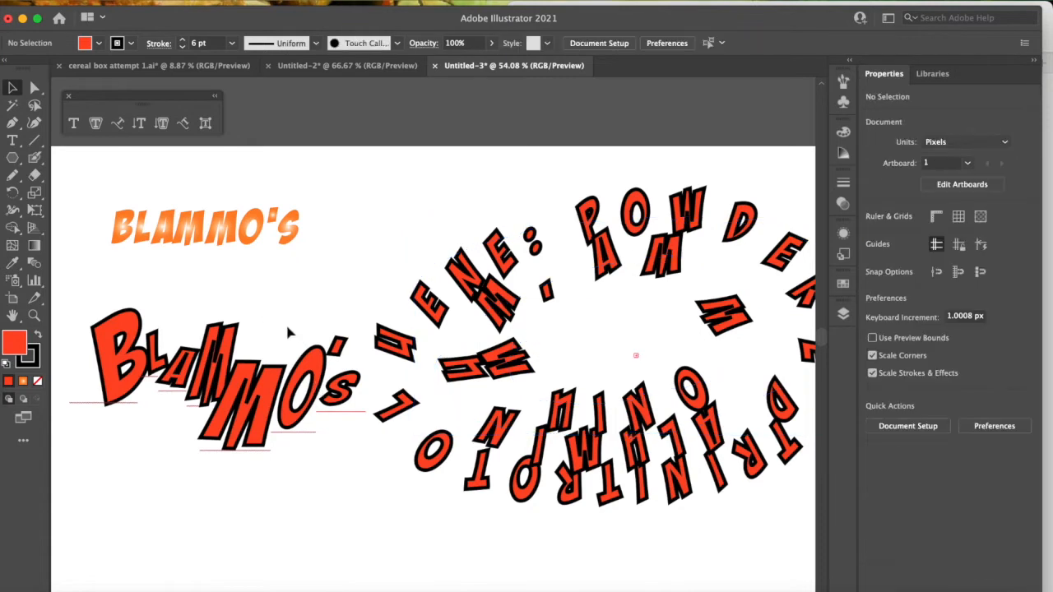
- Change the font of the entire red BLAMMO'S title to Copperplate
click(229, 423)
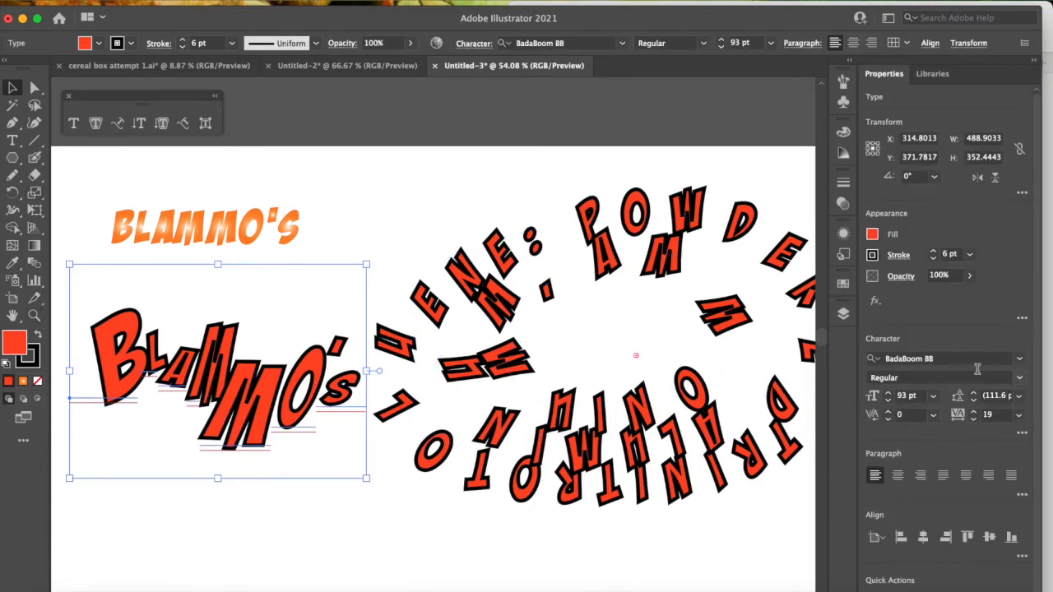
click(13, 141)
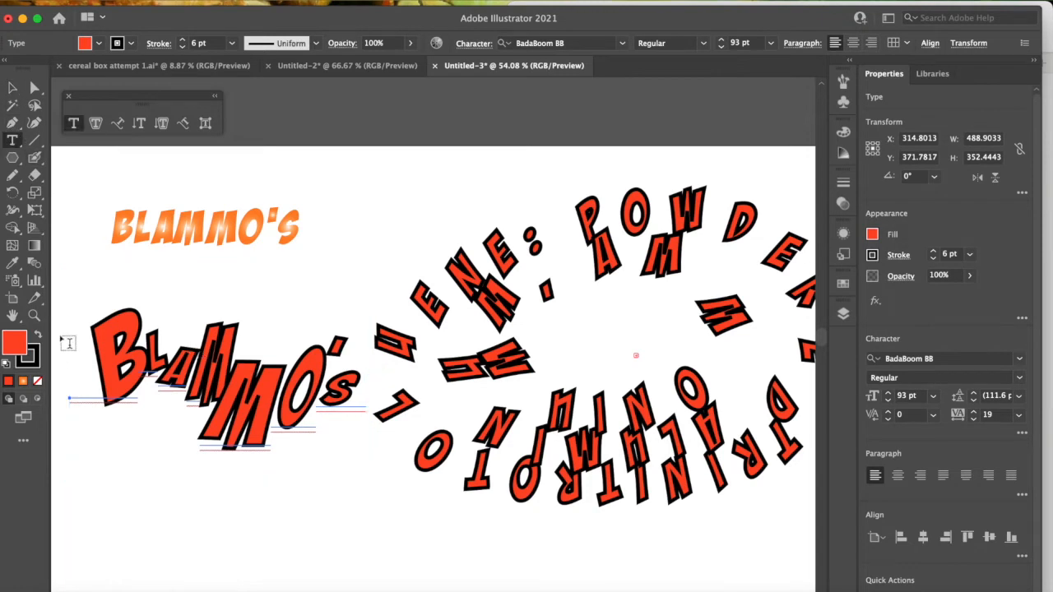
drag(95, 338, 375, 427)
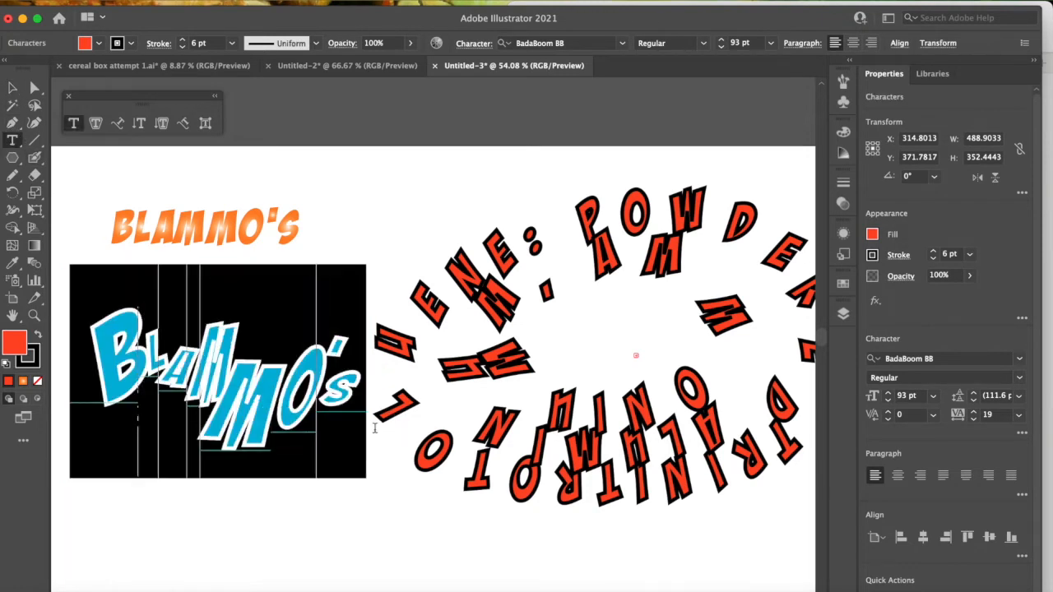
click(1020, 359)
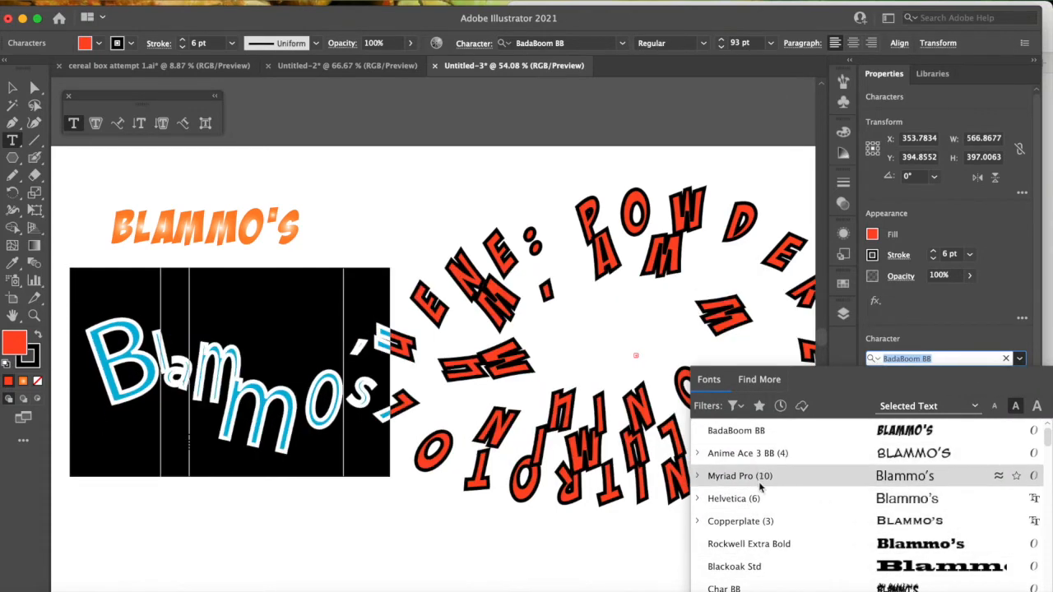
click(740, 521)
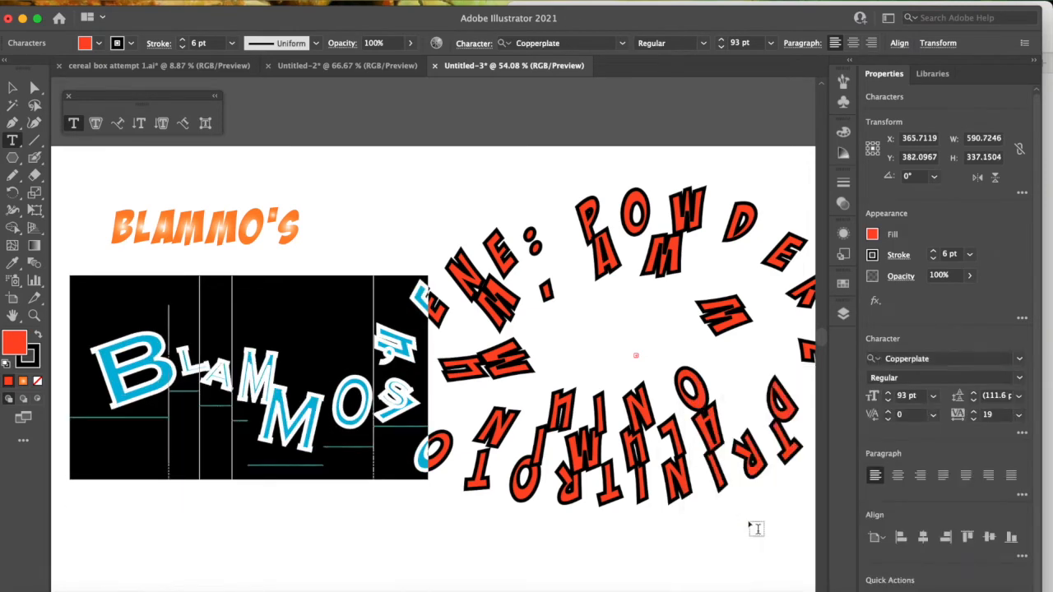
click(294, 547)
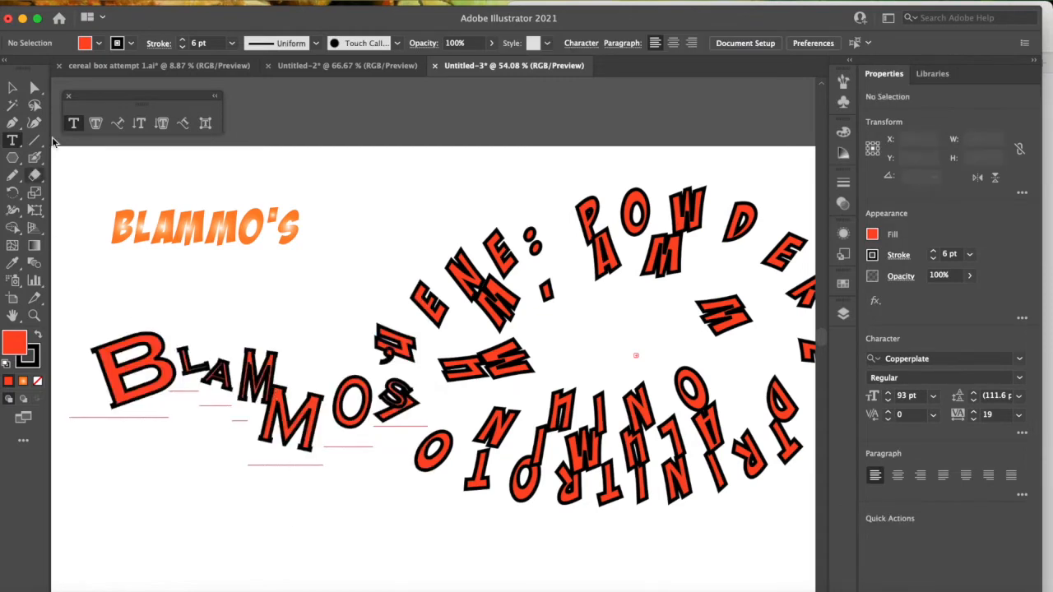
- Move the Copperplate title down and to the left, and move the spiral text clear of it, to about X 1220 px and Y 378 px
click(11, 89)
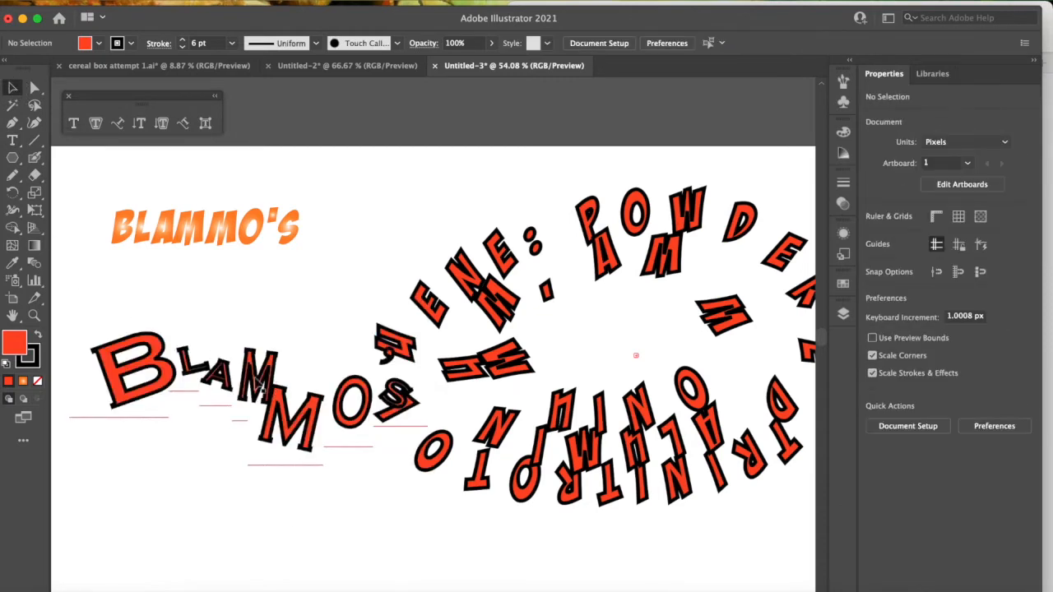
drag(257, 378, 224, 427)
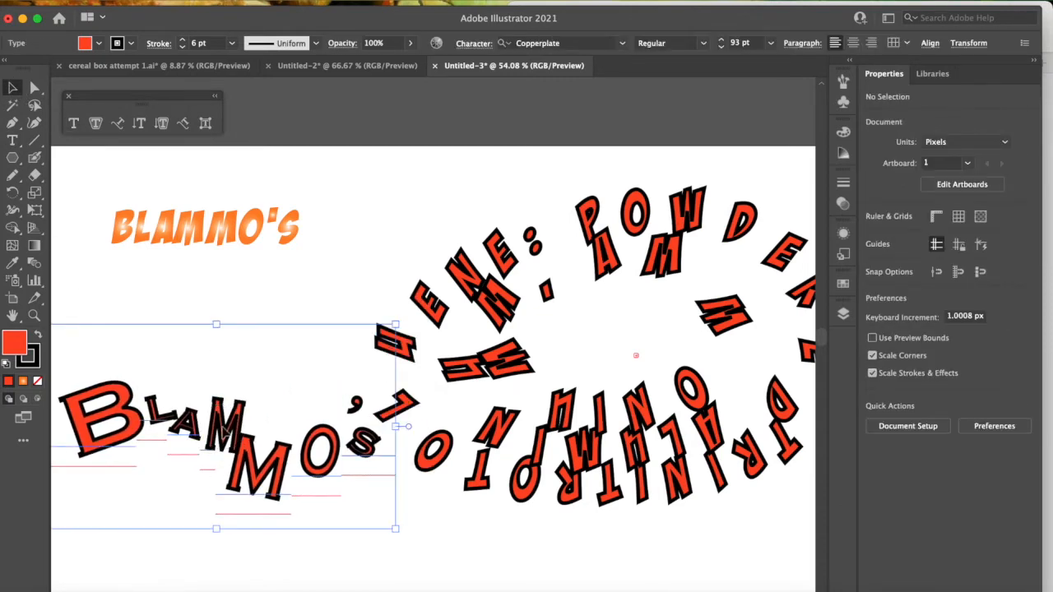
click(442, 309)
click(526, 316)
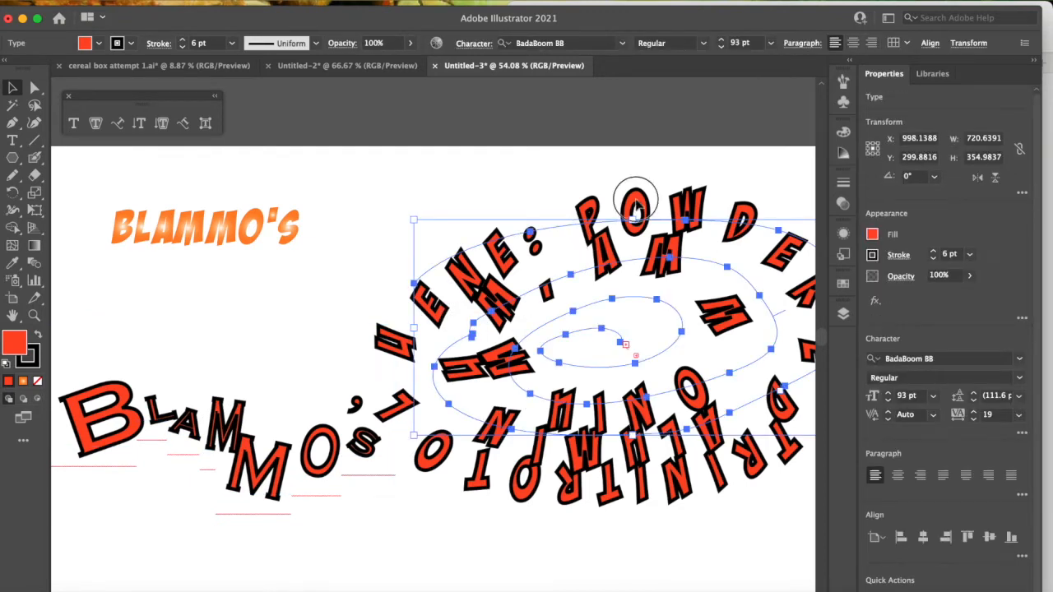
click(343, 264)
drag(603, 500, 739, 546)
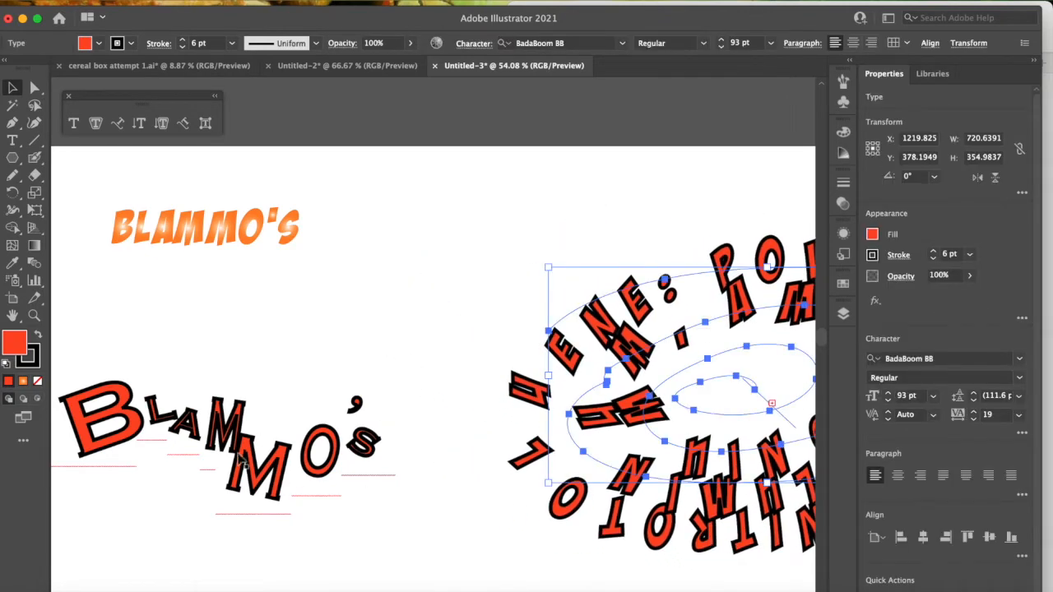
- Undo the text moves and the Copperplate font change, and place the spiral text farther from the red title
key(super+z)
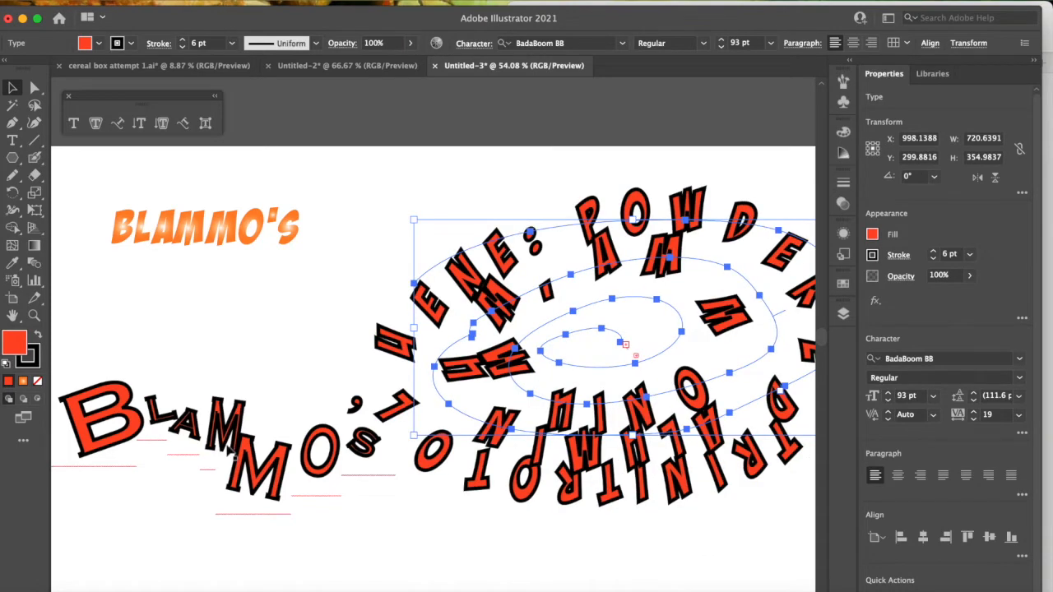
key(super+z)
key(super+z)
key(super+z)
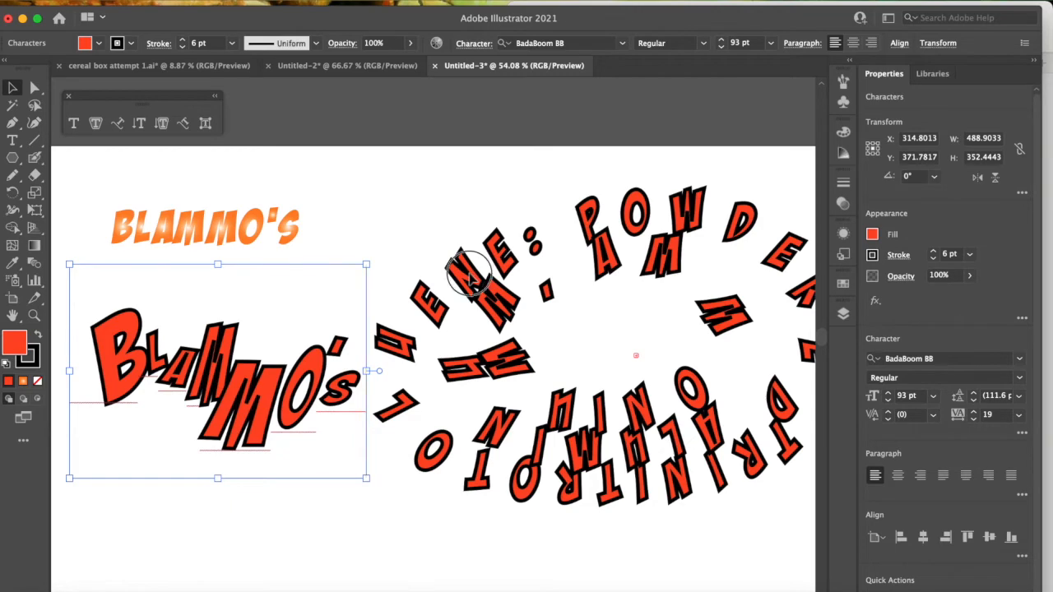
key(super+z)
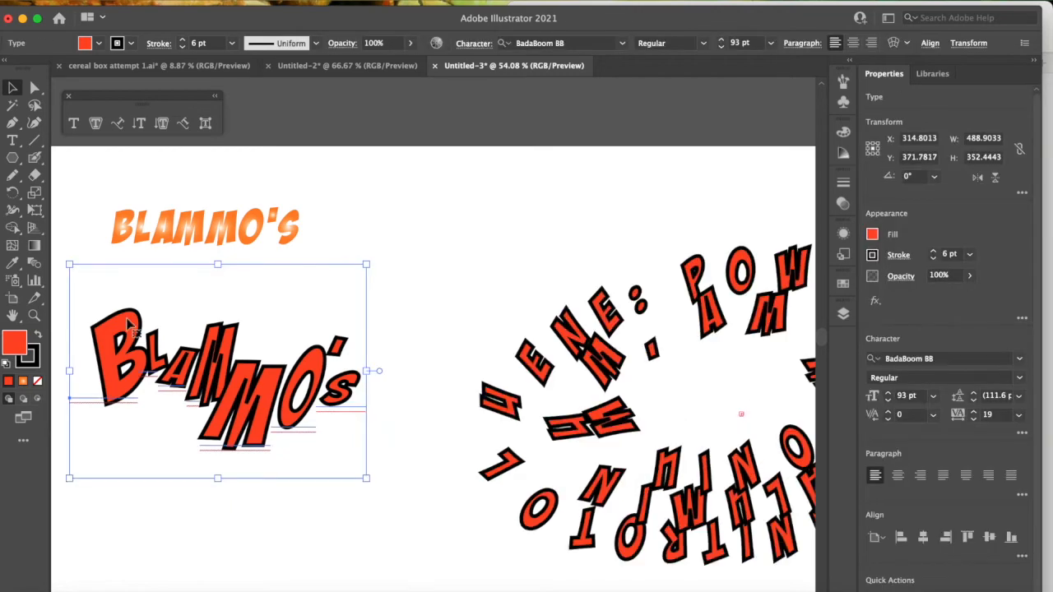
- Start an envelope warp on the red BLAMMO'S title, previewing Wave and Inflate before settling on the Wave style
click(907, 46)
click(928, 61)
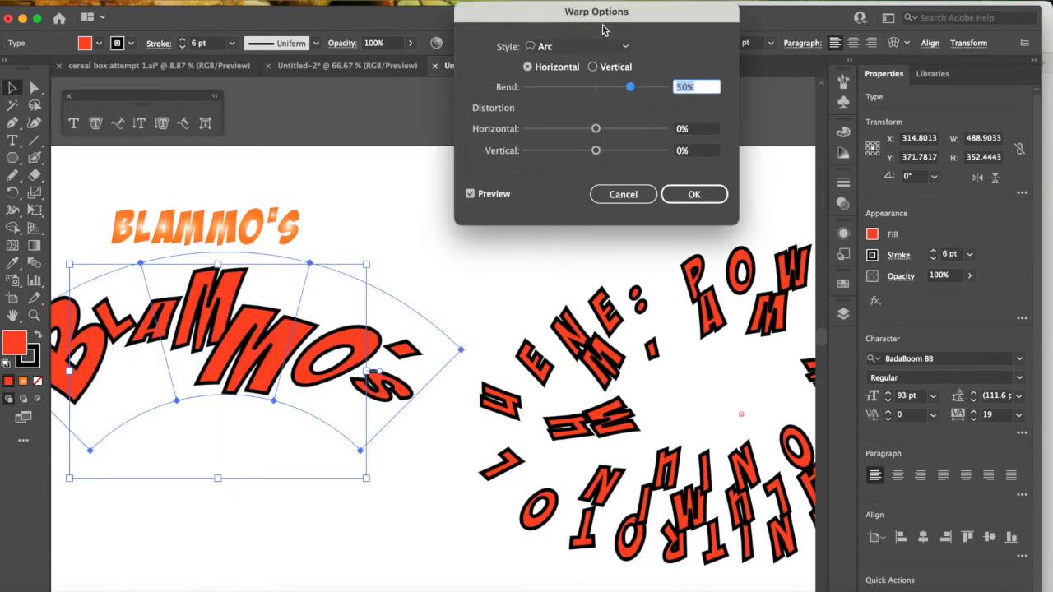
click(623, 50)
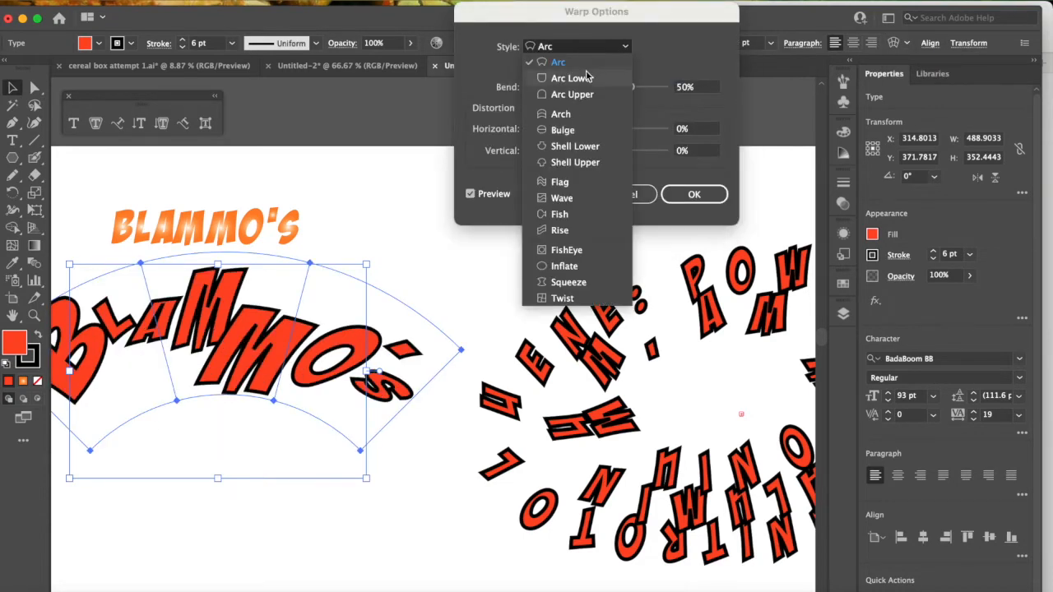
click(569, 199)
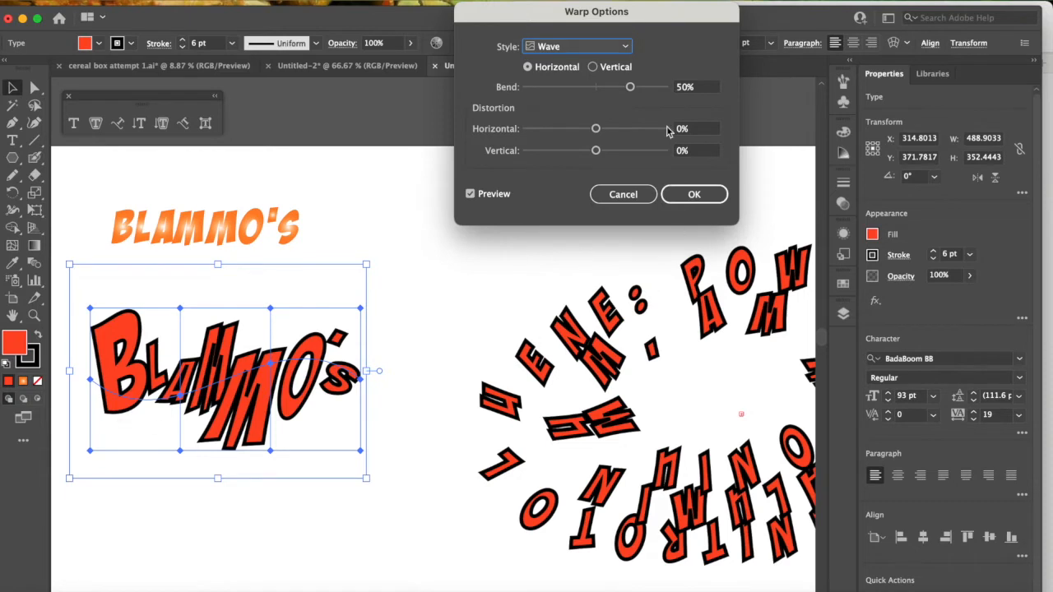
click(627, 48)
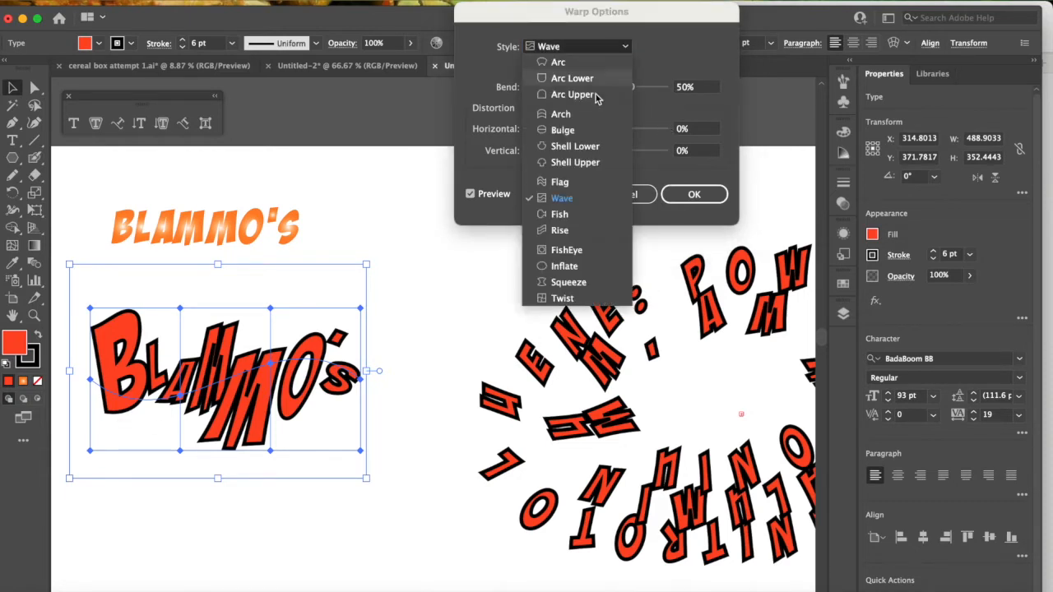
click(576, 267)
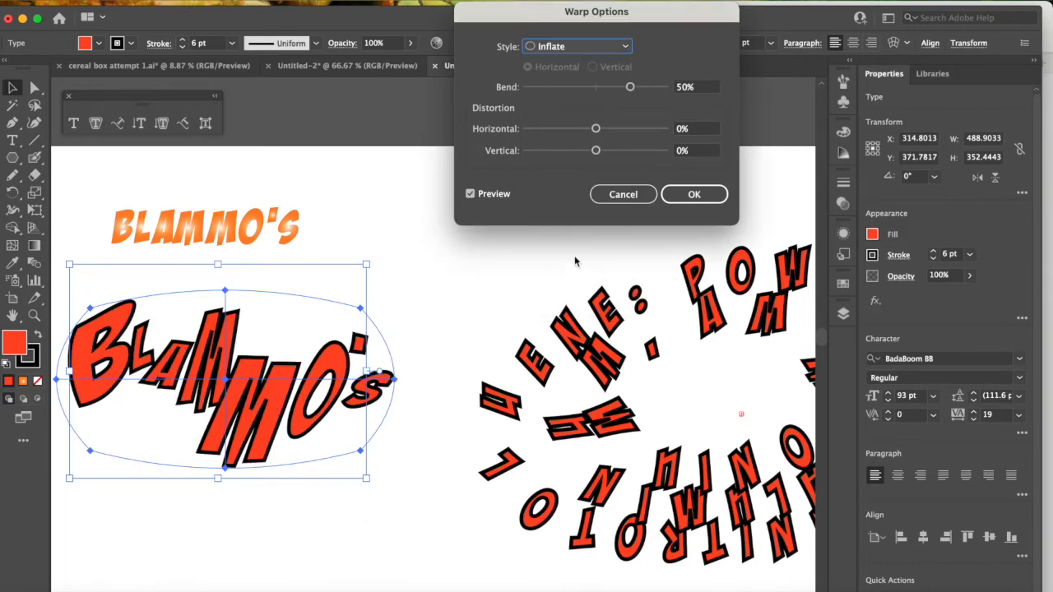
click(627, 47)
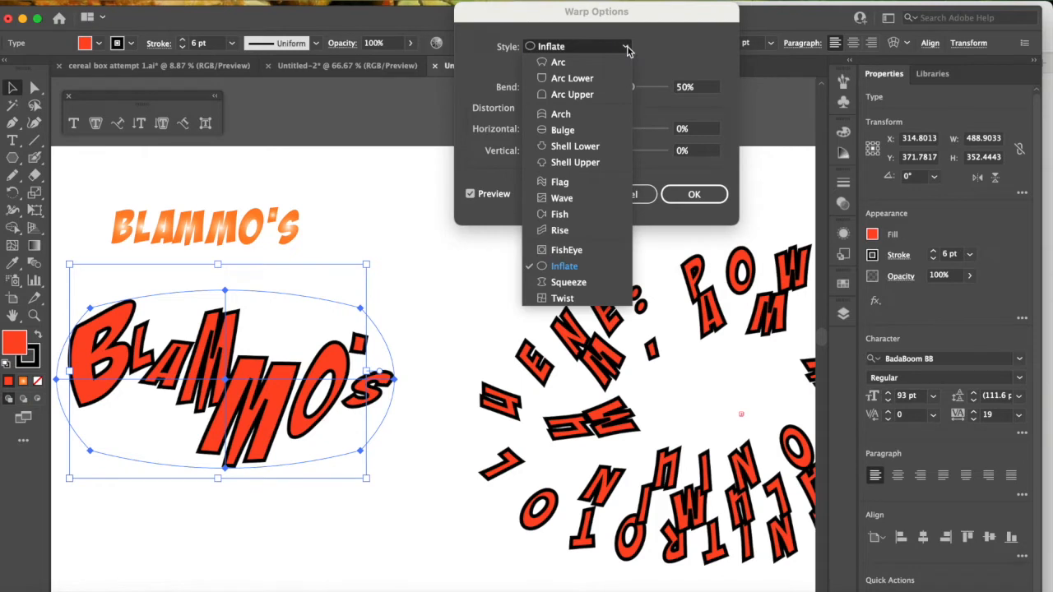
click(575, 199)
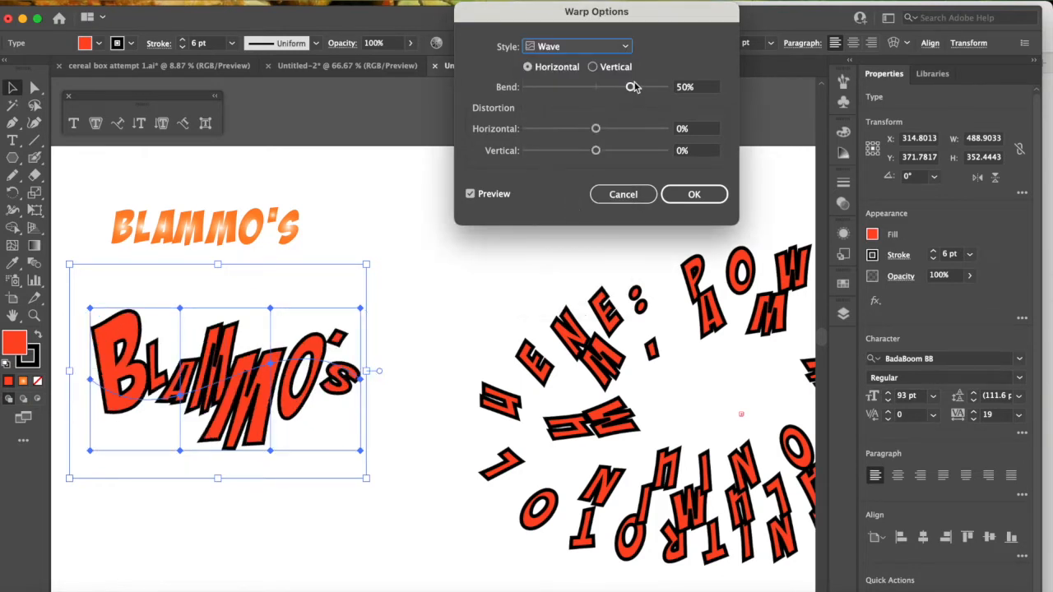
- Set the Wave warp to horizontal with 74% bend, -10% horizontal and 1% vertical distortion, and apply it to the title
drag(631, 89, 647, 93)
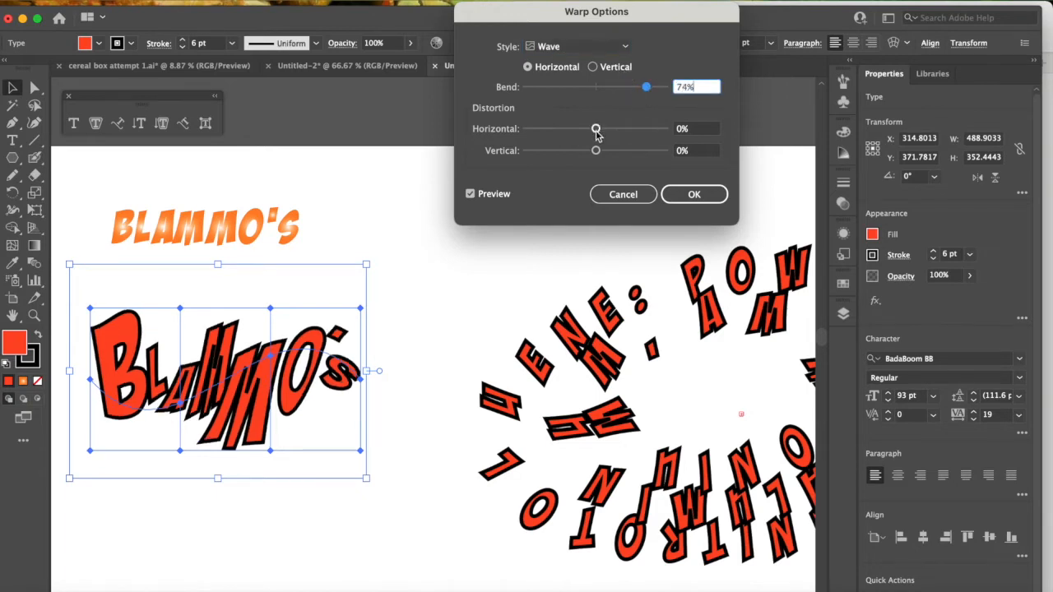
click(594, 68)
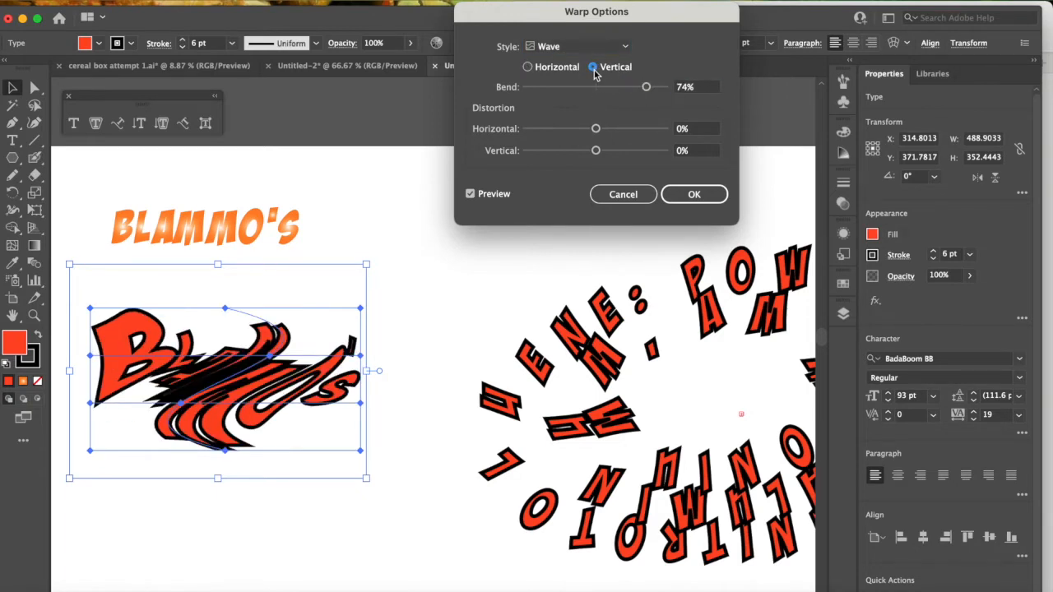
click(527, 71)
click(596, 152)
drag(596, 152, 587, 132)
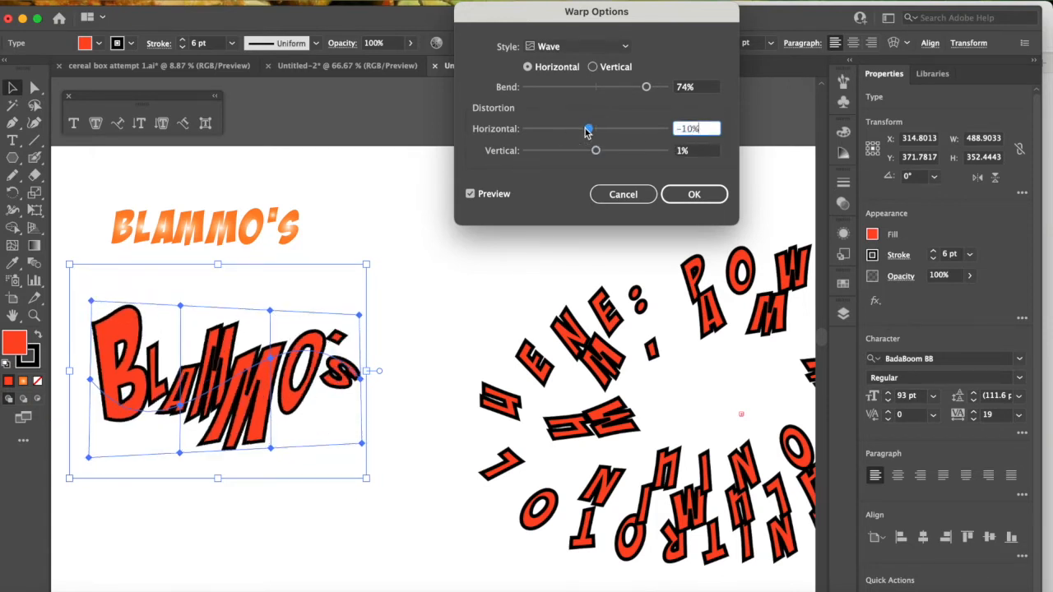
click(695, 195)
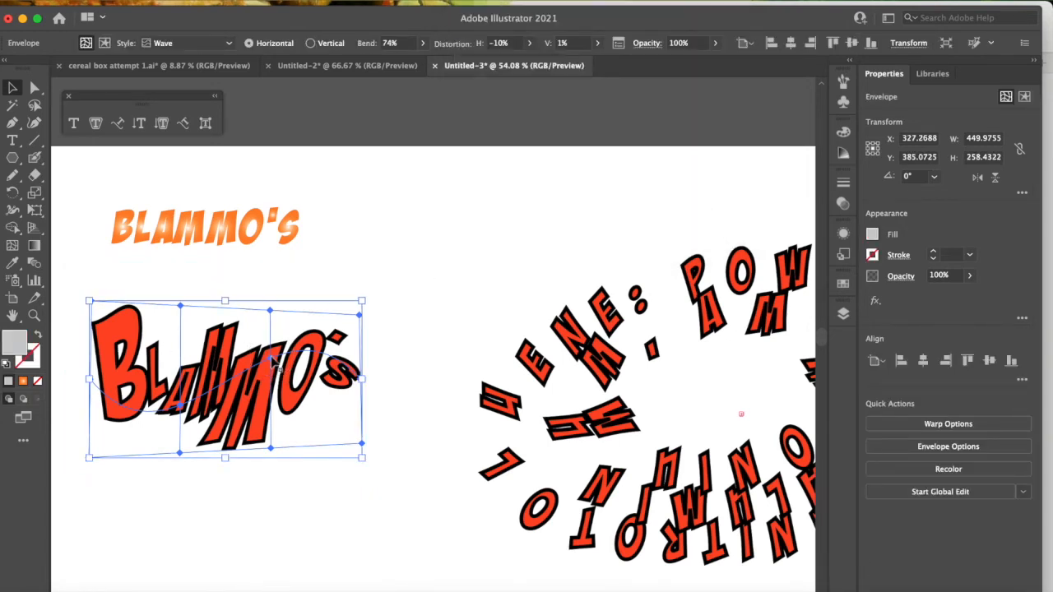
- Adjust the warped red title's inner envelope mesh points with the Direct Selection tool, undoing one handle change, and deselect it
click(34, 88)
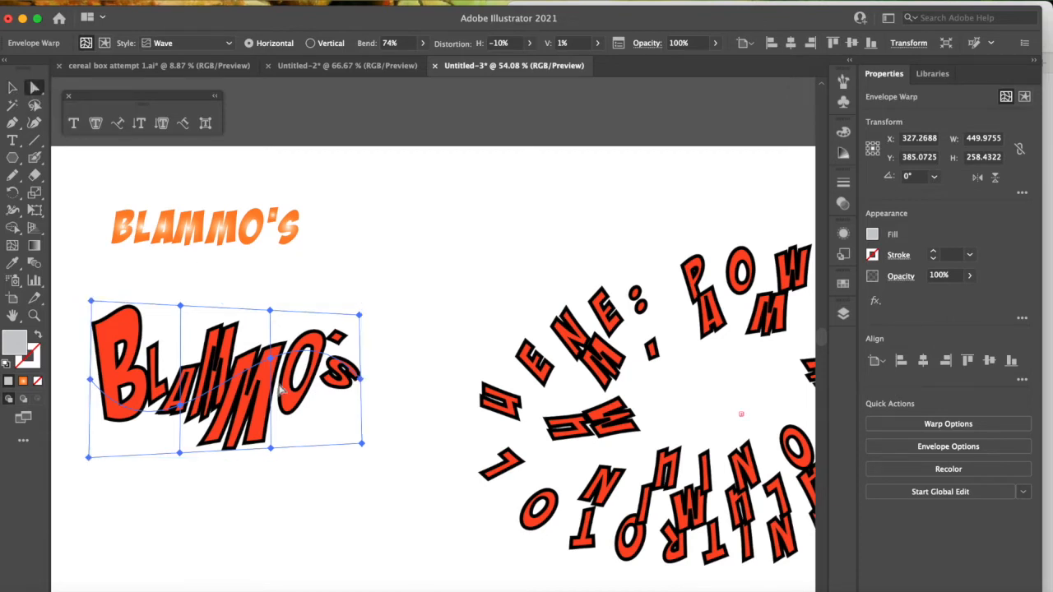
drag(271, 359, 297, 375)
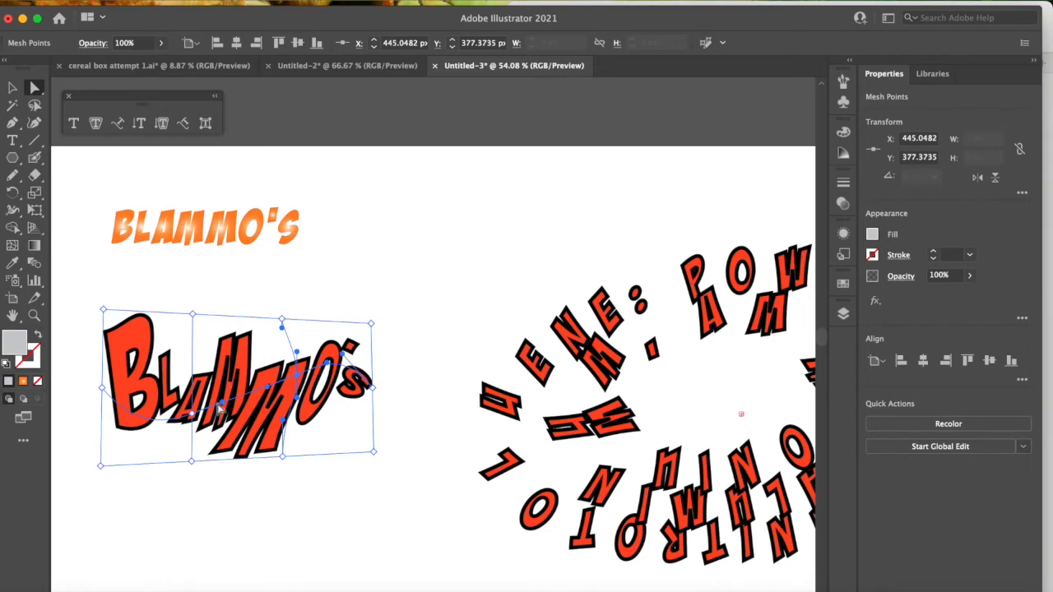
drag(222, 362, 218, 355)
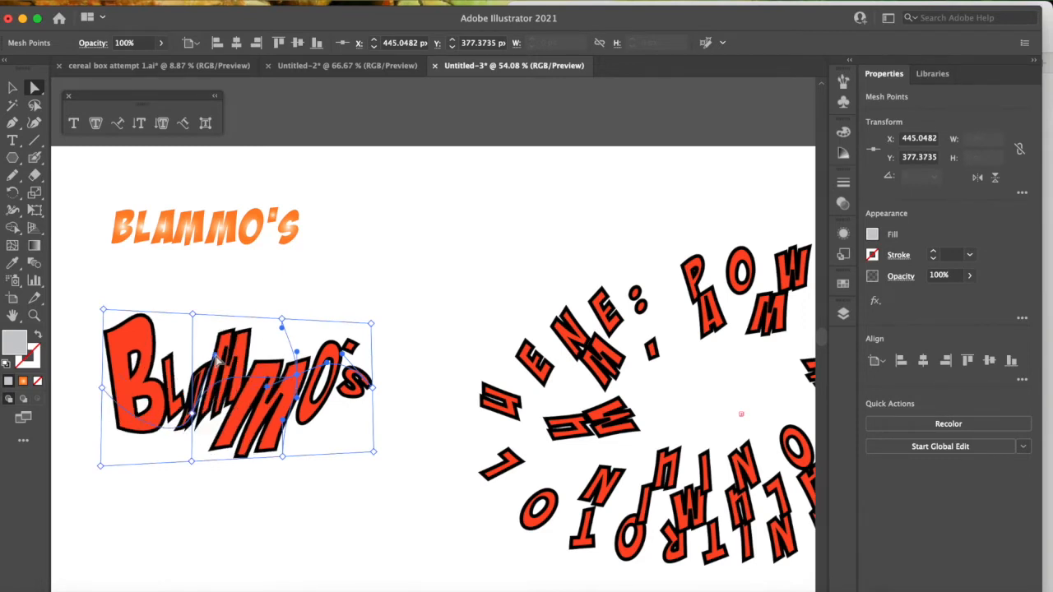
key(super+z)
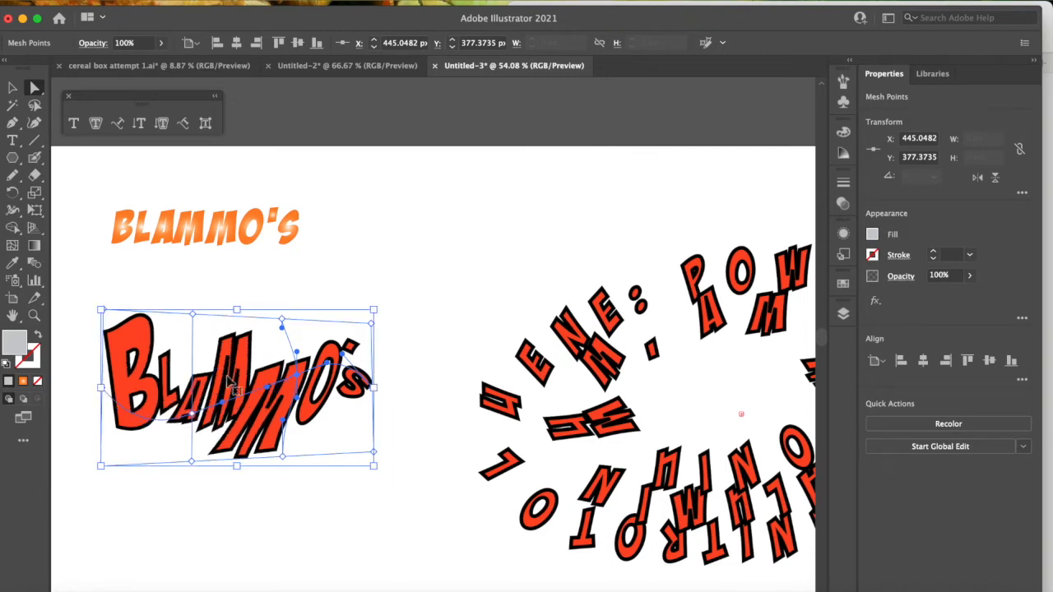
click(192, 413)
mouse_move(191, 412)
mouse_down()
mouse_move(176, 438)
mouse_move(195, 338)
mouse_move(198, 393)
mouse_move(187, 406)
mouse_up()
click(398, 264)
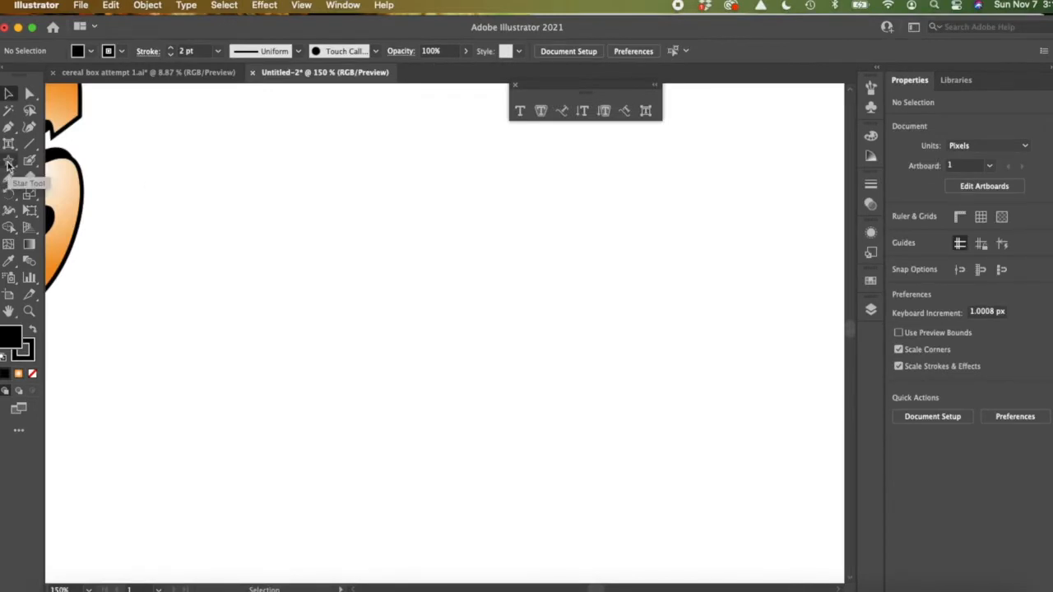
- Draw a black five-point star about 124 px wide, and add a 16-point star with radii of 67.5292 px and 28.5973 px over it
click(8, 162)
drag(338, 250, 452, 326)
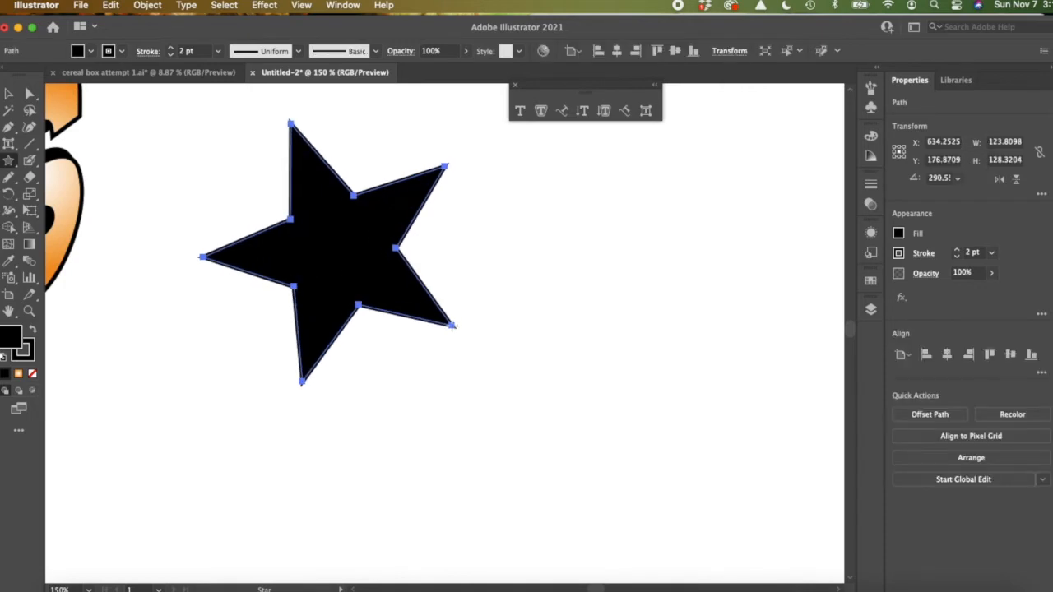
click(339, 246)
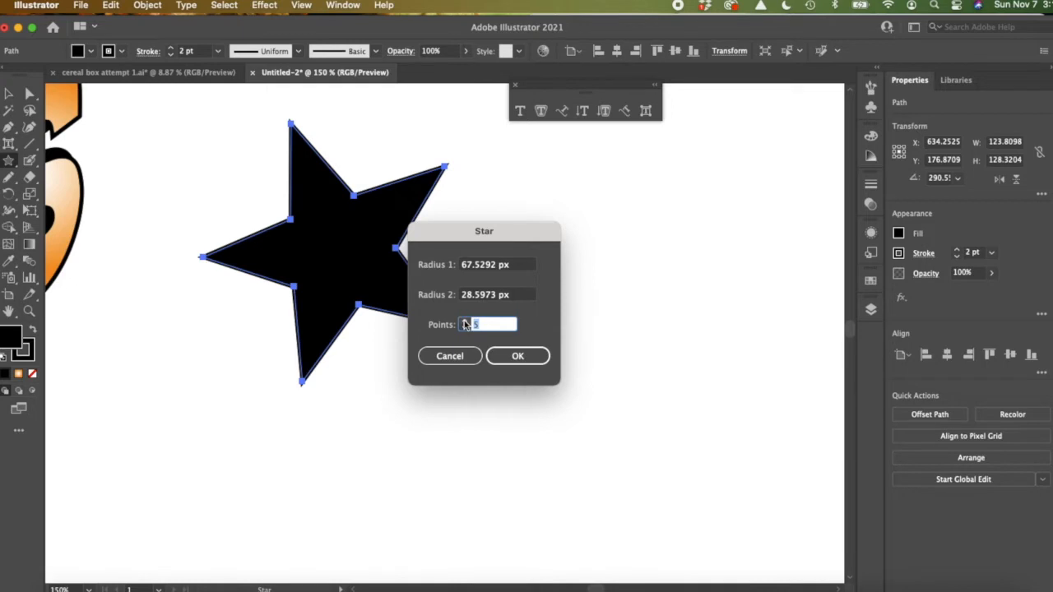
key(Up)
key(Up)
click(517, 355)
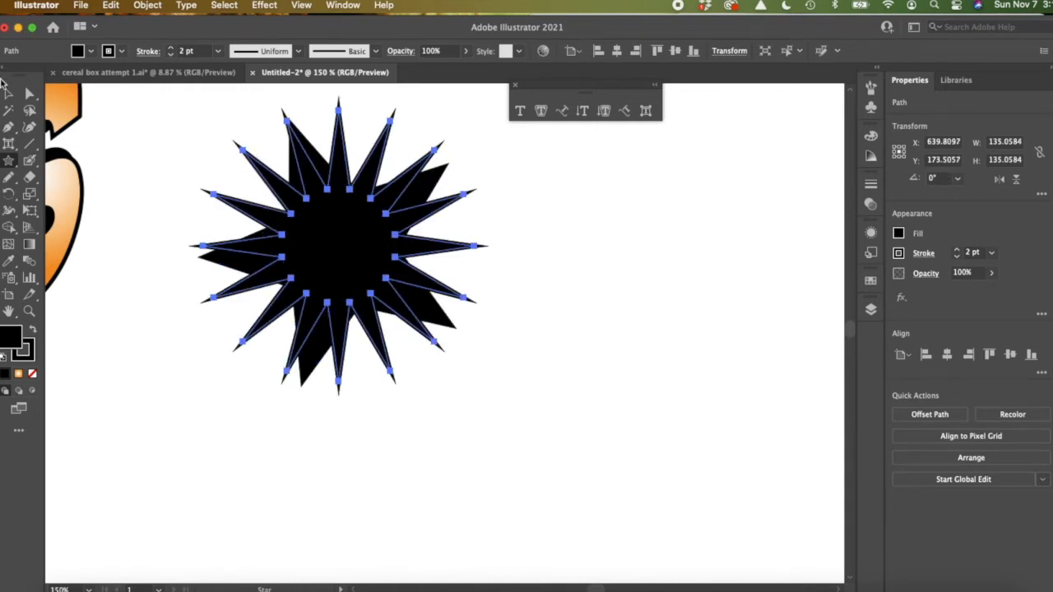
- Move the 16-point star aside, delete the five-point star, and reposition the remaining star at about X 682 px and Y 211 px
click(8, 95)
drag(349, 240, 654, 298)
click(348, 266)
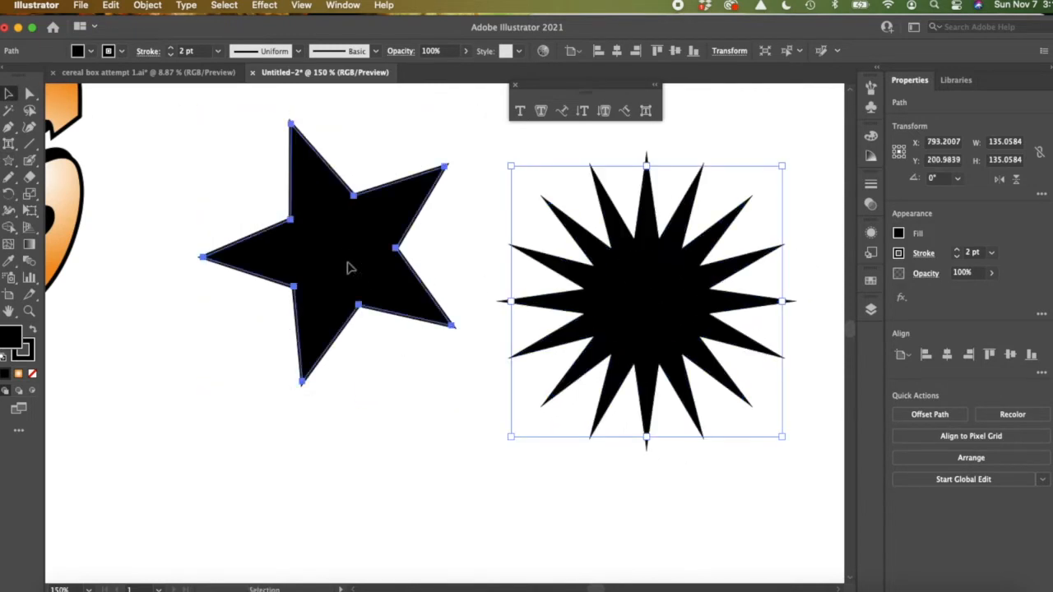
key(Delete)
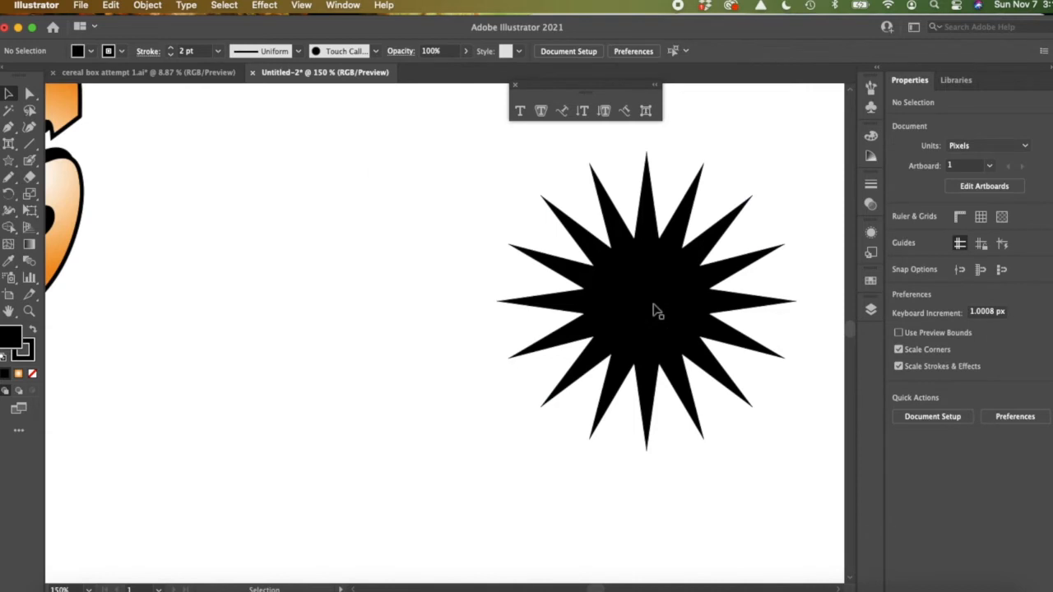
drag(656, 308, 429, 329)
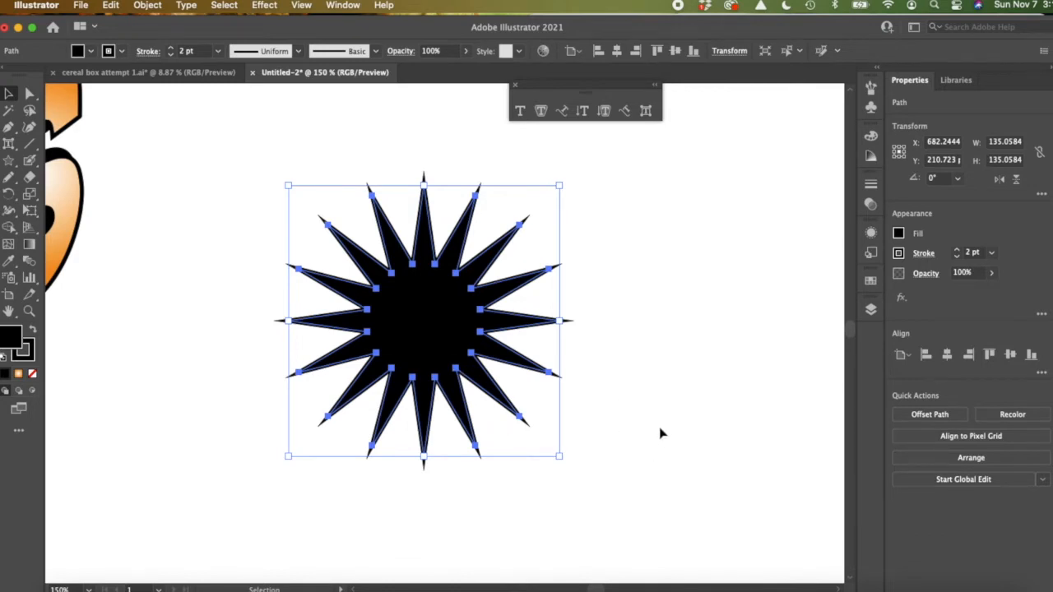
drag(649, 341, 682, 368)
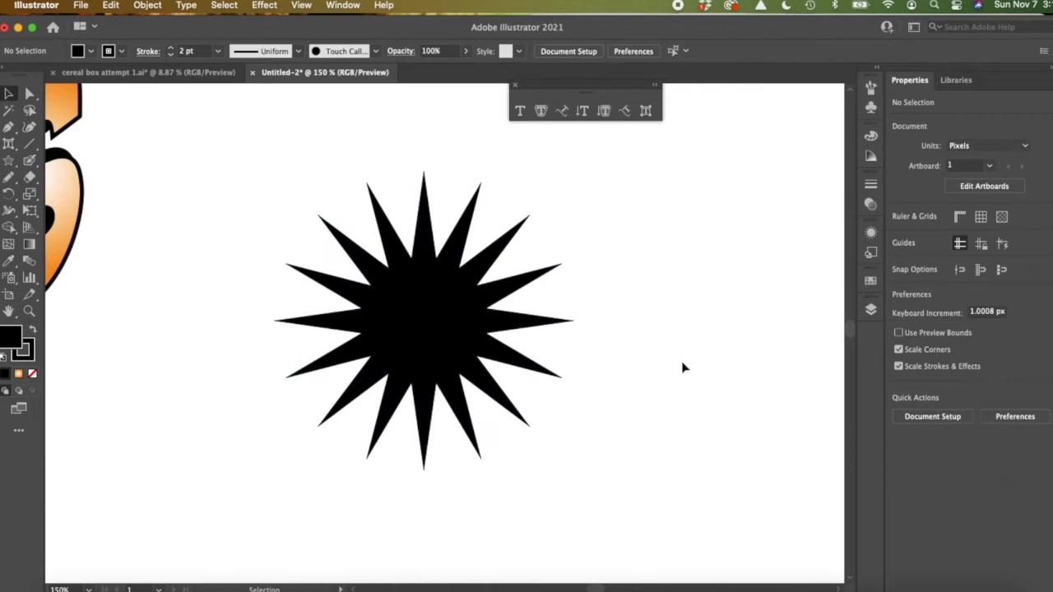
- Draw a second 16-point star about 323 px wide with long thin spikes, and move it over the centre of the smaller star
click(8, 162)
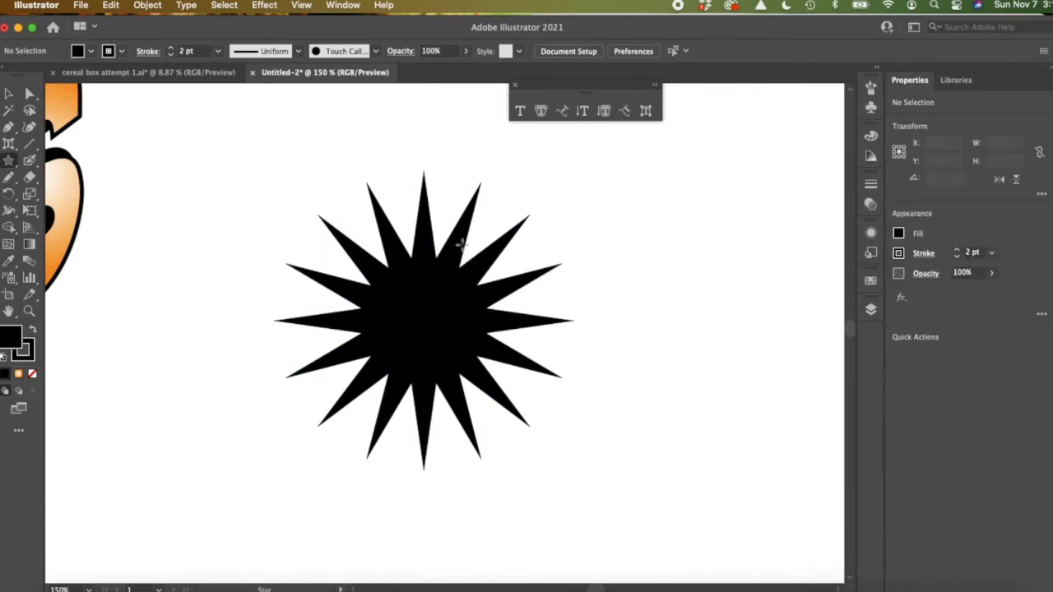
drag(628, 290, 498, 217)
mouse_move(530, 238)
mouse_down()
mouse_move(538, 224)
mouse_move(340, 135)
mouse_up()
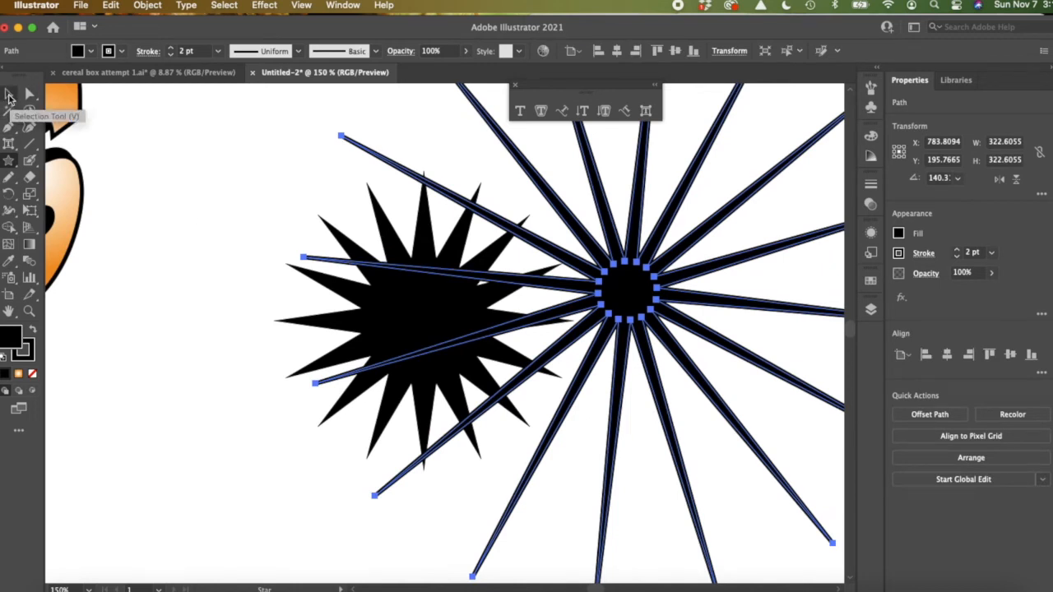
click(10, 96)
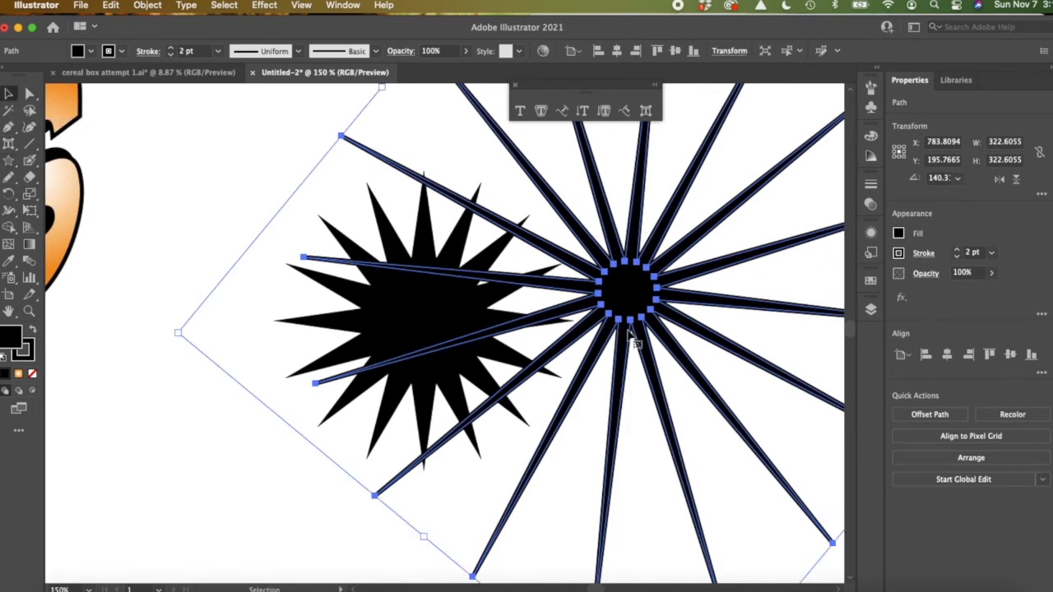
drag(635, 301, 422, 338)
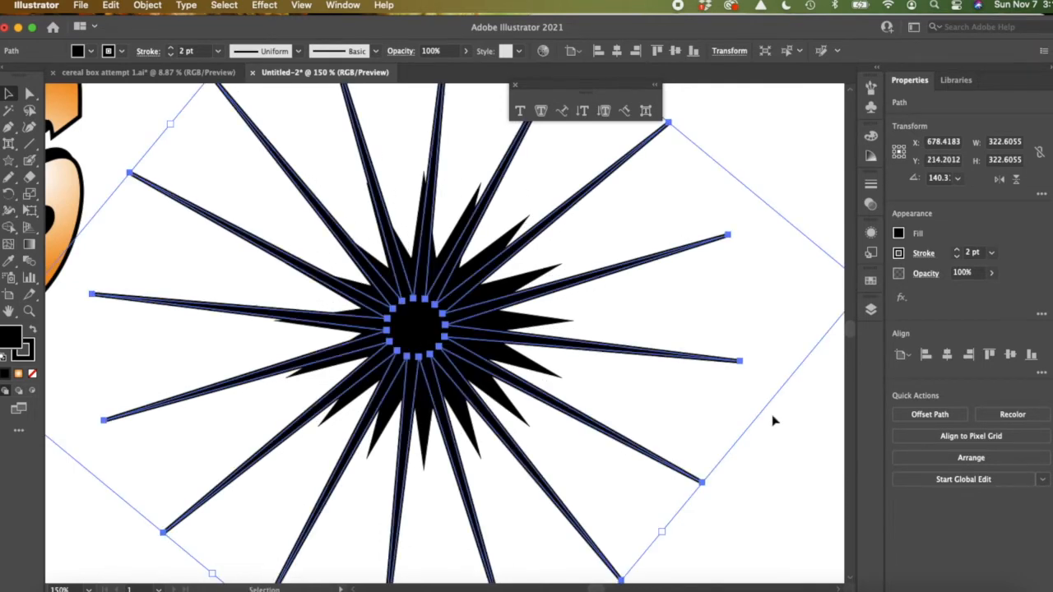
- Rotate the long-spiked star slightly clockwise, to about 133°, so its spikes sit differently over the smaller star
scroll(783, 320, down, 3)
scroll(784, 320, right, 2)
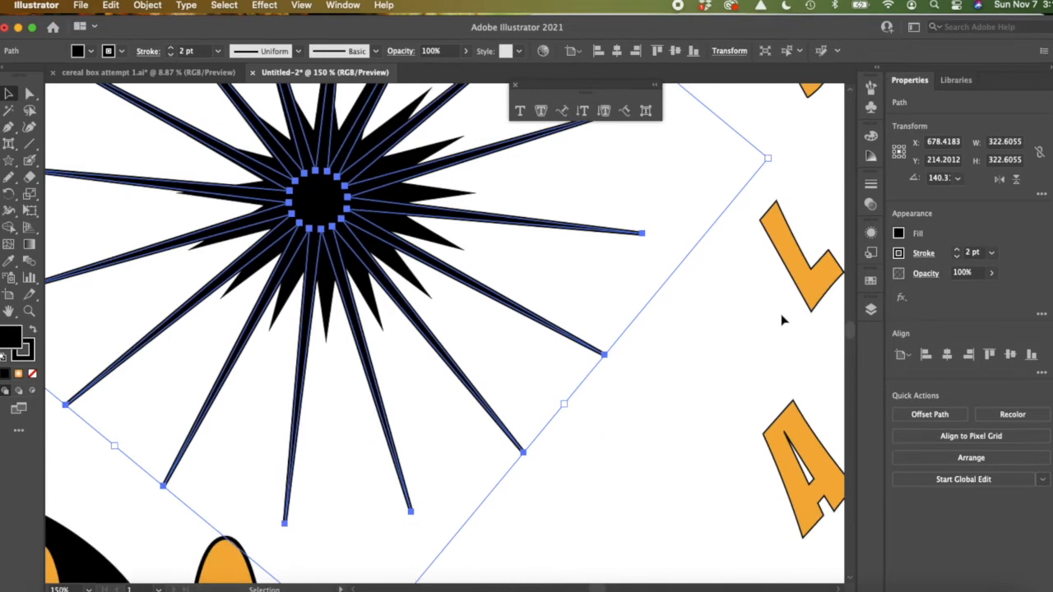
key(a)
key(super+minus)
key(super+minus)
key(v)
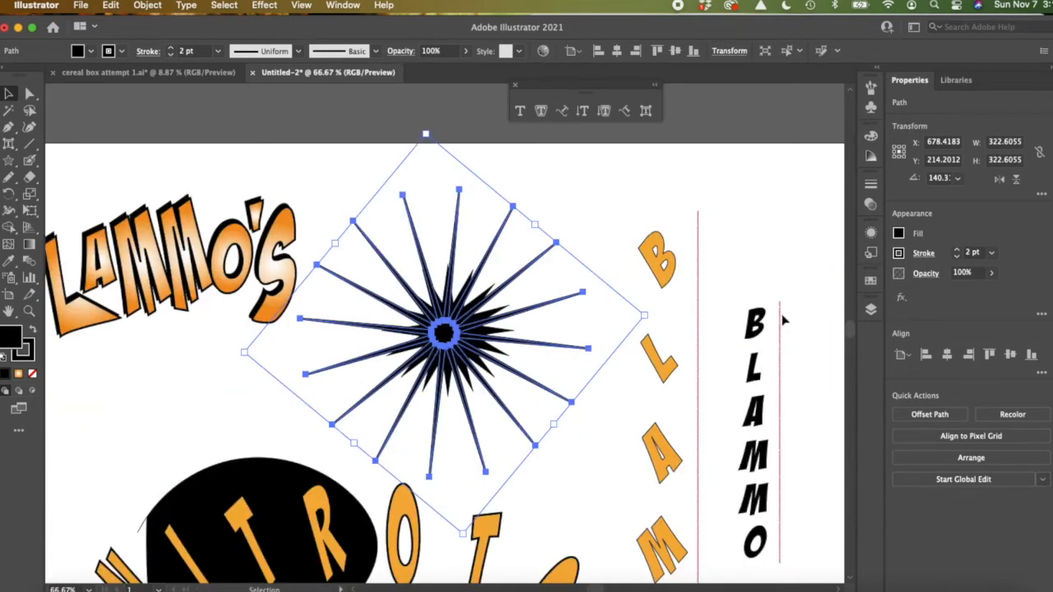
drag(652, 321, 650, 350)
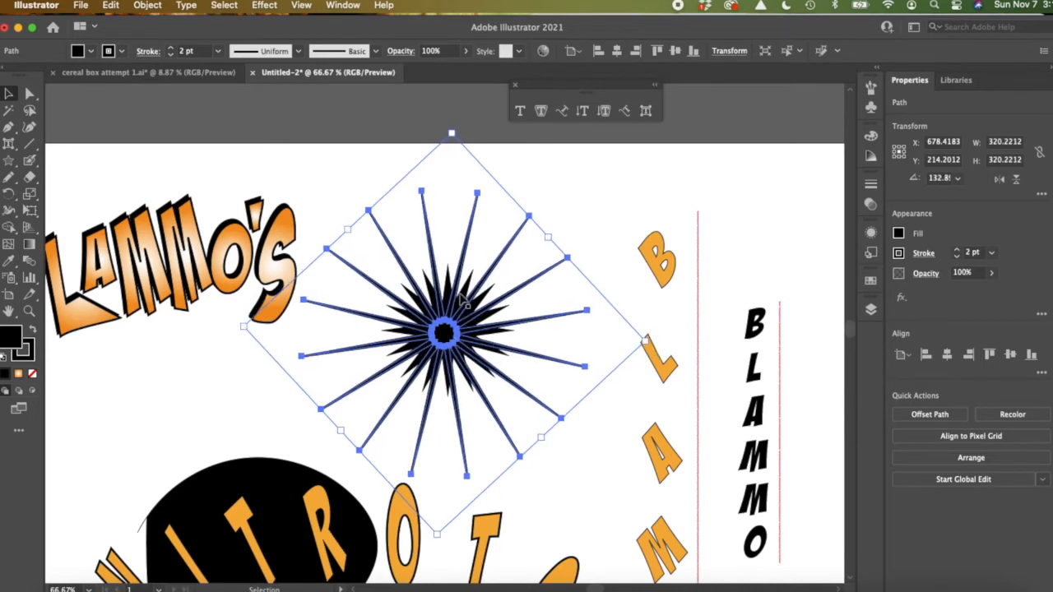
- Select both stars, align their centres horizontally and vertically, rotate them together slightly, and deselect them
shift+click(464, 303)
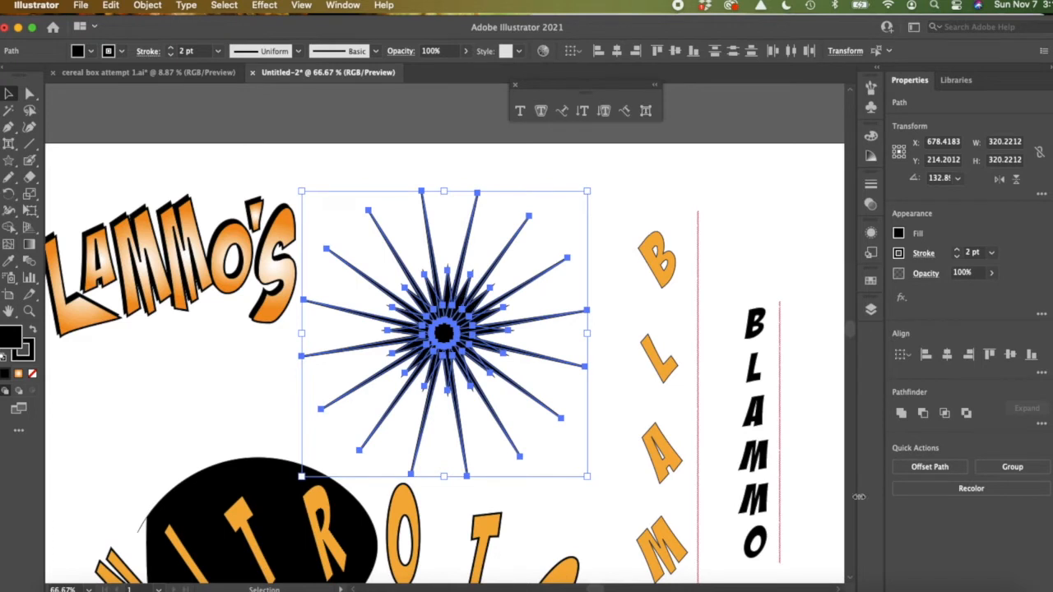
click(948, 356)
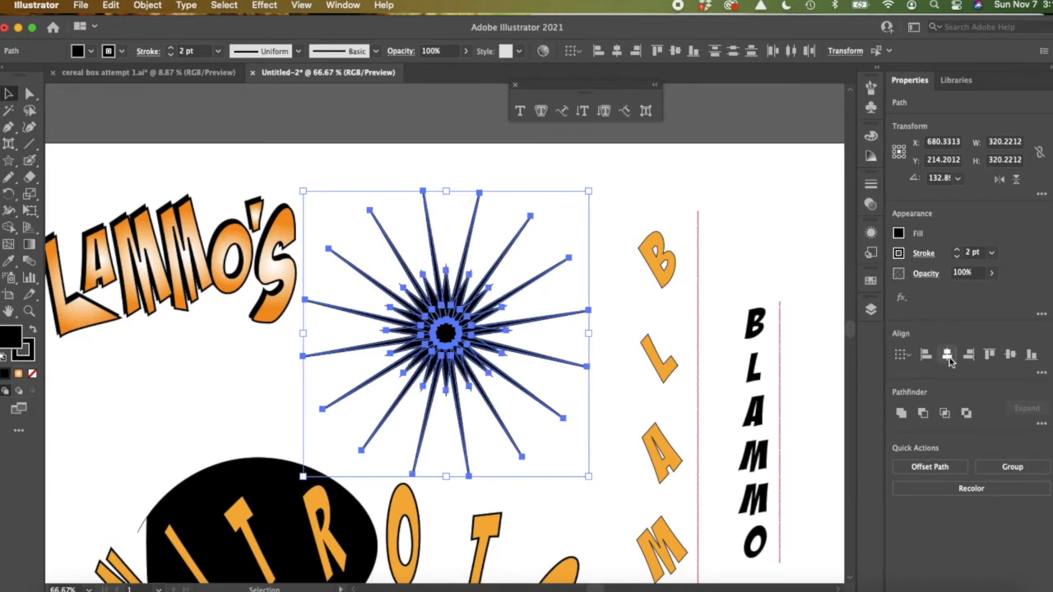
click(1009, 356)
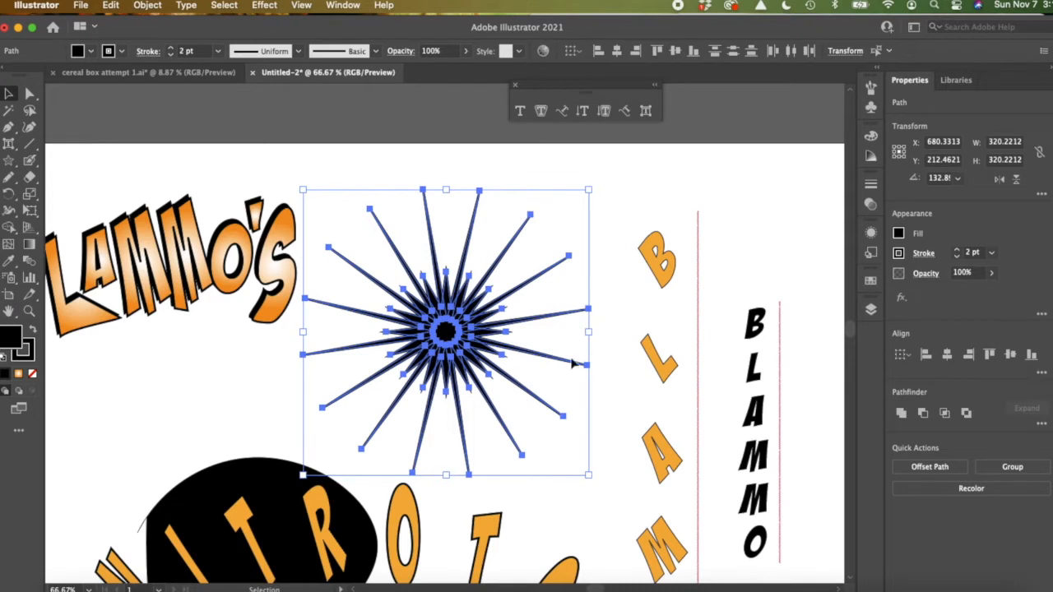
drag(596, 482, 576, 506)
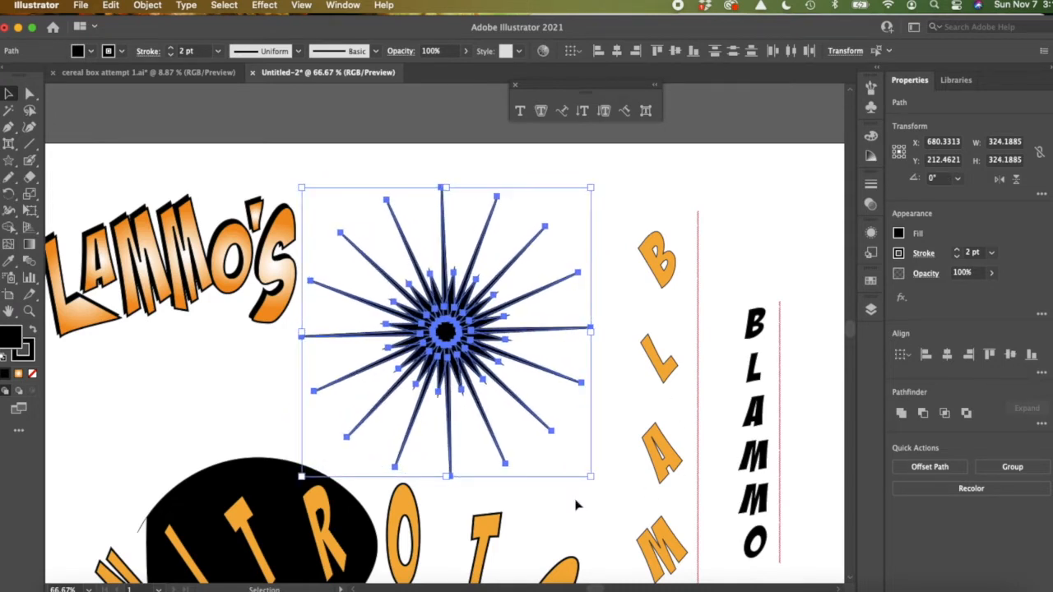
click(619, 414)
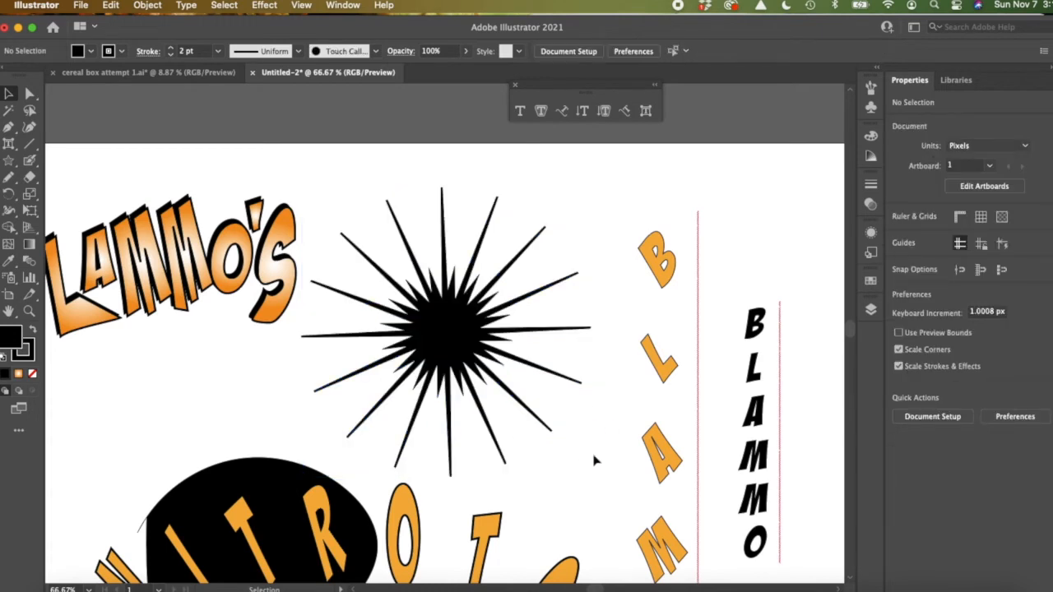
- Rotate the long-spiked star to about 146.8° so its spikes fall between those of the smaller star, and deselect it
click(463, 359)
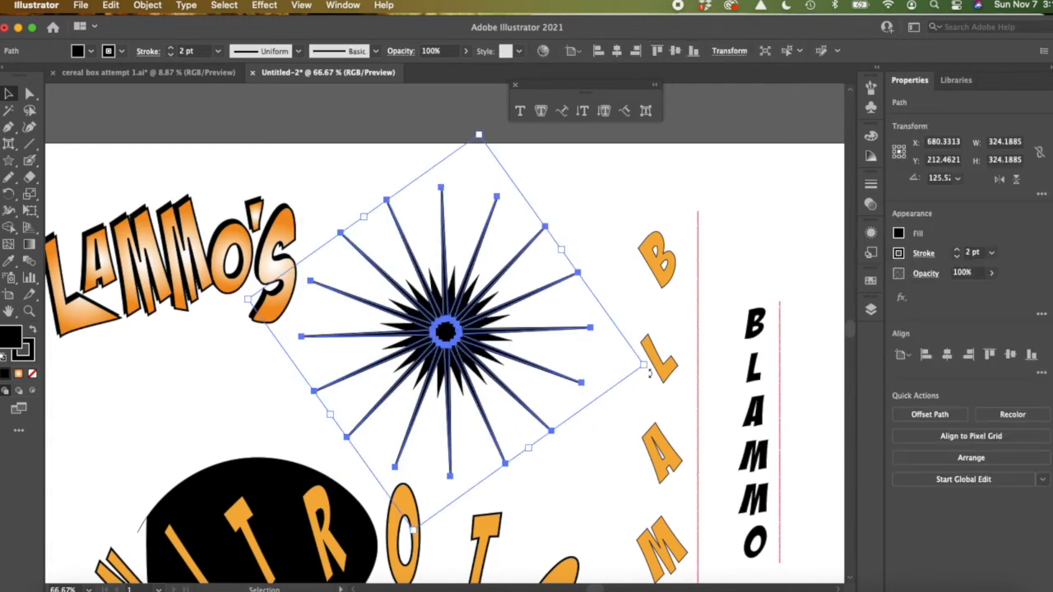
drag(646, 372, 598, 309)
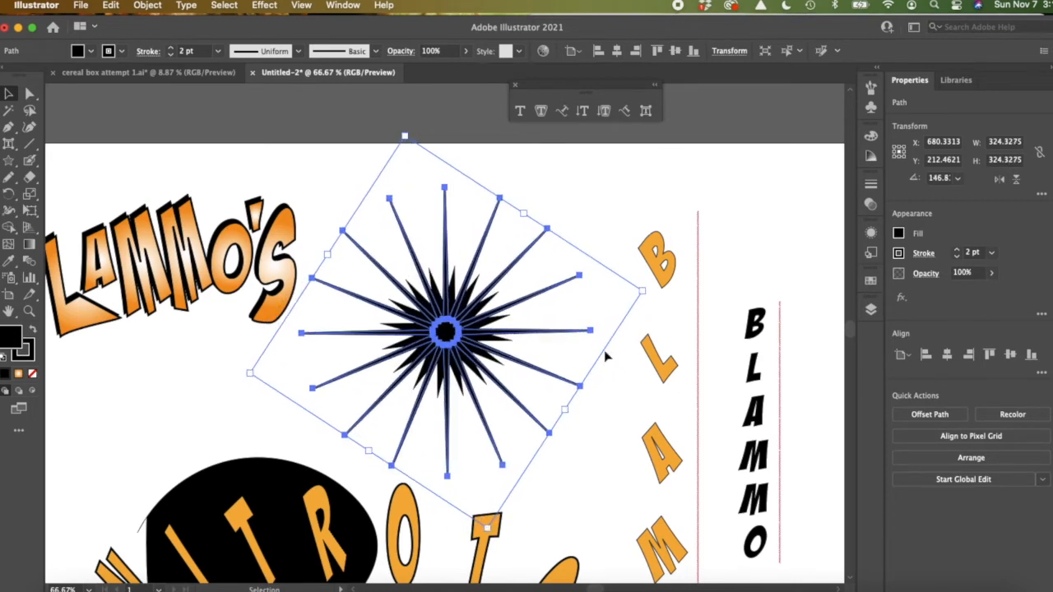
click(618, 451)
- Fill the long-spiked star with the light orange swatch R=251 G=176 B=59
click(450, 334)
click(898, 235)
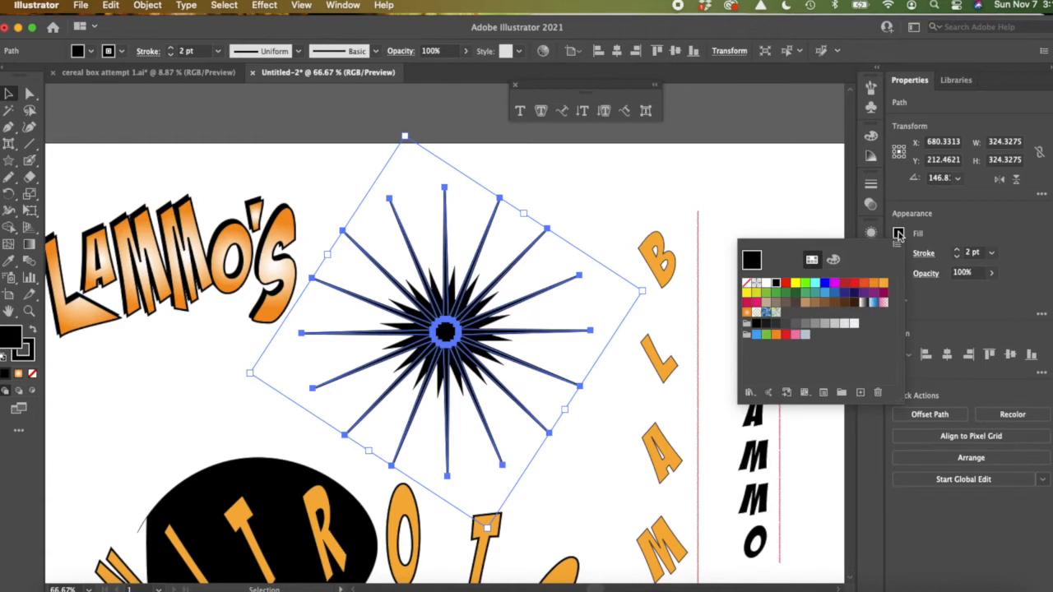
click(881, 283)
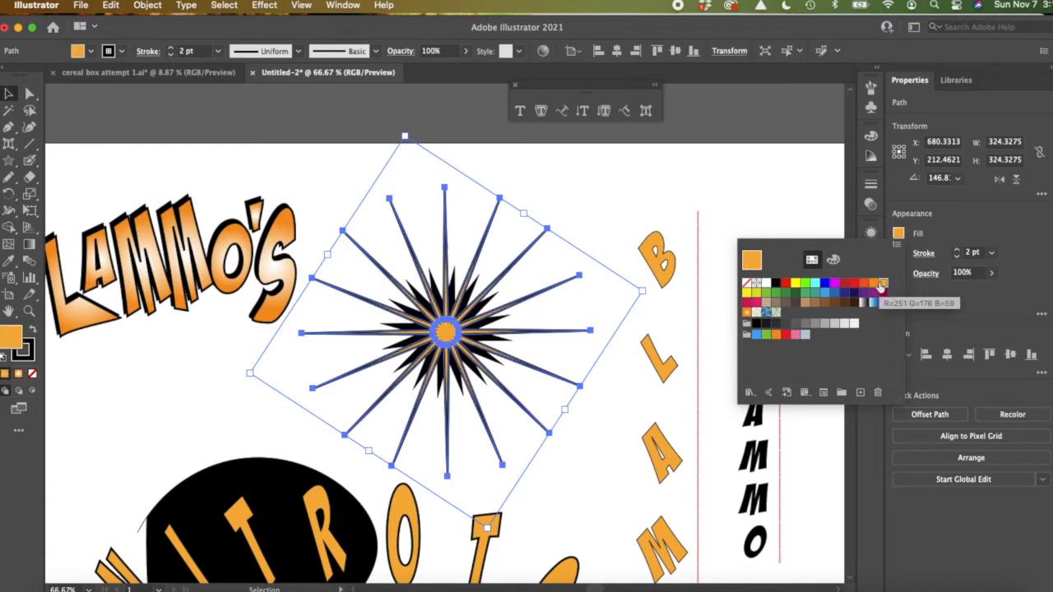
click(555, 294)
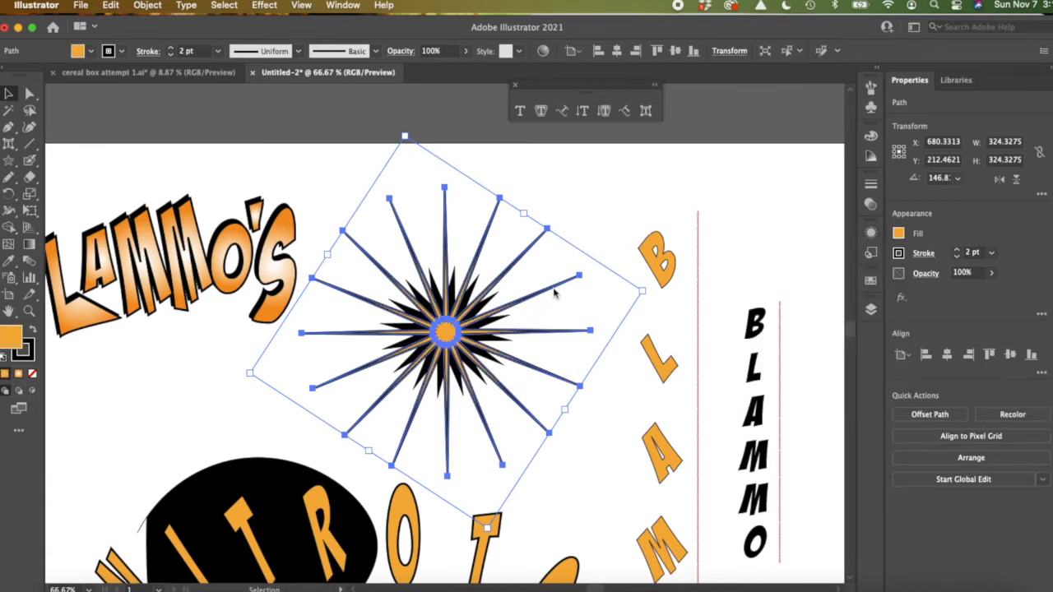
- Fill the smaller inner star with bright yellow and deselect it
click(494, 306)
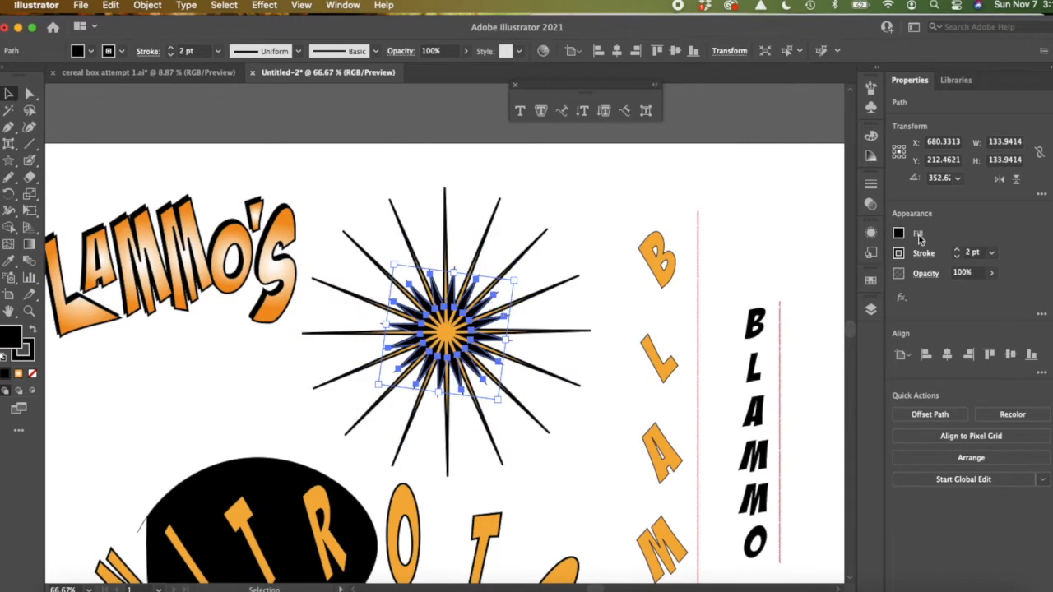
click(898, 235)
click(795, 283)
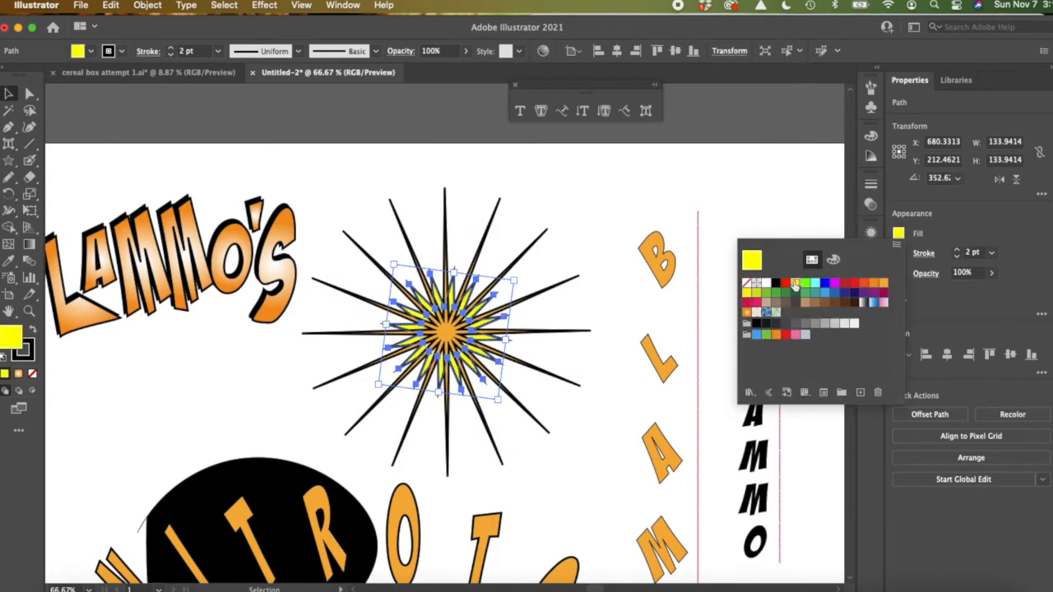
click(588, 455)
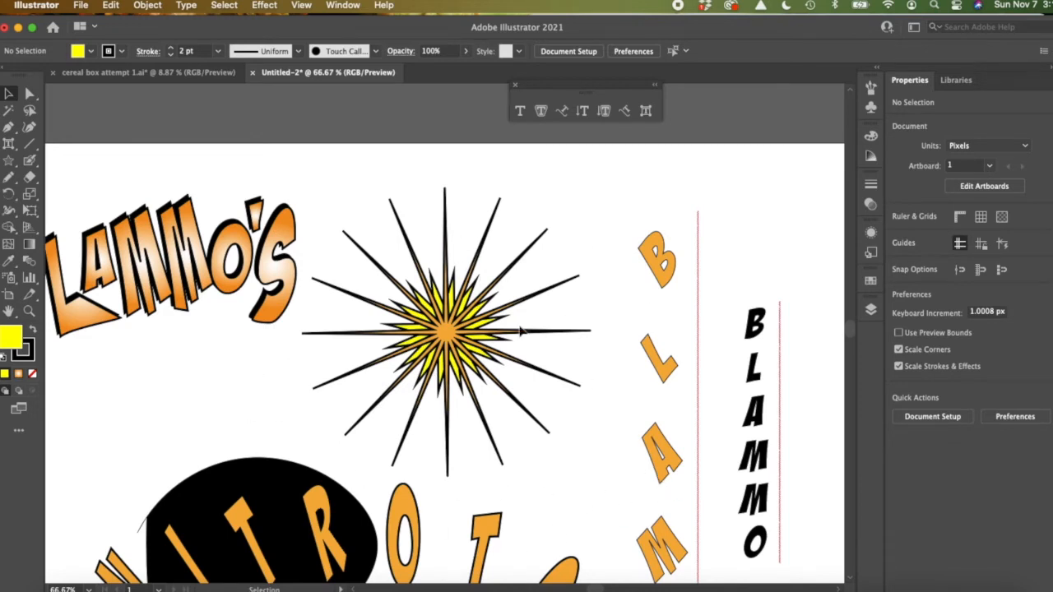
- Reduce the orange long-spiked star's stroke to 0.75 pt and deselect it
click(446, 339)
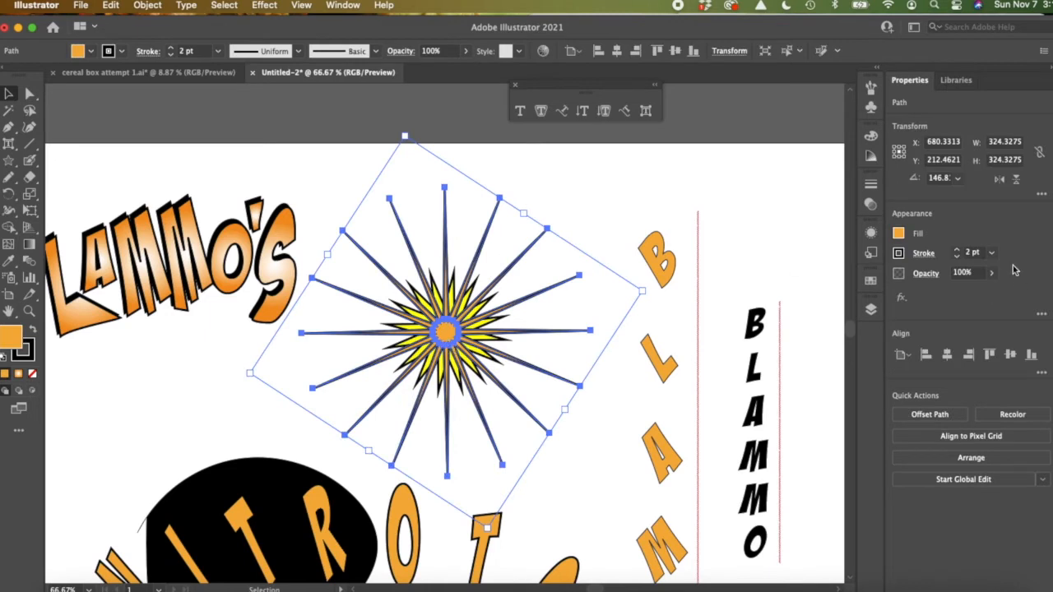
click(956, 258)
click(956, 258)
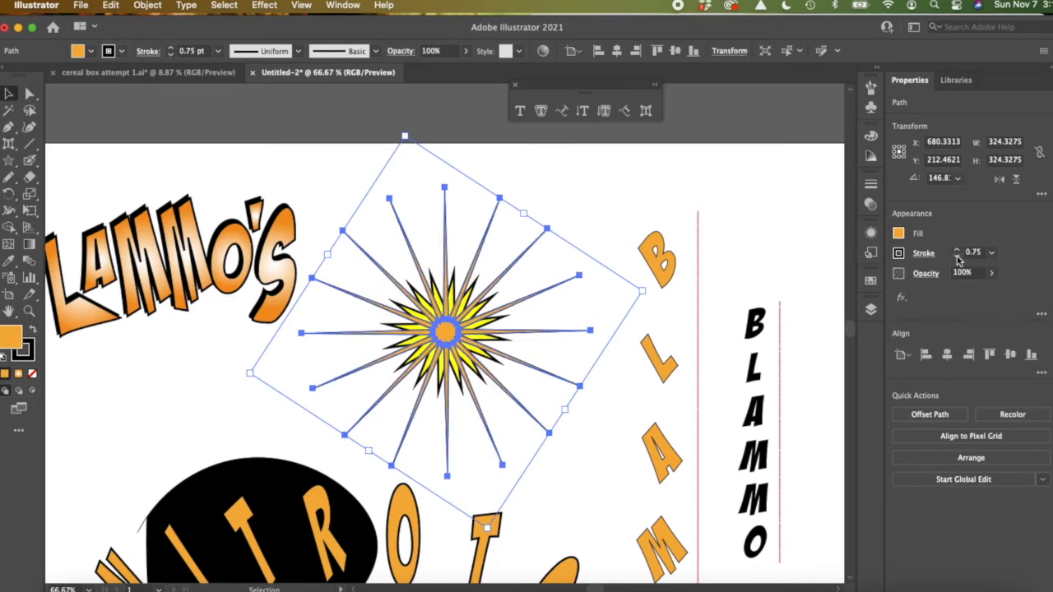
click(616, 418)
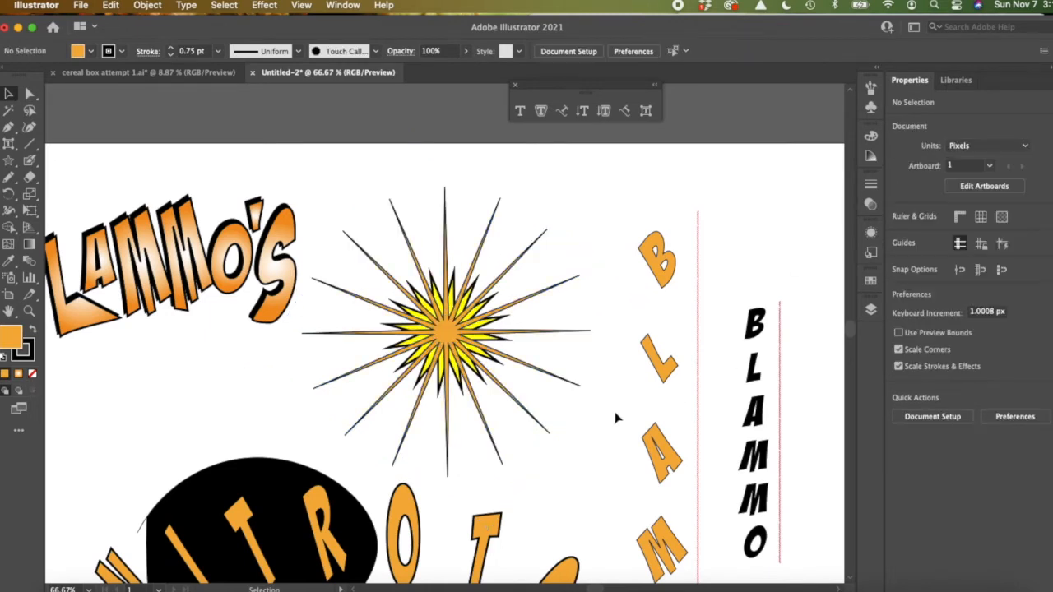
- Reduce the yellow inner star's stroke to 1 pt and deselect it
click(492, 308)
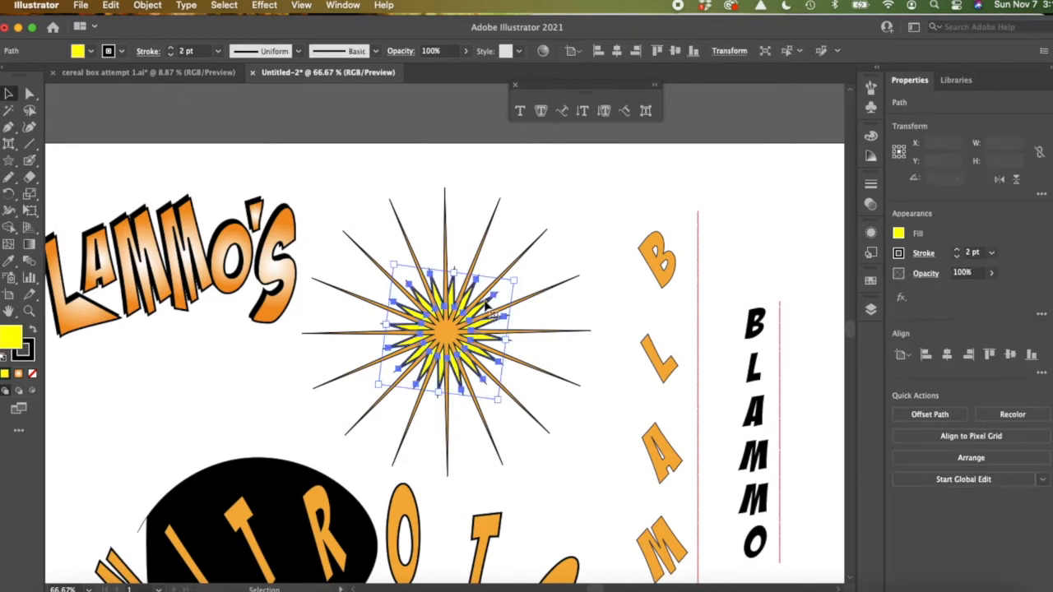
click(957, 257)
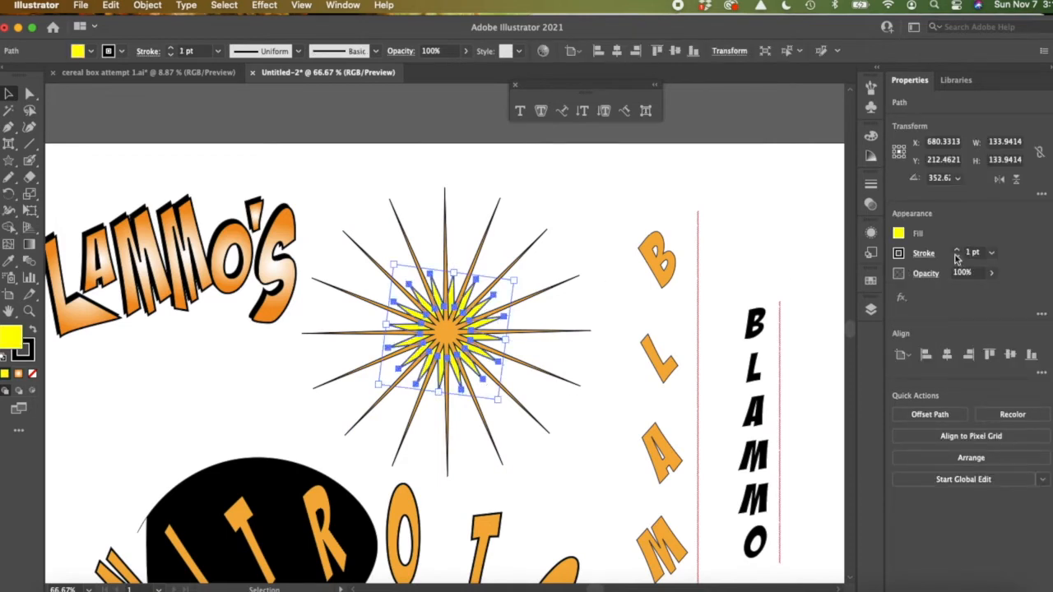
click(613, 403)
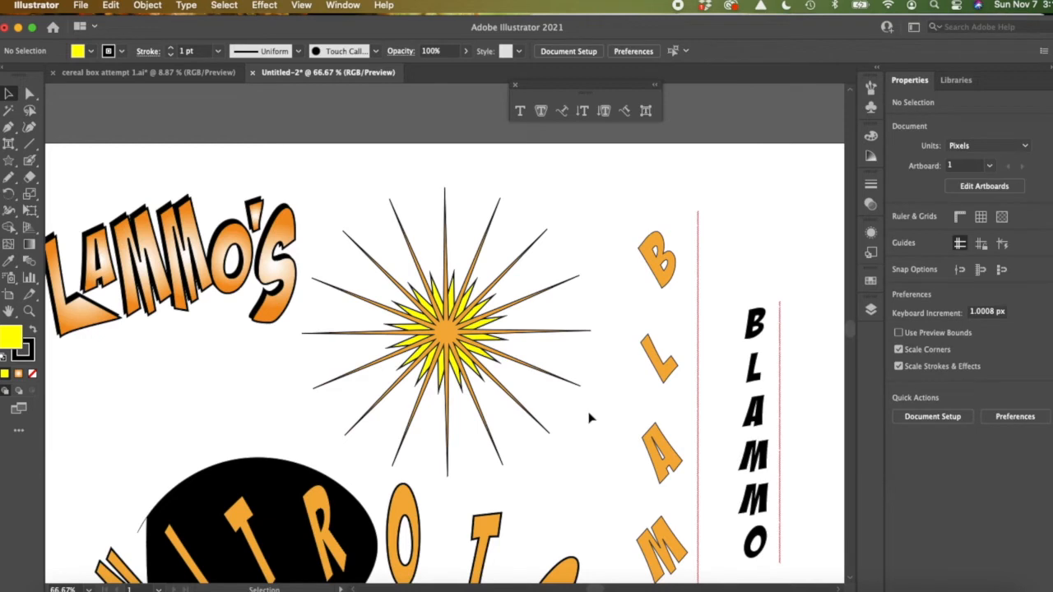
- Create a copy of the orange long-spiked star rotated by about 16° around its centre
click(450, 338)
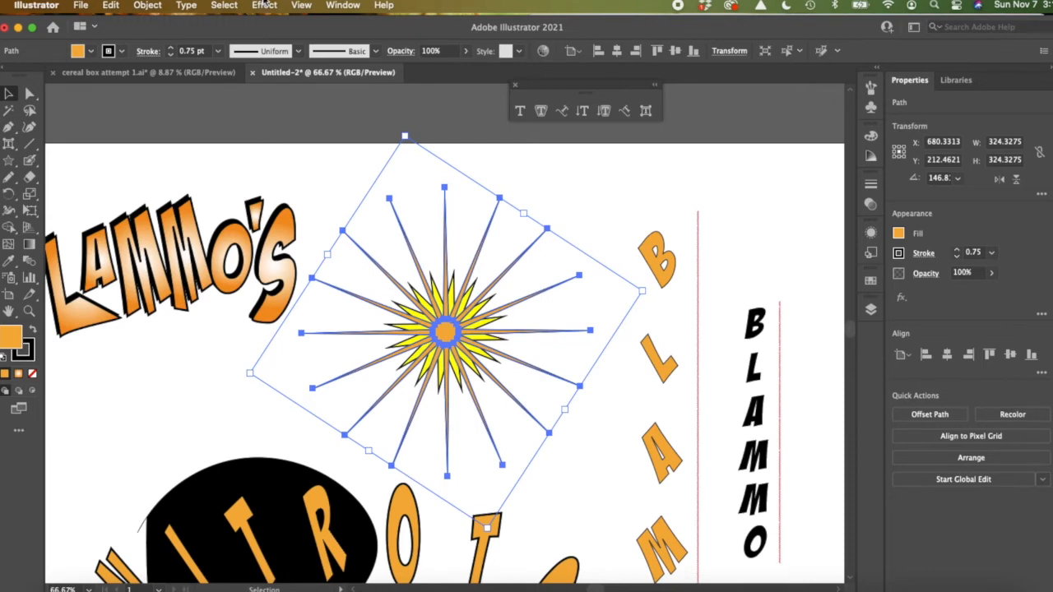
click(149, 5)
mouse_move(155, 29)
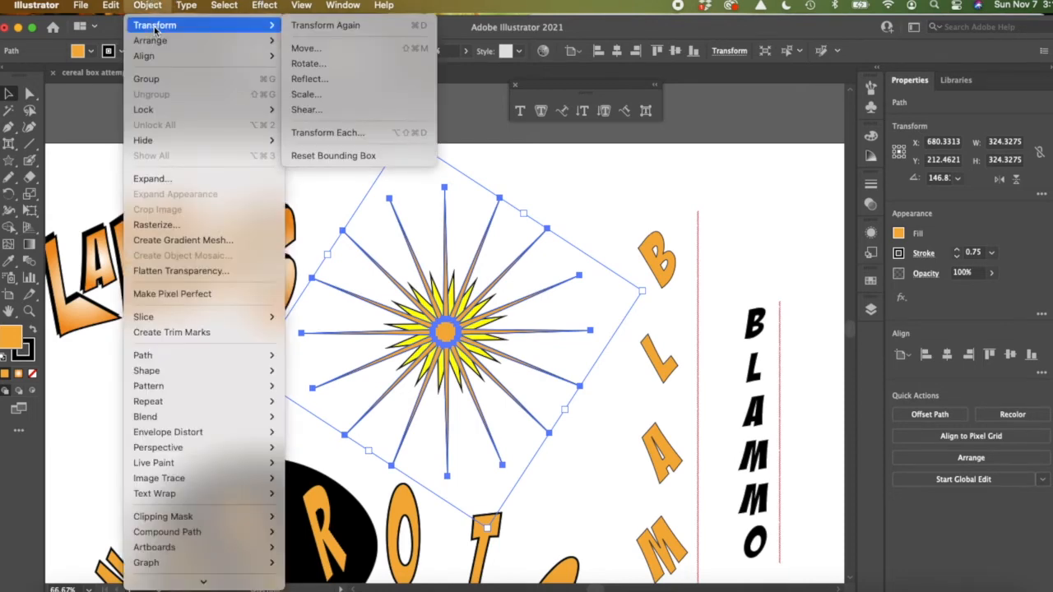
click(332, 64)
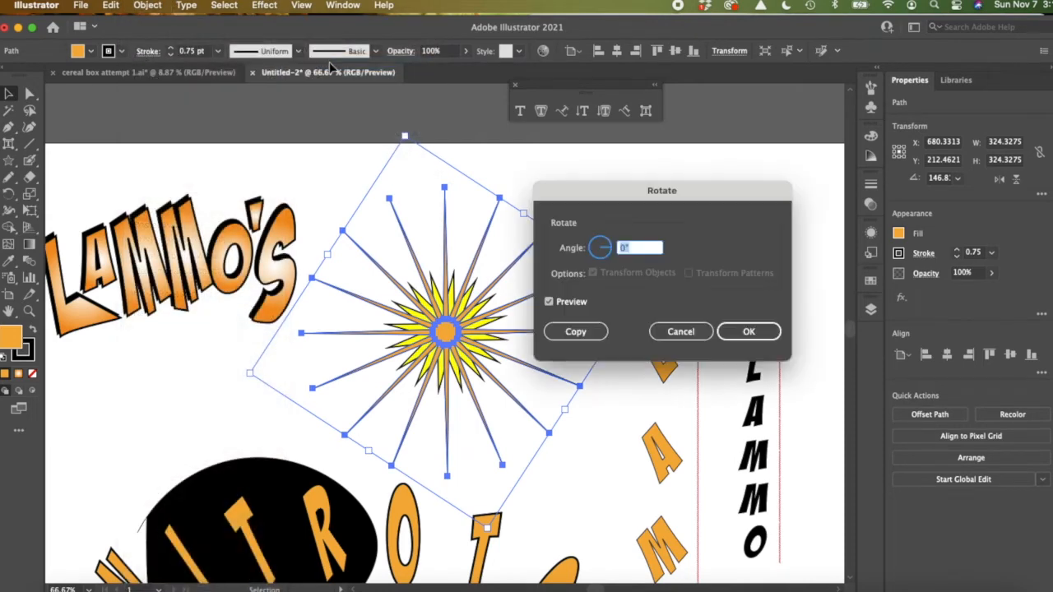
click(605, 250)
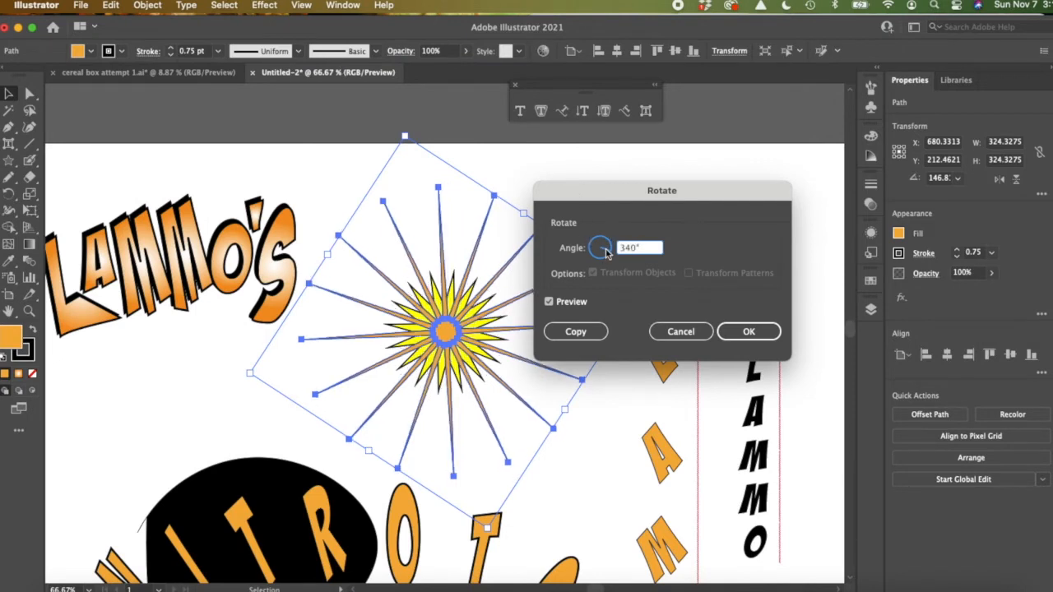
text(1)
key(BackSpace)
key(BackSpace)
click(569, 332)
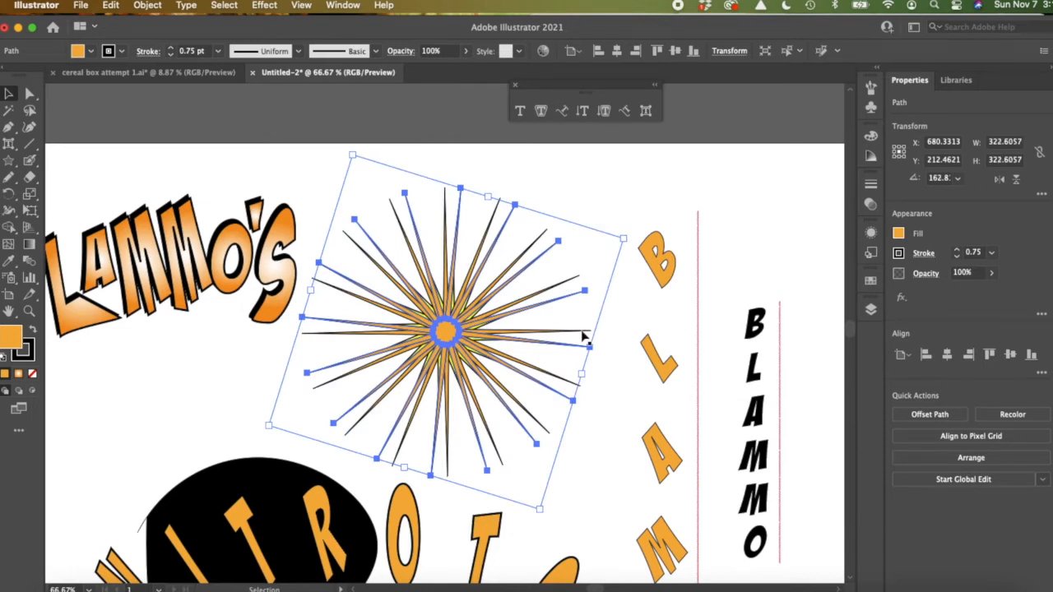
- Repeat the rotated copy several times to build a dense circular burst of orange spikes, and clear the selection
key(a)
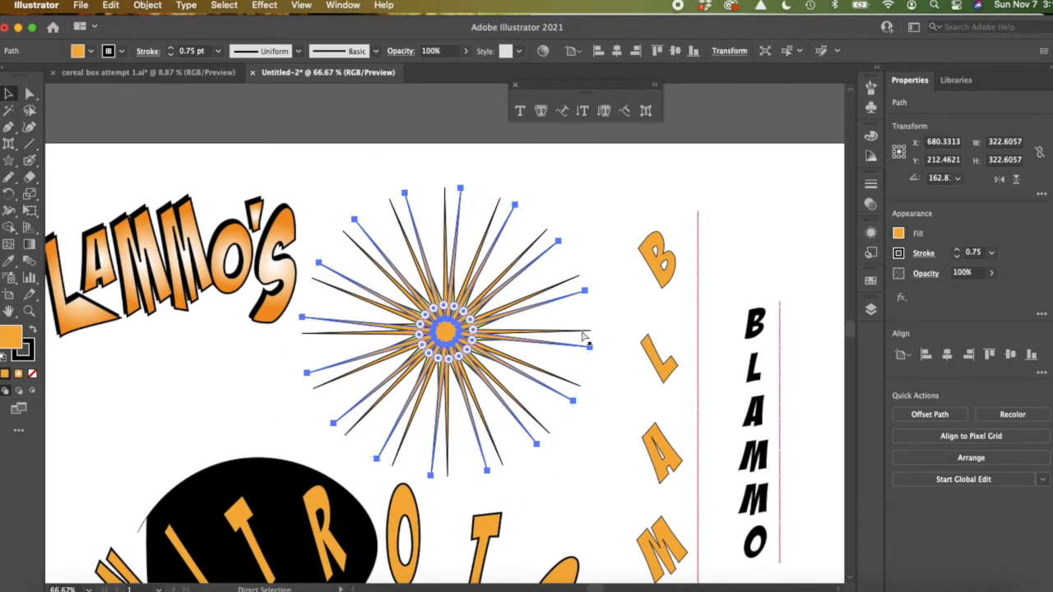
key(super+d)
key(super+d)
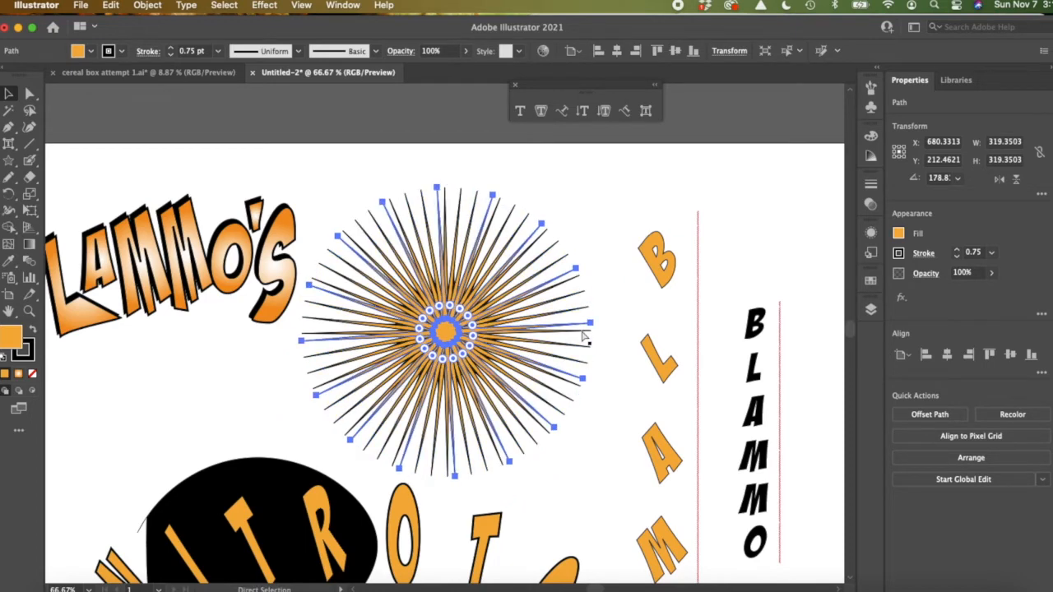
key(super+d)
key(super+d)
key(v)
click(605, 442)
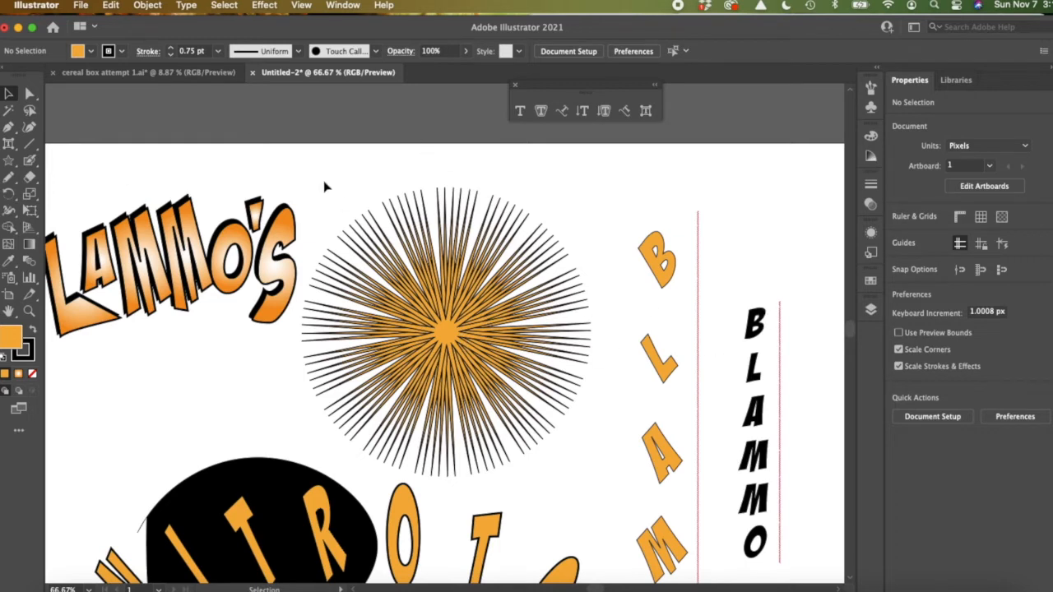
- Group everything caught by a selection marquee around the starburst, try moving the group, and undo that move
drag(345, 188, 611, 475)
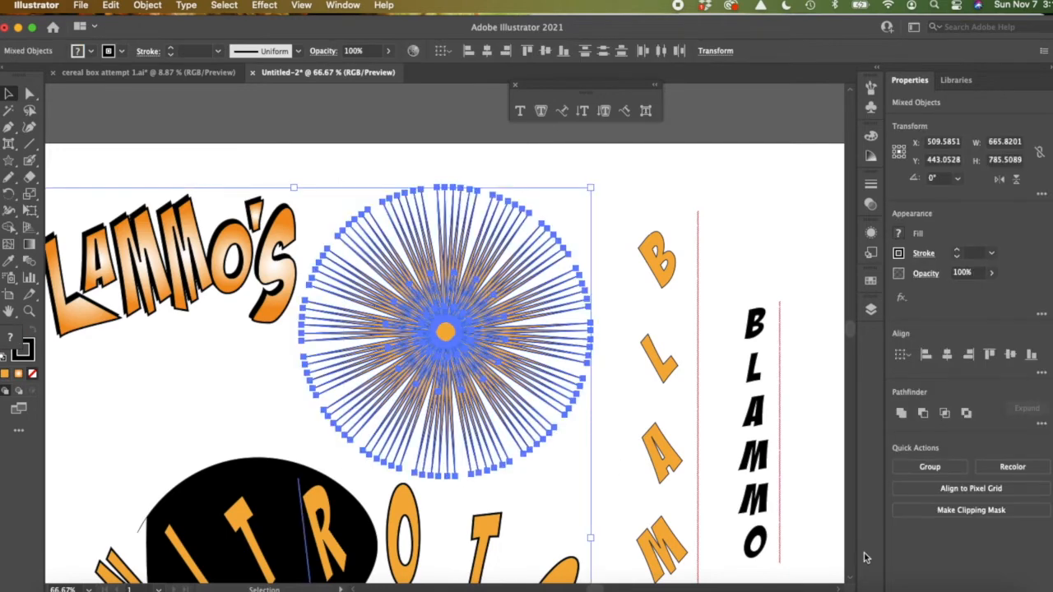
click(929, 466)
drag(444, 334, 499, 344)
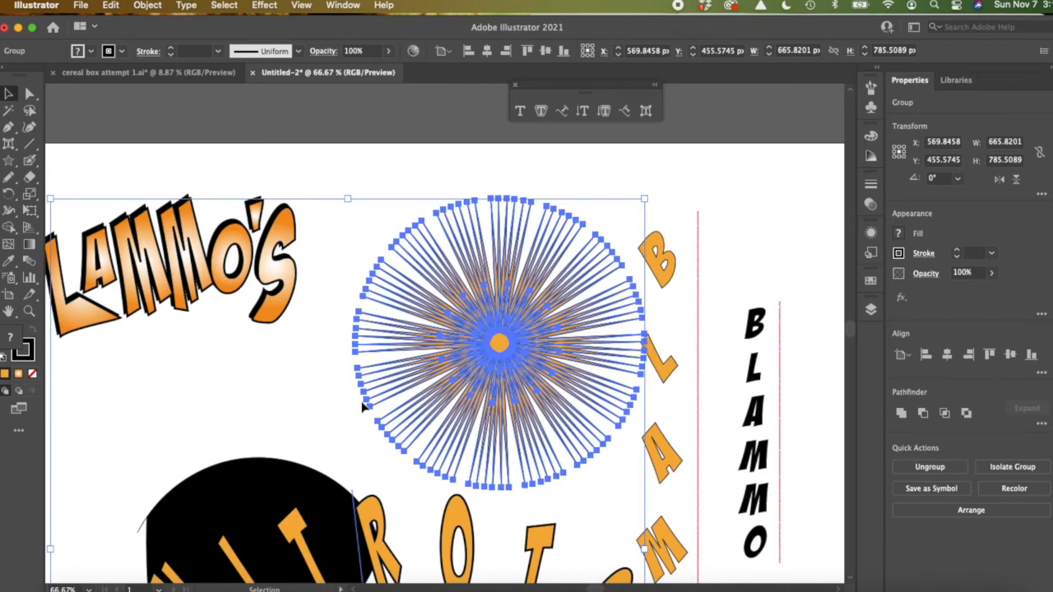
key(super+z)
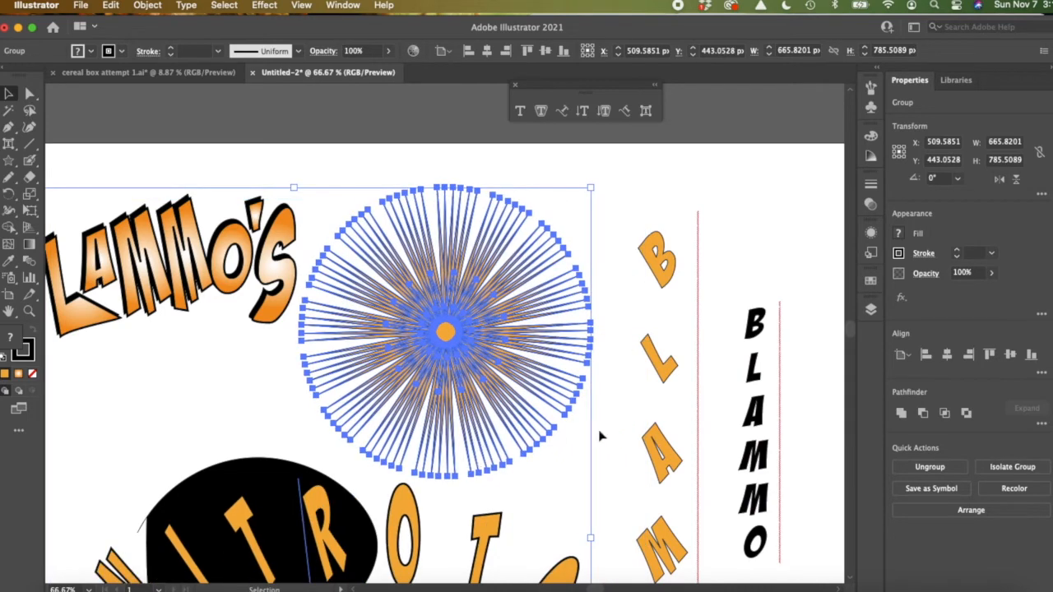
- Ungroup the starburst from the curved lettering that was included in the group, and deselect everything
click(618, 436)
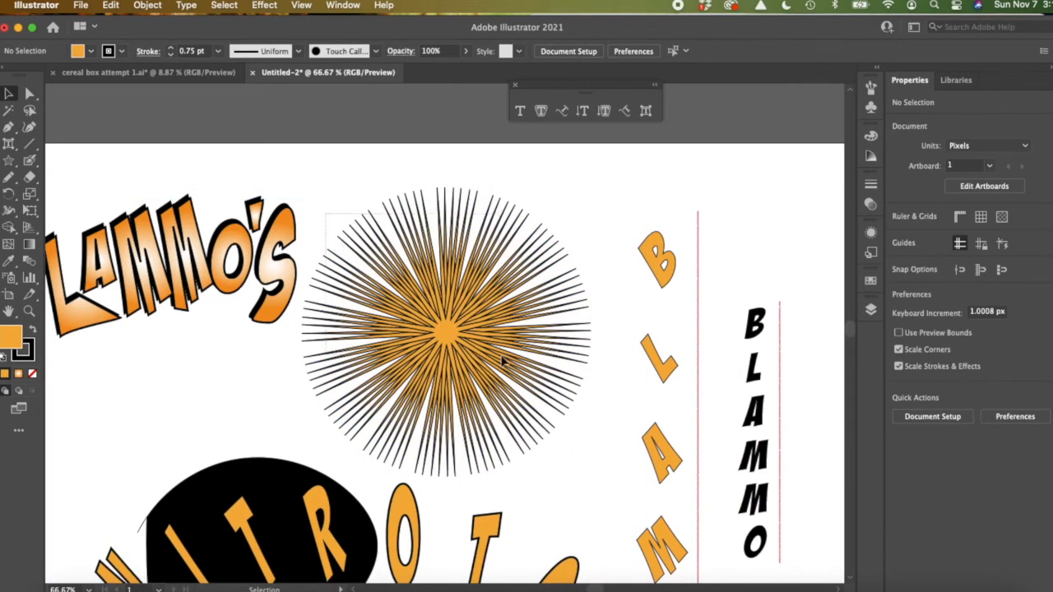
click(559, 396)
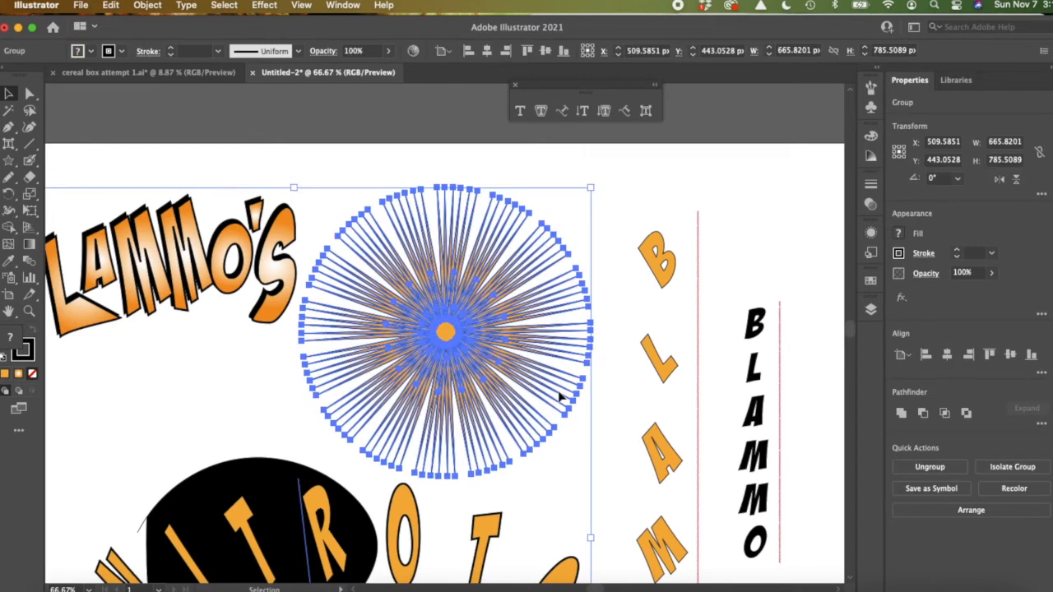
click(618, 435)
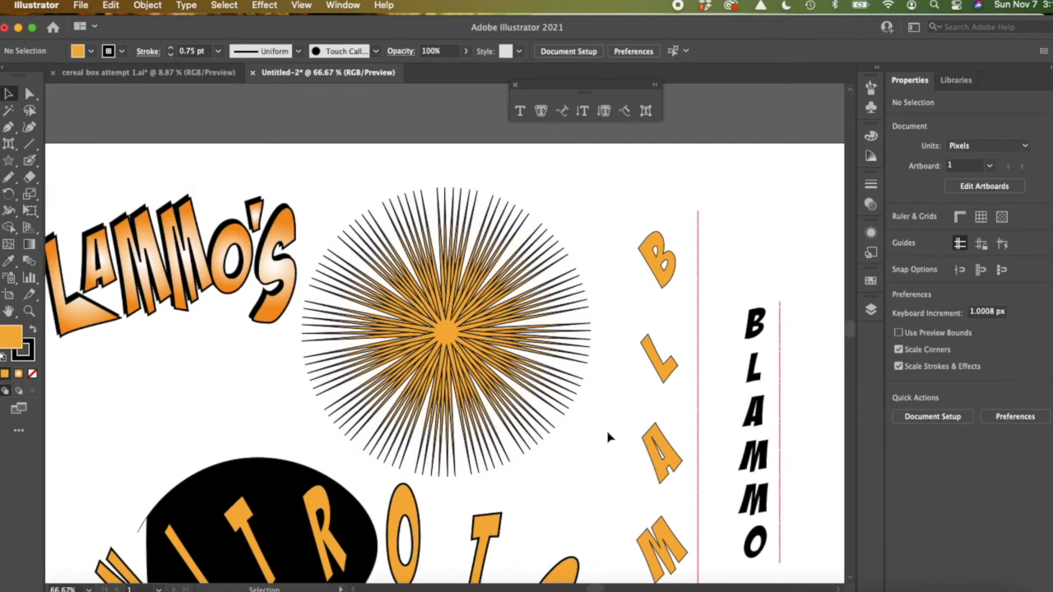
click(481, 536)
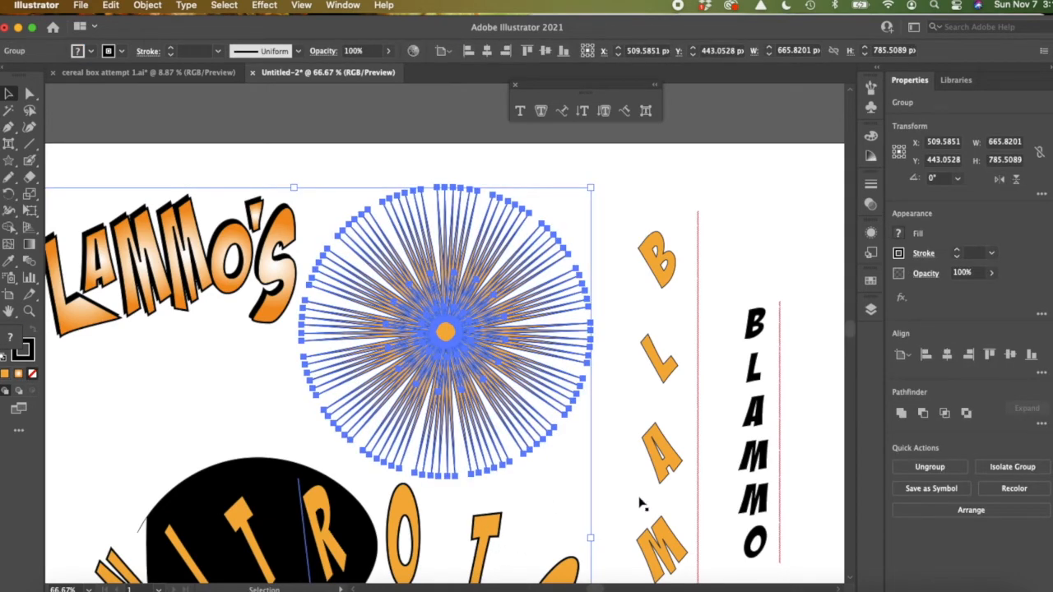
click(929, 467)
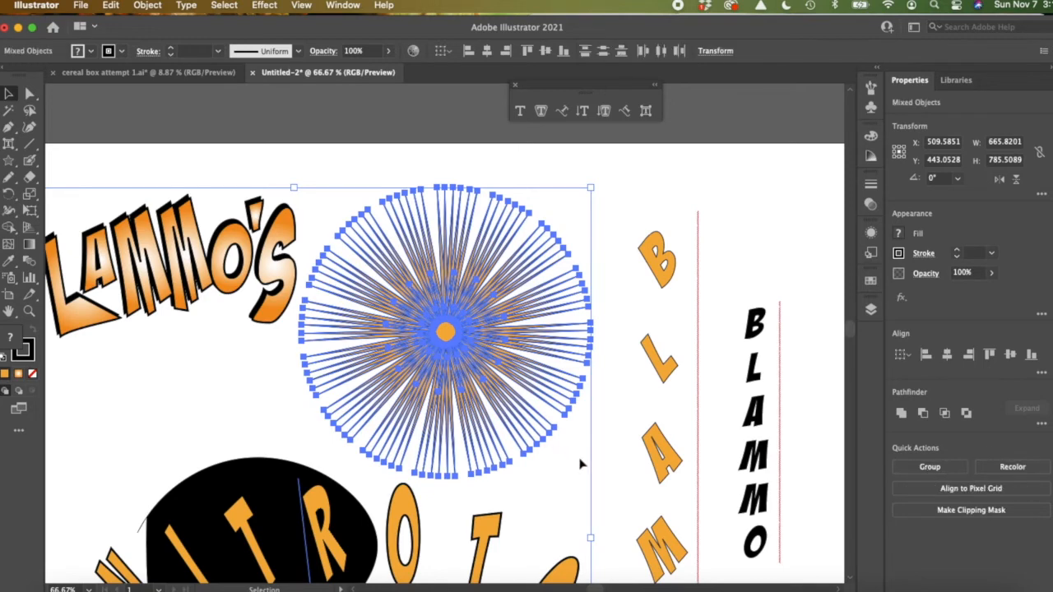
click(623, 465)
- Select all the starburst's star paths without the curved lettering and group them
drag(490, 539, 455, 556)
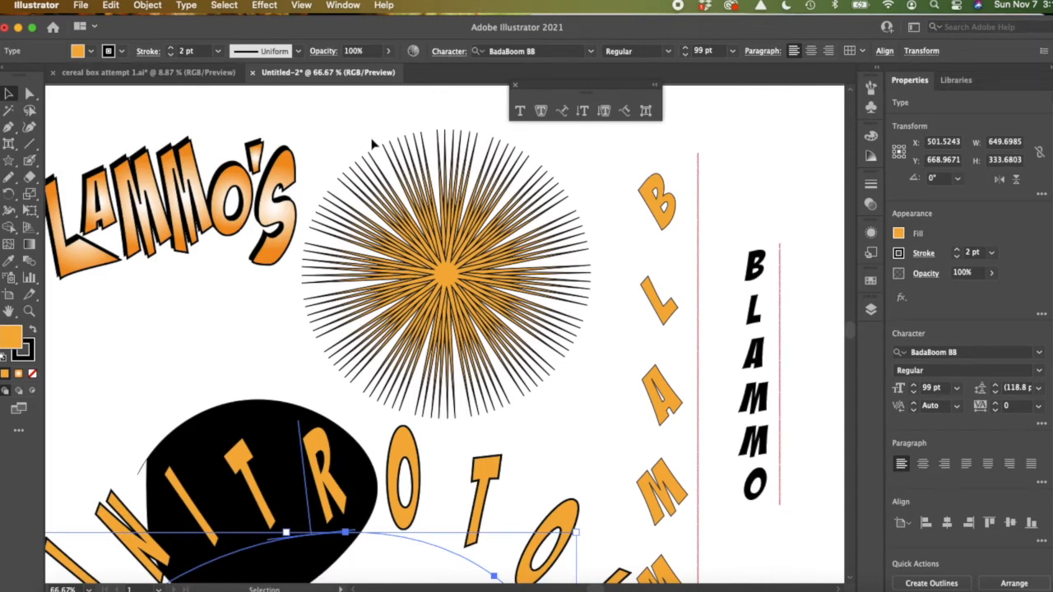
click(479, 306)
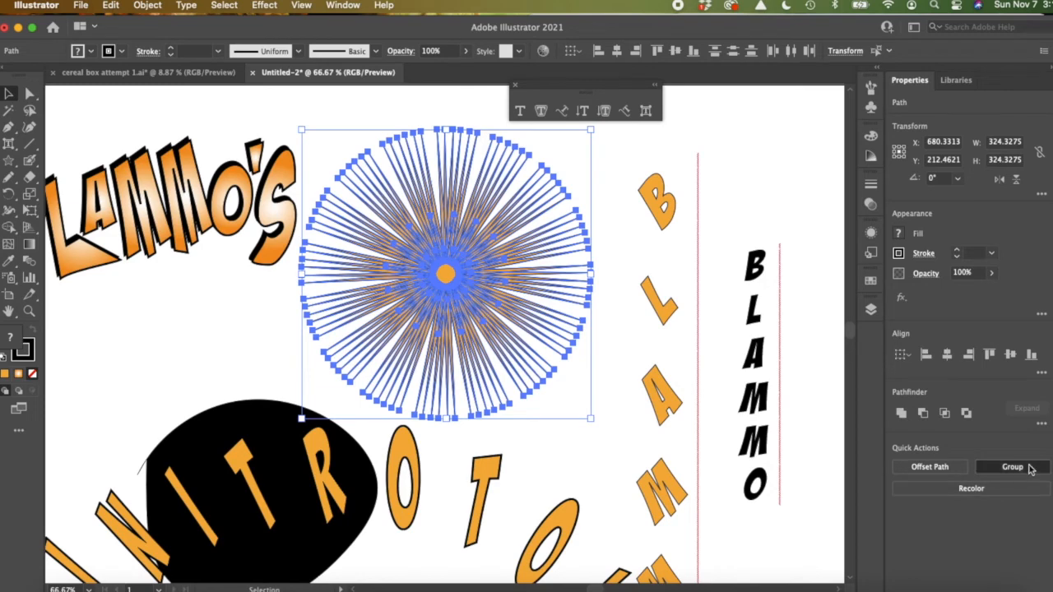
click(1027, 468)
click(609, 328)
click(475, 335)
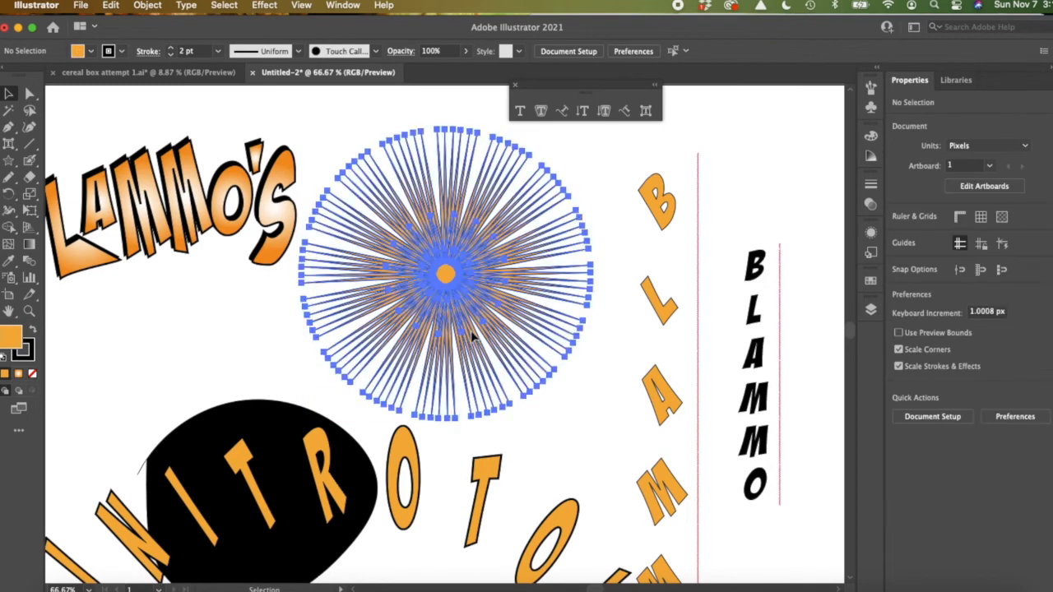
- Shrink the starburst group, place it over the BLAMMO'S lettering, and resize it to about 244 by 231 px
drag(592, 419, 512, 352)
click(577, 330)
drag(379, 243, 136, 219)
scroll(136, 219, left, 5)
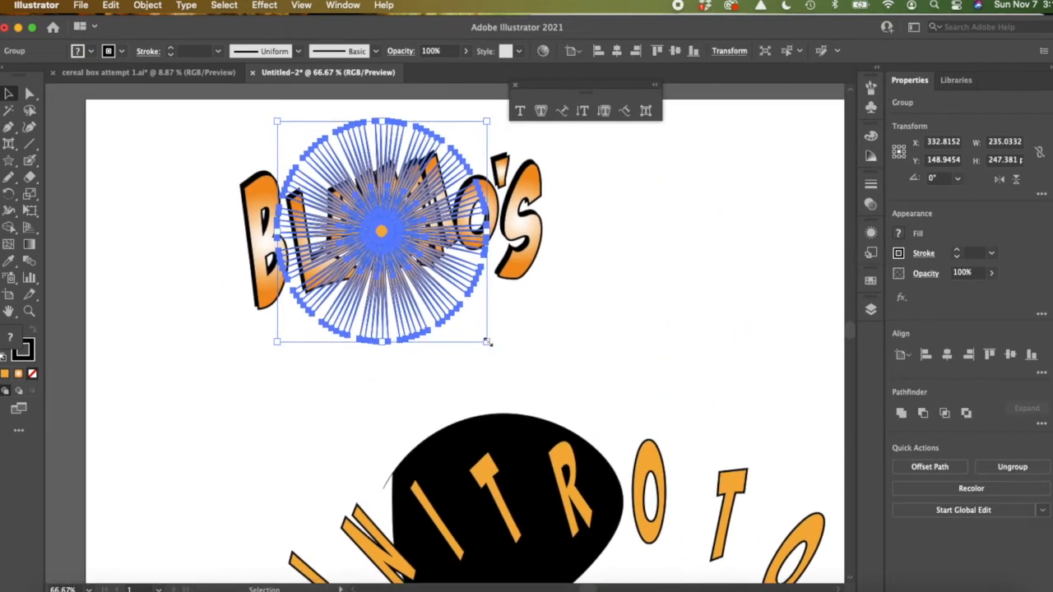
mouse_move(487, 342)
mouse_down()
mouse_move(587, 369)
mouse_move(495, 331)
mouse_up()
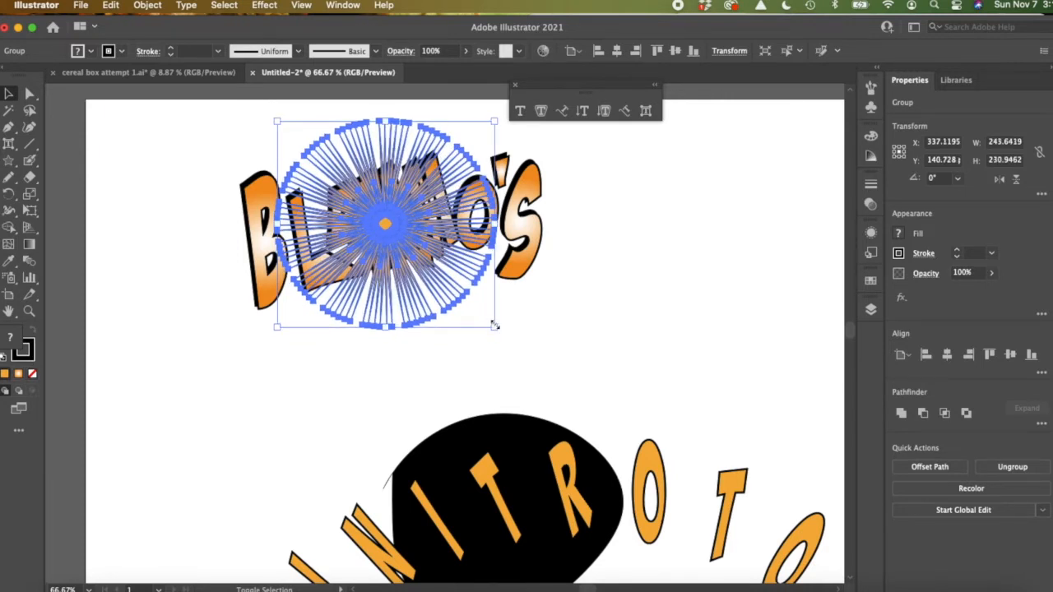
- Enlarge the starburst group to about 358 by 339 px so it spans the full BLAMMO'S lettering
drag(493, 326, 546, 375)
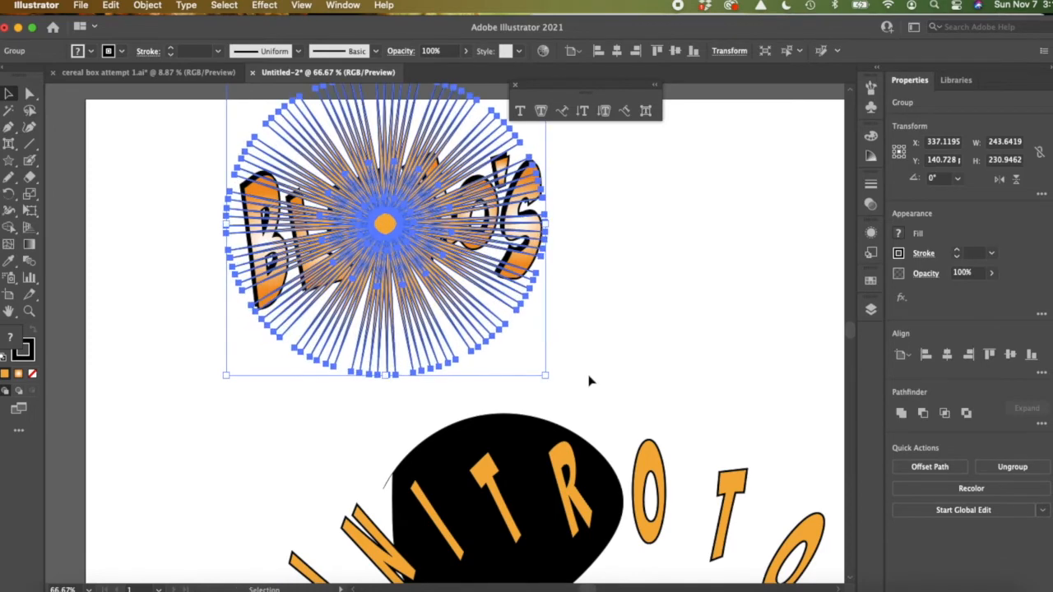
click(641, 369)
drag(391, 228, 393, 231)
click(387, 223)
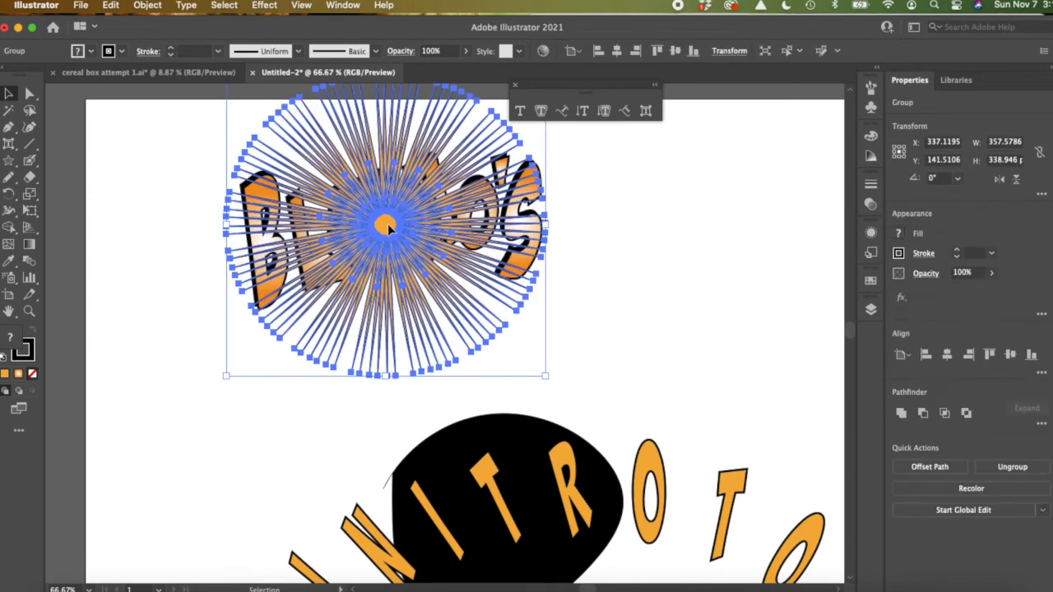
- Send the starburst group to the back, behind the BLAMMO'S lettering, and deselect it
scroll(388, 226, up, 3)
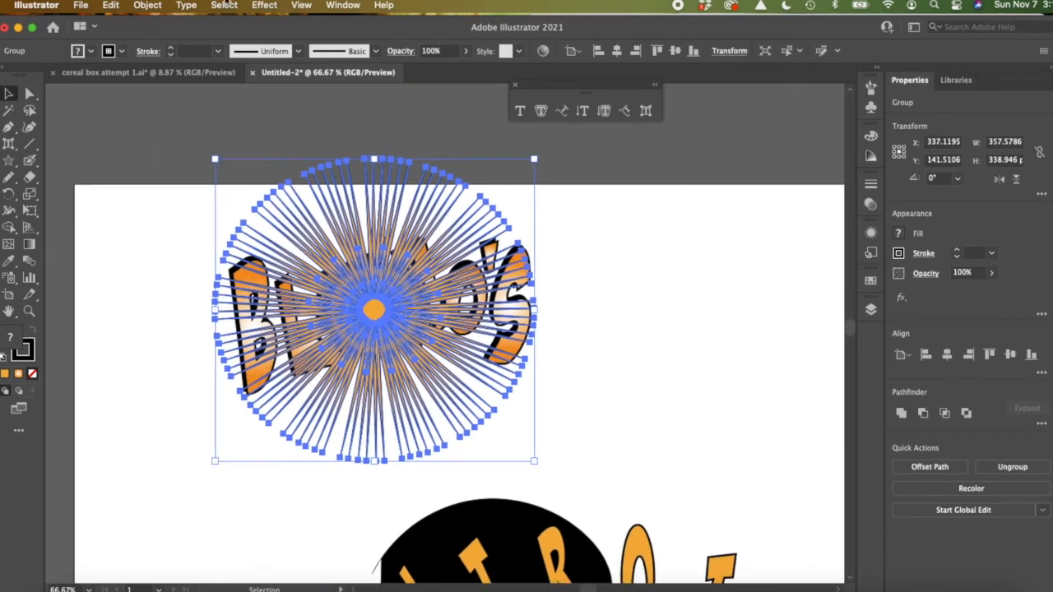
click(148, 5)
mouse_move(205, 40)
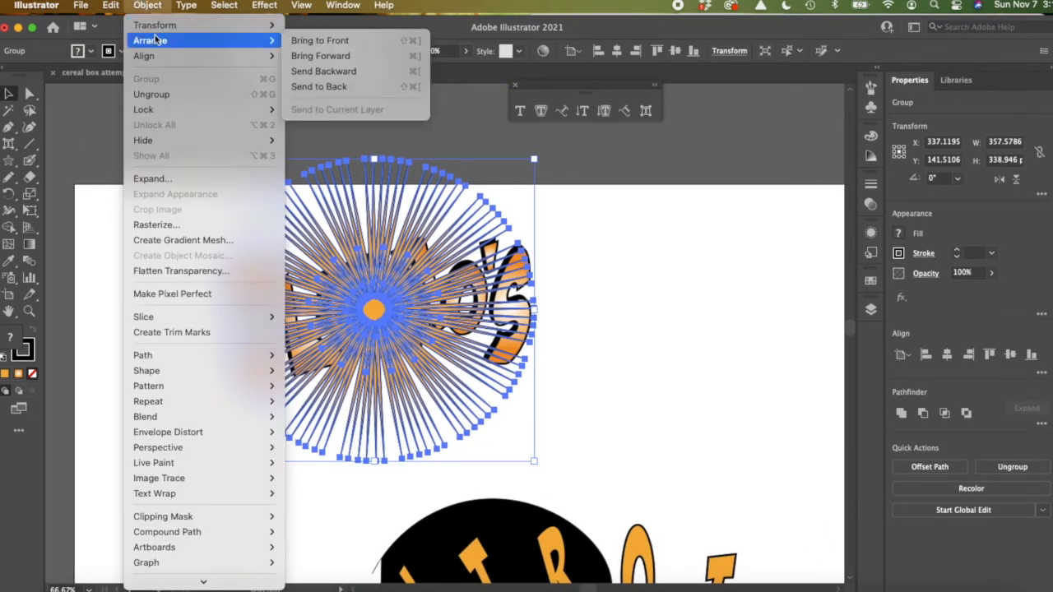
click(357, 88)
click(645, 376)
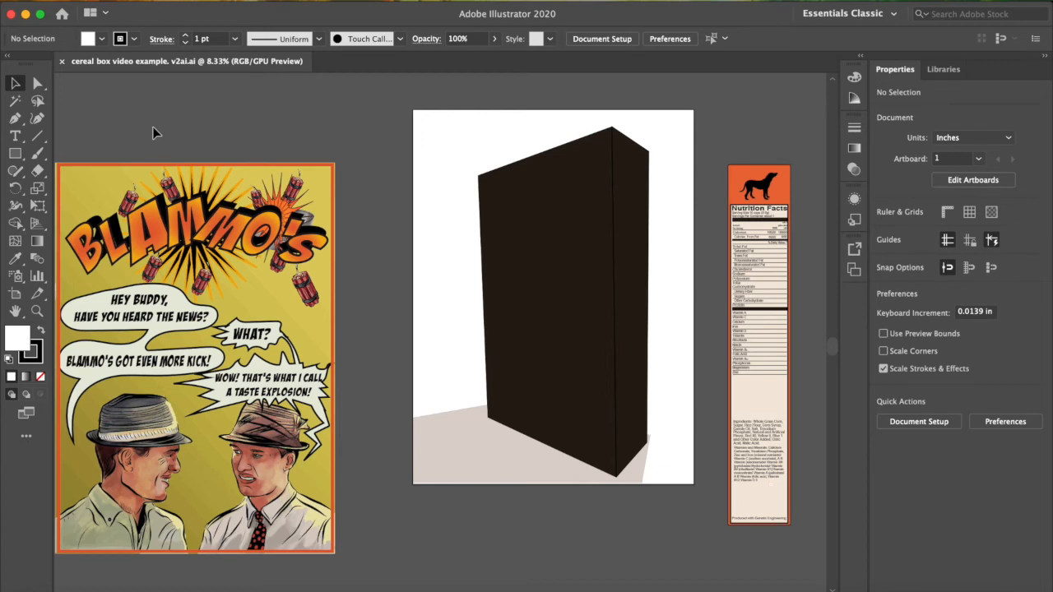
- Group all the cereal box front artwork and flatten its transparency with text and strokes converted to outlines, keeping 300 and 150 ppi resolutions
drag(83, 119, 347, 560)
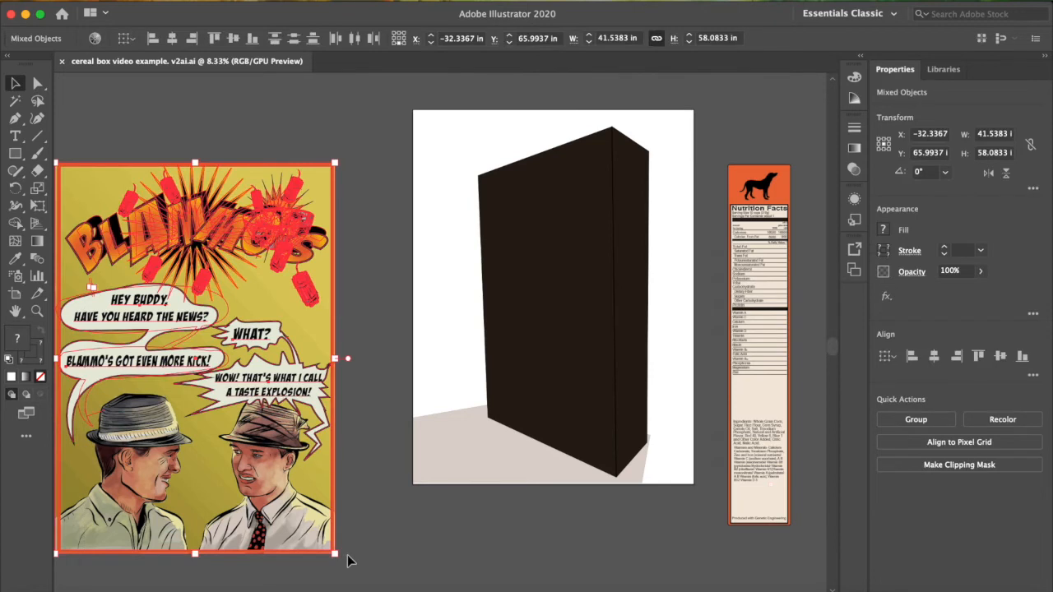
click(915, 421)
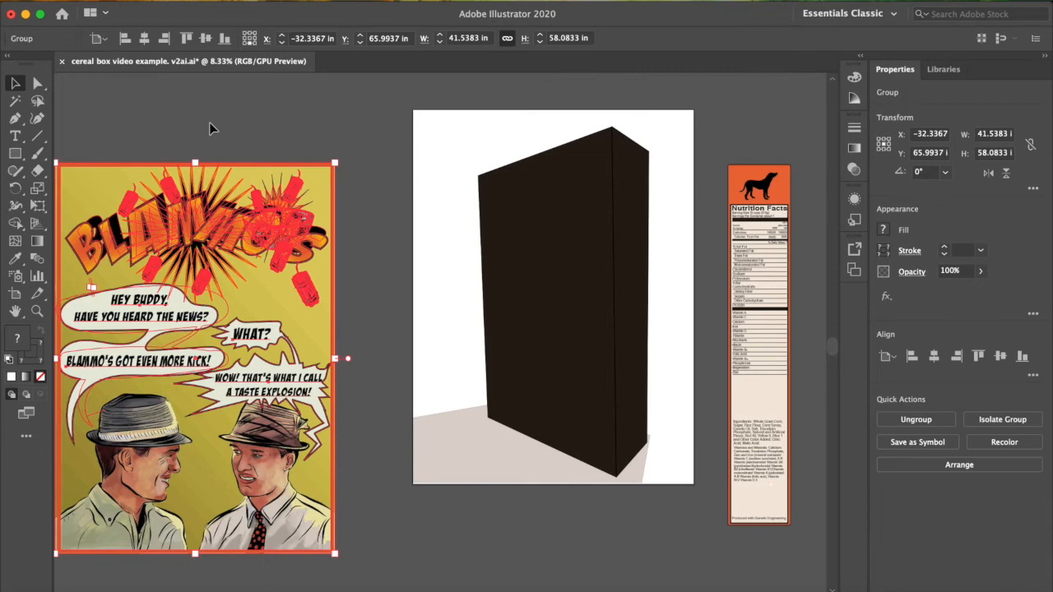
click(177, 1)
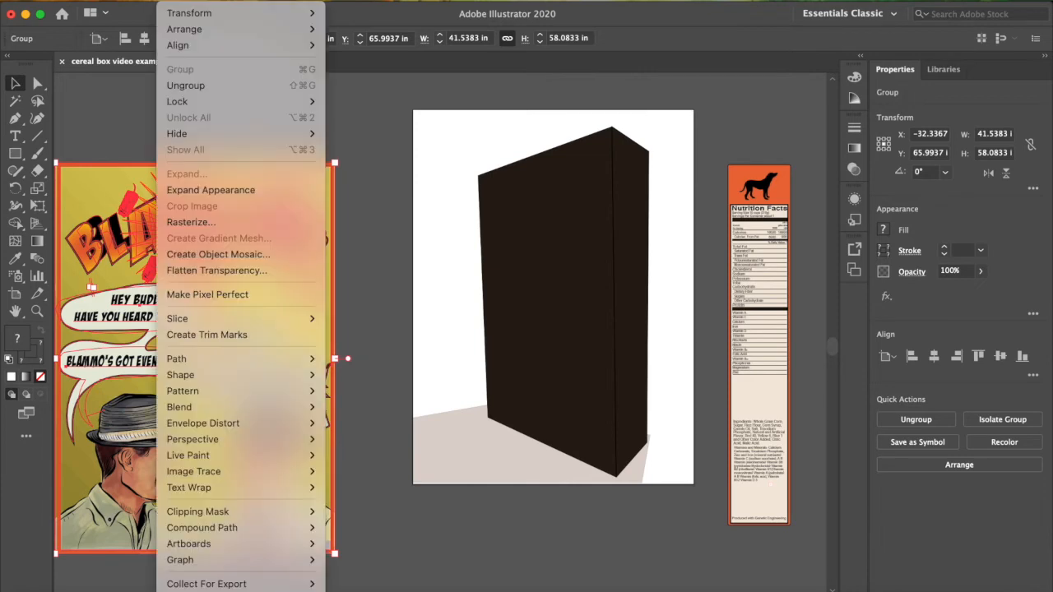
click(225, 271)
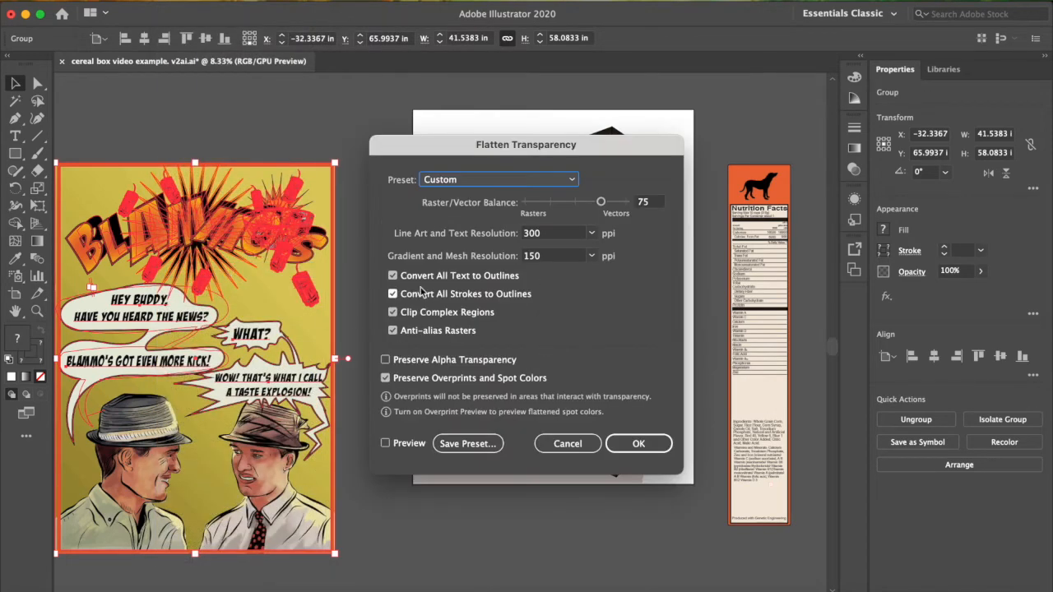
click(393, 276)
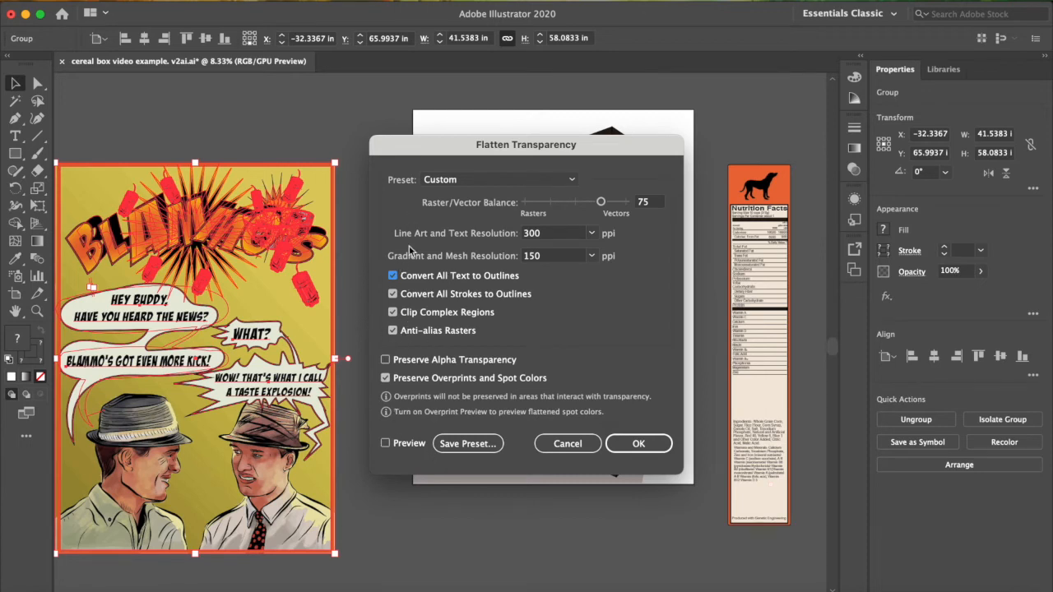
click(642, 446)
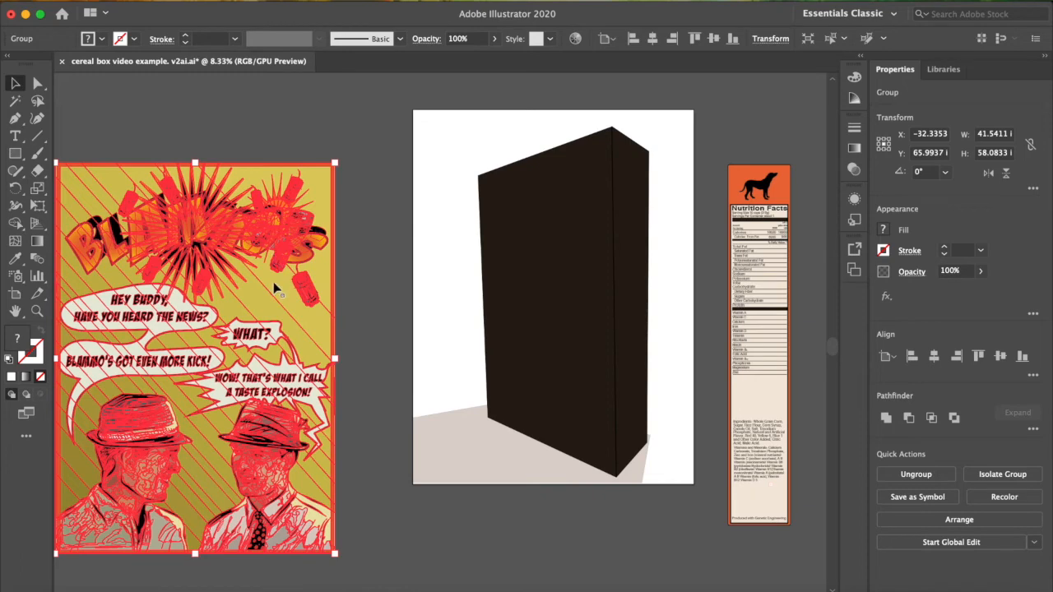
click(365, 160)
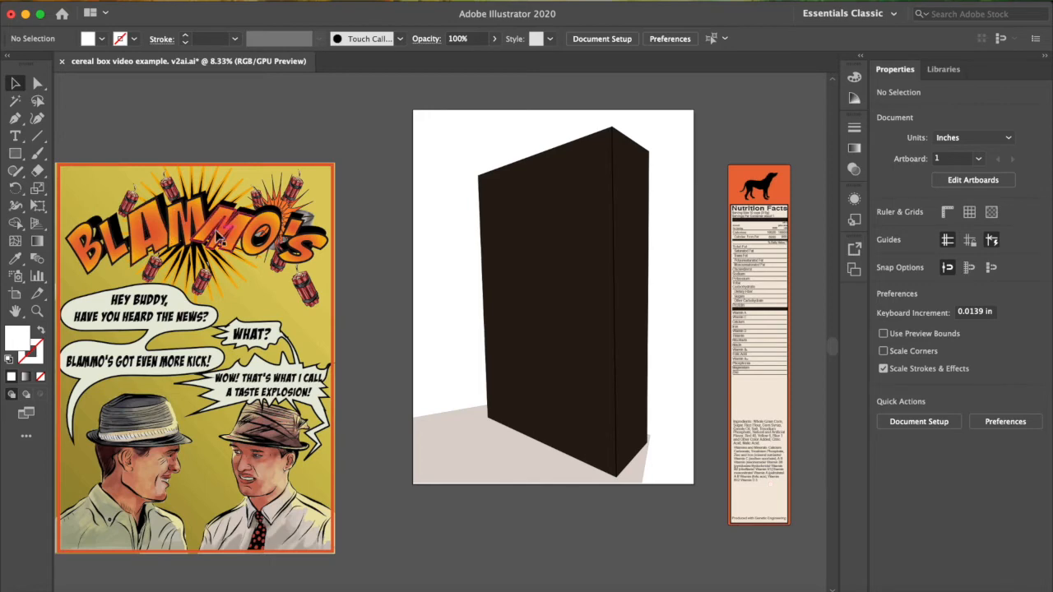
- Move the flattened front artwork over the black cereal box and lower its opacity to 38%
drag(246, 232, 449, 177)
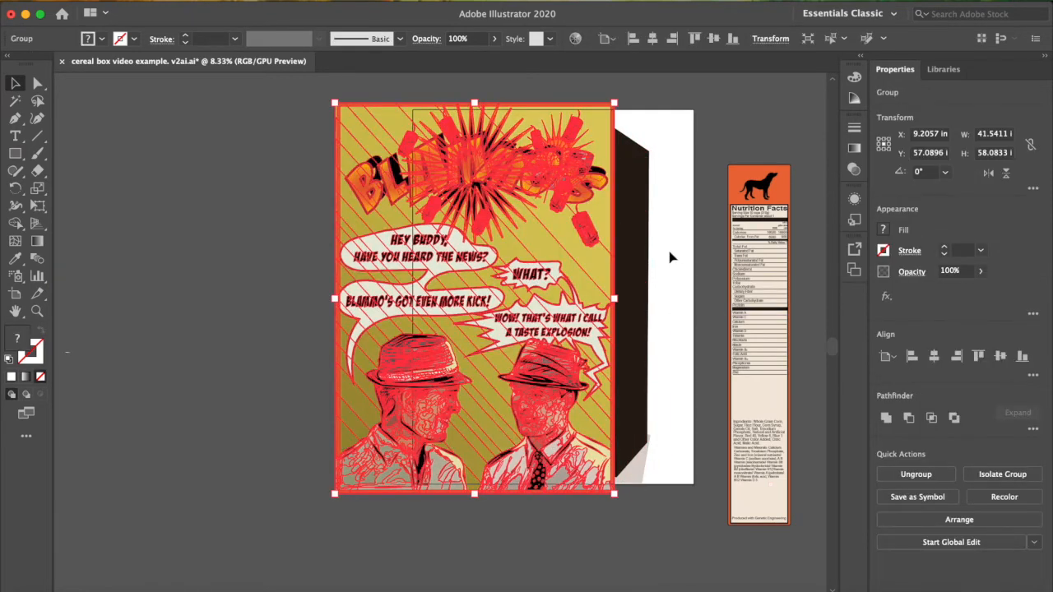
click(982, 272)
click(944, 290)
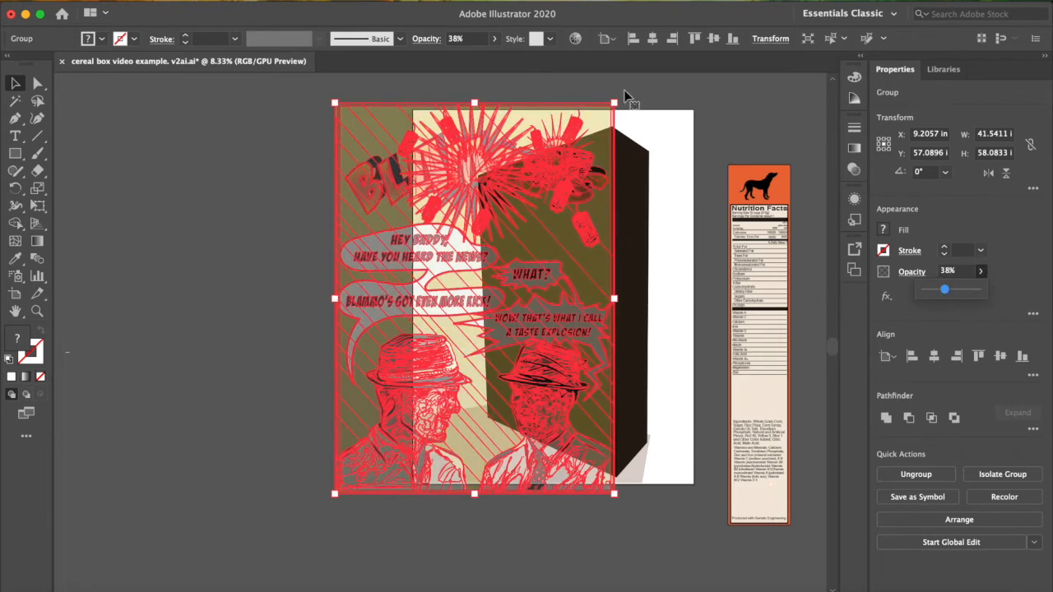
- Use Free Distort to pull the artwork's two right corners in to the vertical front edge of the box
click(38, 190)
click(44, 195)
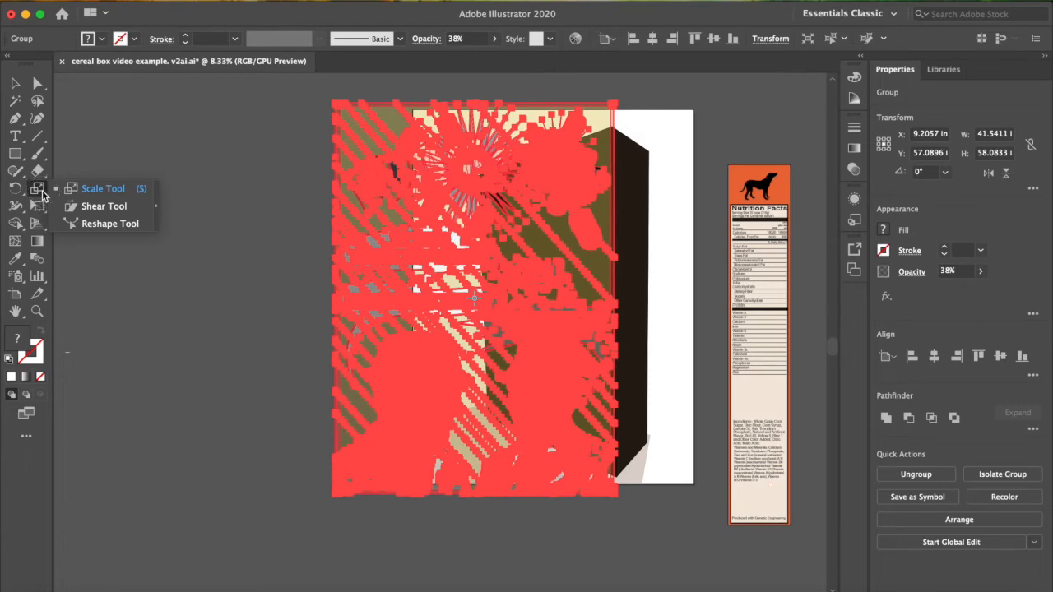
click(39, 207)
drag(39, 207, 197, 213)
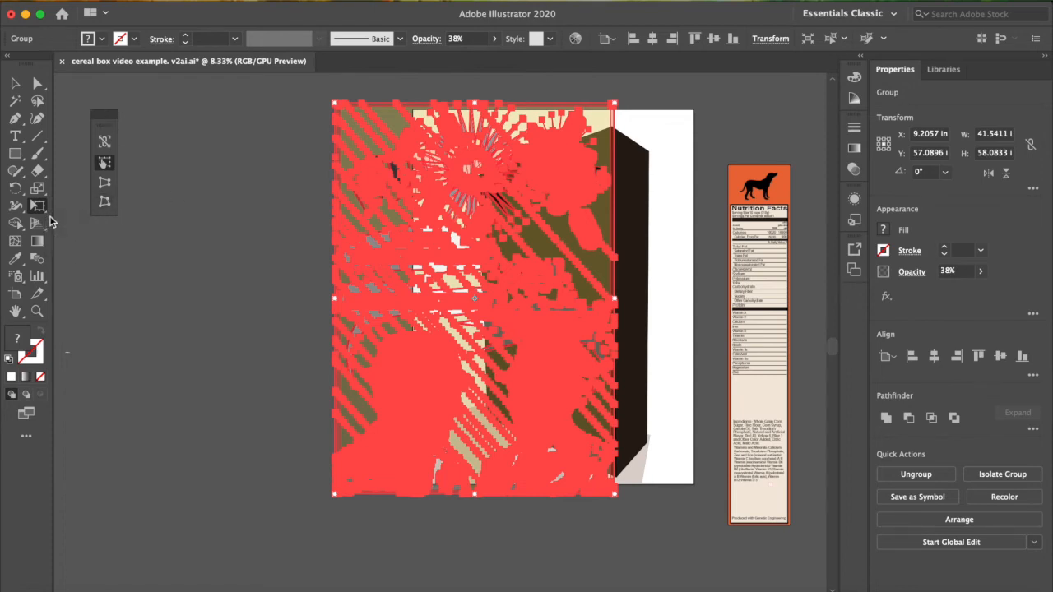
click(105, 207)
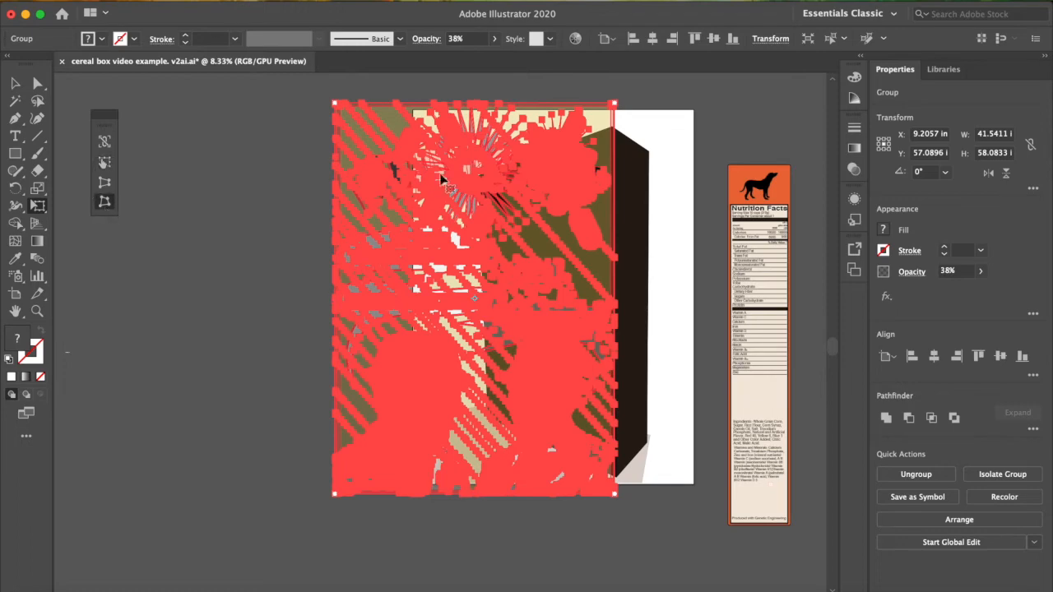
mouse_move(619, 116)
mouse_down()
mouse_move(621, 146)
mouse_move(617, 136)
mouse_up()
drag(615, 494, 612, 480)
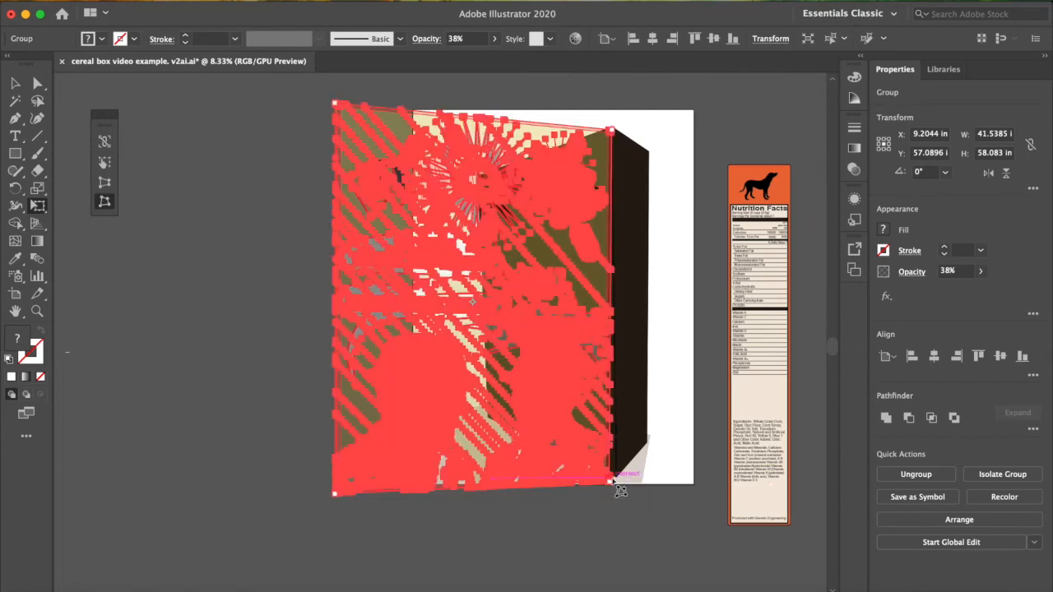
- Distort the artwork's left corners inward to the box's left edge and fit its lower corners to the base of the front face
key(super+equal)
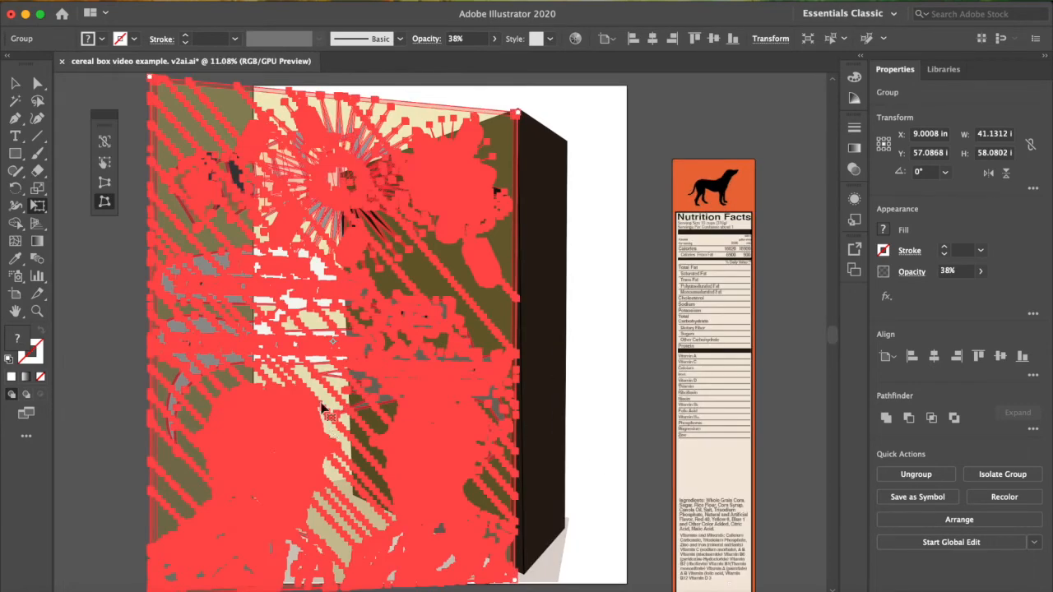
drag(156, 88, 343, 198)
scroll(342, 198, down, 5)
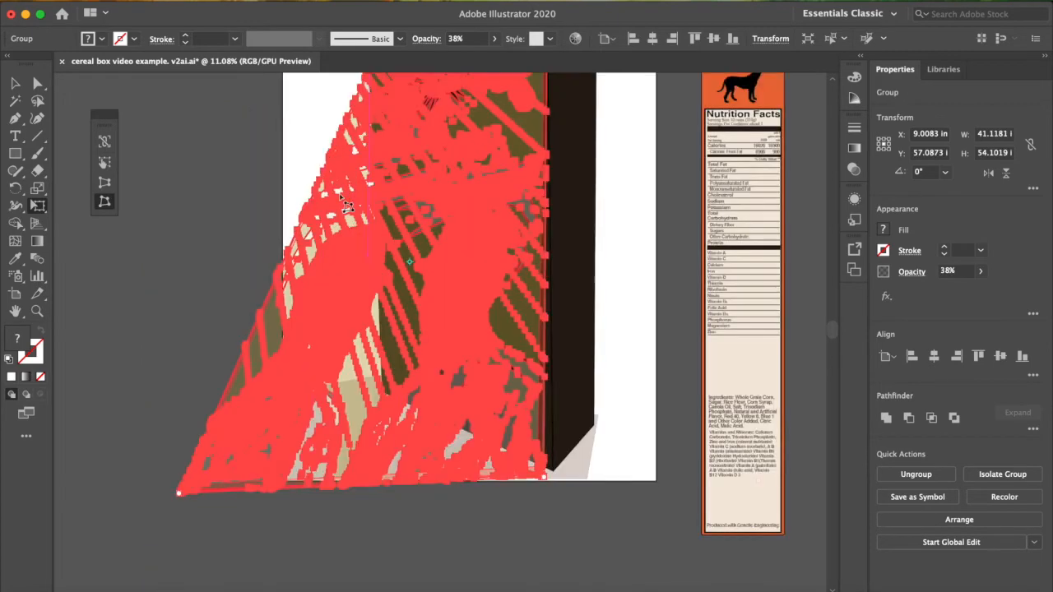
drag(187, 481, 265, 388)
drag(177, 463, 403, 377)
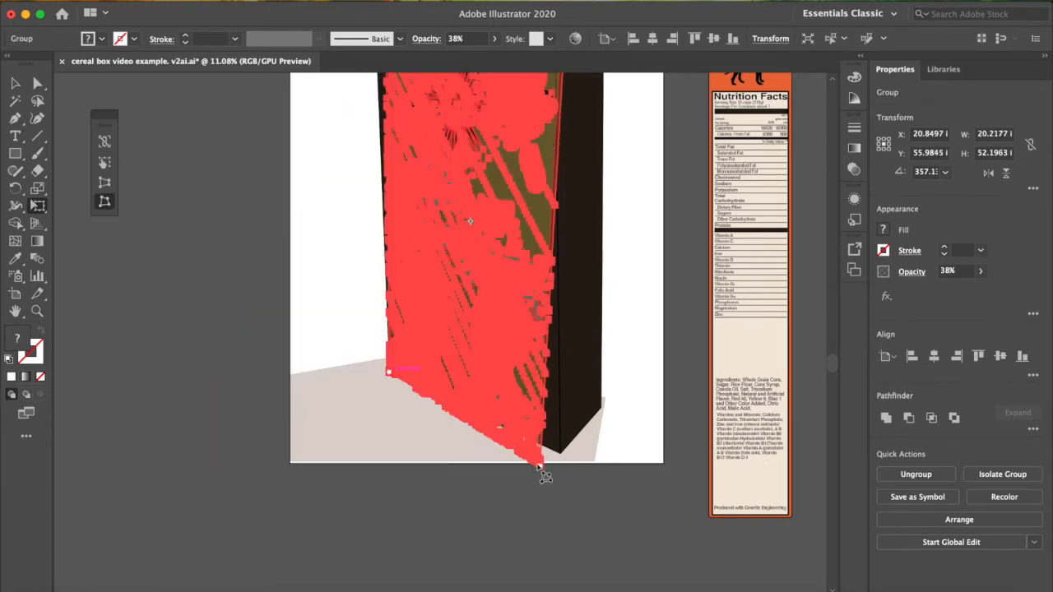
drag(557, 454, 566, 463)
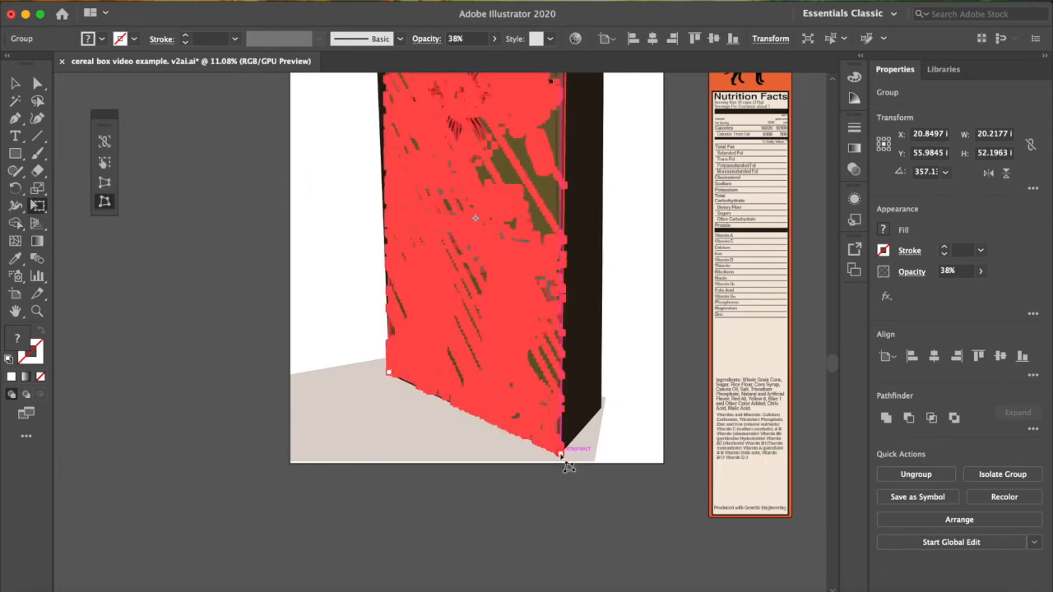
- Align the artwork's upper corners and lower-right corner with the box's front face, then deselect the artwork
scroll(566, 463, up, 3)
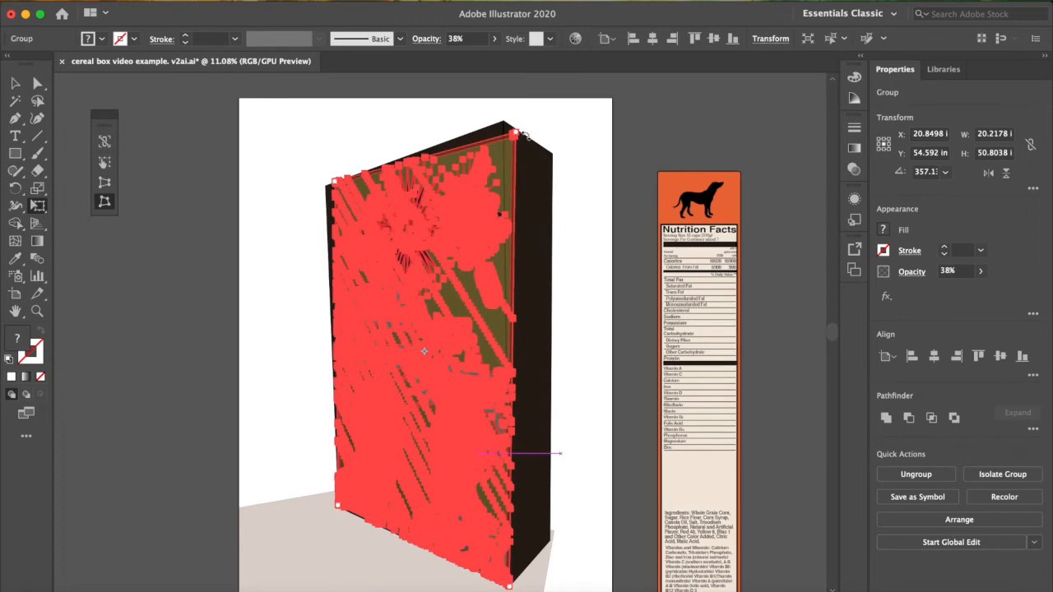
drag(513, 133, 514, 100)
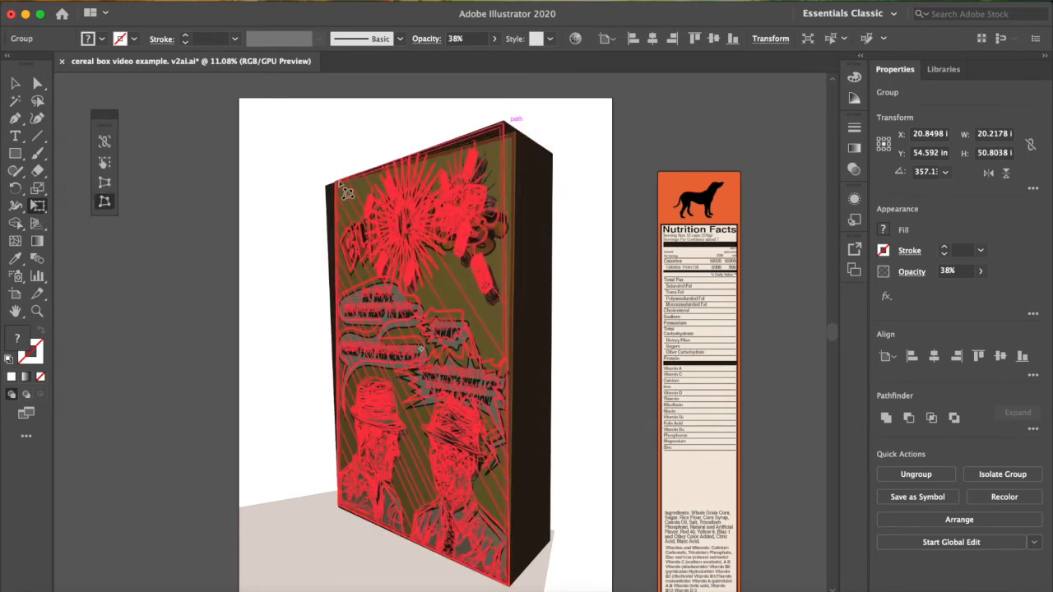
drag(335, 179, 327, 186)
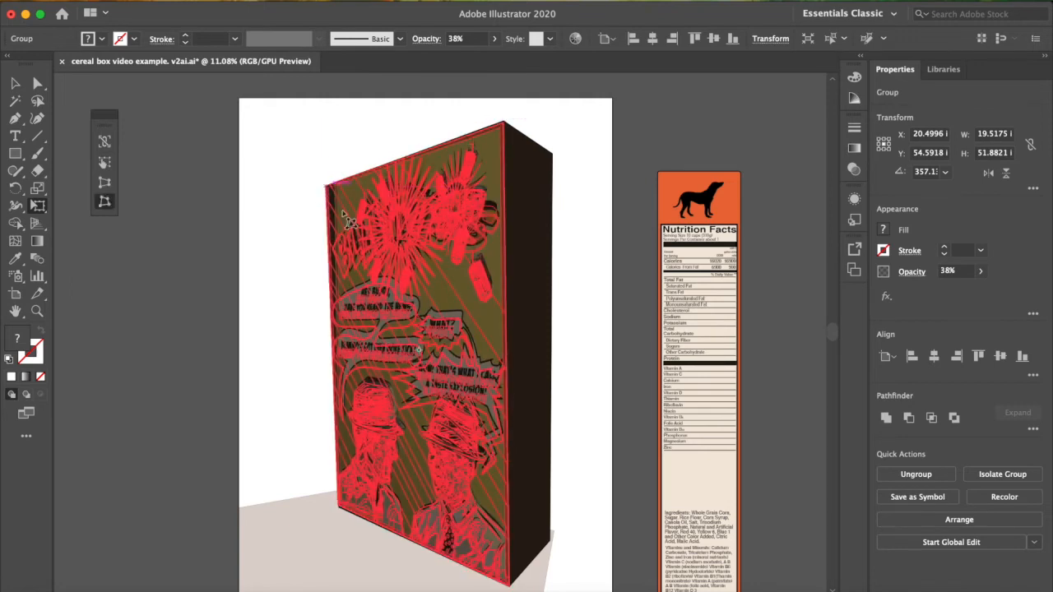
drag(510, 588, 506, 582)
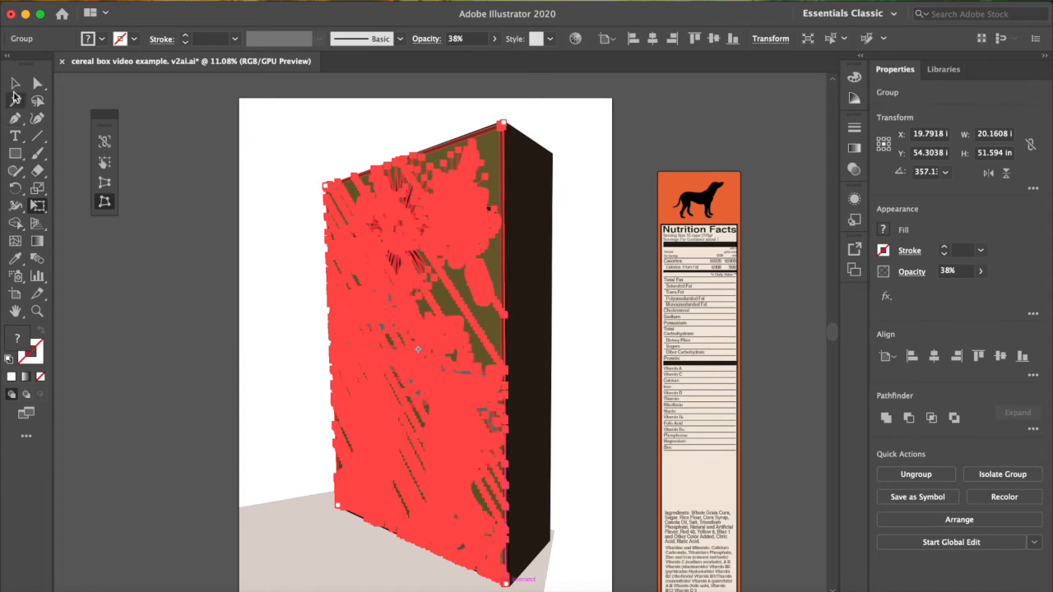
click(15, 83)
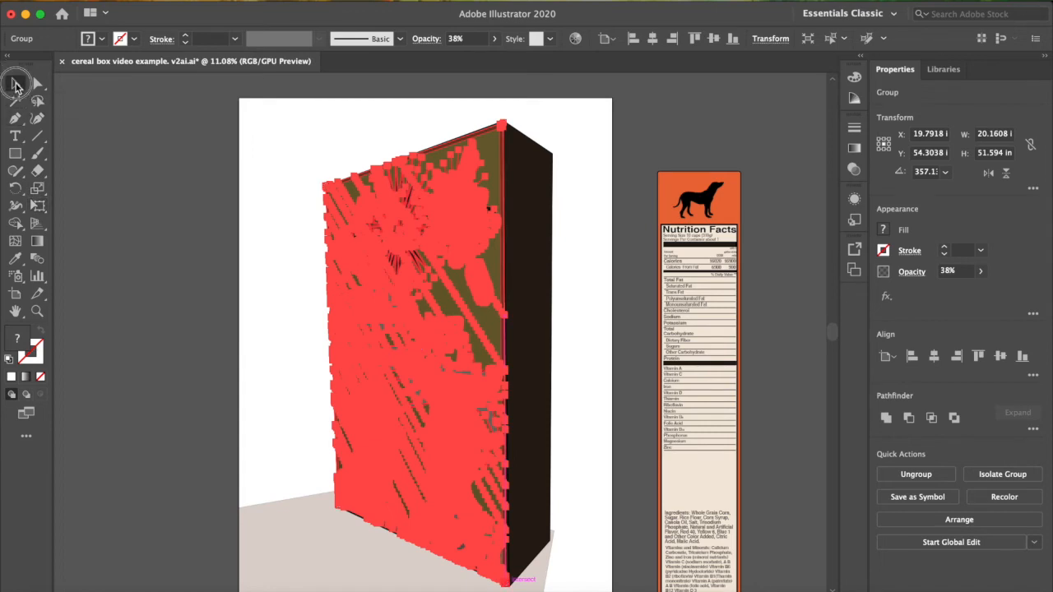
click(165, 239)
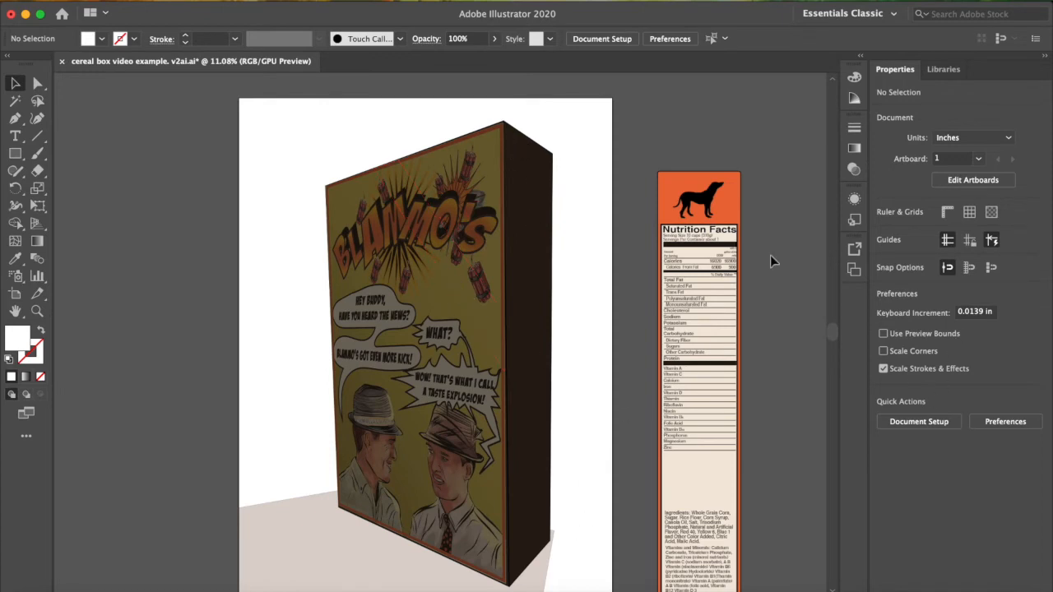
- Restore the front artwork's opacity to 100% and deselect it
click(436, 336)
click(980, 272)
drag(948, 293, 985, 291)
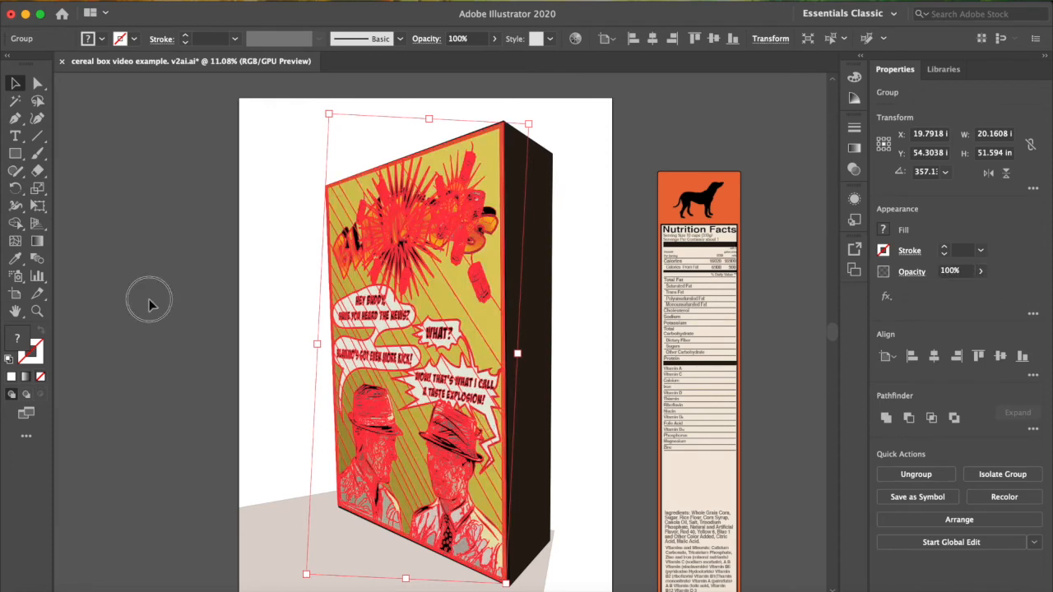
click(148, 304)
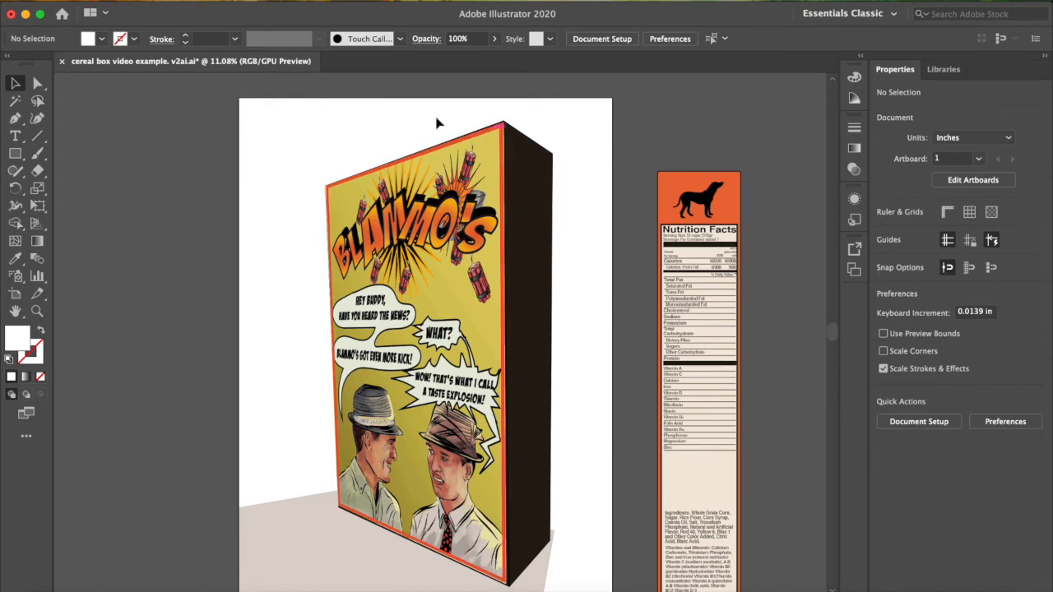
- Use Free Distort to snap the front artwork's upper-right corner onto the top corner of the box's vertical front edge
click(434, 278)
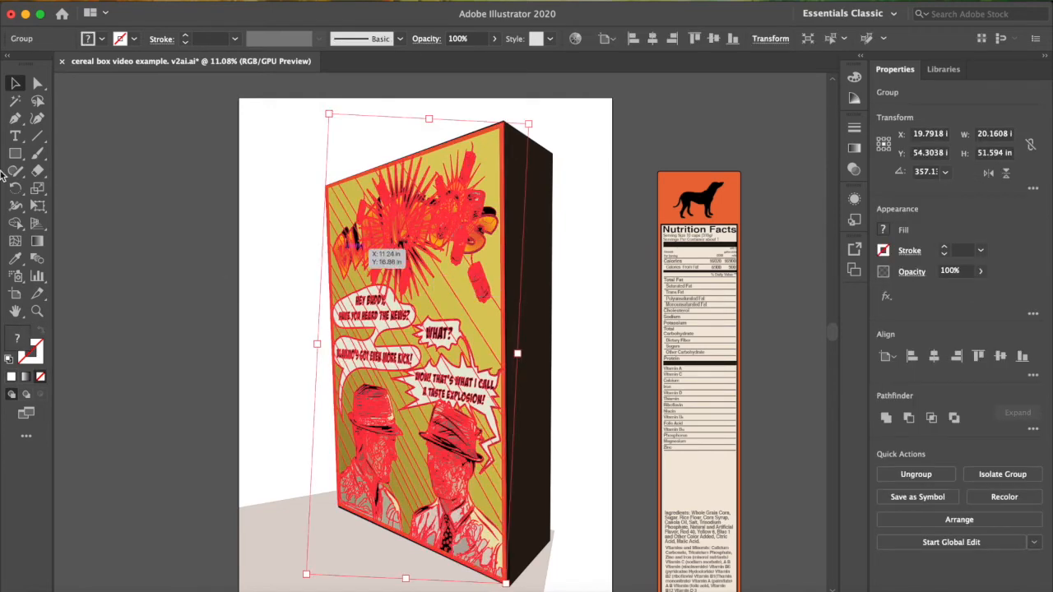
click(38, 206)
click(104, 203)
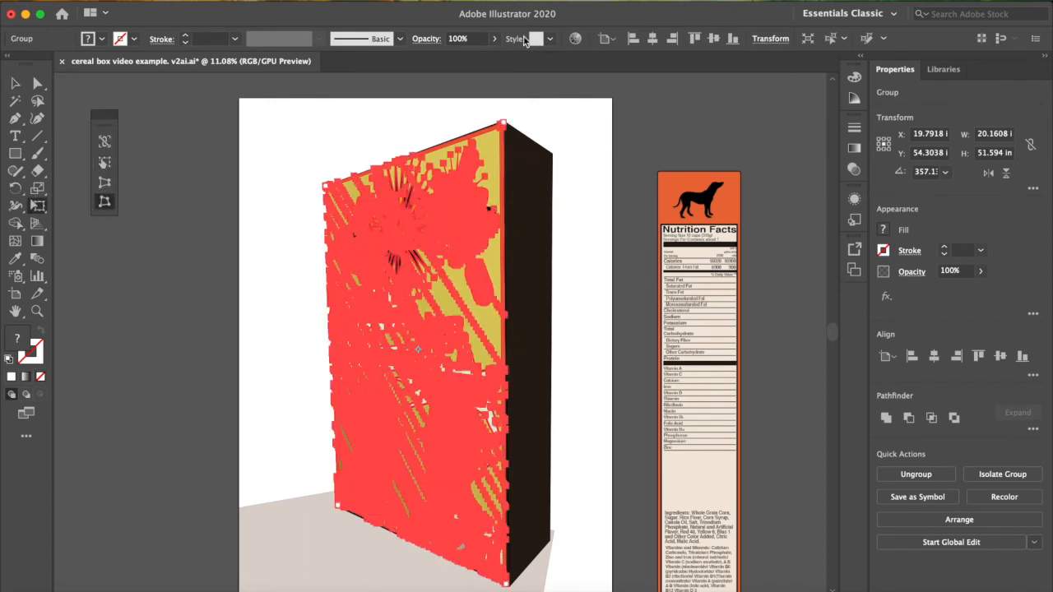
scroll(390, 115, up, 1)
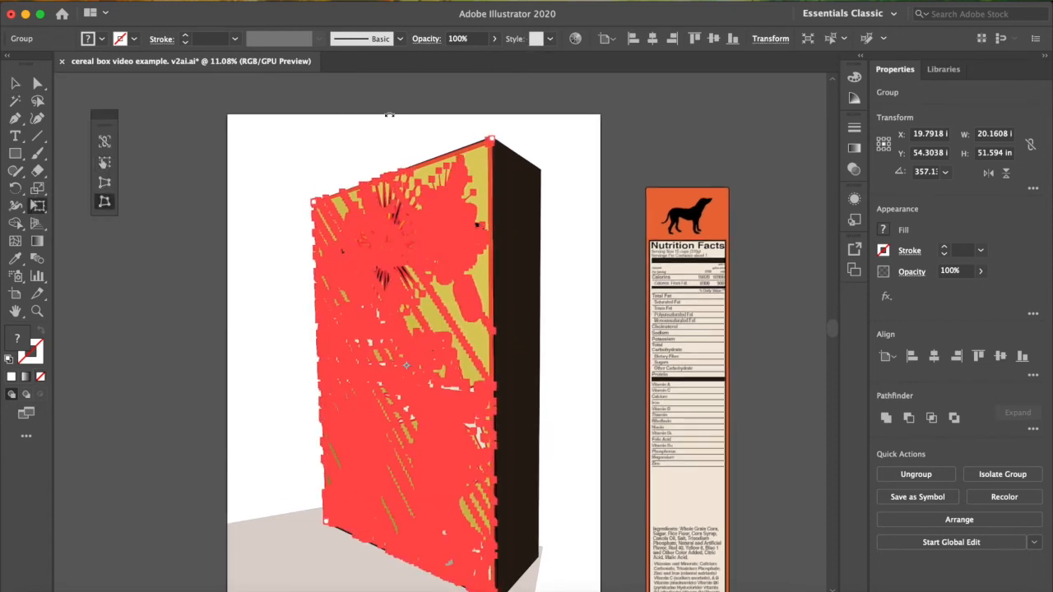
key(super+equal)
key(super+equal)
key(super+equal)
key(super+equal)
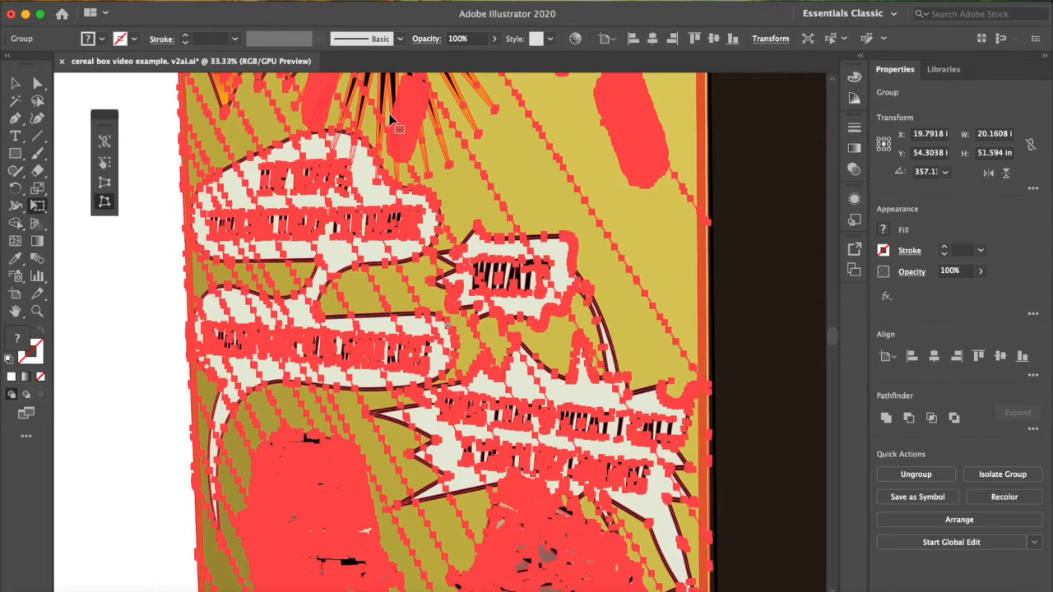
scroll(390, 115, up, 8)
scroll(392, 121, up, 3)
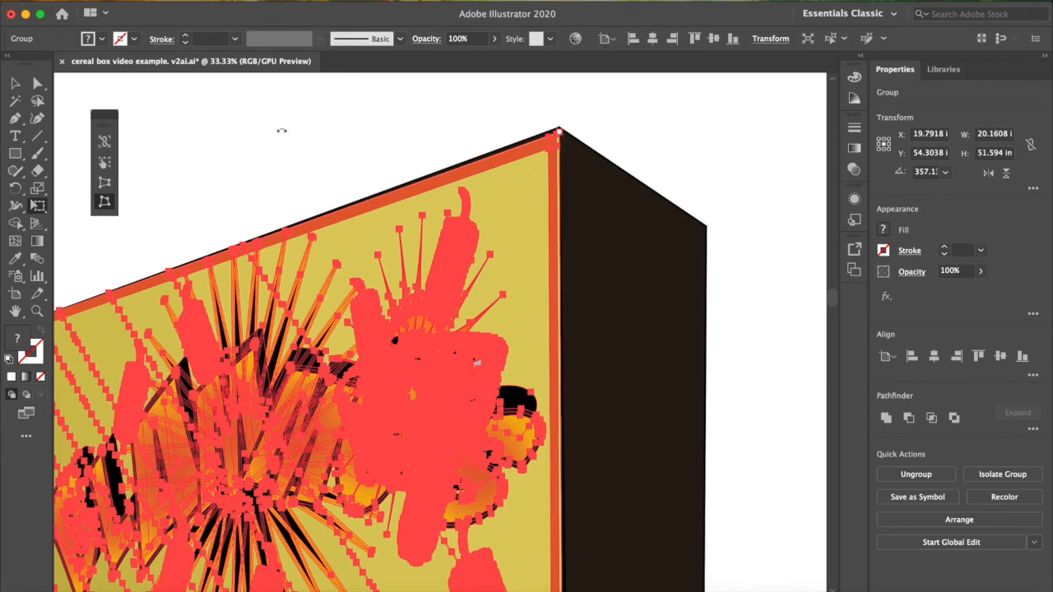
drag(558, 132, 560, 132)
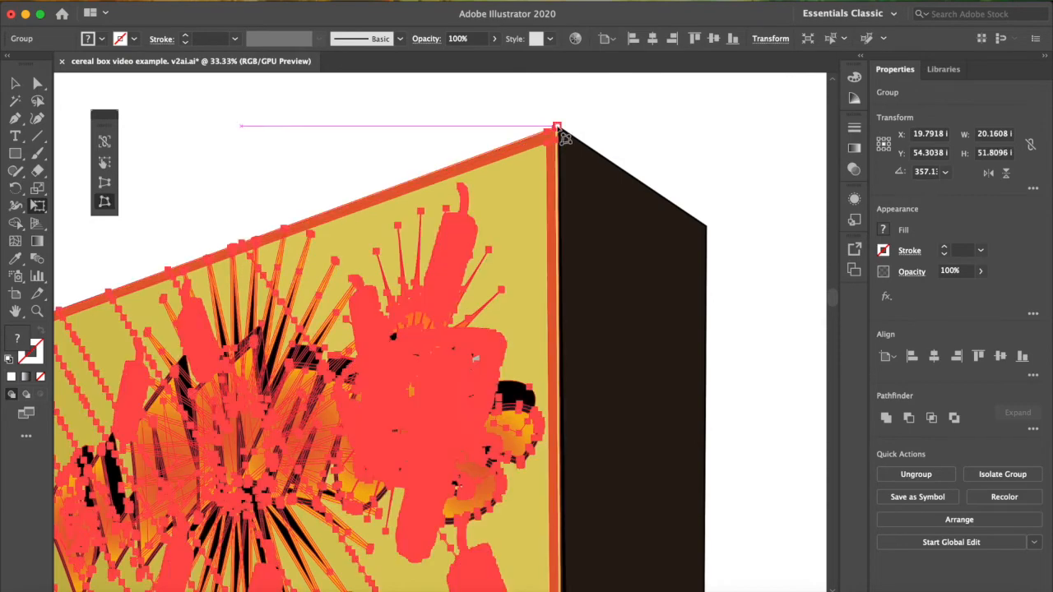
- Fit the front artwork's two lower corners to the base corners of the box's front face and deselect it
scroll(404, 140, left, 5)
scroll(404, 141, down, 10)
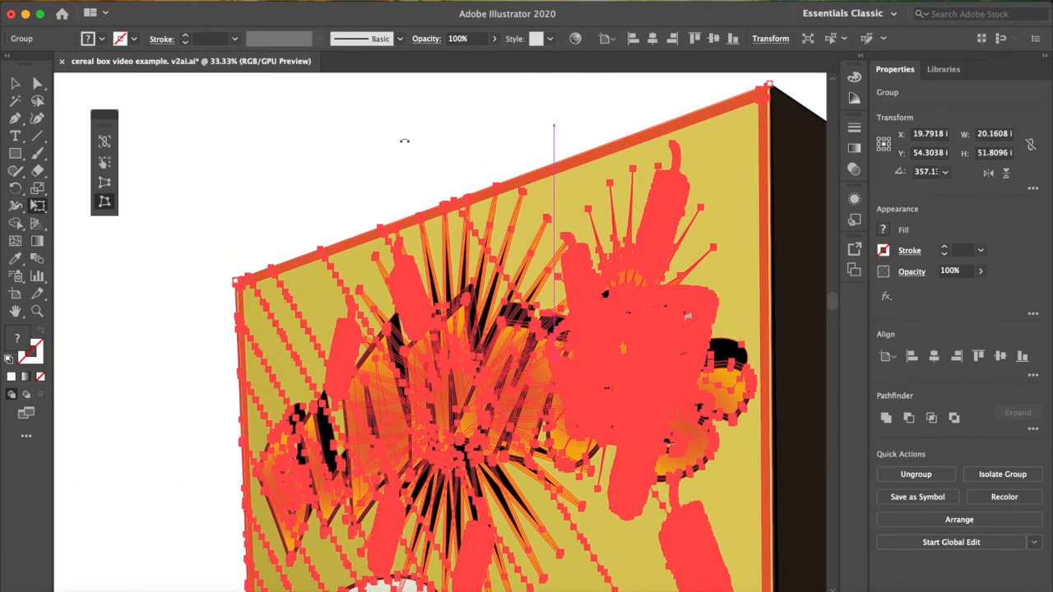
scroll(403, 141, right, 4)
scroll(404, 140, down, 10)
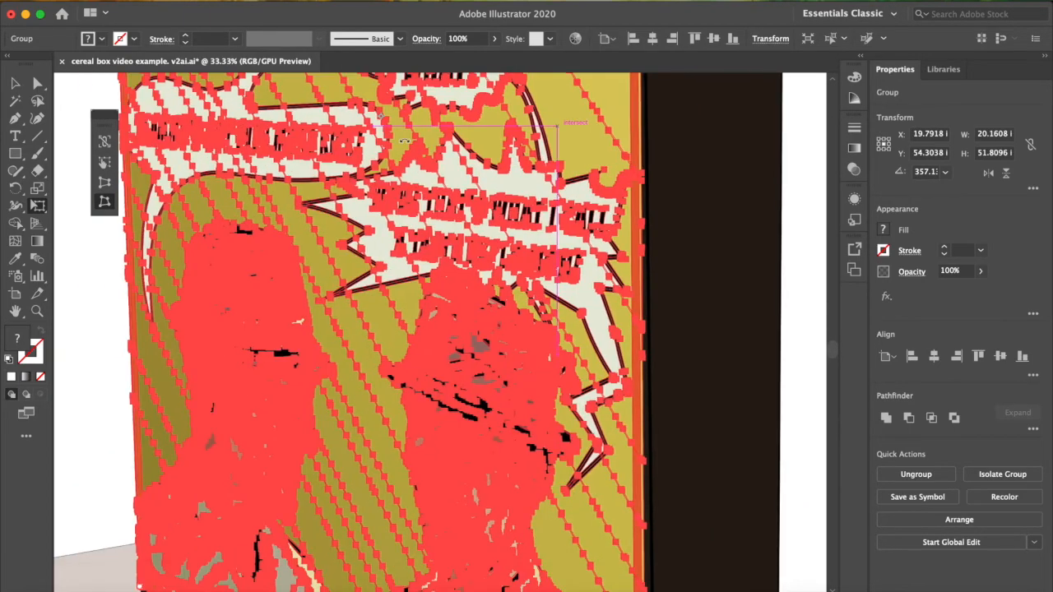
scroll(404, 140, left, 2)
scroll(404, 140, down, 4)
scroll(404, 141, right, 2)
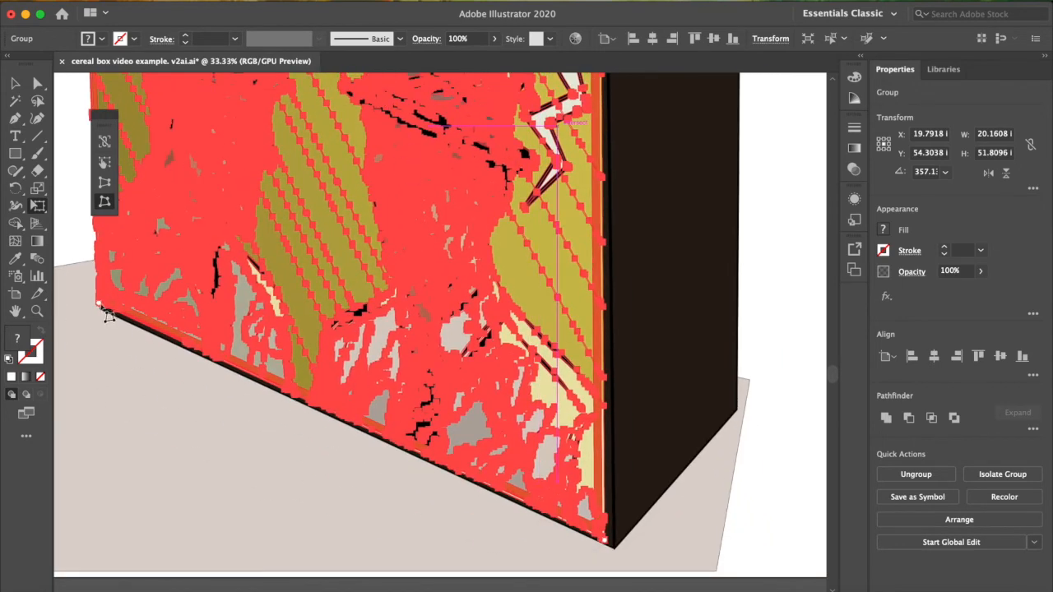
drag(109, 316, 108, 318)
drag(612, 550, 623, 561)
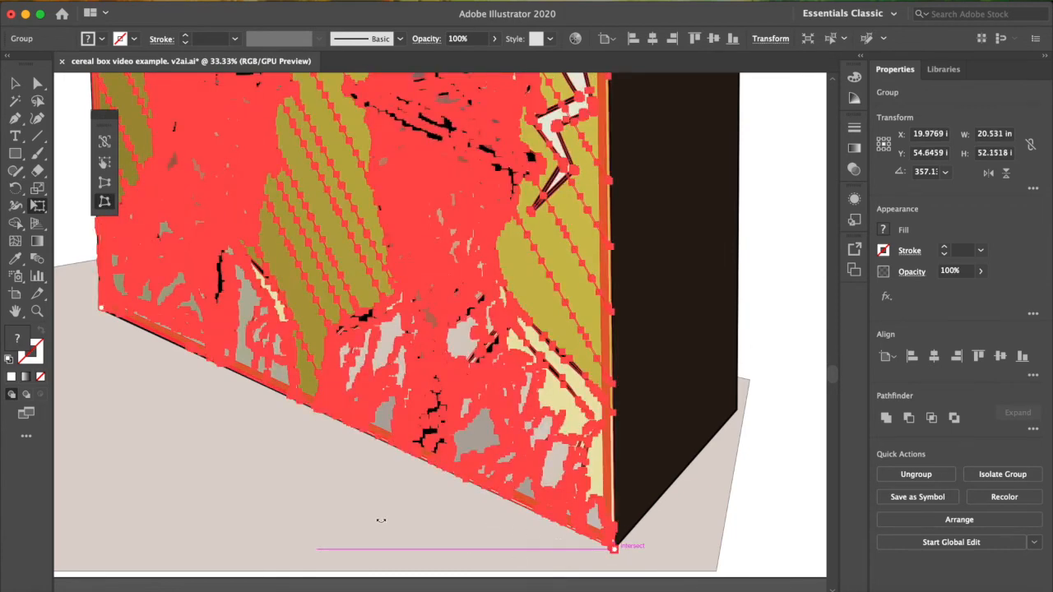
key(super+0)
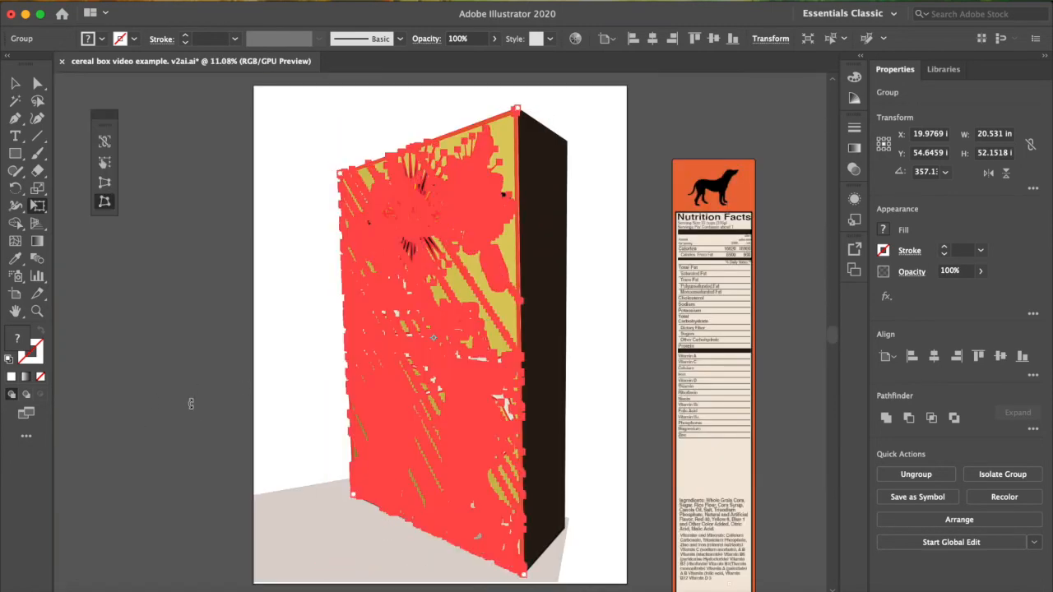
click(15, 84)
click(298, 264)
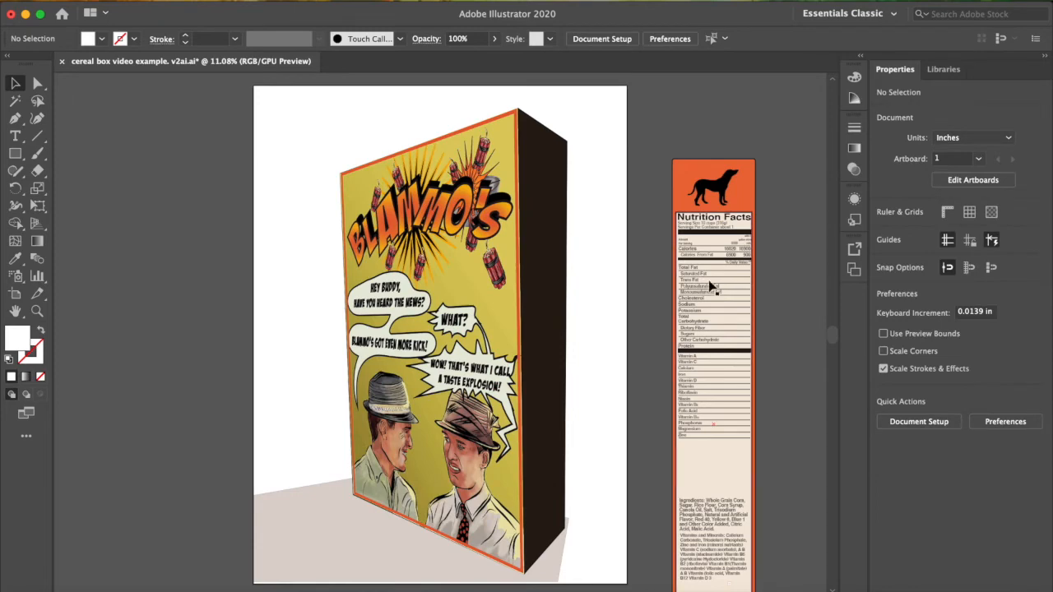
- Flatten the transparency of the Nutrition Facts side panel and undo that flattening
scroll(708, 281, right, 5)
scroll(708, 281, down, 2)
scroll(708, 279, right, 1)
scroll(708, 279, down, 1)
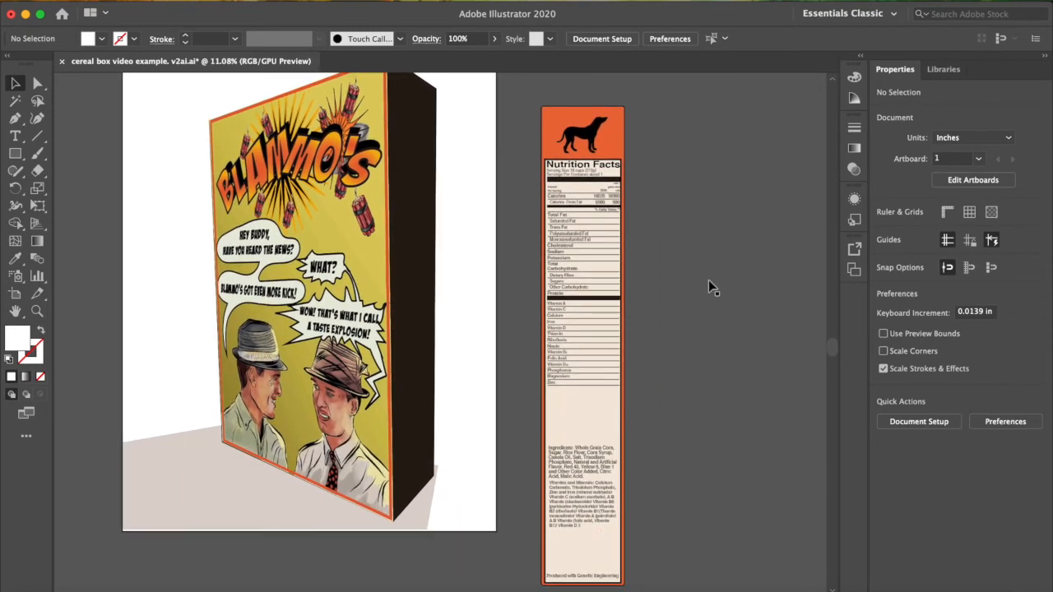
click(578, 214)
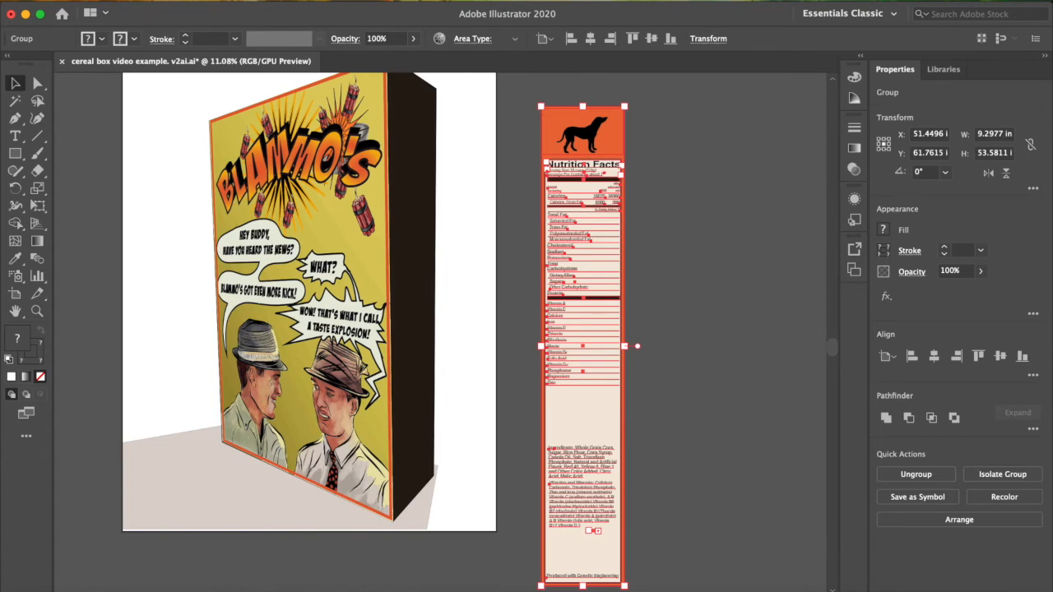
click(176, 1)
click(219, 279)
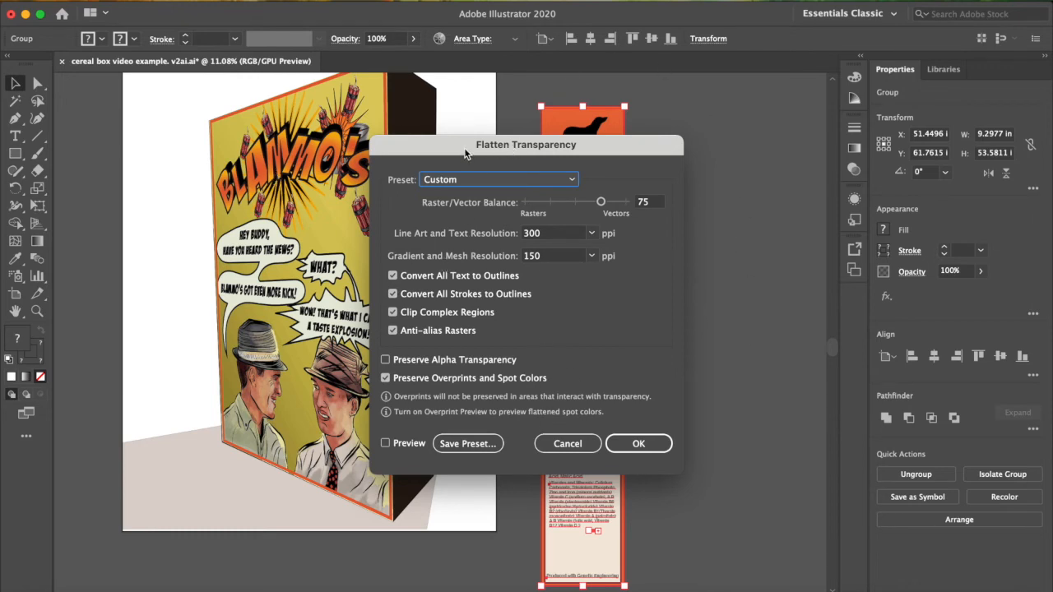
click(639, 444)
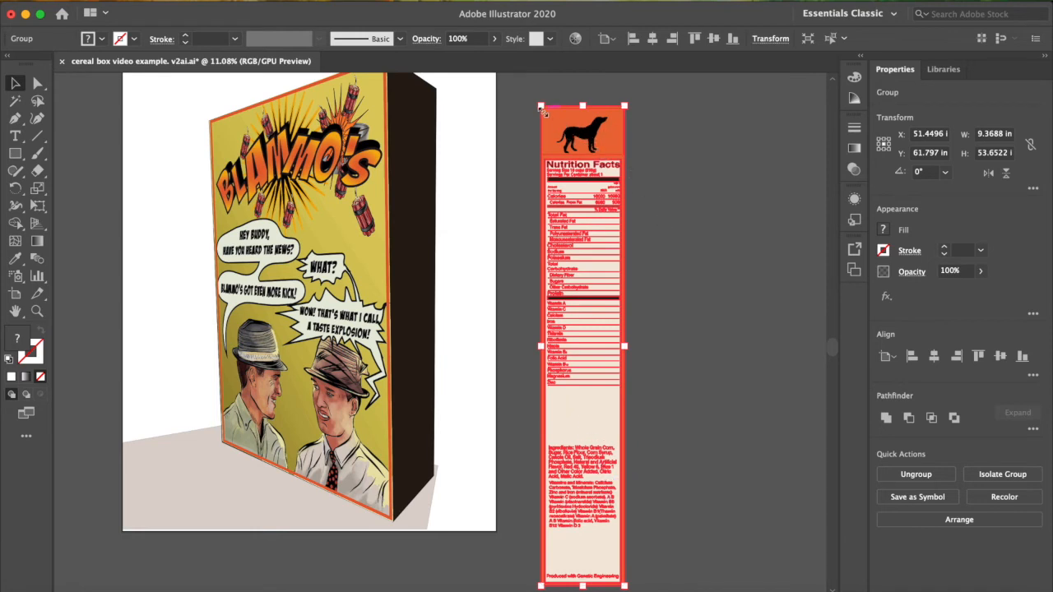
key(ctrl+z)
scroll(520, 129, up, 1)
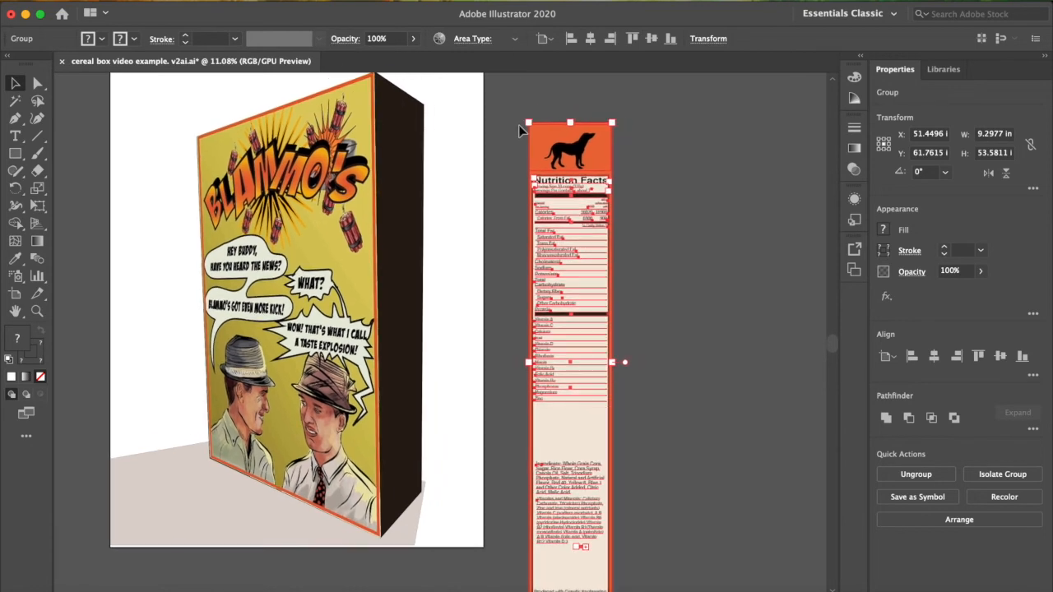
- Try to fit the unflattened Nutrition Facts panel to the box's dark side face using Free Distort on its corners
scroll(518, 131, up, 2)
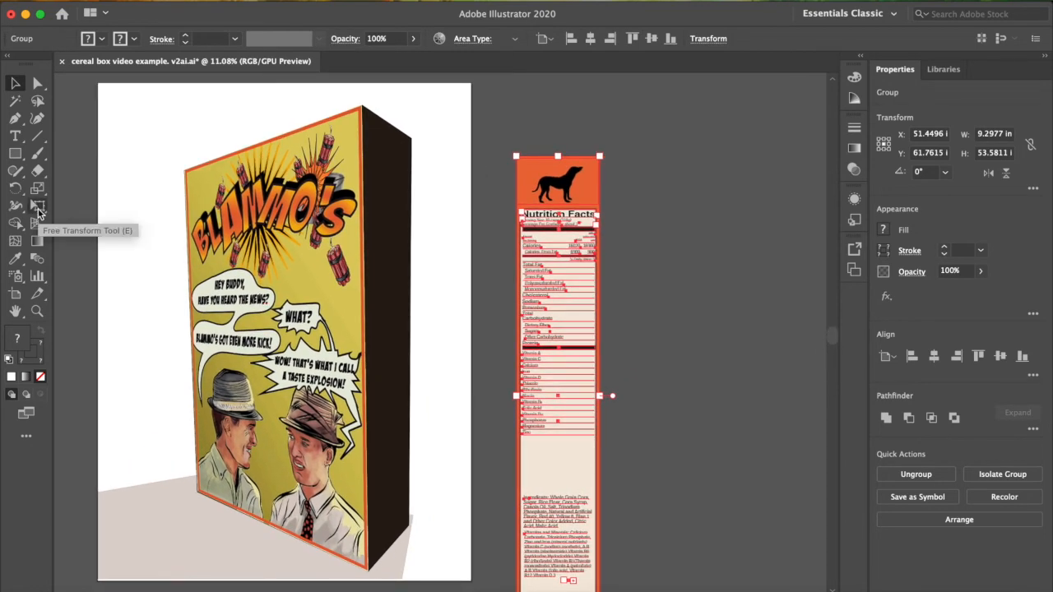
drag(563, 263, 406, 219)
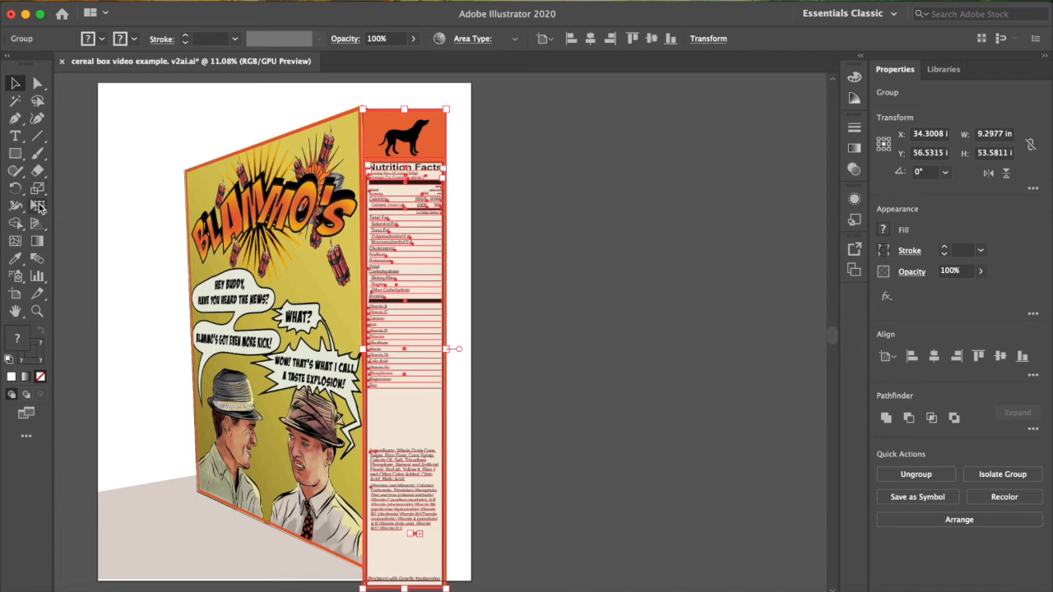
click(40, 210)
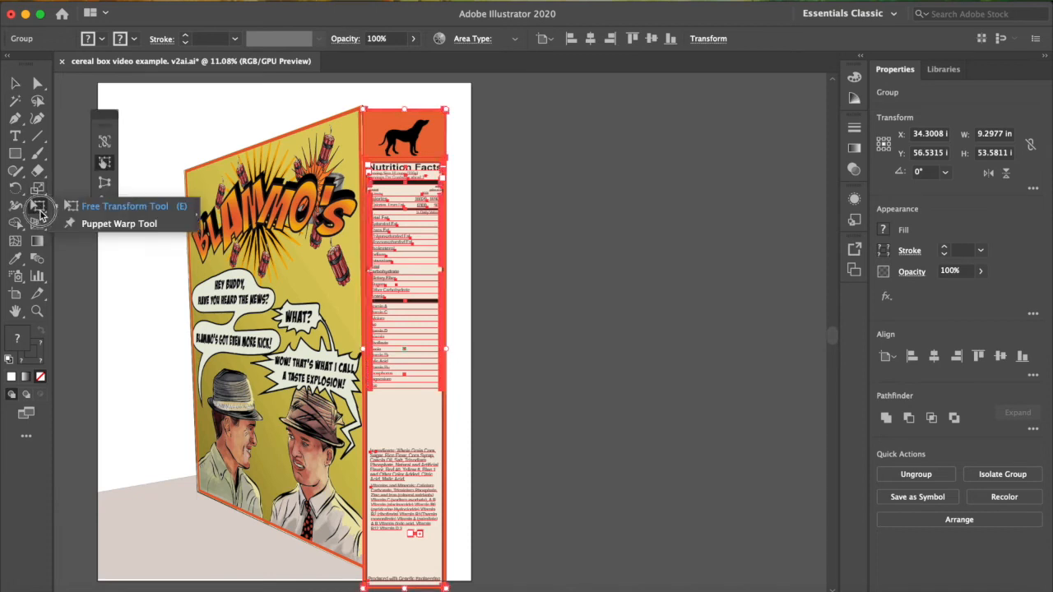
click(109, 207)
drag(445, 109, 406, 123)
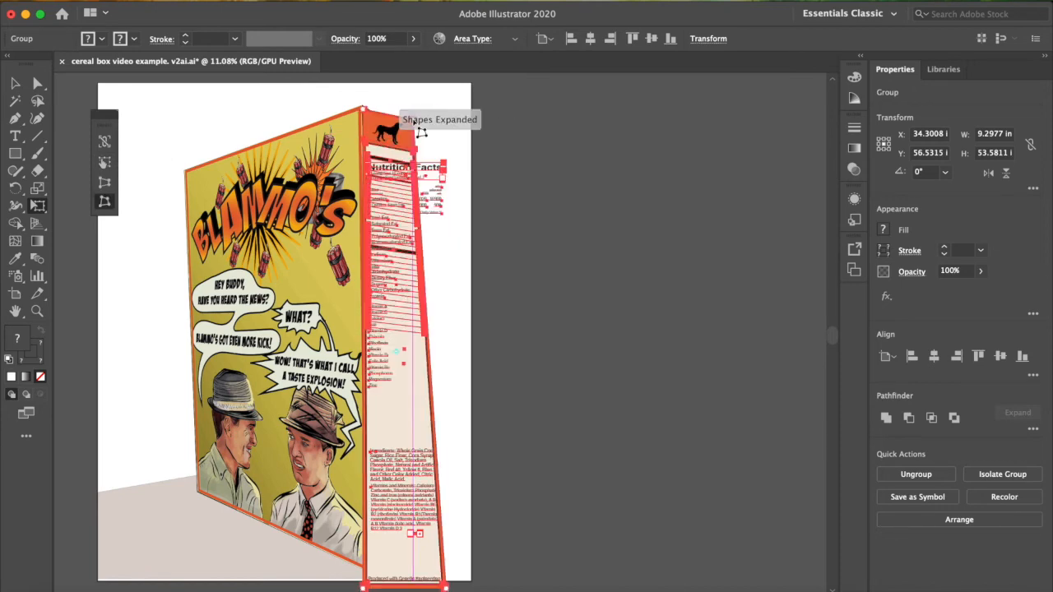
scroll(476, 482, down, 2)
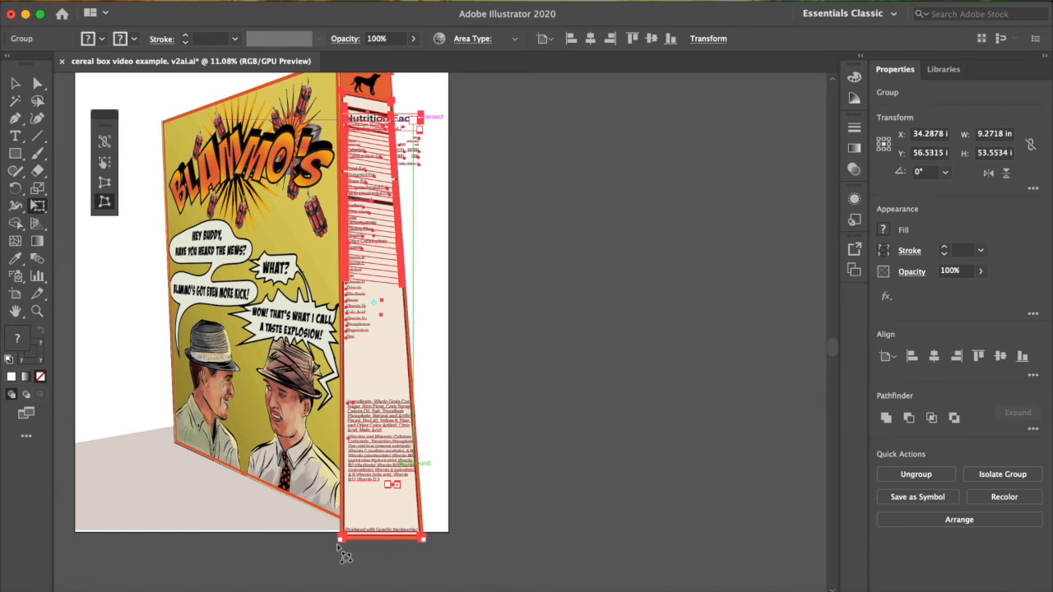
drag(343, 541, 345, 518)
drag(425, 540, 415, 498)
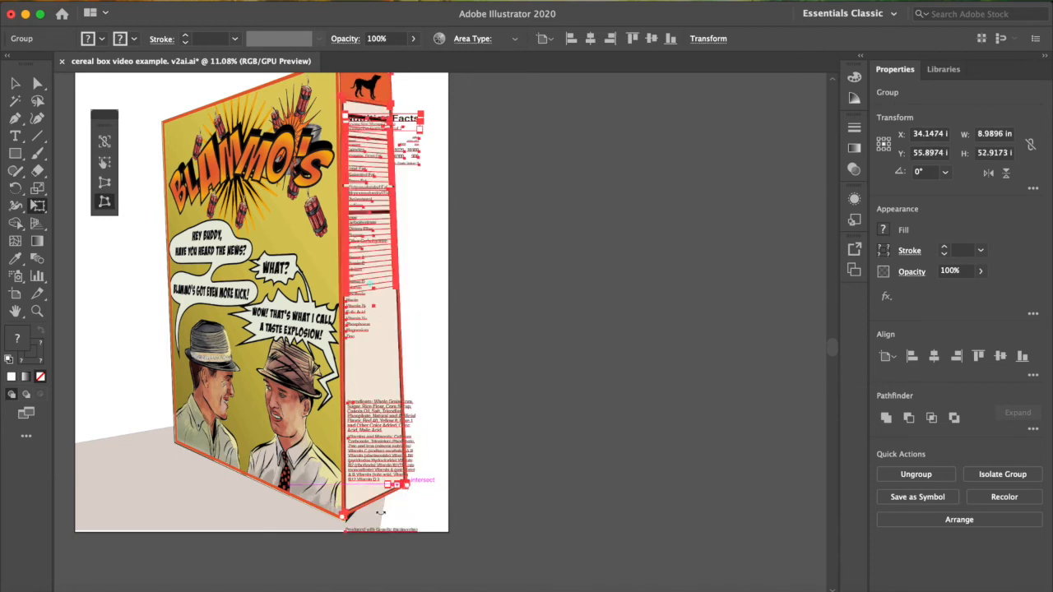
- Undo the corner distortions of the Nutrition Facts panel and move it off the artboard beside the box
key(super+z)
key(super+z)
key(super+z)
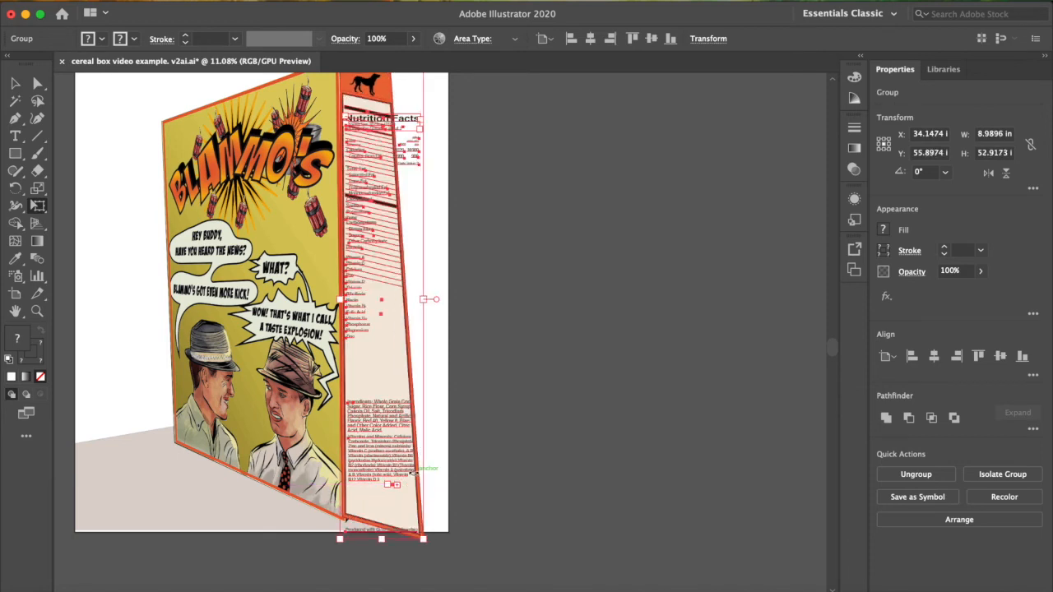
key(super+z)
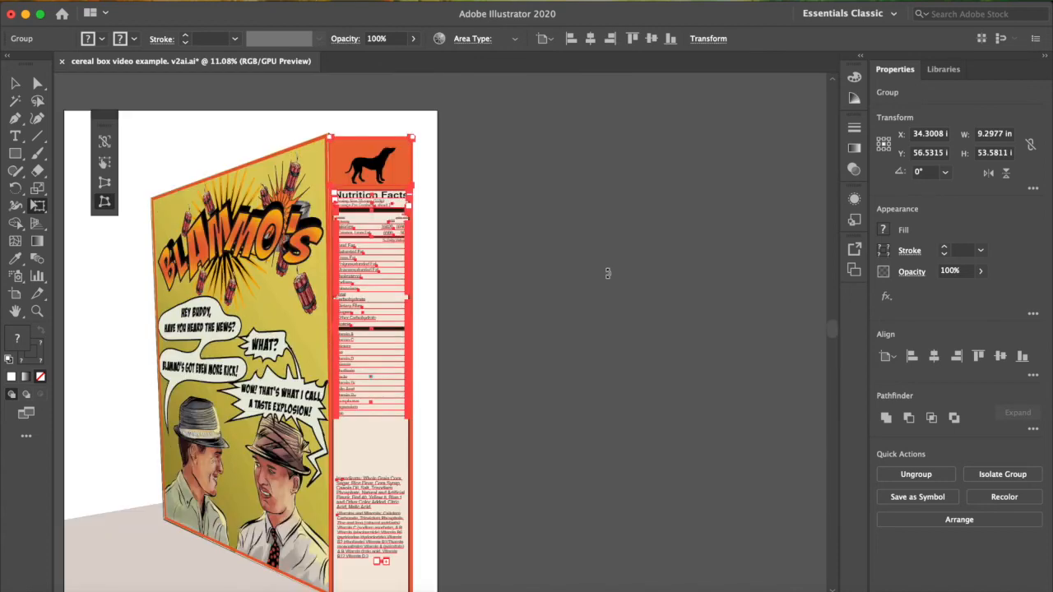
click(16, 83)
drag(360, 176, 528, 158)
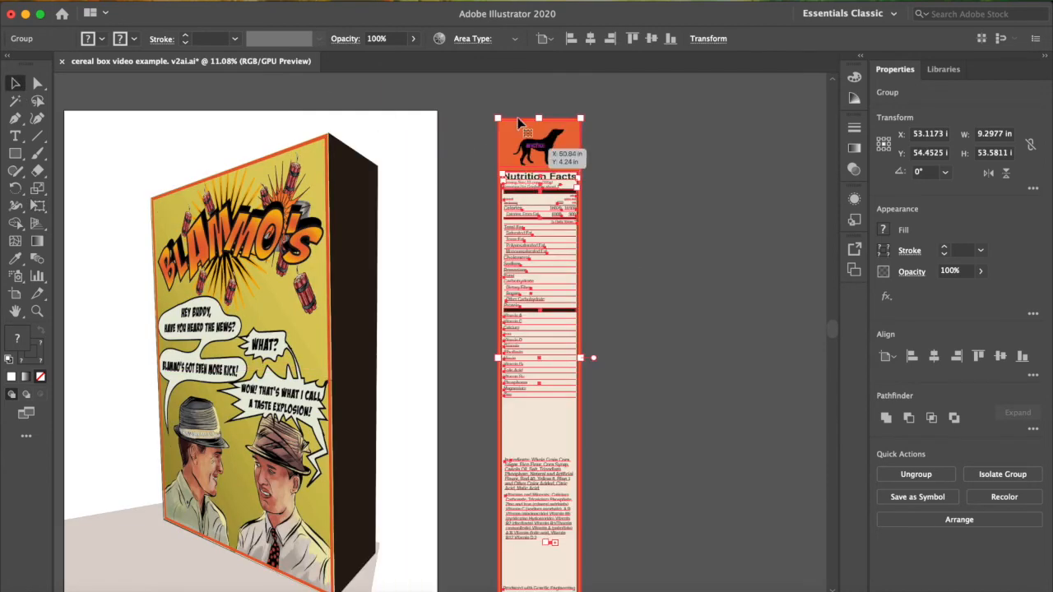
- Flatten the Nutrition Facts panel's transparency at balance 75, 300 ppi line art and 150 ppi gradients, with text and strokes converted to outlines
scroll(449, 252, down, 3)
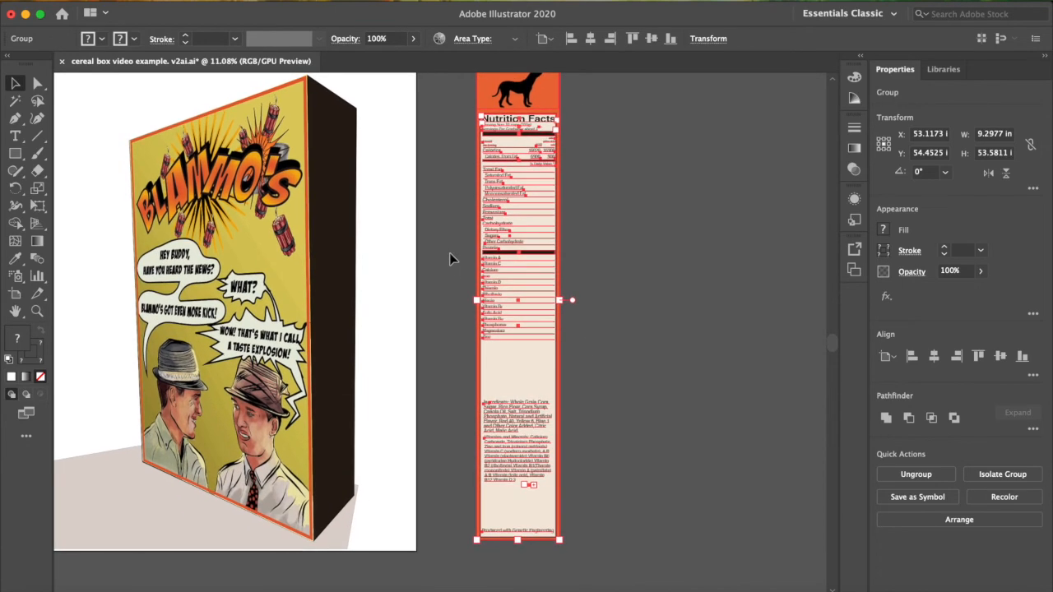
scroll(449, 252, up, 1)
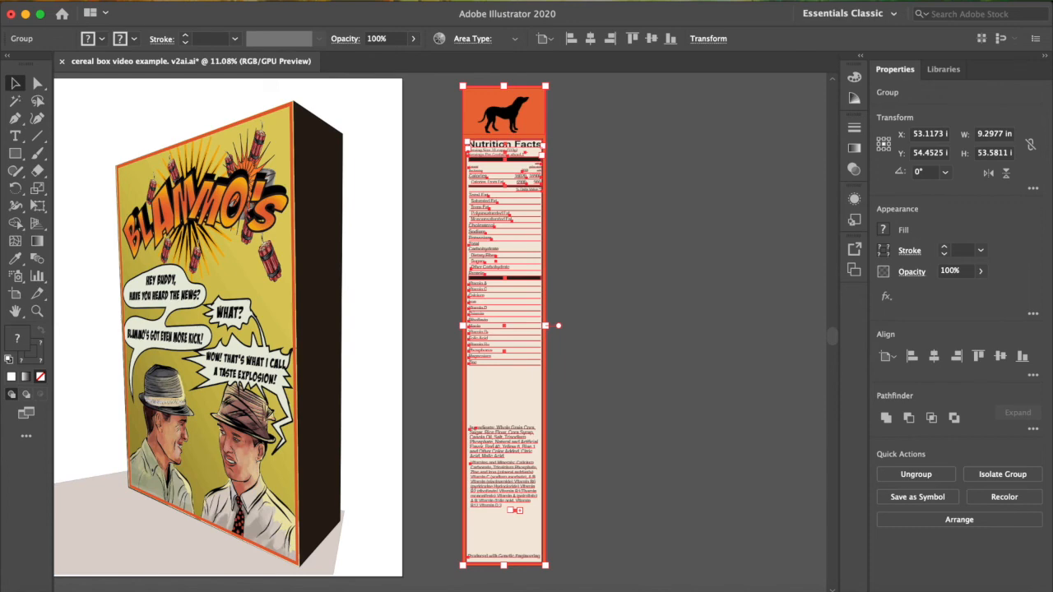
click(177, 1)
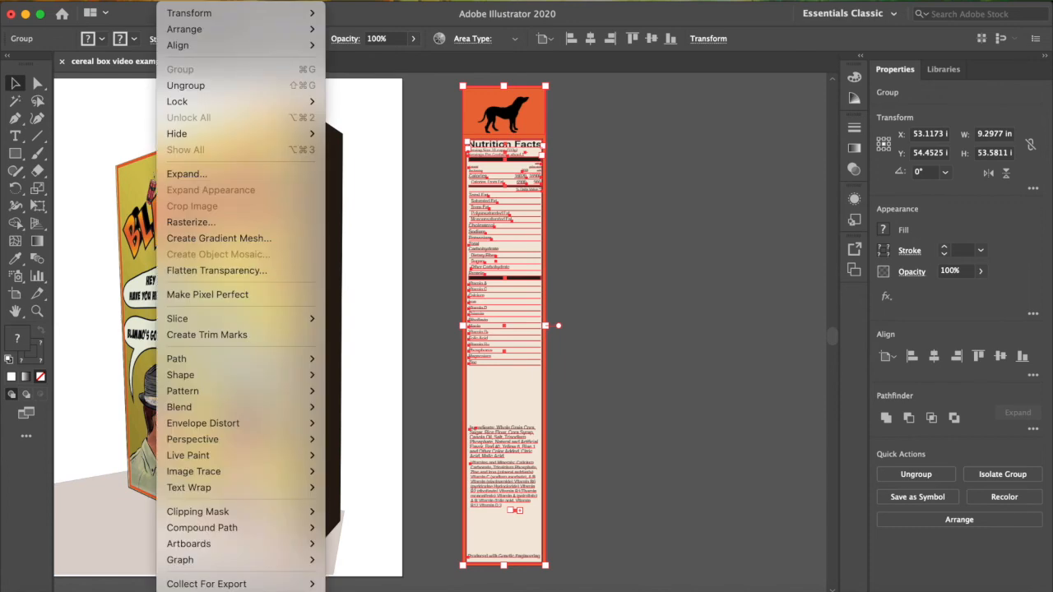
click(200, 272)
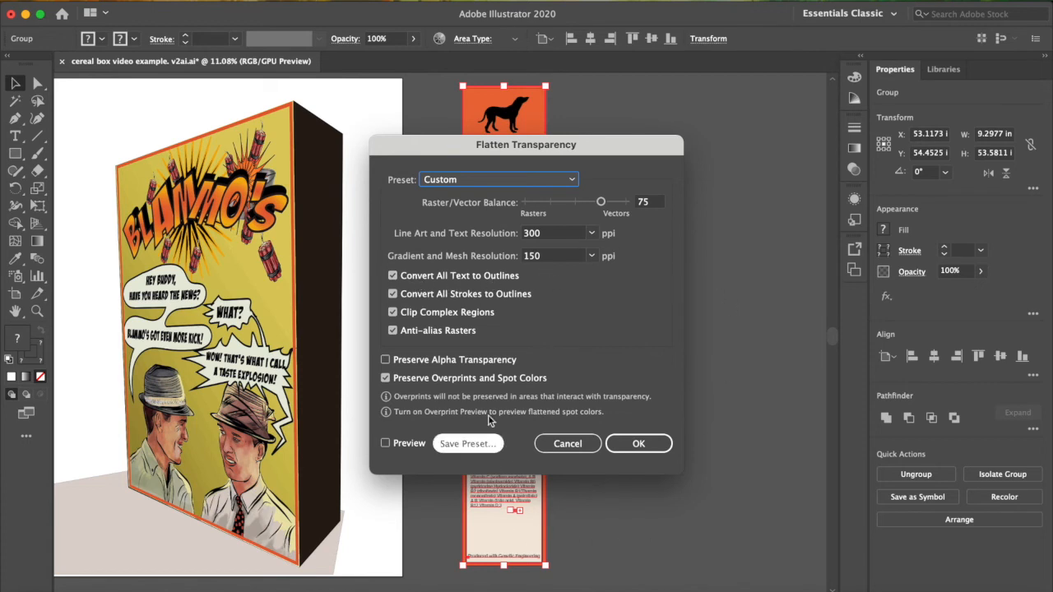
click(658, 449)
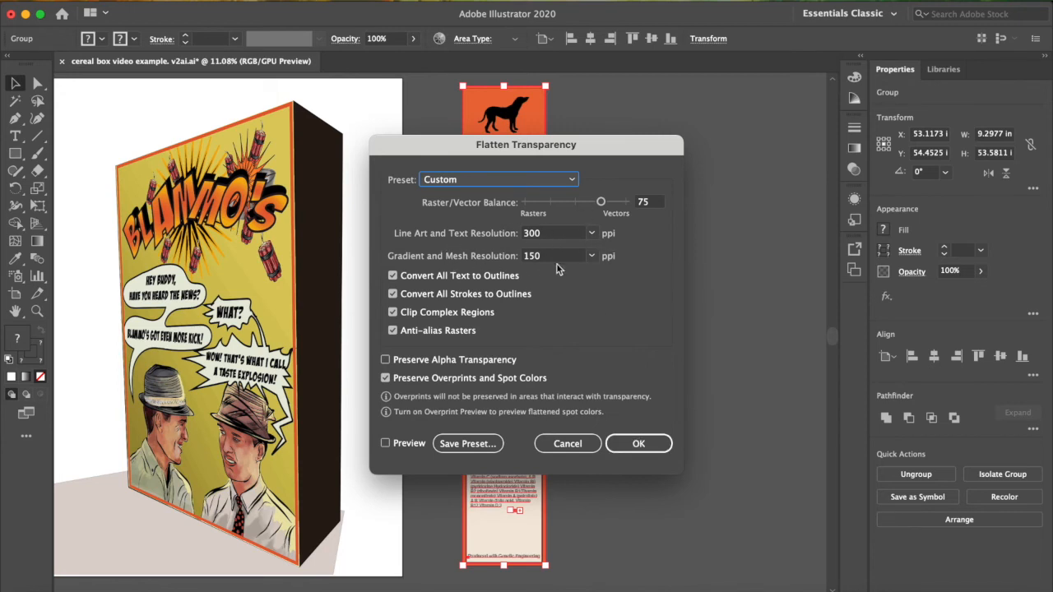
click(630, 445)
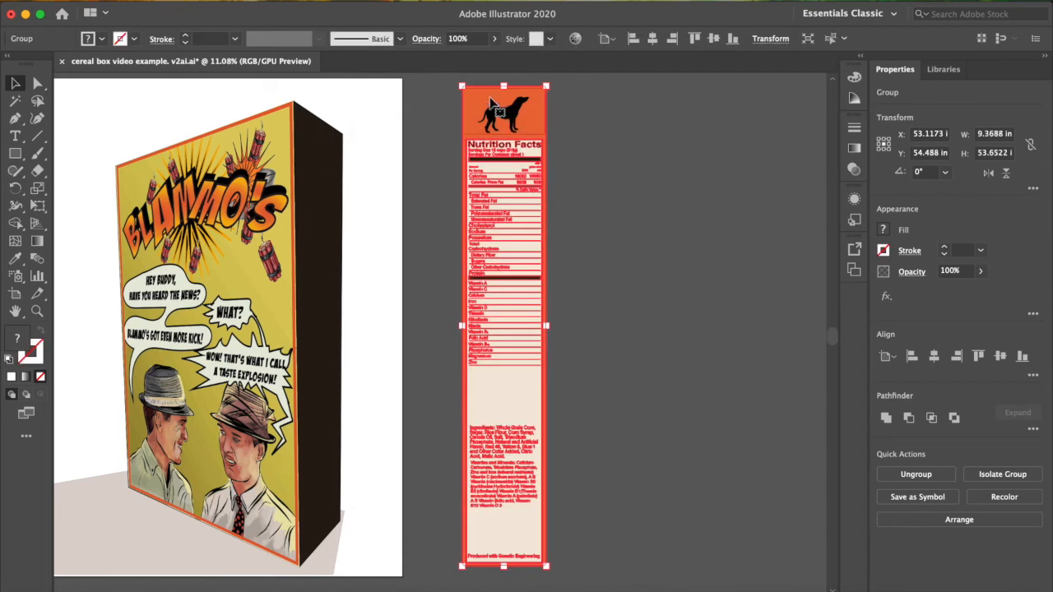
- Move the flattened Nutrition Facts panel onto the box's side face and fit its upper outer corner inward with Free Distort
drag(492, 108, 315, 119)
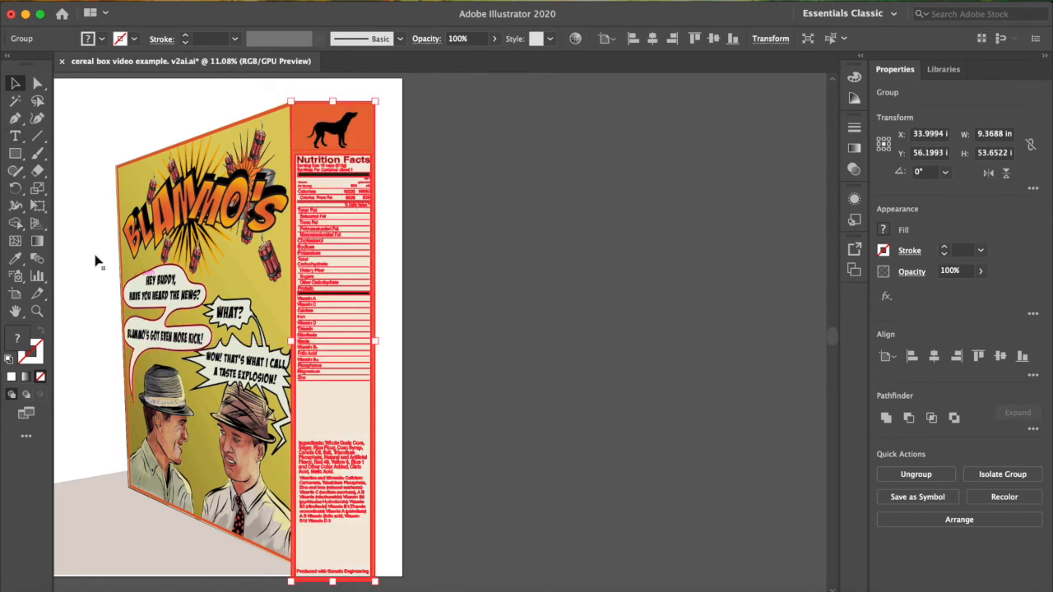
click(38, 206)
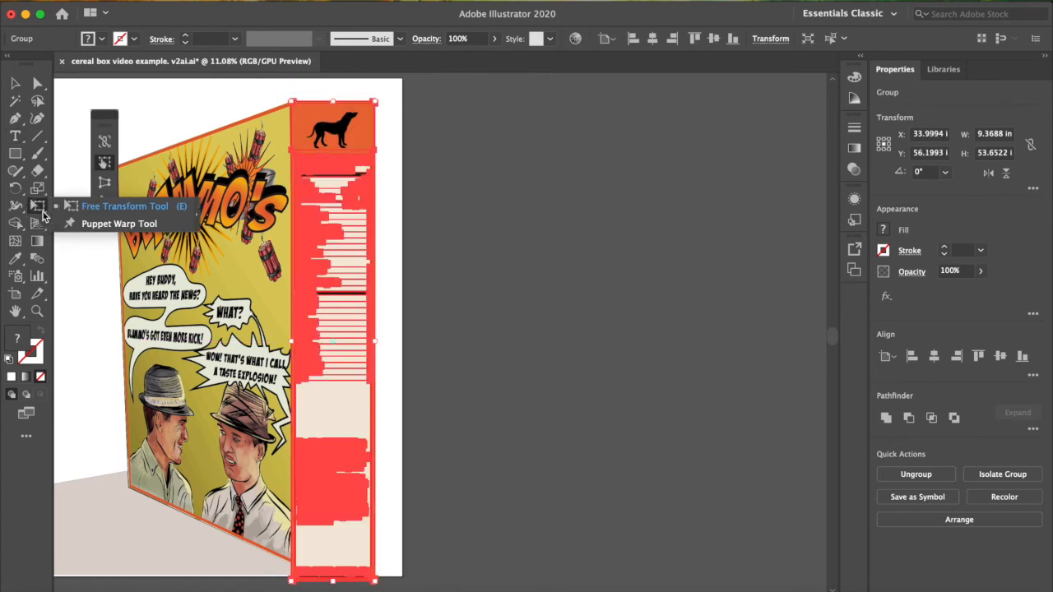
click(100, 207)
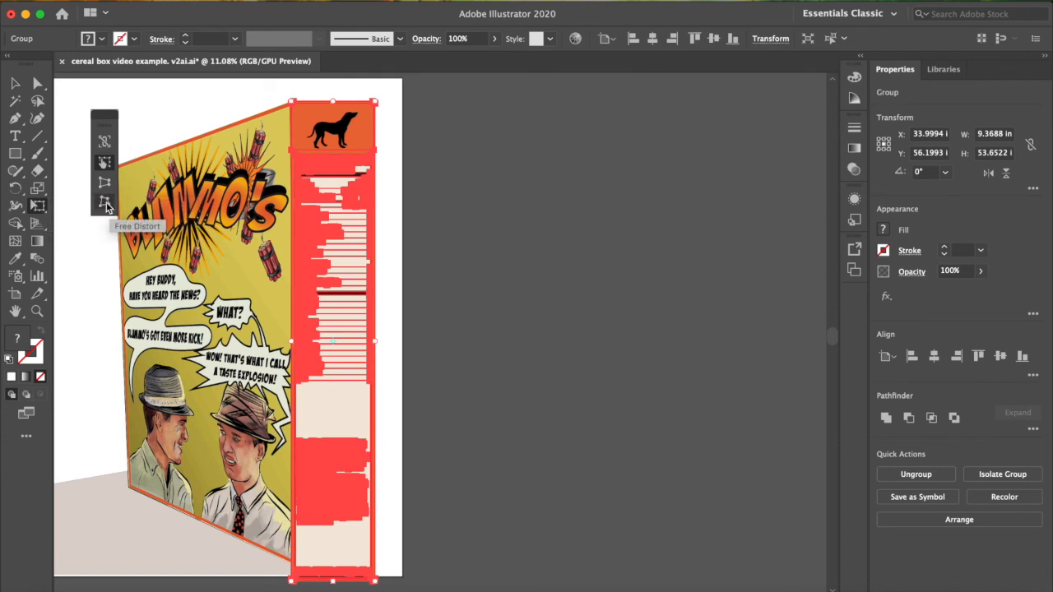
click(105, 204)
drag(377, 104, 354, 123)
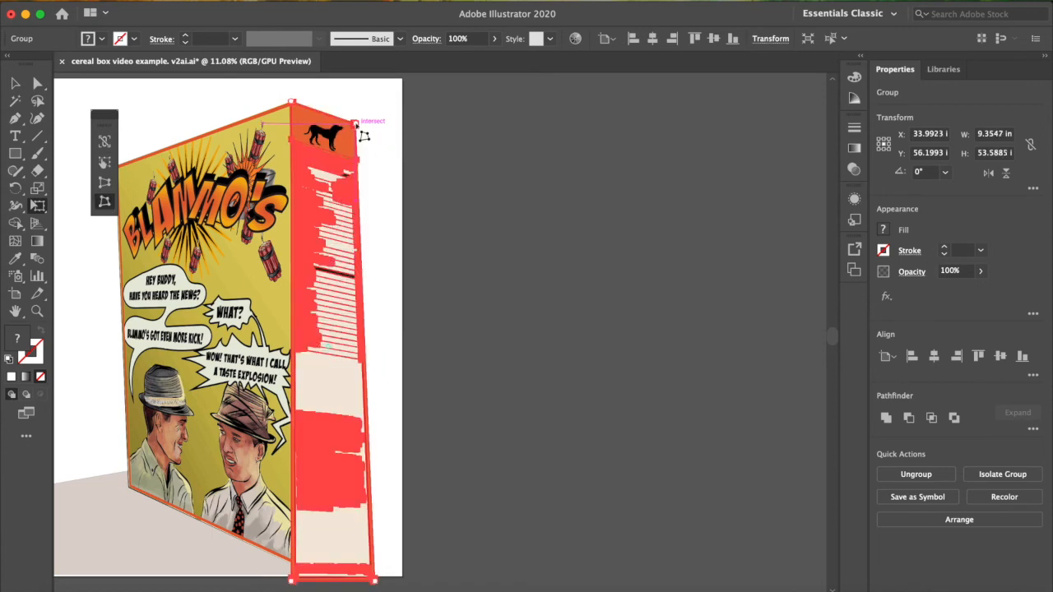
- Reduce the side panel's opacity to 56% and distort its two lower corners toward the side face's bottom corners
click(980, 270)
click(955, 292)
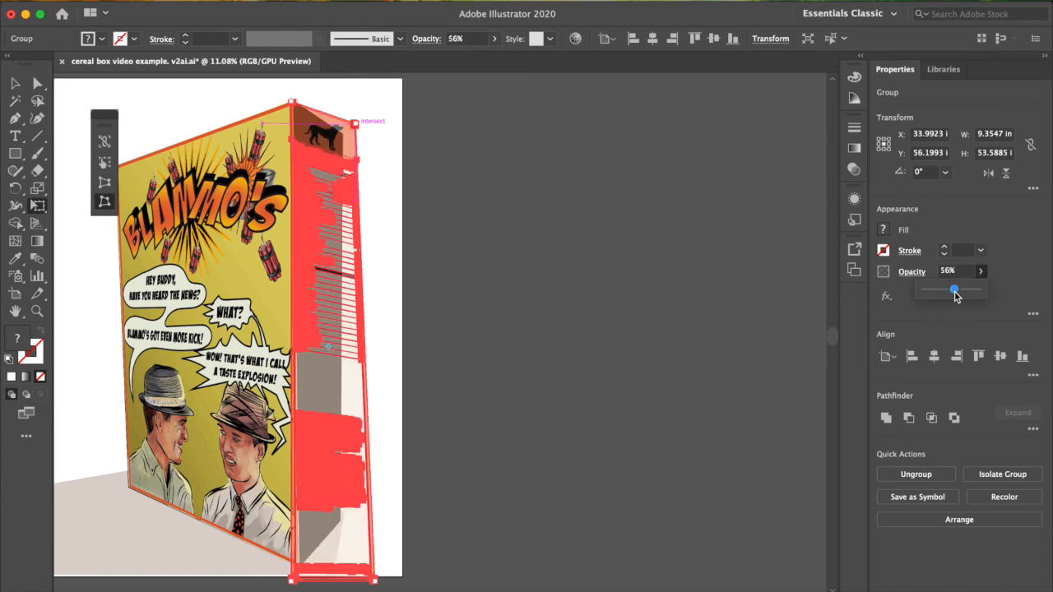
drag(375, 582, 341, 521)
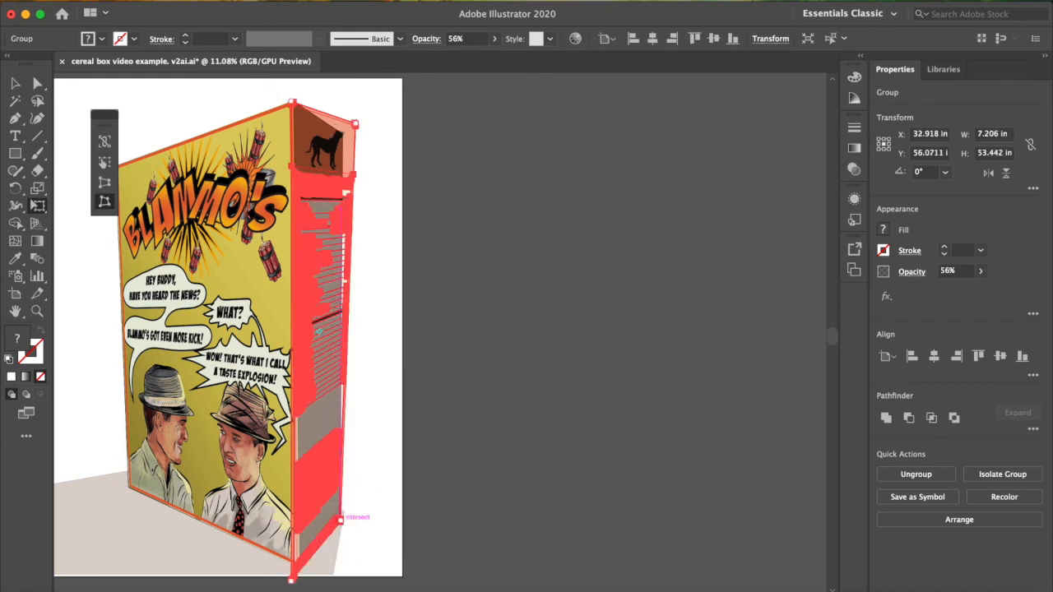
drag(293, 579, 297, 560)
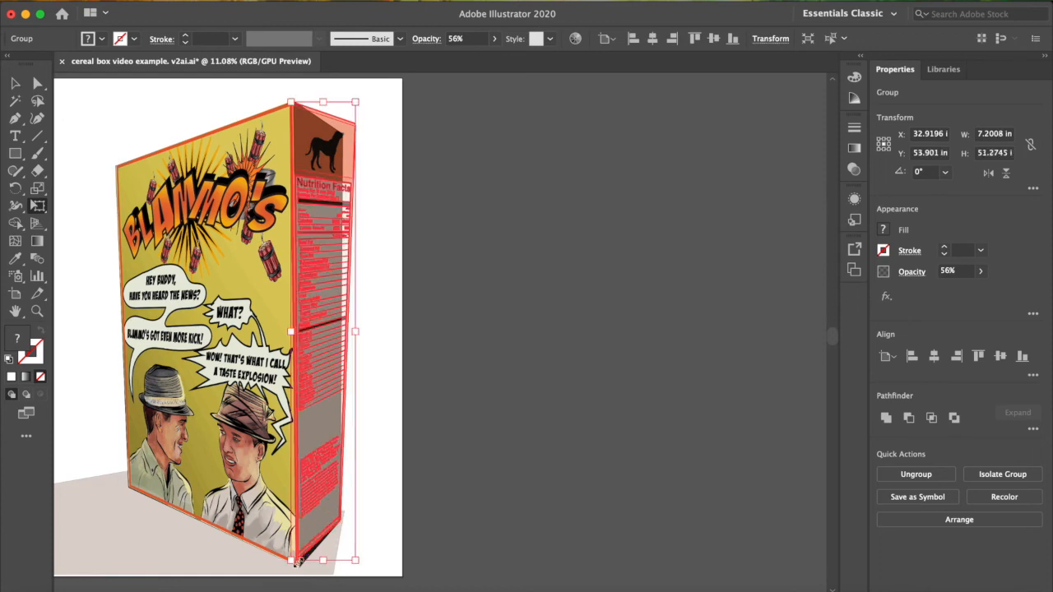
- Refine the side panel's lower front corner so it meets the box's bottom front corner exactly
key(super+equal)
key(super+equal)
key(super+equal)
scroll(293, 560, down, 10)
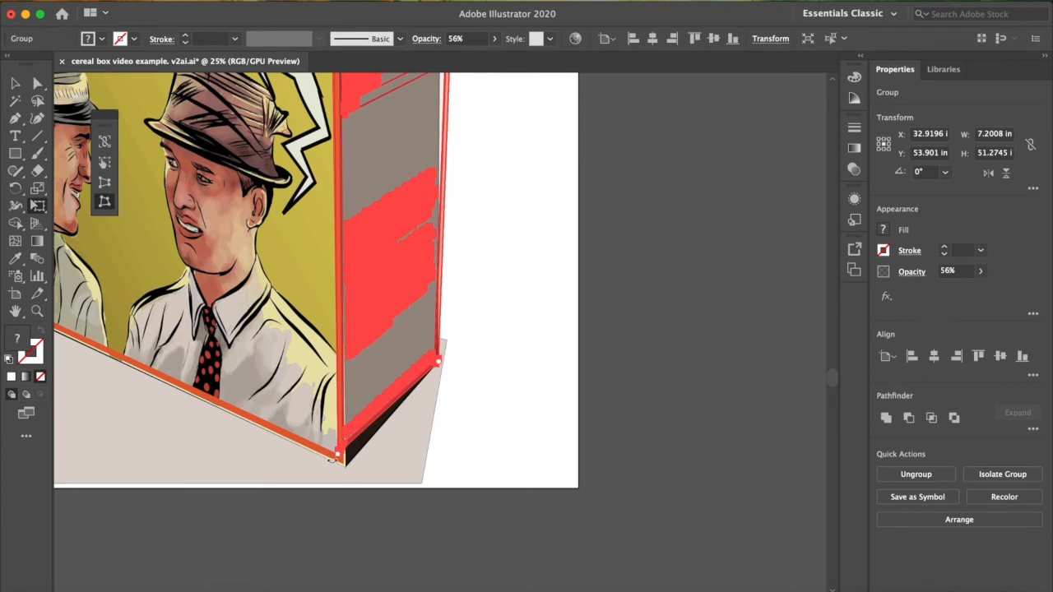
drag(347, 468, 354, 480)
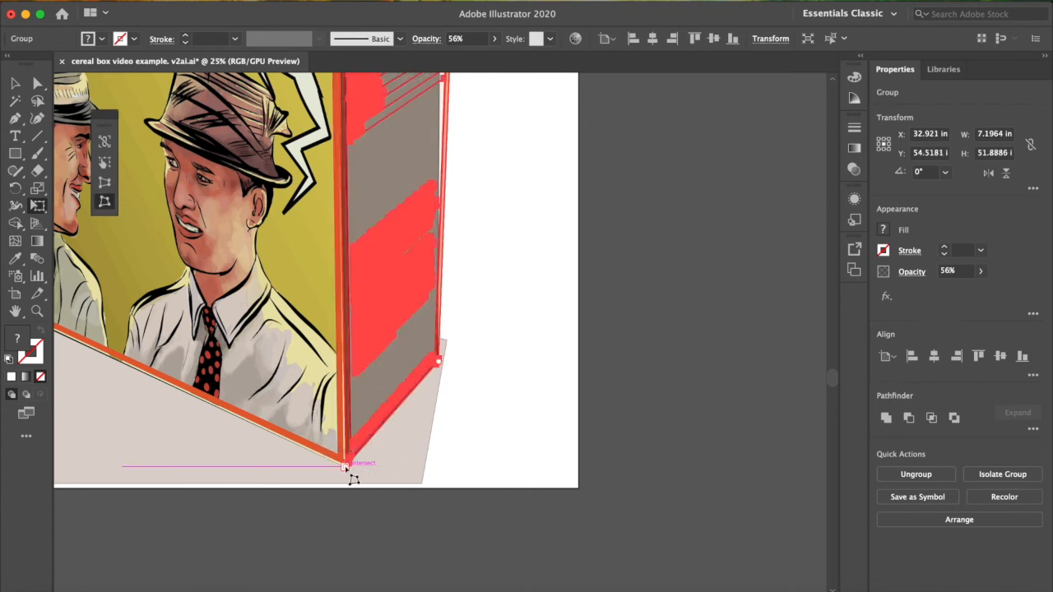
- Fit the side panel's two upper corners to the top corners of the box's side face and deselect the panel
scroll(484, 331, up, 10)
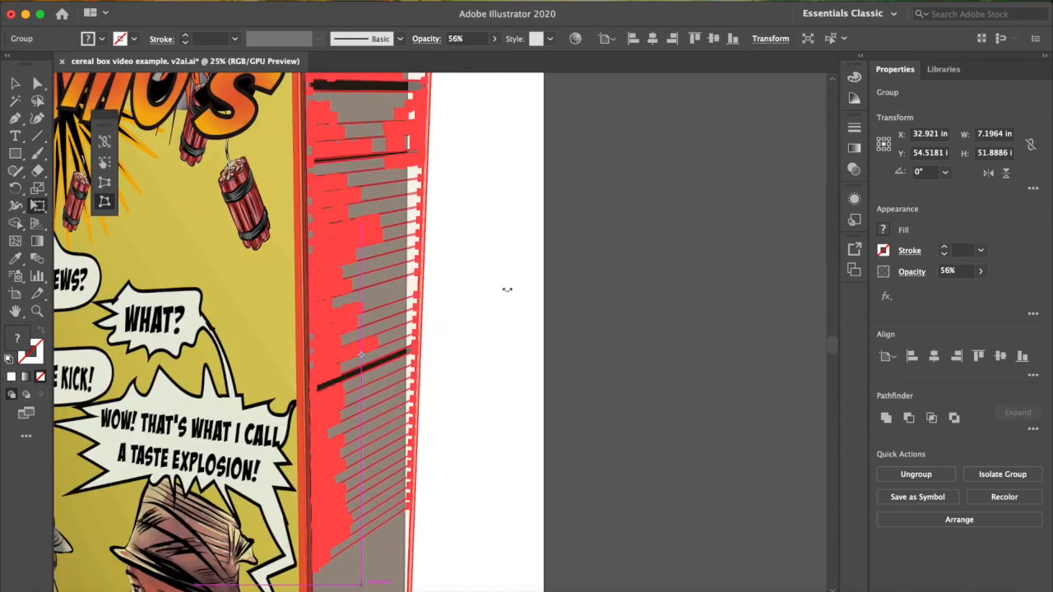
scroll(507, 289, up, 5)
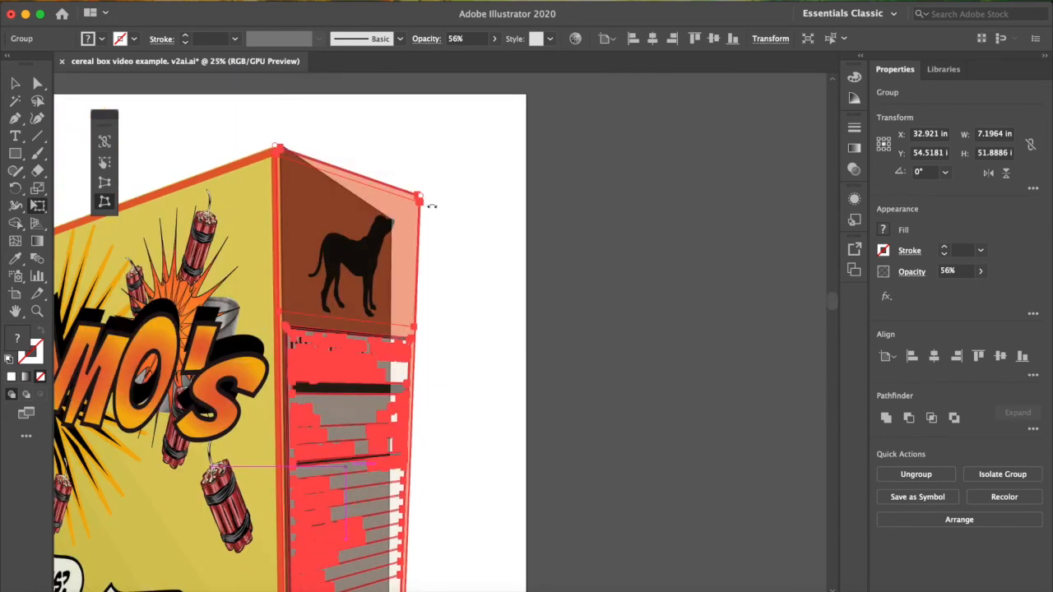
drag(419, 198, 394, 221)
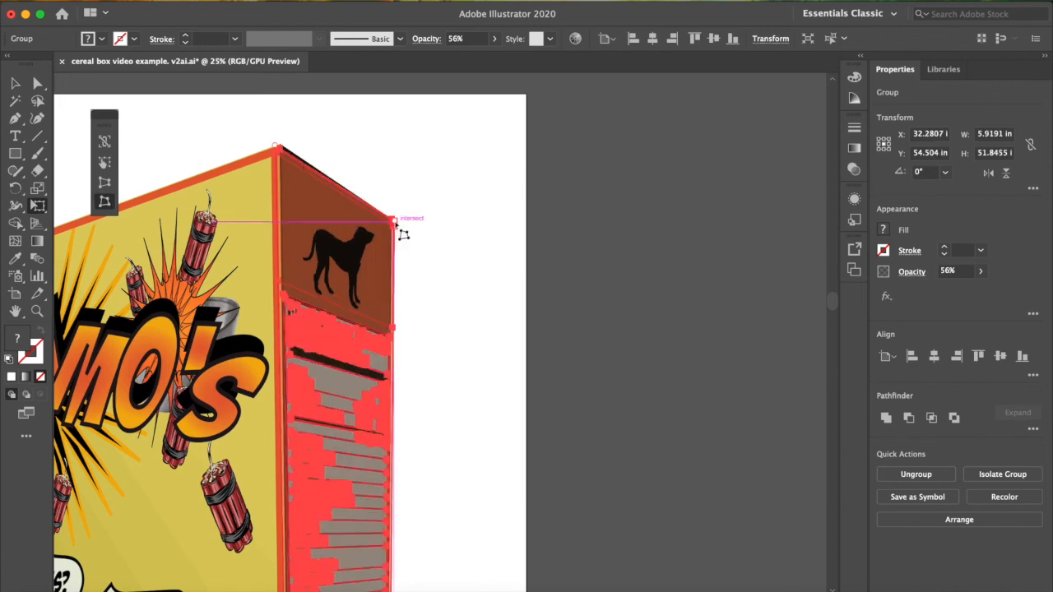
drag(282, 150, 282, 154)
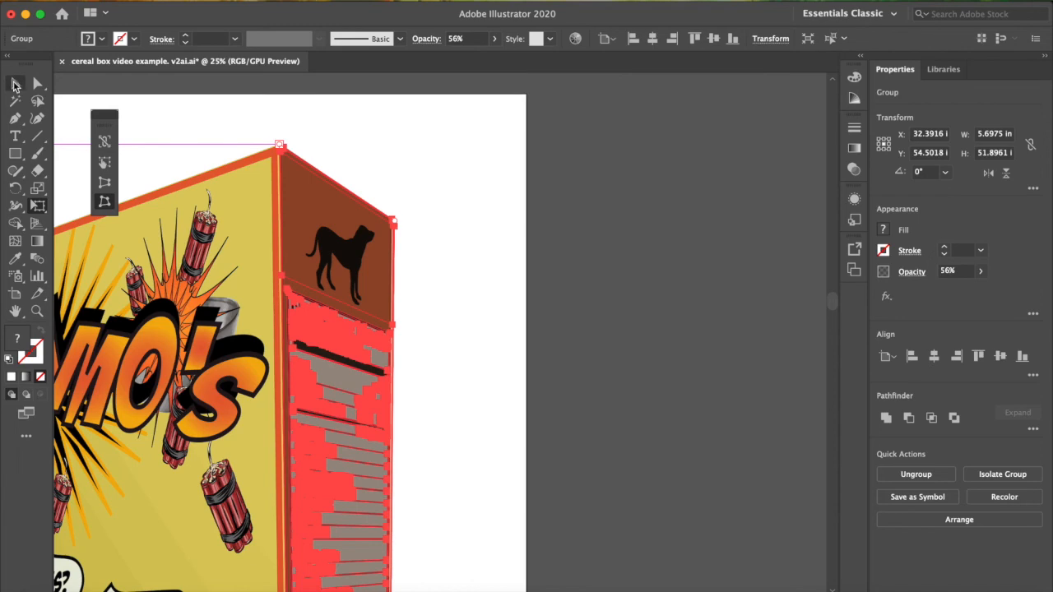
click(15, 84)
click(467, 224)
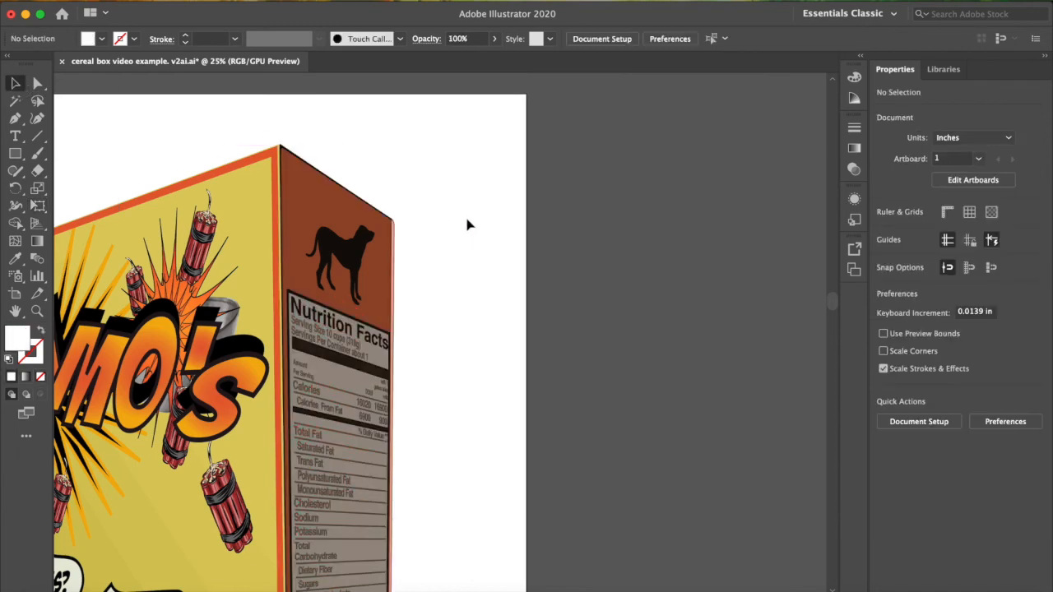
- Check the fit of the Nutrition Facts panel along the side face down to the bottom edge and in the whole mock-up
scroll(468, 225, down, 3)
click(378, 142)
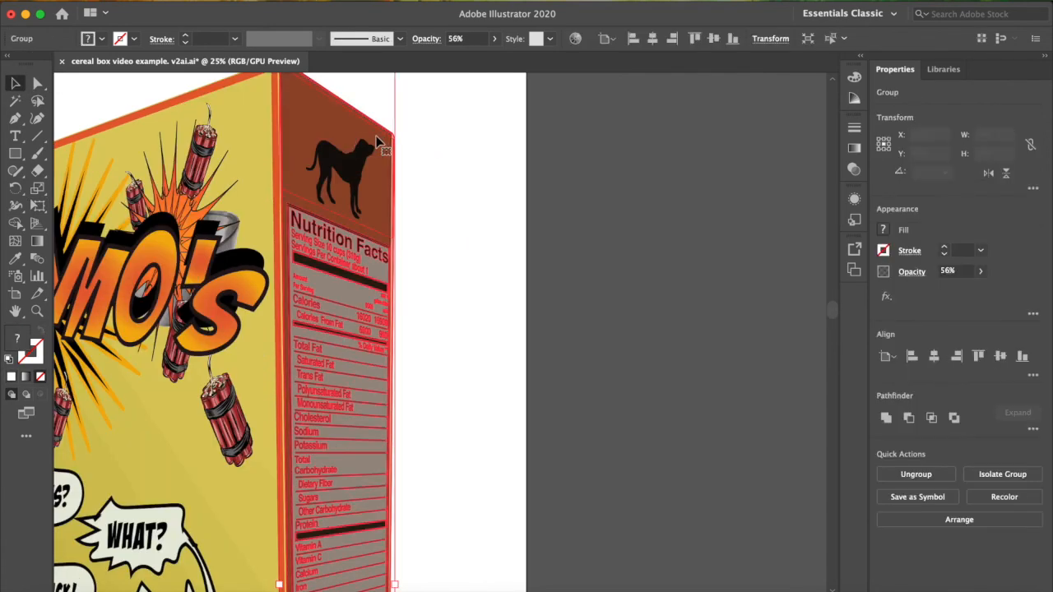
scroll(511, 247, down, 10)
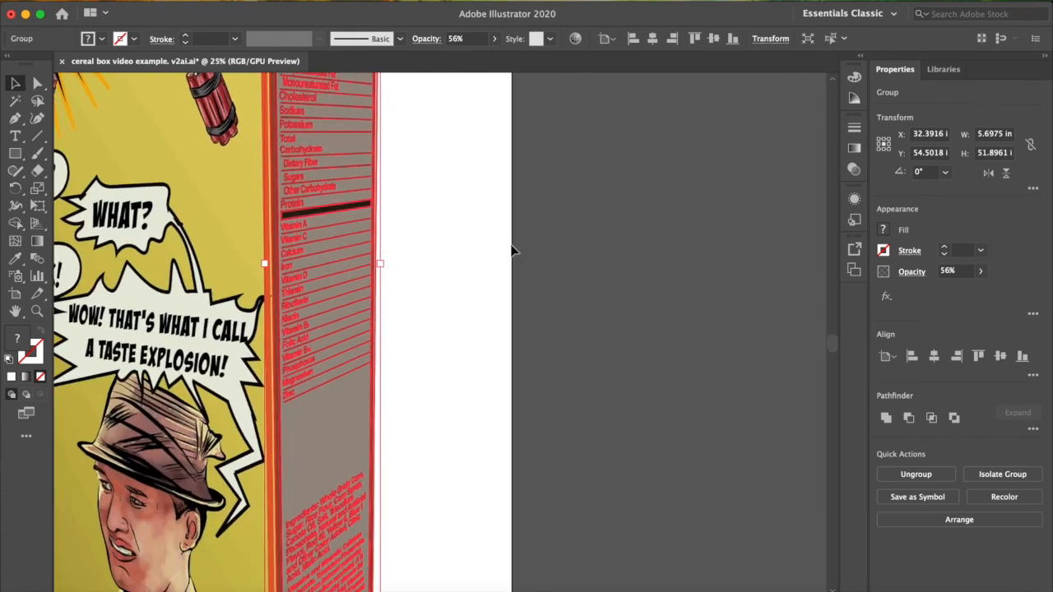
scroll(511, 249, down, 8)
click(461, 441)
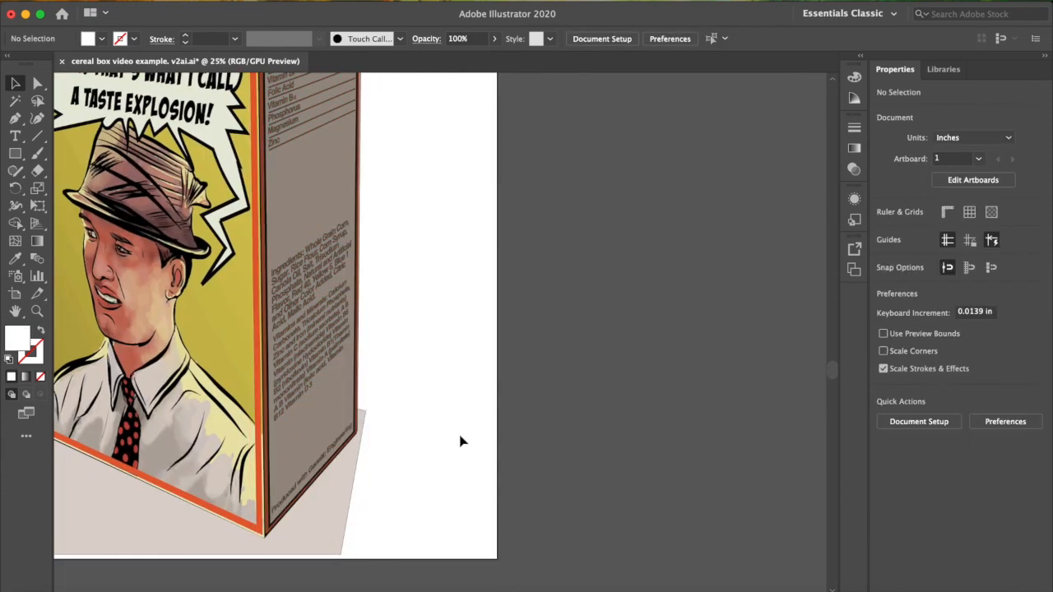
key(super+0)
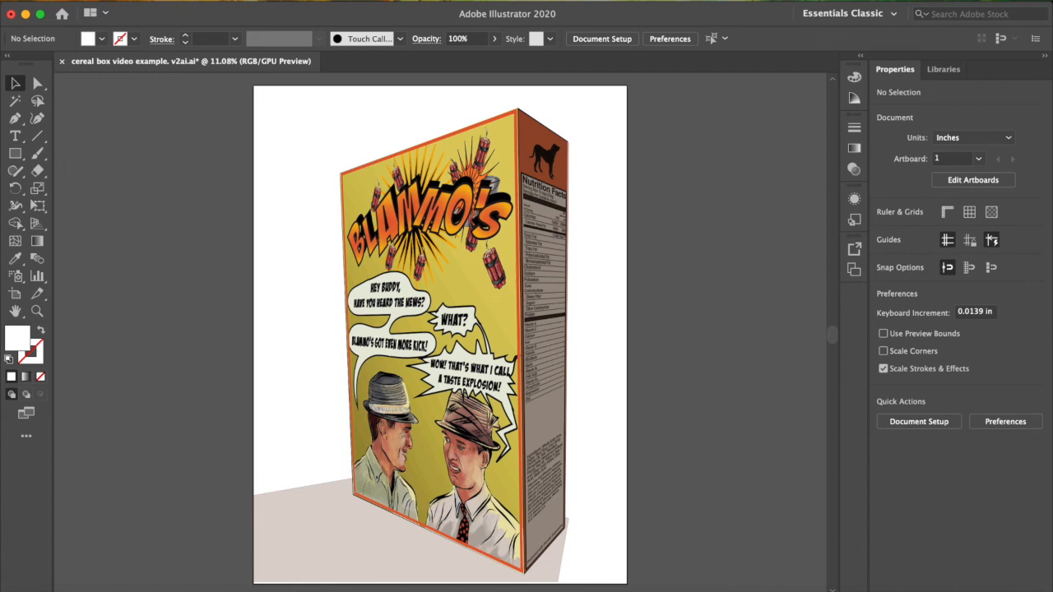
- Export the mock-up as "cereal box video example. v2ai.png" using artboards, at Screen (72 ppi), Type Optimized anti-aliasing and a transparent background
click(107, 1)
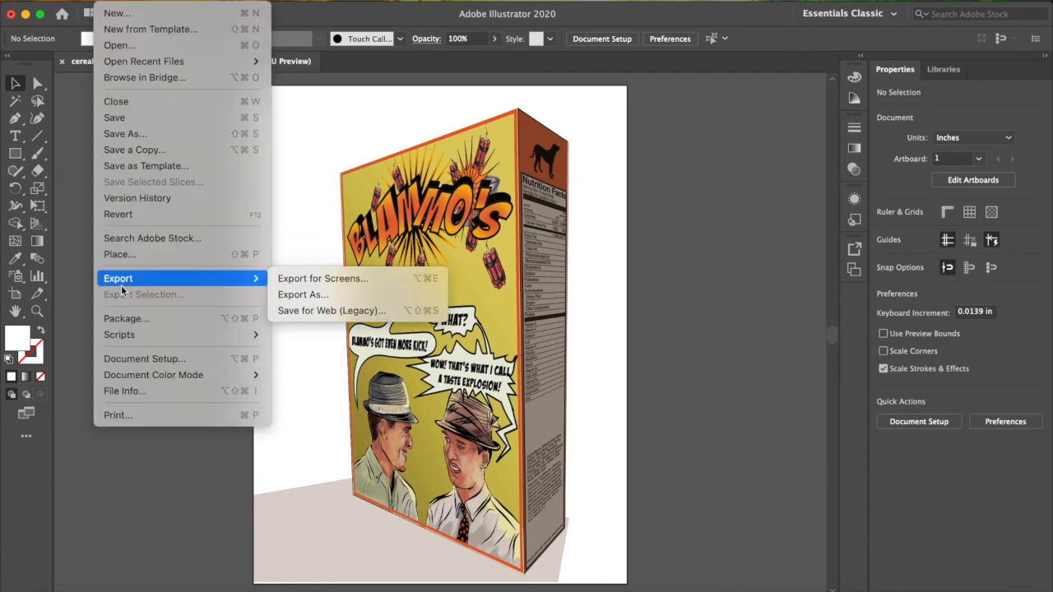
mouse_move(125, 279)
click(298, 296)
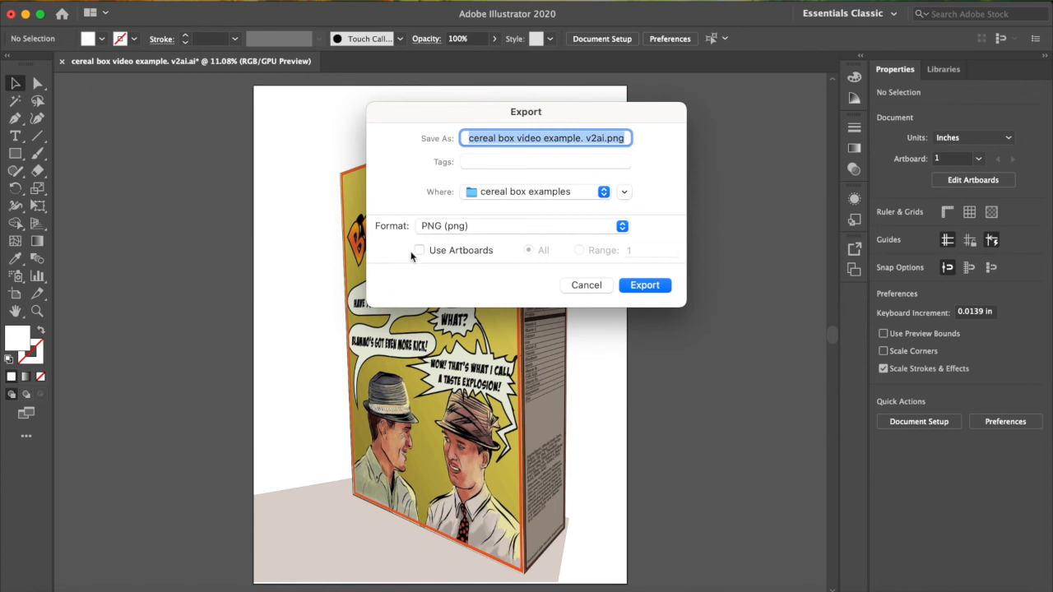
click(419, 250)
click(646, 286)
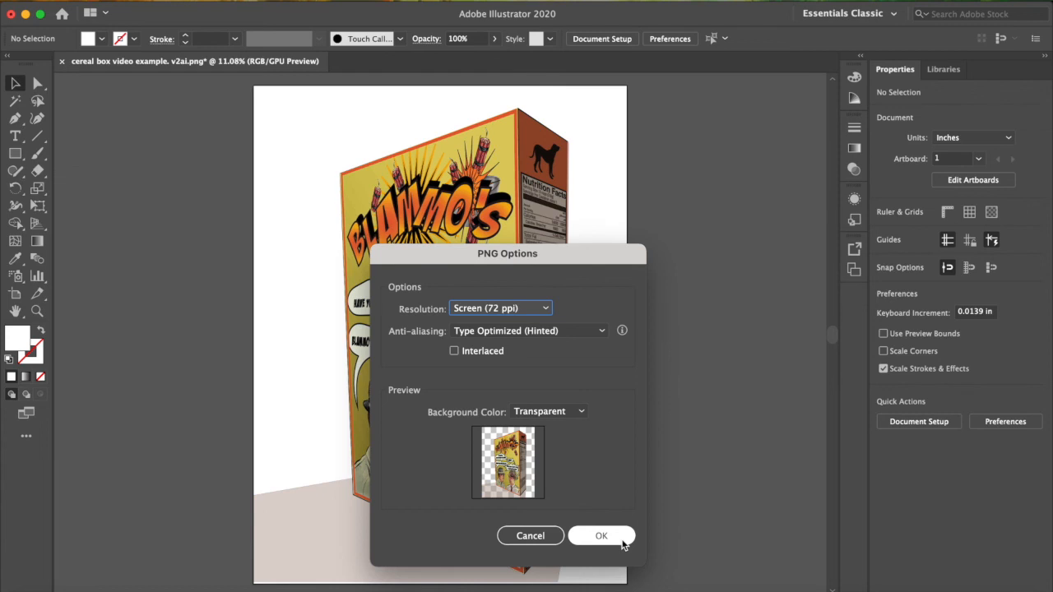
click(548, 310)
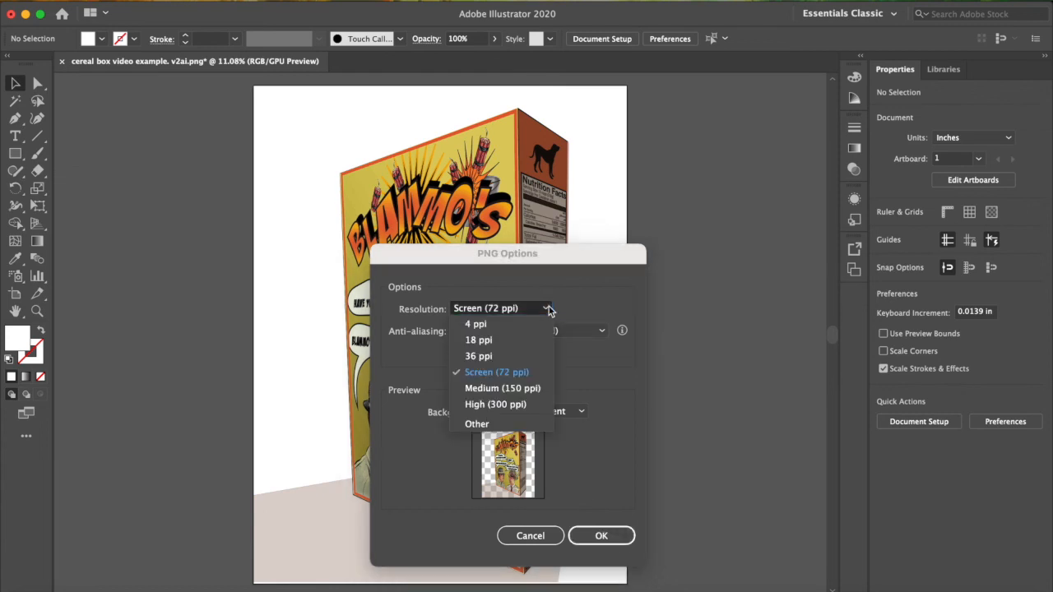
click(592, 298)
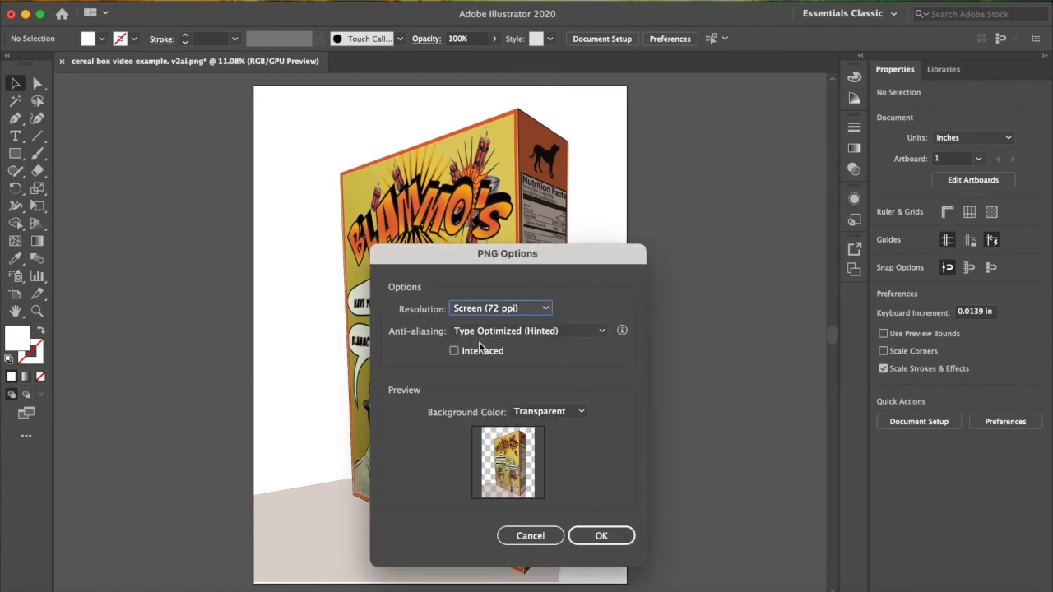
click(601, 537)
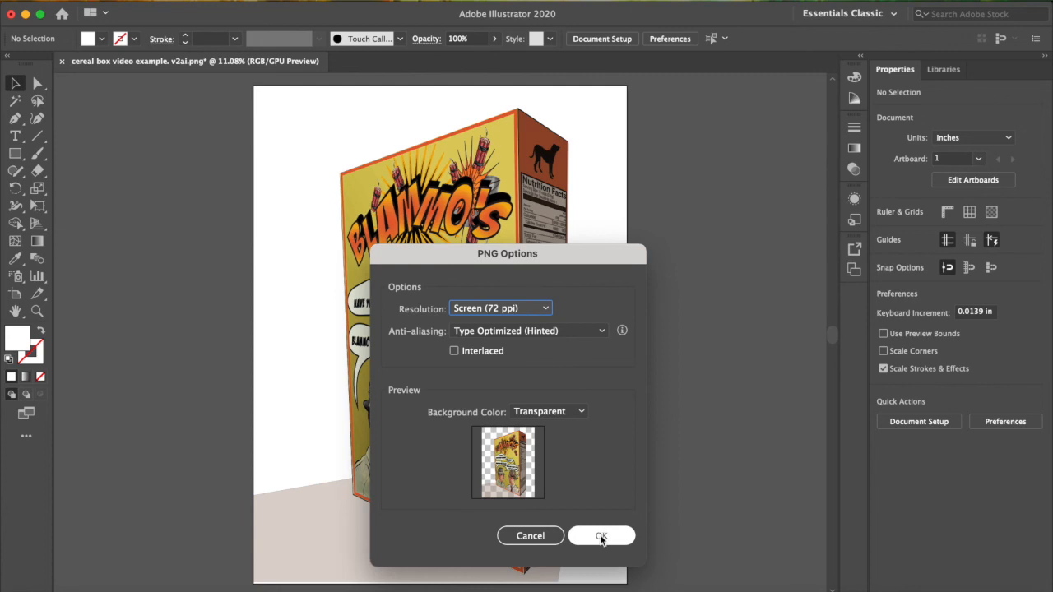